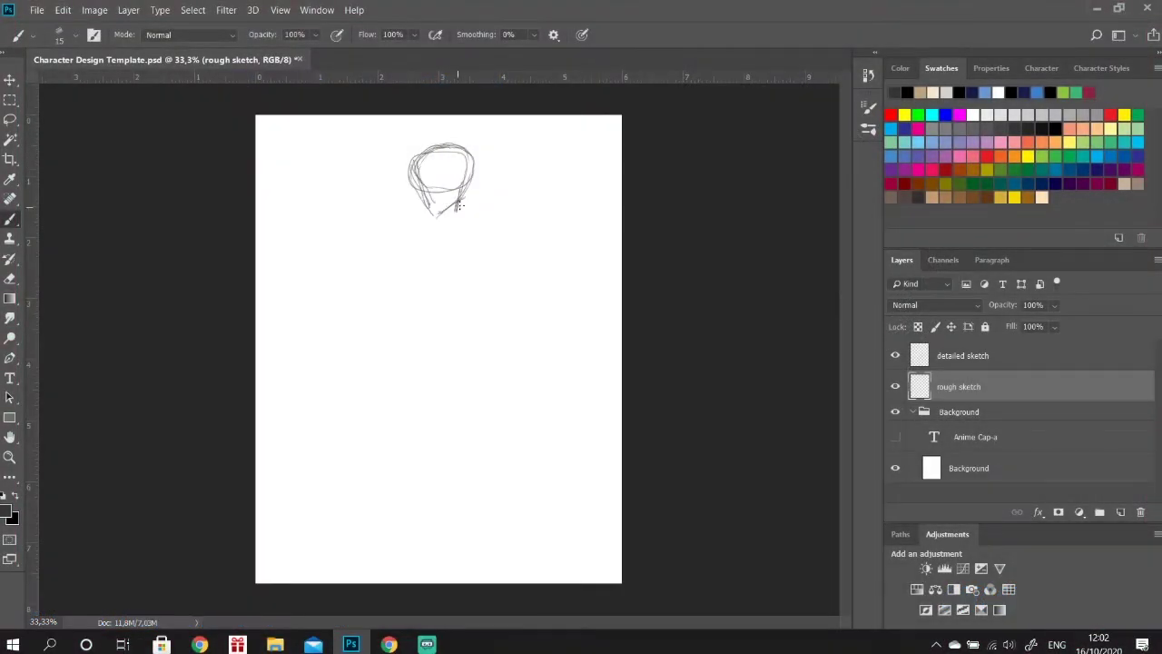
Rough out the shoulders, arms, both legs and a round shield beside the left arm.
left_click_drag(409, 230, 432, 305)
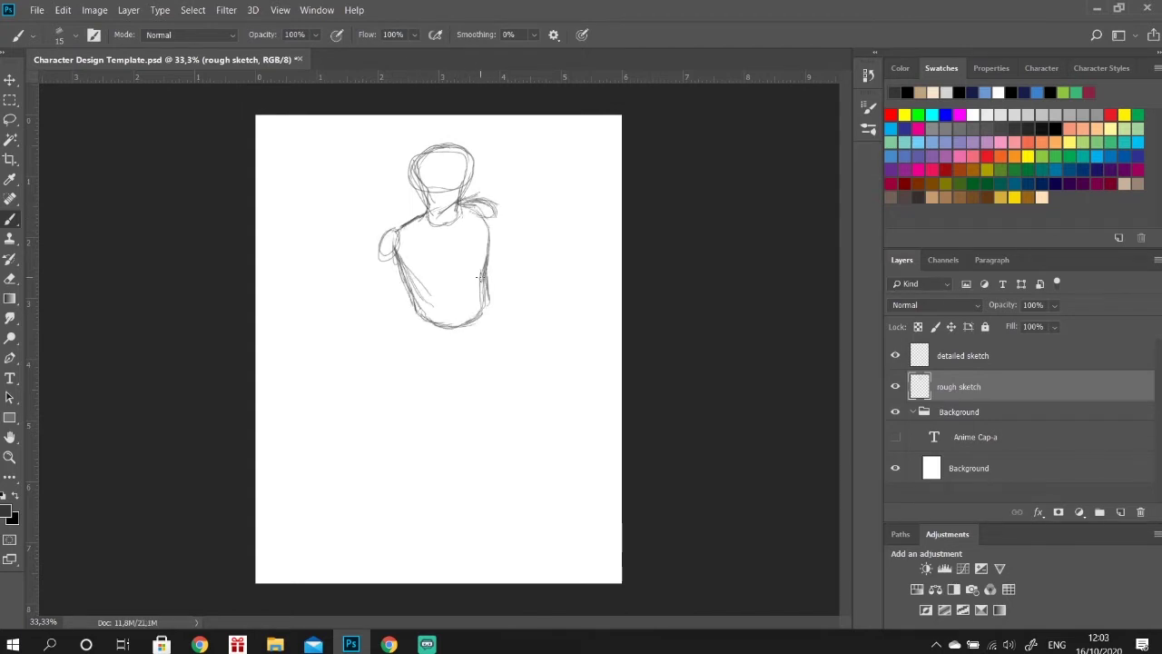
left_click_drag(405, 327, 373, 570)
left_click_drag(452, 374, 391, 573)
left_click_drag(481, 309, 505, 510)
left_click_drag(455, 376, 512, 524)
left_click_drag(403, 574, 450, 385)
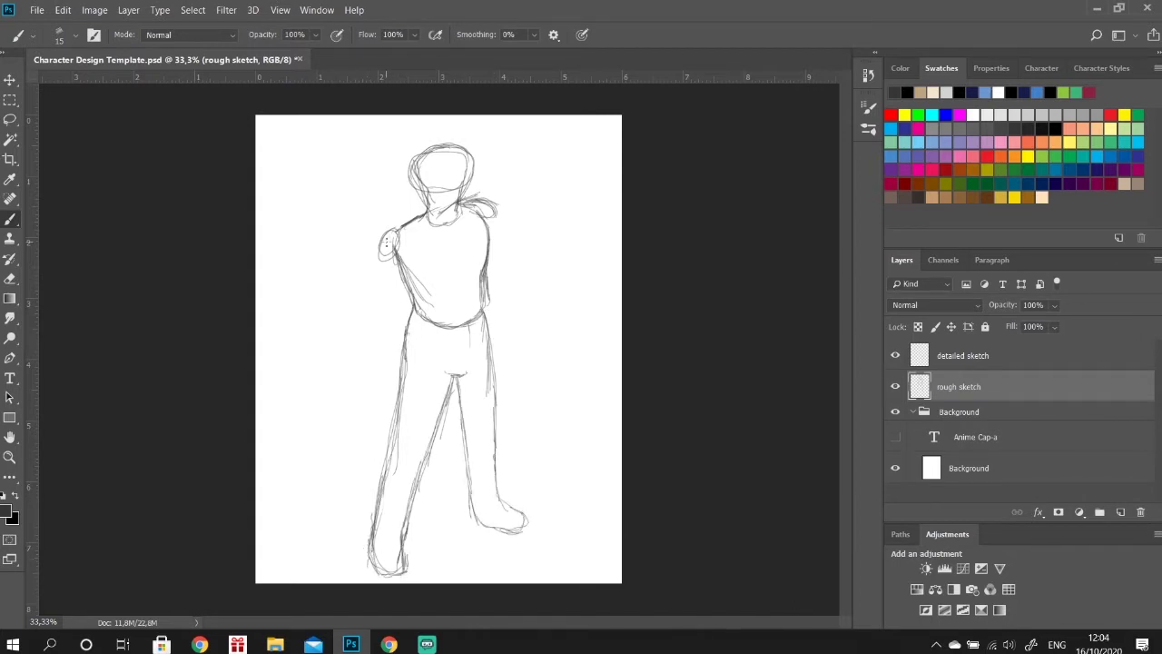
left_click_drag(389, 238, 376, 405)
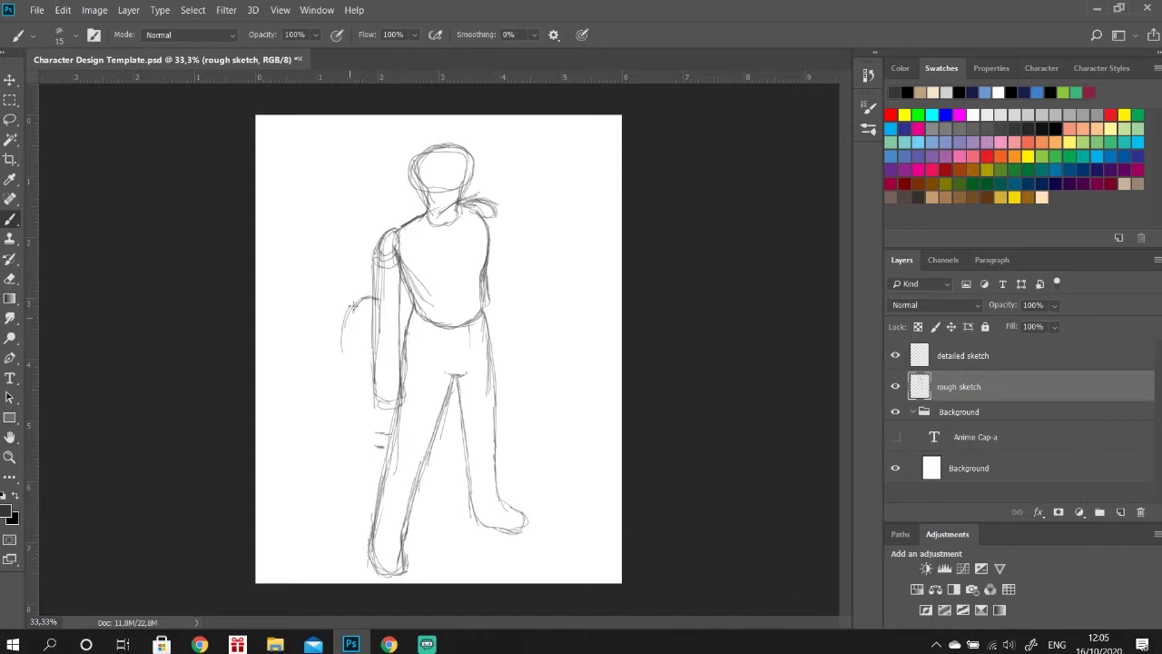
left_click_drag(352, 306, 379, 443)
left_click_drag(497, 210, 492, 273)
left_click_drag(498, 256, 526, 295)
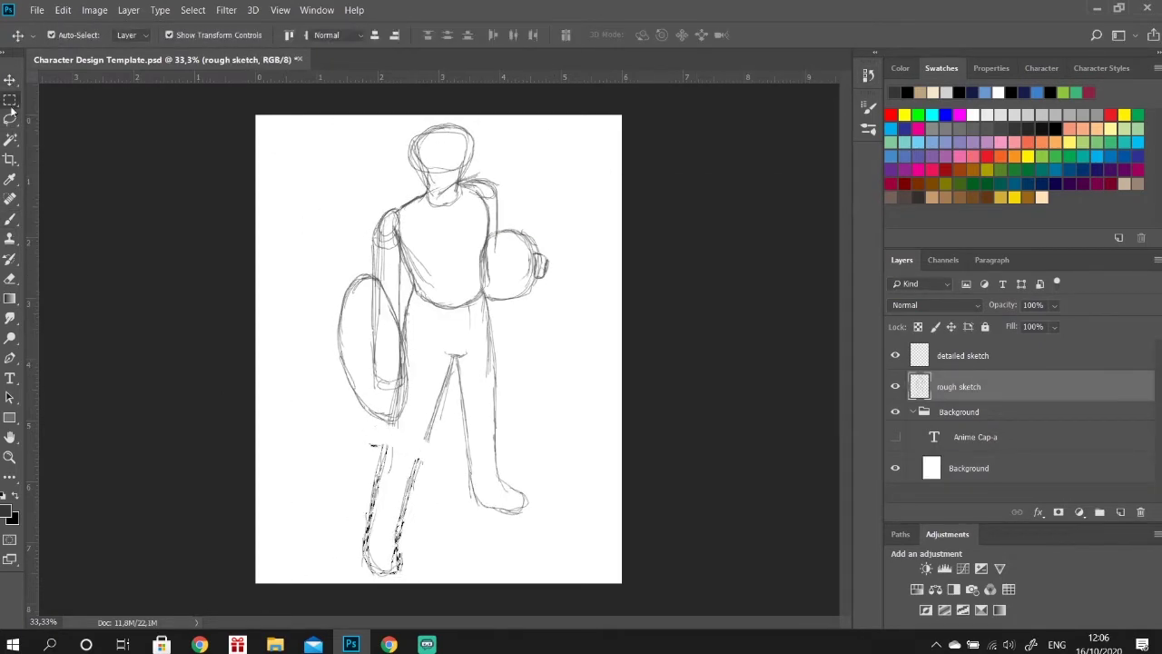
Commit the sketch transform and add rough strokes at the right knee and hip.
key("Return")
key("b")
left_click_drag(483, 400, 498, 427)
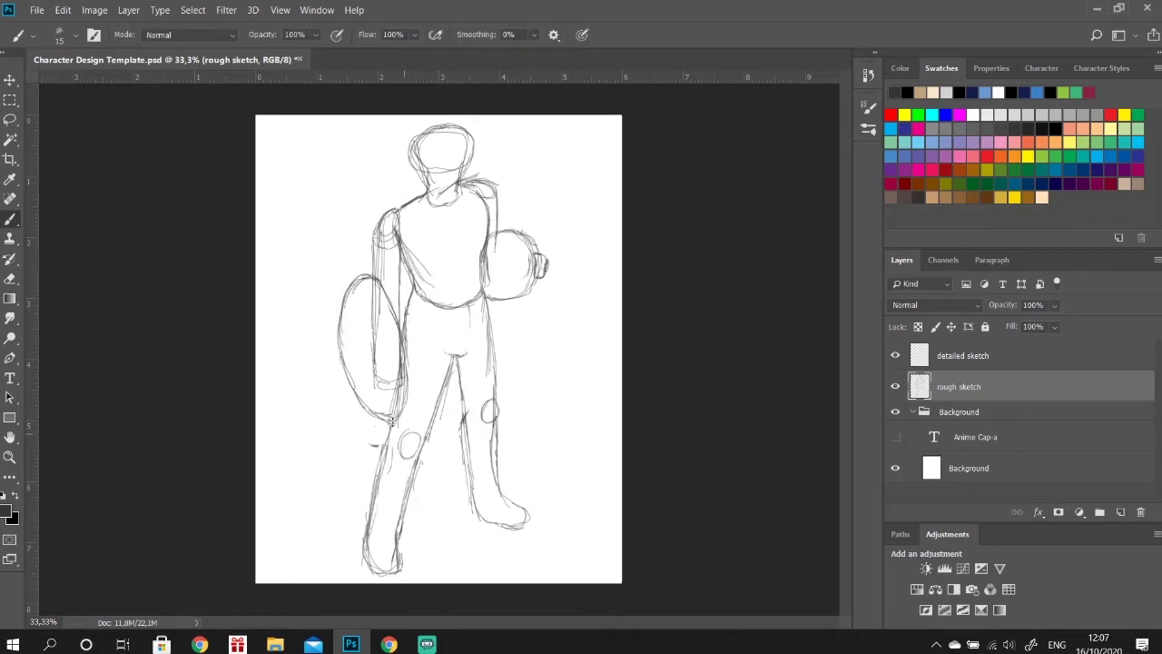
left_click_drag(451, 353, 470, 339)
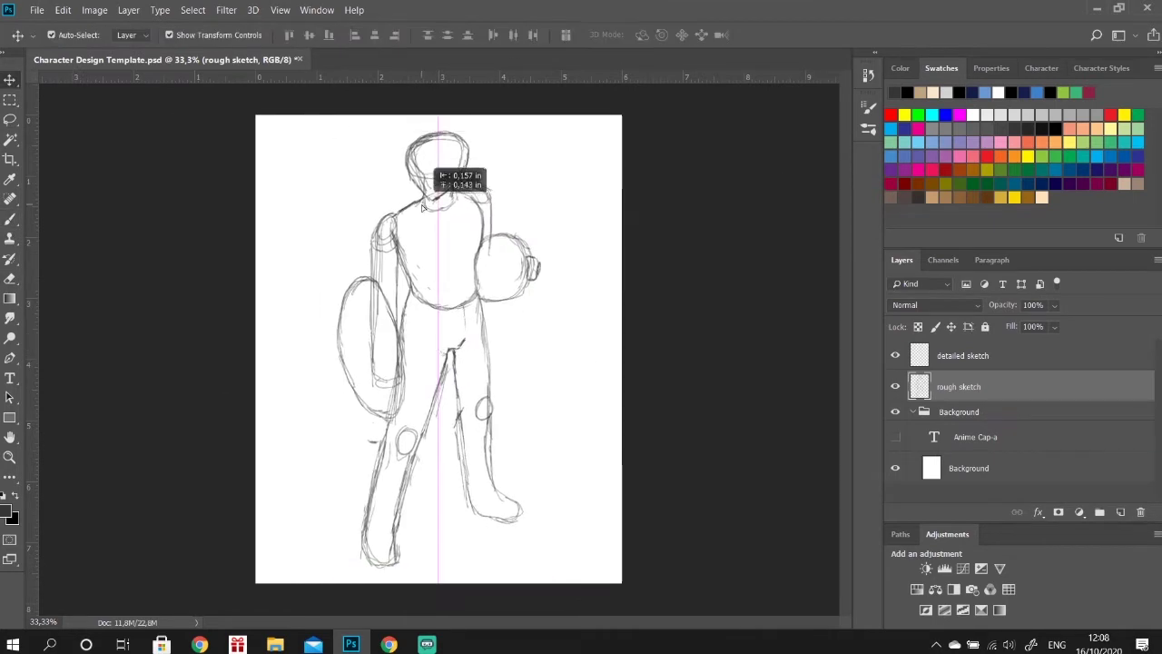
Make the detailed sketch layer active with the Brush and zoom in on the head.
left_click(984, 357)
key("b")
scroll(436, 127, "up", 5)
Ink the V-shaped jawline, left hair outline and a headband curve across the face.
mouse_move(362, 361)
left_mouse_down()
mouse_move(432, 446)
mouse_move(526, 360)
left_mouse_up()
left_click_drag(412, 146, 305, 358)
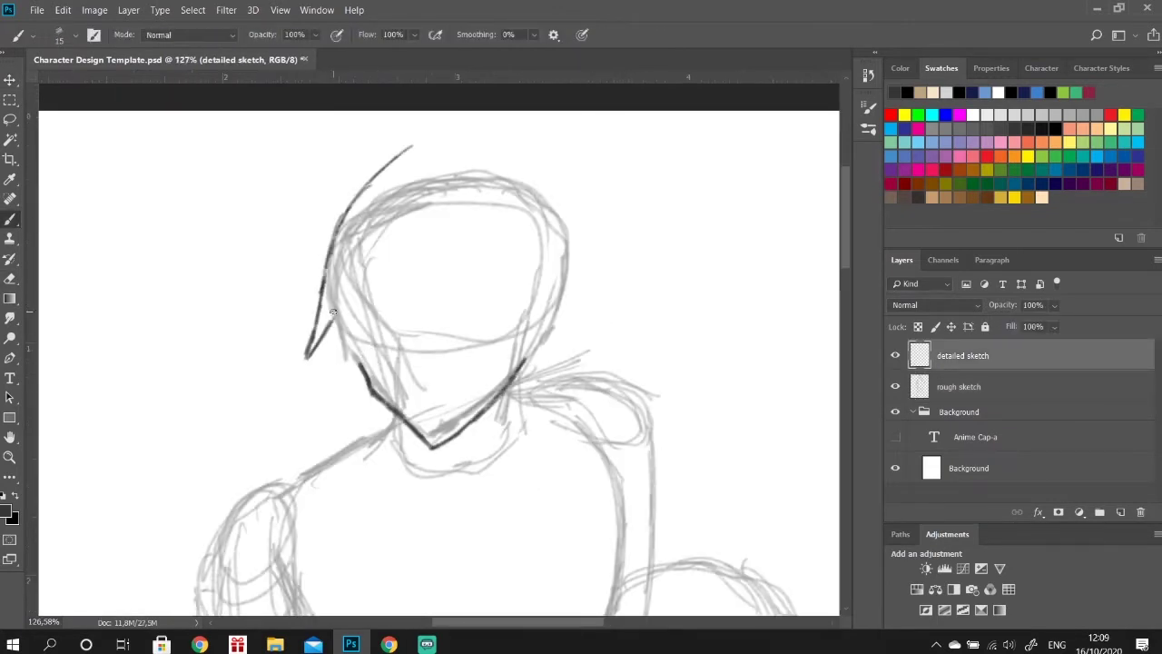
mouse_move(332, 312)
left_mouse_down()
mouse_move(372, 390)
mouse_move(432, 321)
left_mouse_up()
left_click_drag(341, 329, 563, 282)
mouse_move(330, 244)
left_mouse_down()
mouse_move(372, 176)
mouse_move(505, 149)
mouse_move(552, 169)
mouse_move(590, 227)
mouse_move(575, 289)
left_mouse_up()
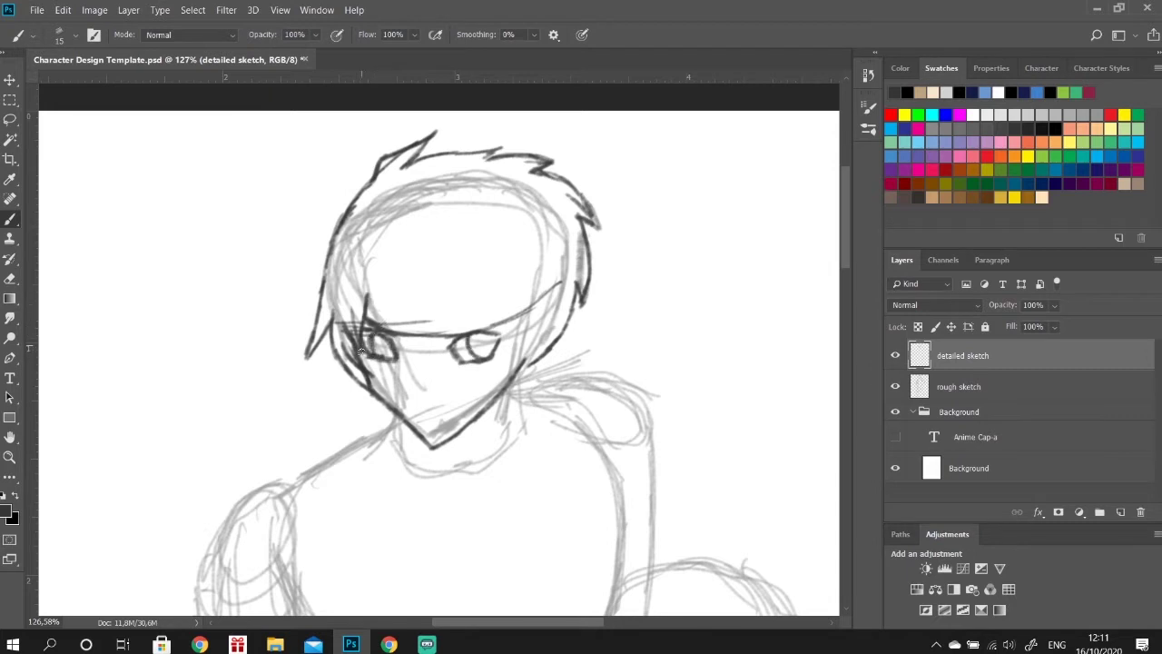
Draw zigzag spiky bangs, then erase stray strokes around the eyes, chin and jaw.
mouse_move(360, 352)
left_mouse_down()
mouse_move(419, 361)
mouse_move(441, 317)
mouse_move(513, 308)
left_mouse_up()
left_click_drag(479, 259, 522, 340)
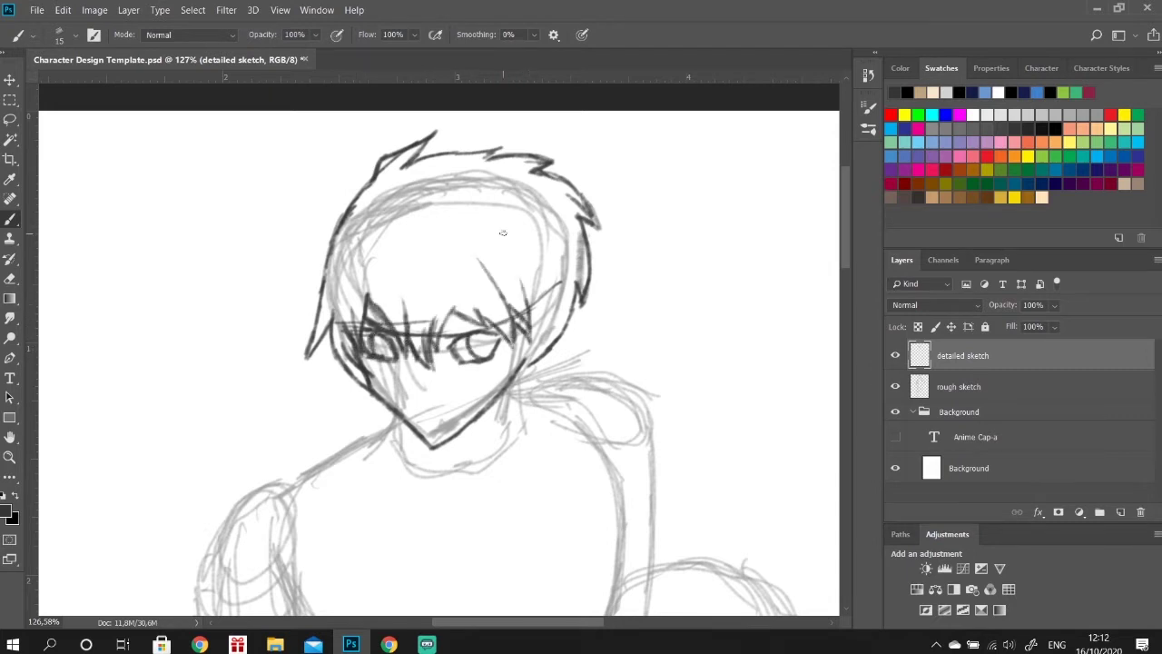
key("e")
mouse_move(368, 322)
left_mouse_down()
mouse_move(454, 334)
mouse_move(545, 295)
left_mouse_up()
key("b")
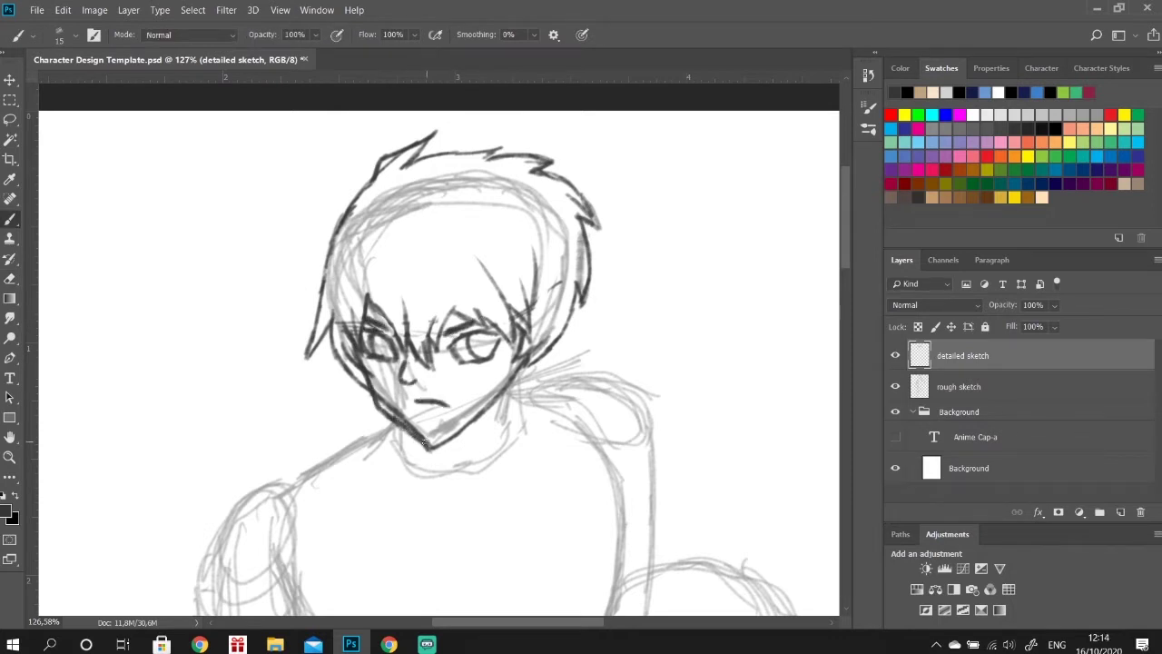
key("e")
mouse_move(424, 443)
left_mouse_down()
mouse_move(382, 399)
mouse_move(383, 419)
left_mouse_up()
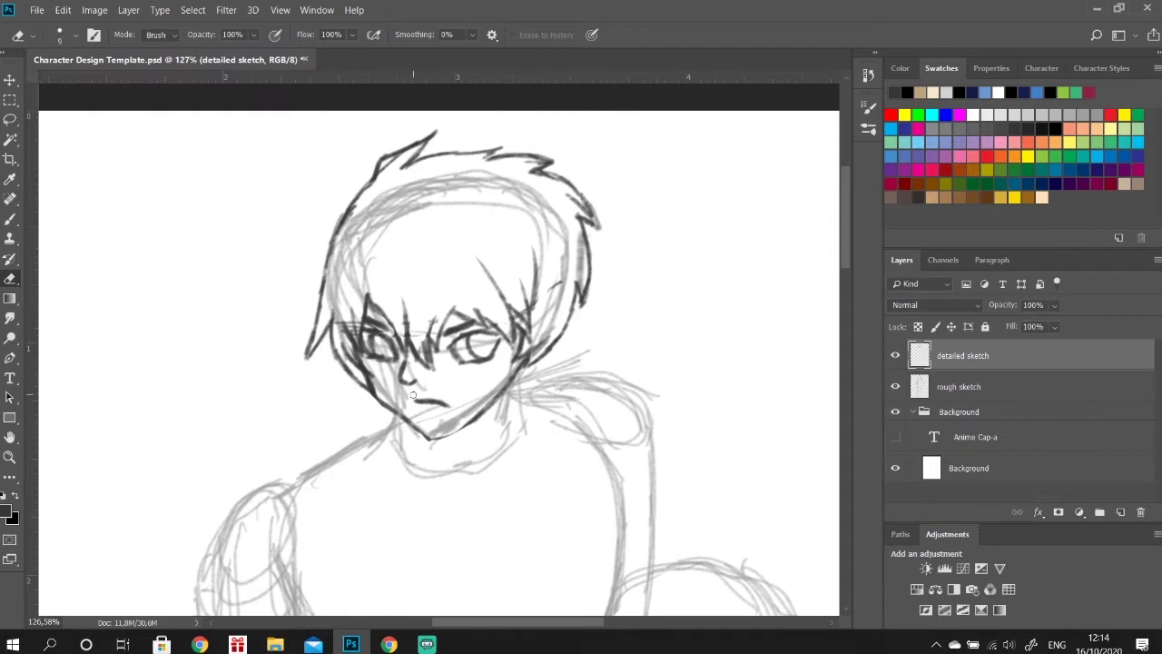
left_click(11, 220)
Ink the neck and torso lines, collar bands and left shoulder line.
scroll(430, 400, "down", 2)
left_click_drag(440, 343, 495, 313)
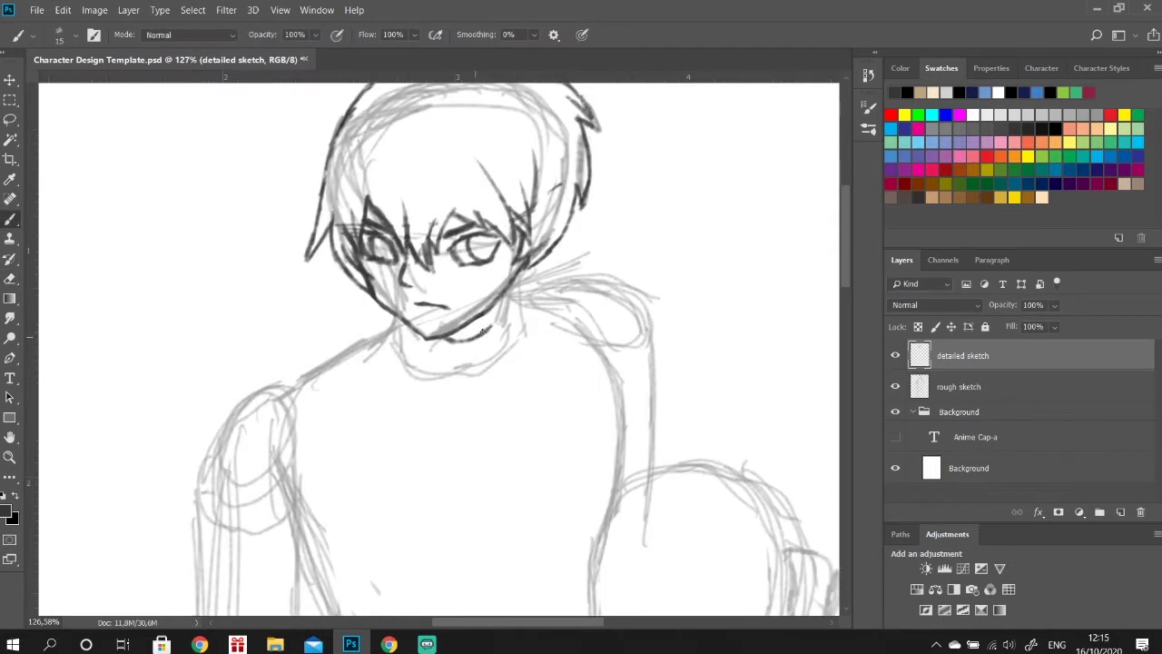
left_click_drag(367, 343, 389, 317)
scroll(387, 319, "down", 2)
mouse_move(390, 234)
left_mouse_down()
mouse_move(321, 283)
mouse_move(302, 443)
left_mouse_up()
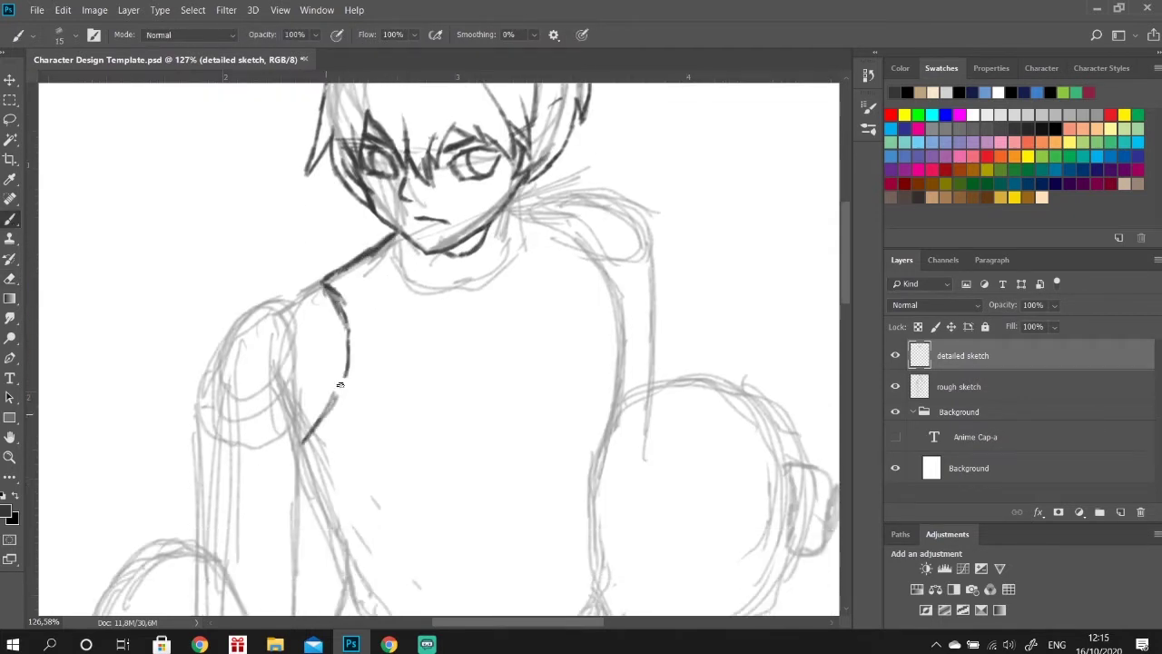
left_click_drag(348, 343, 307, 439)
mouse_move(388, 238)
left_mouse_down()
mouse_move(399, 392)
mouse_move(305, 465)
left_mouse_up()
mouse_move(350, 363)
left_mouse_down()
mouse_move(385, 362)
mouse_move(392, 335)
left_mouse_up()
mouse_move(323, 287)
left_mouse_down()
mouse_move(188, 379)
mouse_move(311, 459)
mouse_move(338, 408)
left_mouse_up()
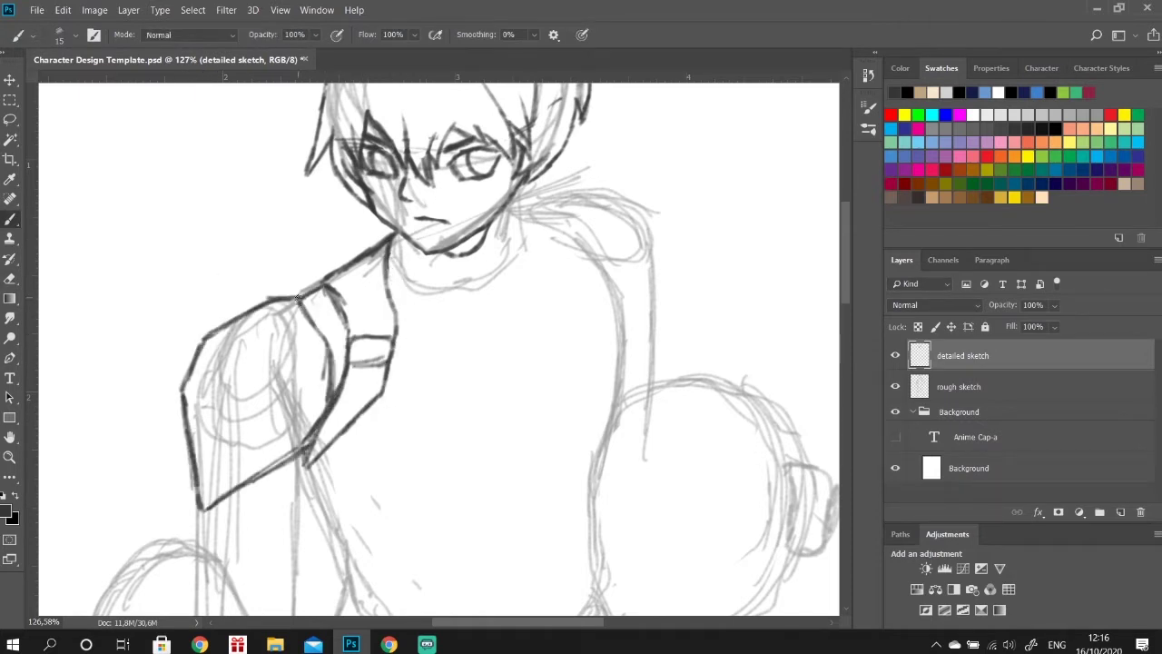
Ink the left arm with forearm oval bands and lines inside the shoulder guard.
mouse_move(207, 437)
left_mouse_down()
mouse_move(207, 484)
mouse_move(323, 410)
left_mouse_up()
left_click_drag(223, 464, 332, 401)
left_click_drag(231, 441, 340, 376)
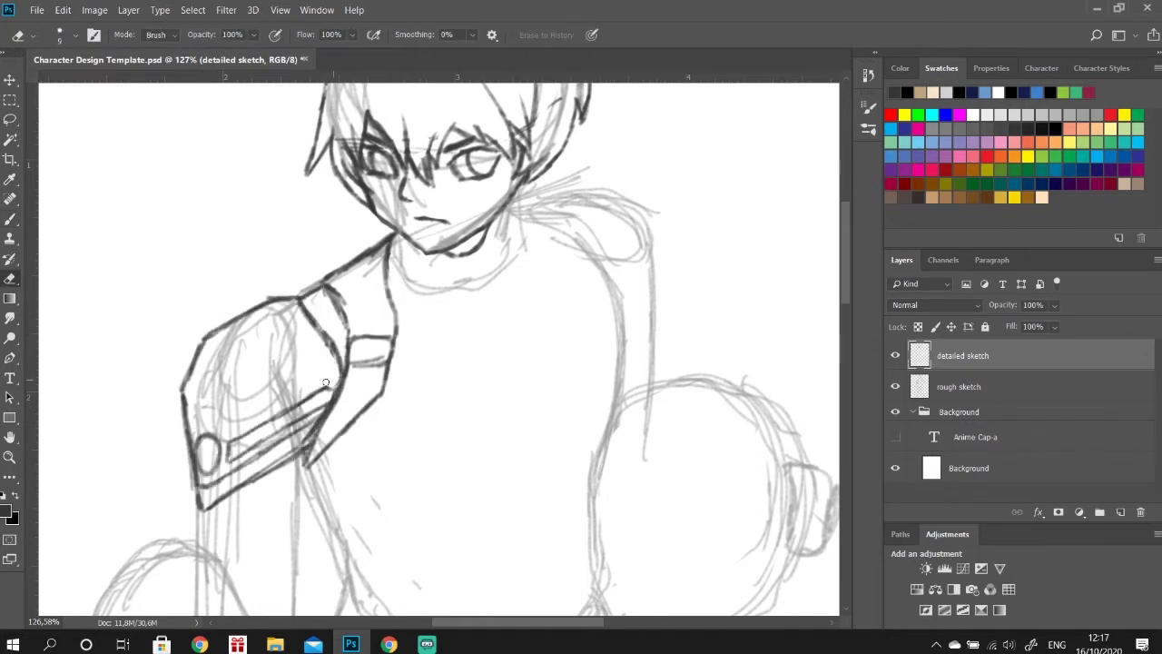
left_click_drag(267, 471, 325, 406)
left_click_drag(271, 314, 300, 389)
left_click_drag(289, 314, 313, 388)
scroll(315, 386, "up", 2)
Draw two collar strokes below the chin and the right shoulder and arm contour.
left_click_drag(410, 307, 491, 323)
mouse_move(496, 319)
left_mouse_down()
mouse_move(532, 276)
mouse_move(561, 276)
mouse_move(621, 427)
left_mouse_up()
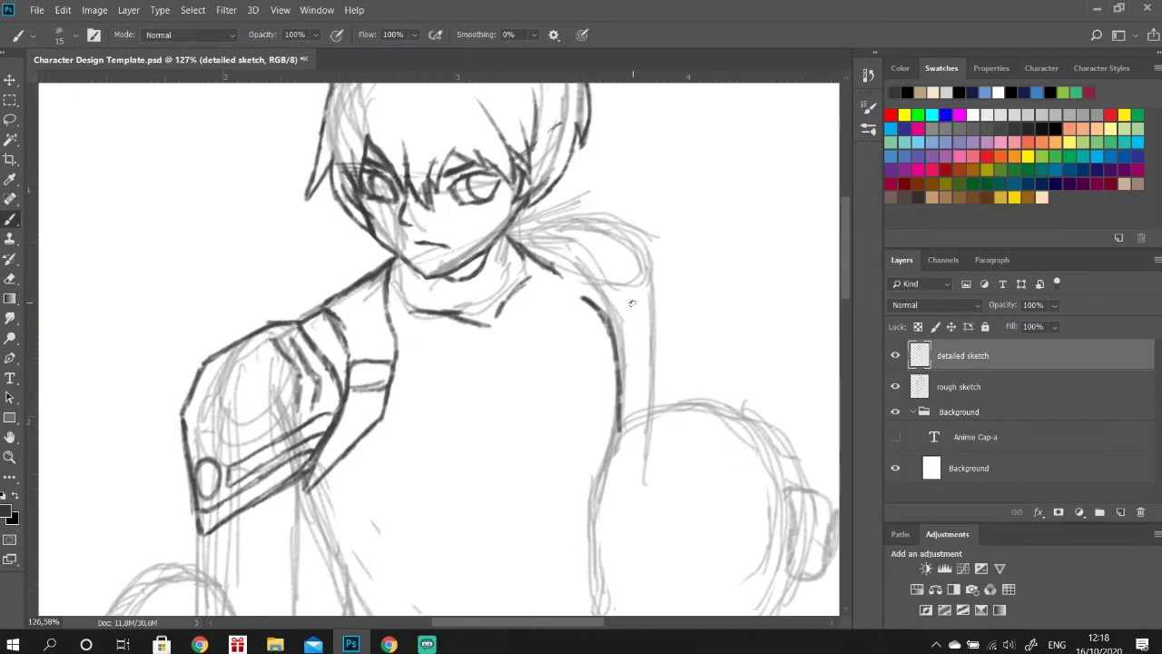
left_click_drag(592, 299, 610, 452)
left_click_drag(496, 345, 524, 501)
left_click_drag(614, 459, 527, 501)
scroll(545, 409, "down", 4)
left_click_drag(523, 391, 381, 438)
scroll(363, 390, "up", 2)
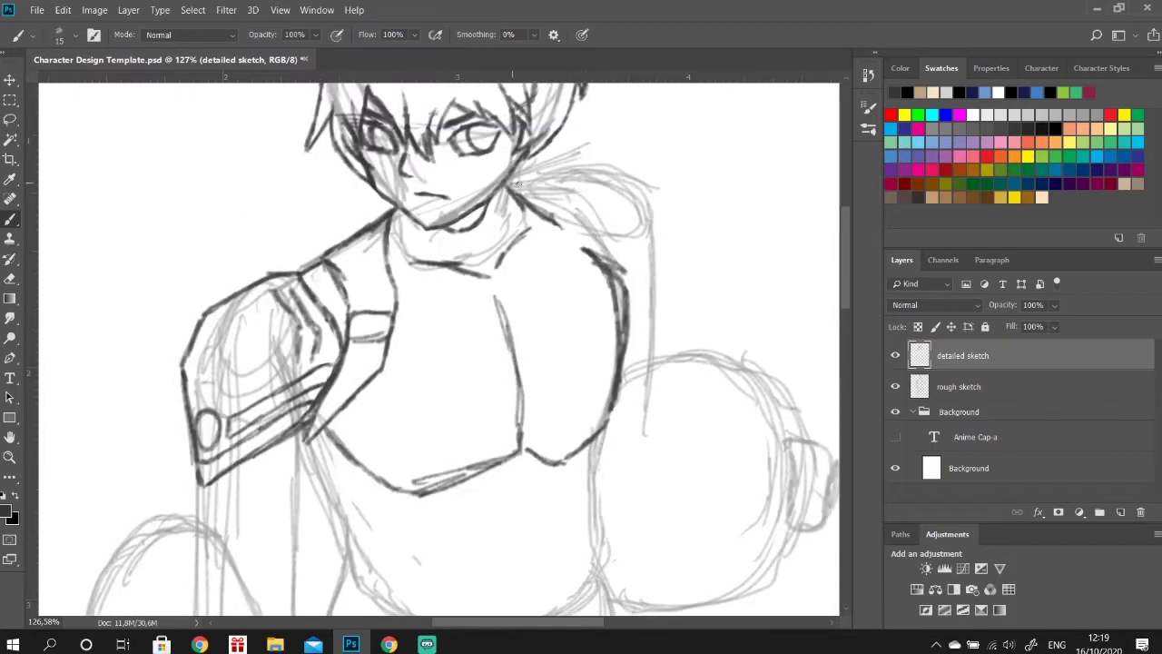
Outline the right shoulder pad and add its three diagonal stripes.
left_click_drag(513, 181, 618, 272)
mouse_move(556, 180)
left_mouse_down()
mouse_move(667, 212)
mouse_move(655, 360)
left_mouse_up()
left_click_drag(623, 273, 657, 291)
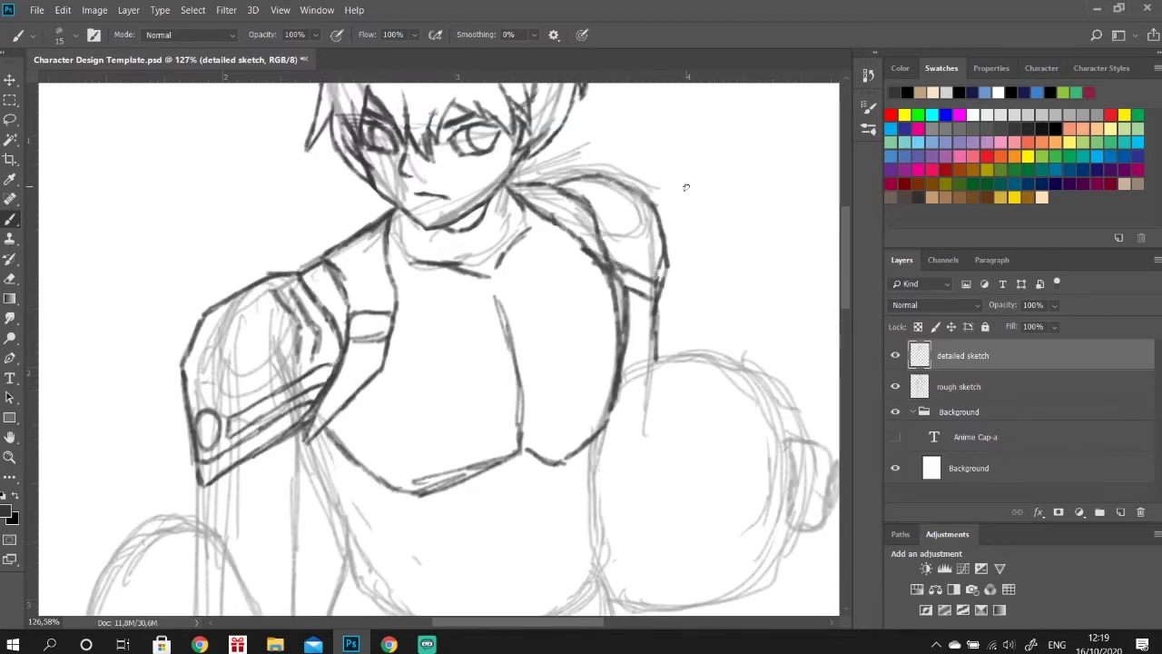
left_click_drag(599, 242, 665, 265)
left_click_drag(596, 186, 609, 225)
scroll(409, 238, "down", 2)
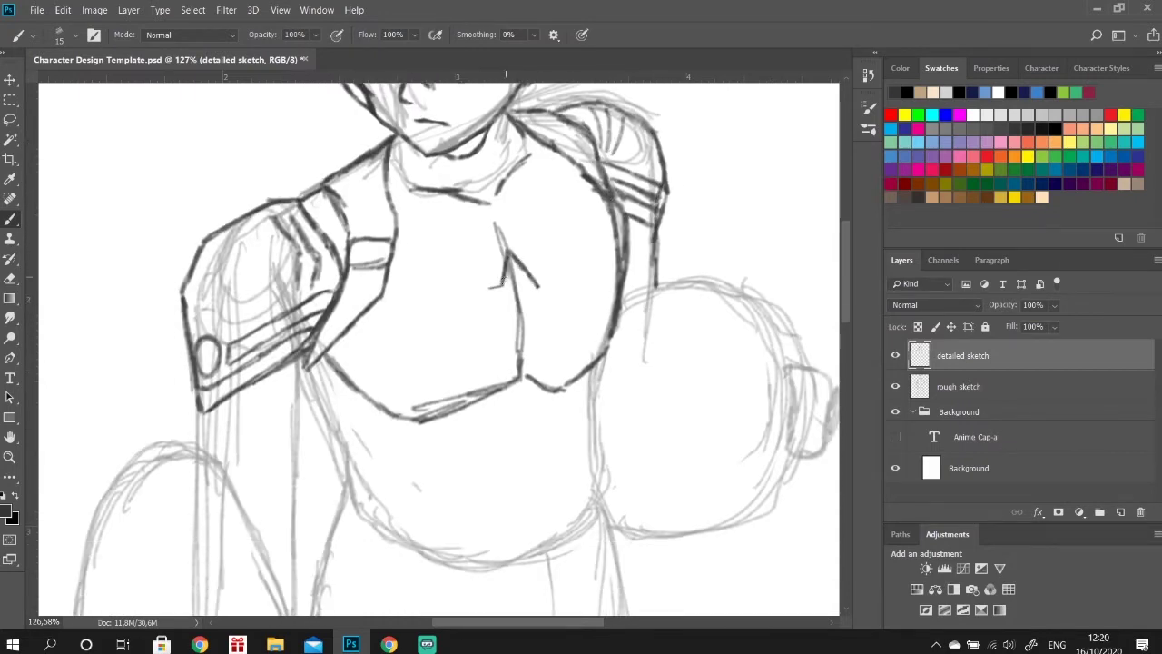
mouse_move(543, 270)
left_mouse_down()
mouse_move(481, 277)
mouse_move(505, 314)
left_mouse_up()
scroll(505, 314, "down", 1)
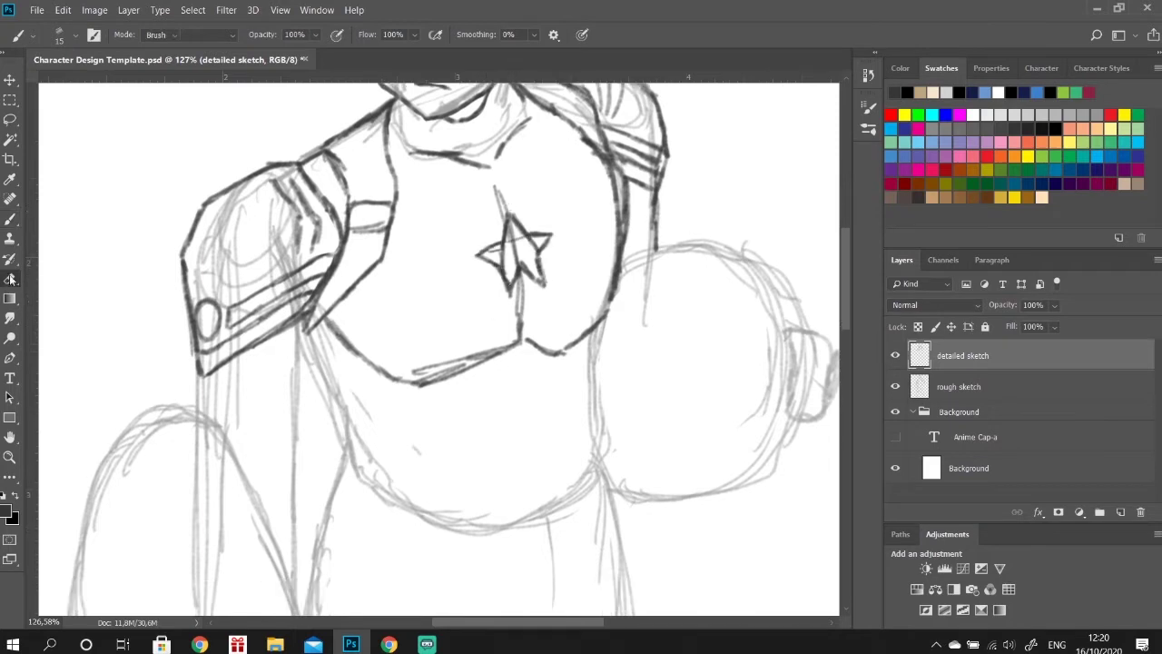
Erase stray chest strokes and refine the star on the chest.
key("e")
mouse_move(490, 247)
left_mouse_down()
mouse_move(508, 277)
mouse_move(577, 194)
left_mouse_up()
key("b")
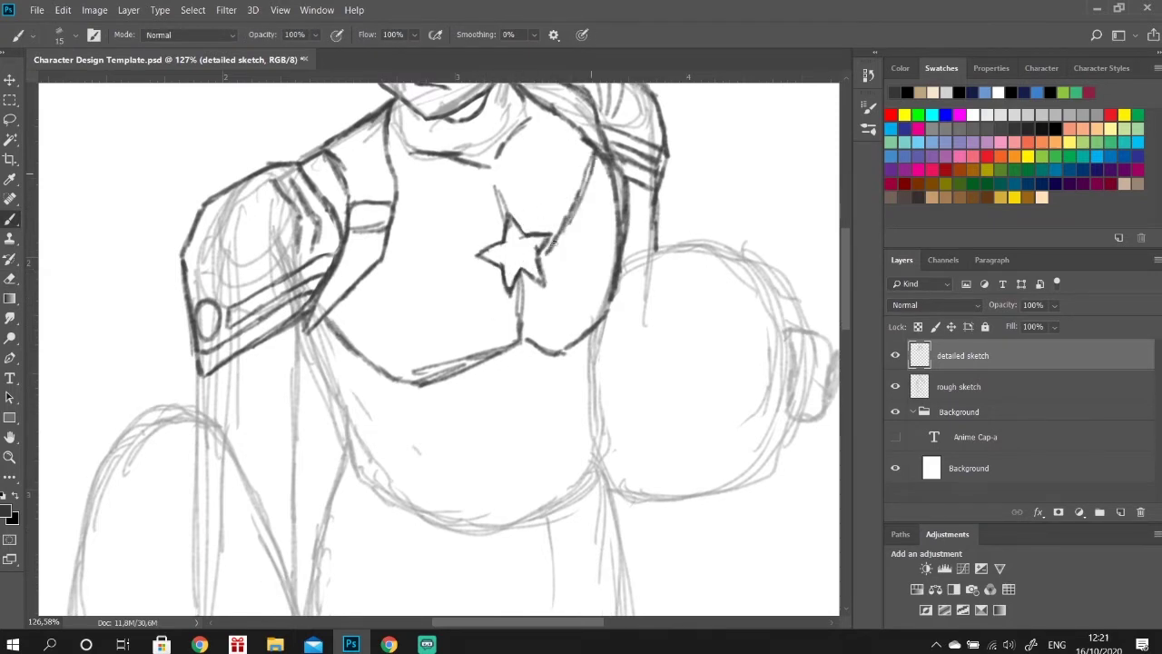
left_click_drag(553, 241, 622, 210)
Lasso the chest star and rotate it slightly counterclockwise, then deselect.
left_click_drag(377, 248, 481, 272)
key("l")
left_click_drag(463, 200, 465, 204)
key("ctrl+t")
left_click_drag(572, 309, 570, 303)
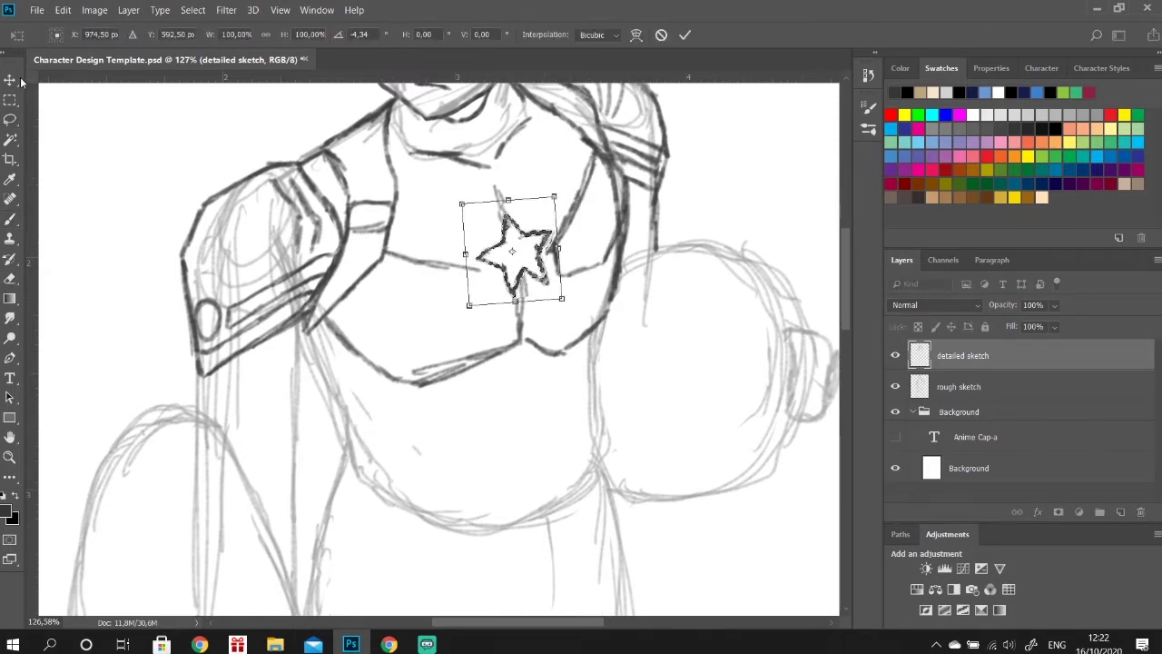
key("Return")
left_click(9, 80)
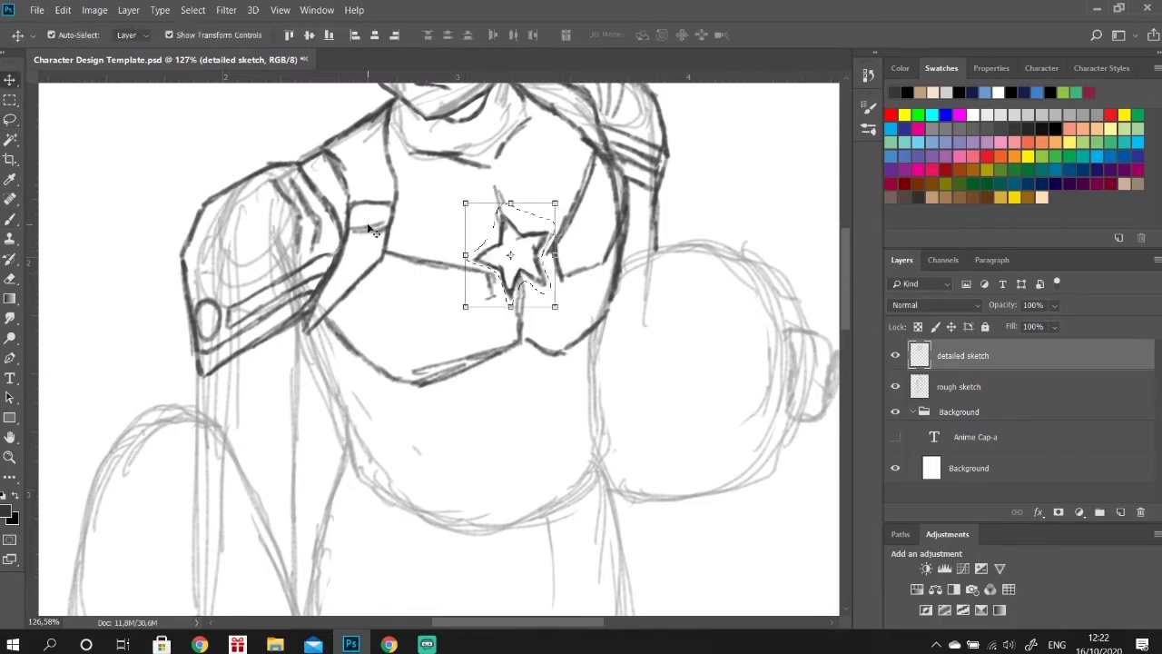
left_click(442, 306)
key("ctrl+d")
key("b")
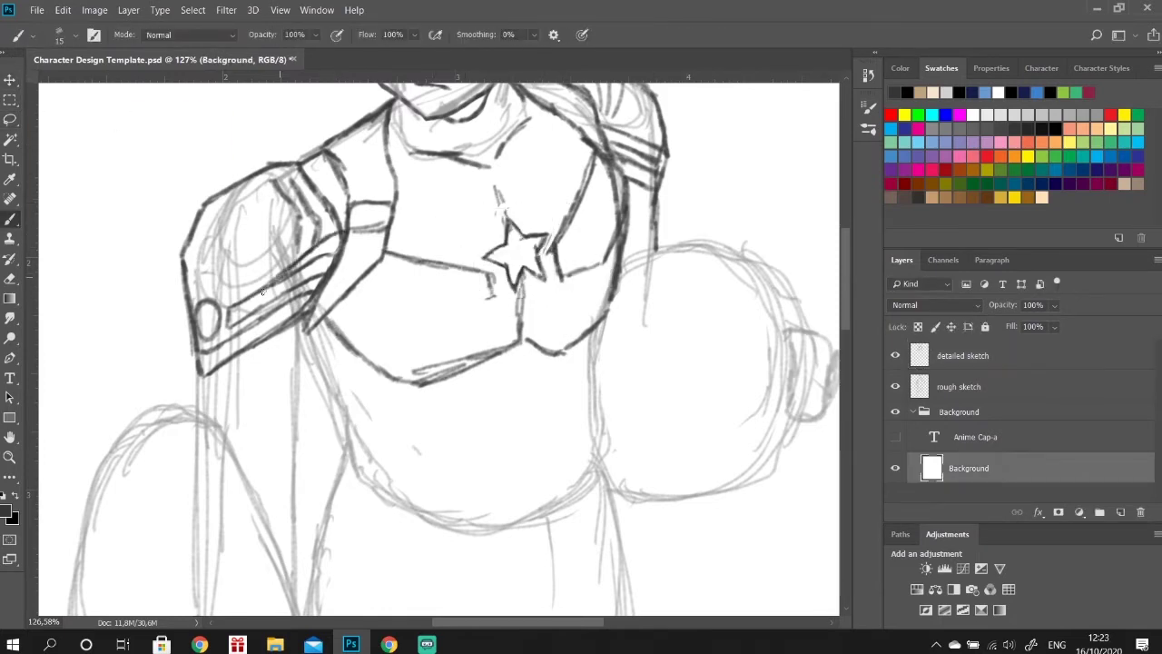
On the detailed sketch layer, replace the line left of the star with a steeper one.
left_click(868, 74)
left_click(963, 355)
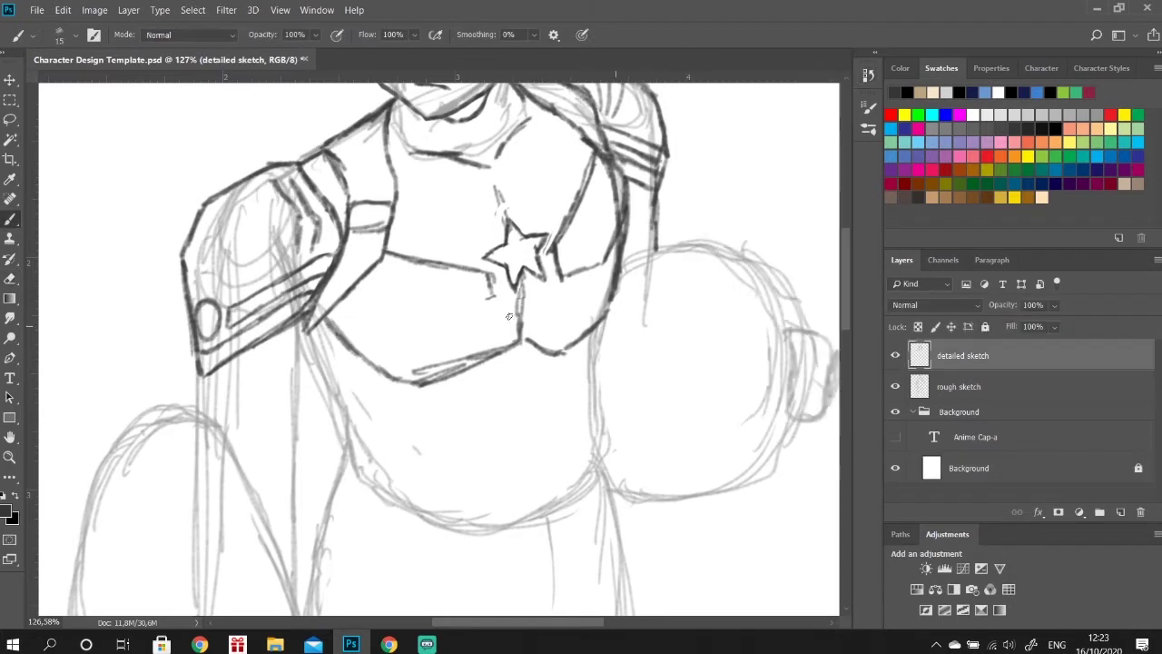
key("e")
left_click_drag(388, 255, 486, 273)
key("b")
mouse_move(391, 225)
left_mouse_down()
mouse_move(490, 267)
mouse_move(350, 293)
left_mouse_up()
Draw striped bands to the left and right of the chest star.
left_click_drag(451, 251, 385, 245)
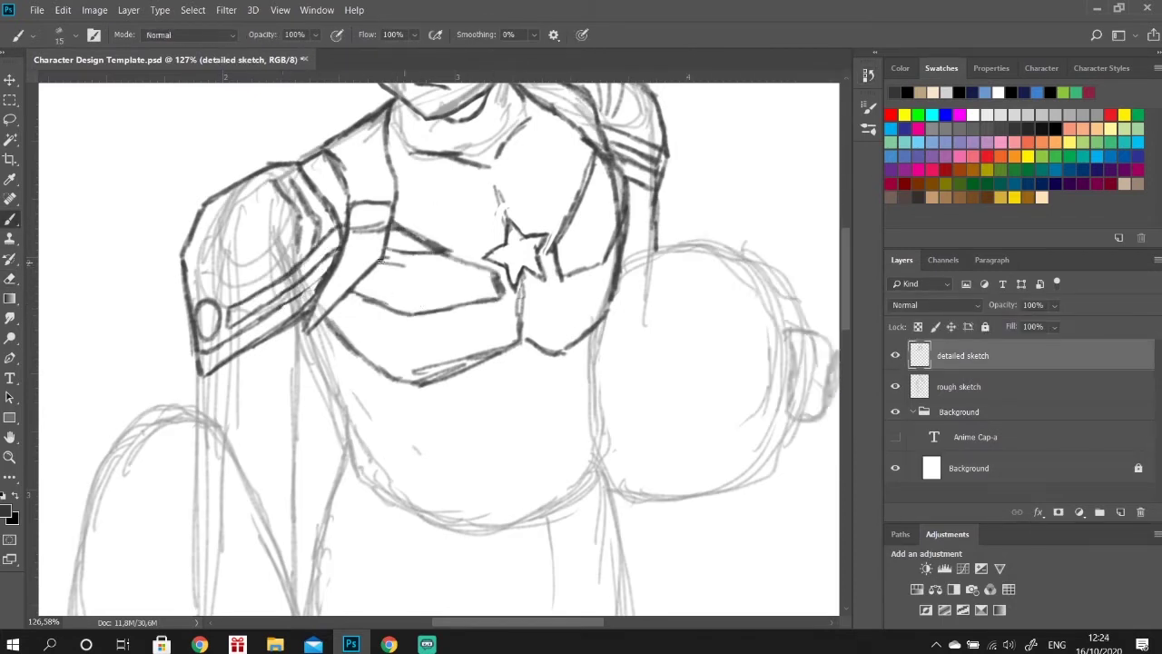
mouse_move(487, 274)
left_mouse_down()
mouse_move(354, 289)
mouse_move(365, 290)
left_mouse_up()
mouse_move(504, 292)
left_mouse_down()
mouse_move(413, 313)
mouse_move(399, 300)
left_mouse_up()
left_click_drag(490, 286, 418, 295)
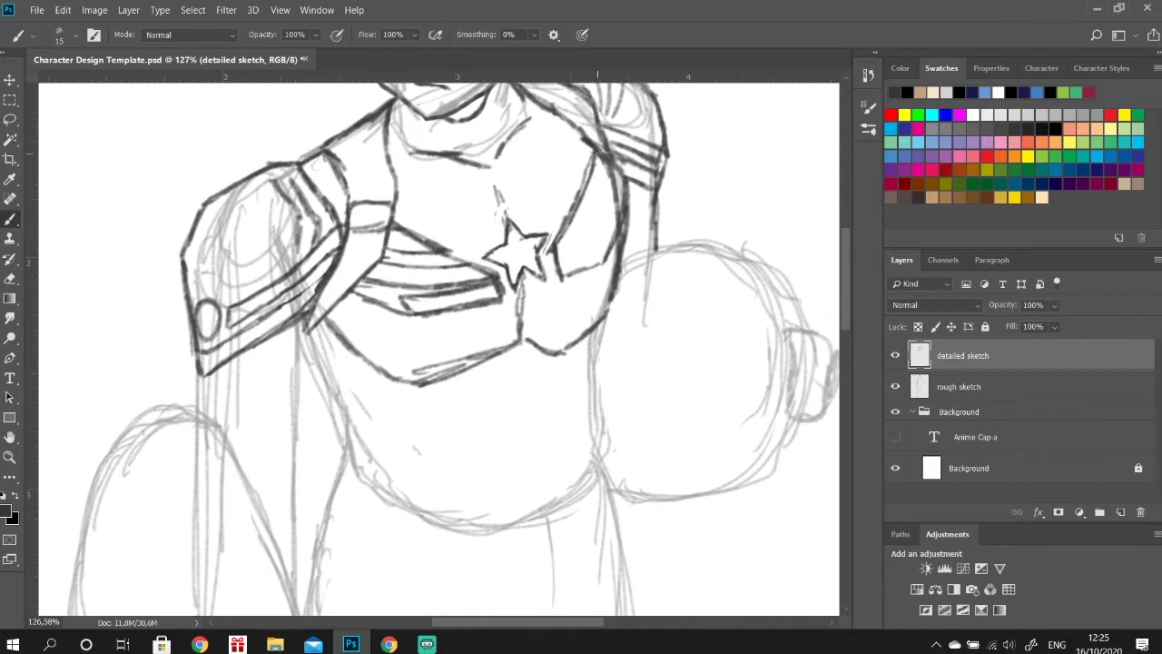
left_click_drag(558, 241, 618, 205)
left_click_drag(559, 263, 607, 227)
left_click_drag(598, 268, 612, 233)
Trim the stripe lines near the star and redraw their cleaned edges.
key("e")
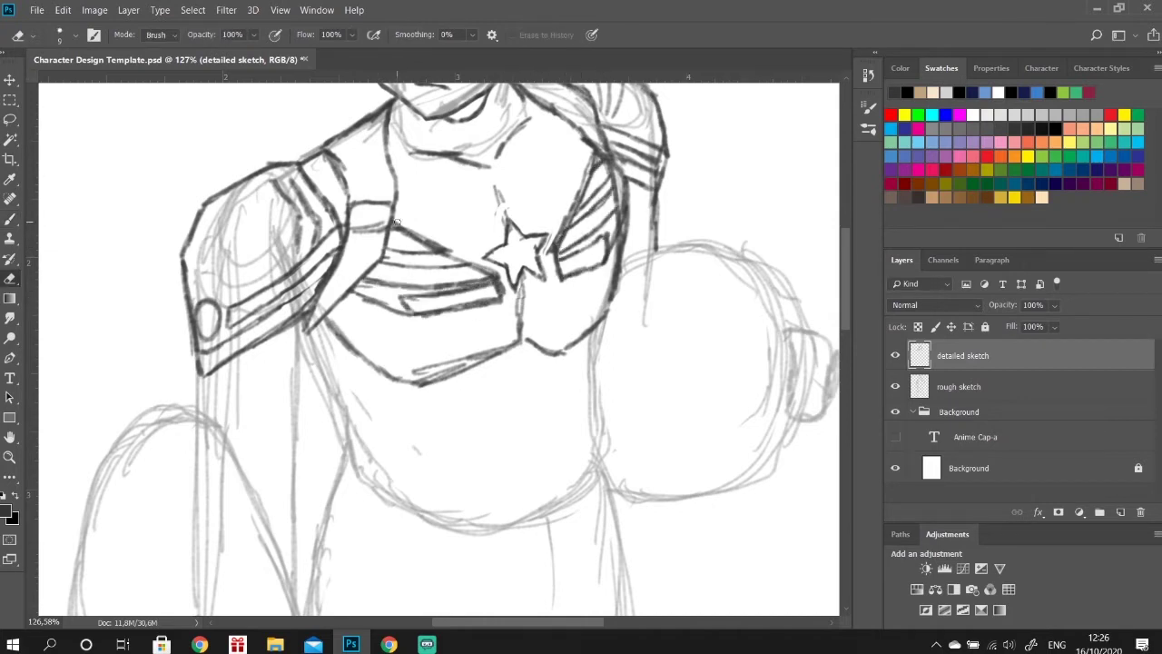
left_click_drag(364, 298, 500, 282)
left_click_drag(581, 246, 599, 182)
key("b")
left_click_drag(494, 177, 509, 222)
left_click_drag(555, 265, 603, 240)
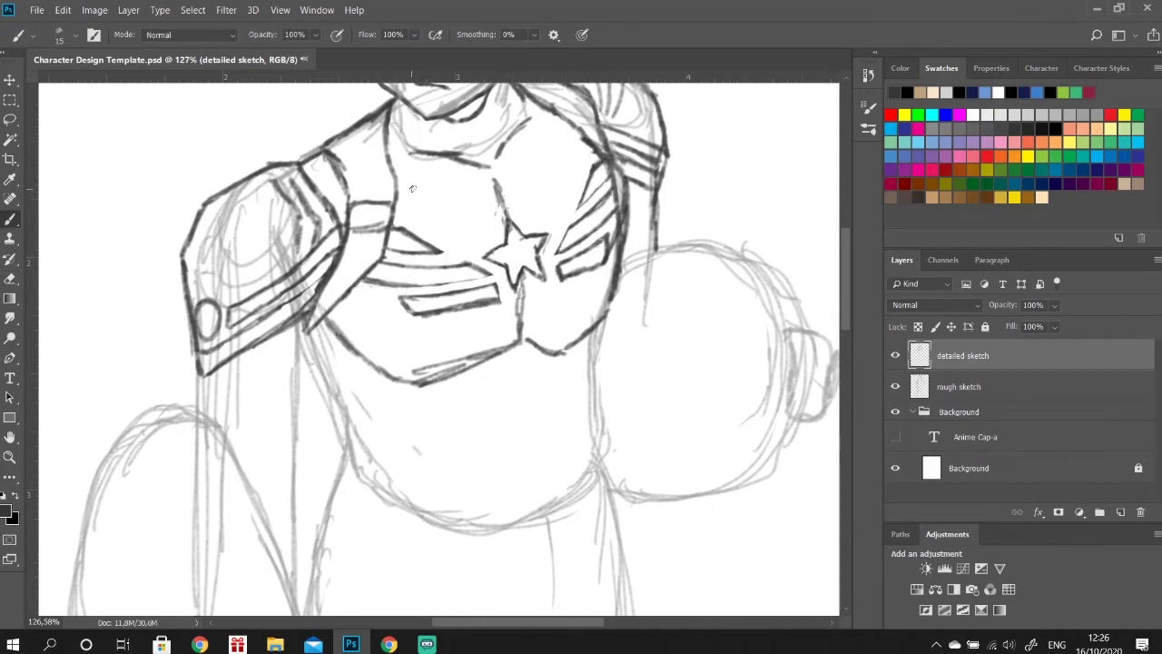
Add collar lines, a buckle strap on the left chest and a strap down from the star.
left_click_drag(392, 155, 459, 189)
left_click_drag(442, 118, 463, 156)
scroll(487, 175, "up", 2)
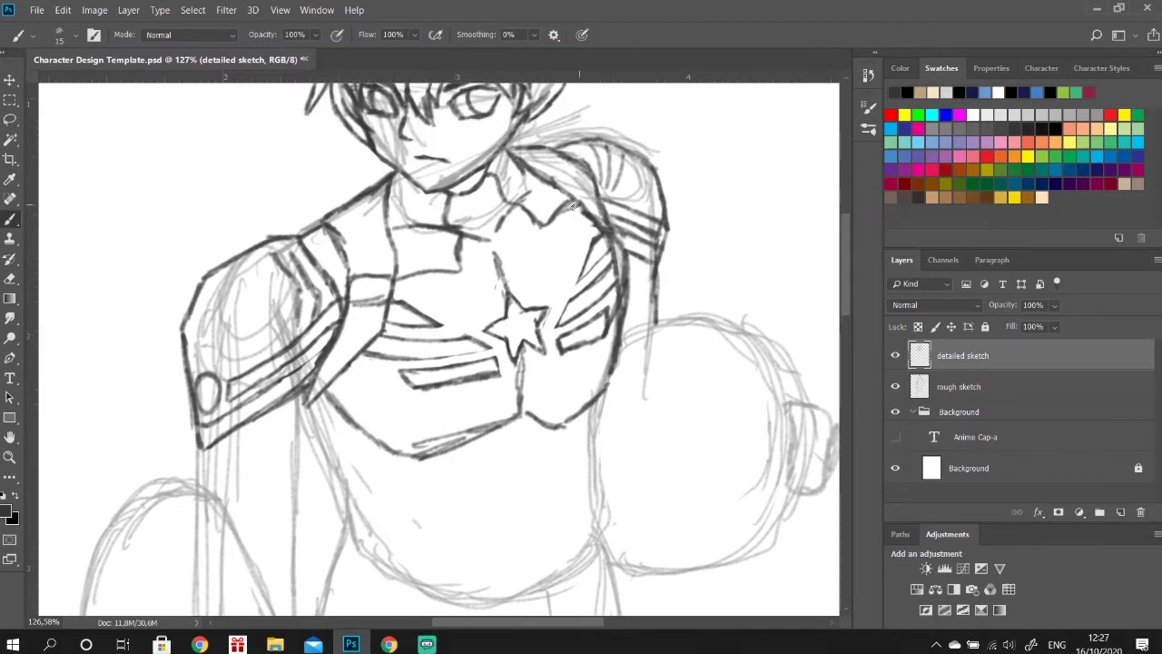
mouse_move(352, 280)
left_mouse_down()
mouse_move(389, 333)
mouse_move(363, 364)
left_mouse_up()
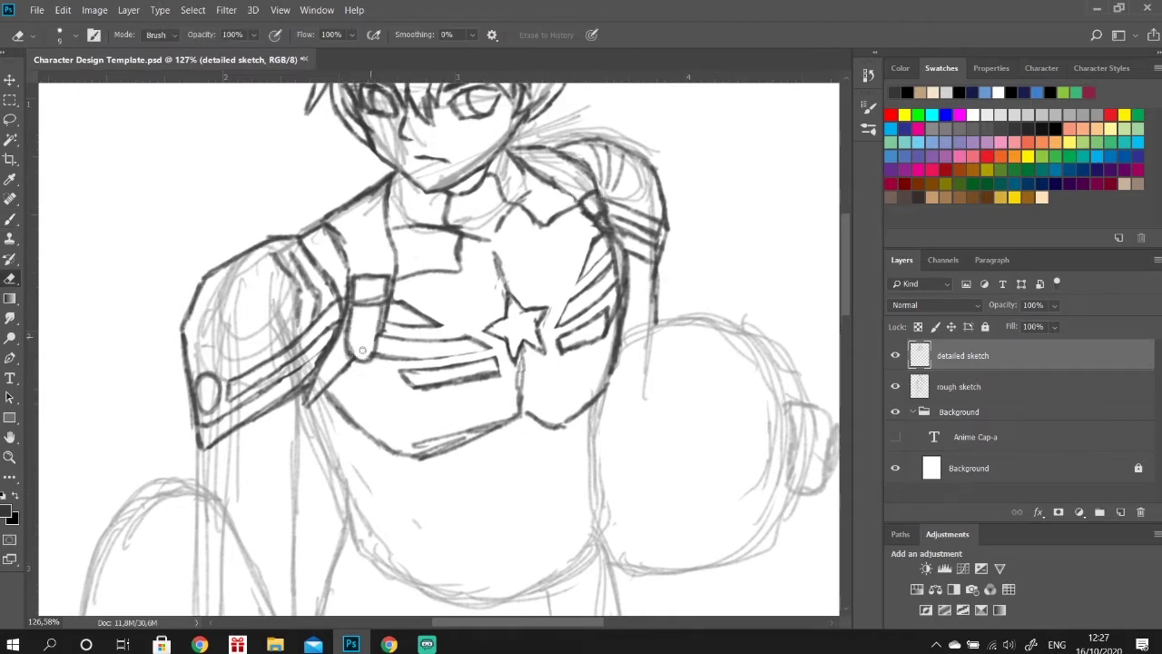
left_click_drag(378, 186, 391, 275)
left_click_drag(570, 162, 514, 203)
left_click_drag(612, 252, 623, 282)
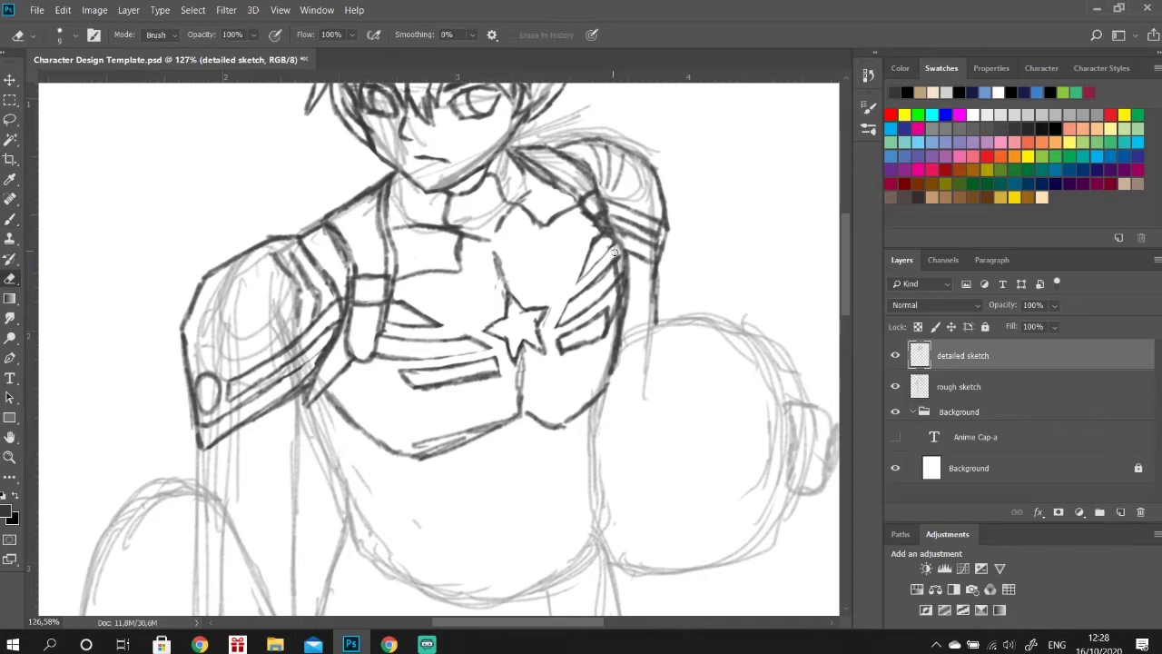
mouse_move(521, 343)
left_mouse_down()
mouse_move(519, 509)
mouse_move(532, 400)
left_mouse_up()
Ink the first strap and abdomen lines across the torso.
scroll(531, 363, "down", 2)
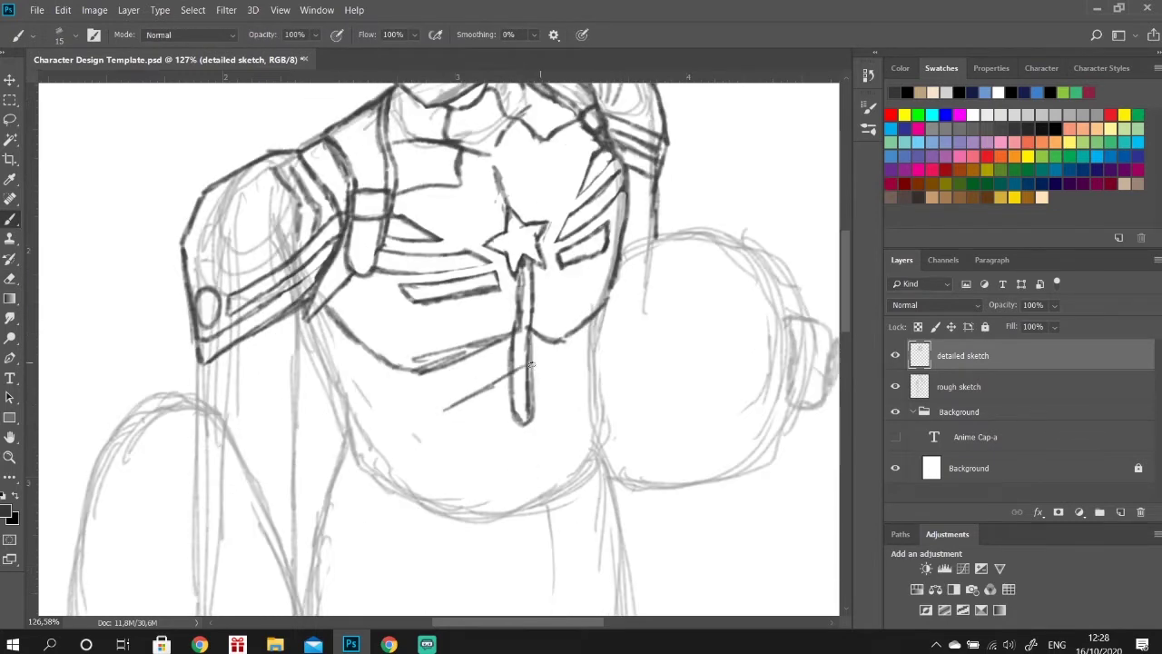
left_click_drag(585, 316, 532, 498)
mouse_move(313, 301)
left_mouse_down()
mouse_move(293, 479)
mouse_move(292, 410)
left_mouse_up()
scroll(300, 381, "down", 4)
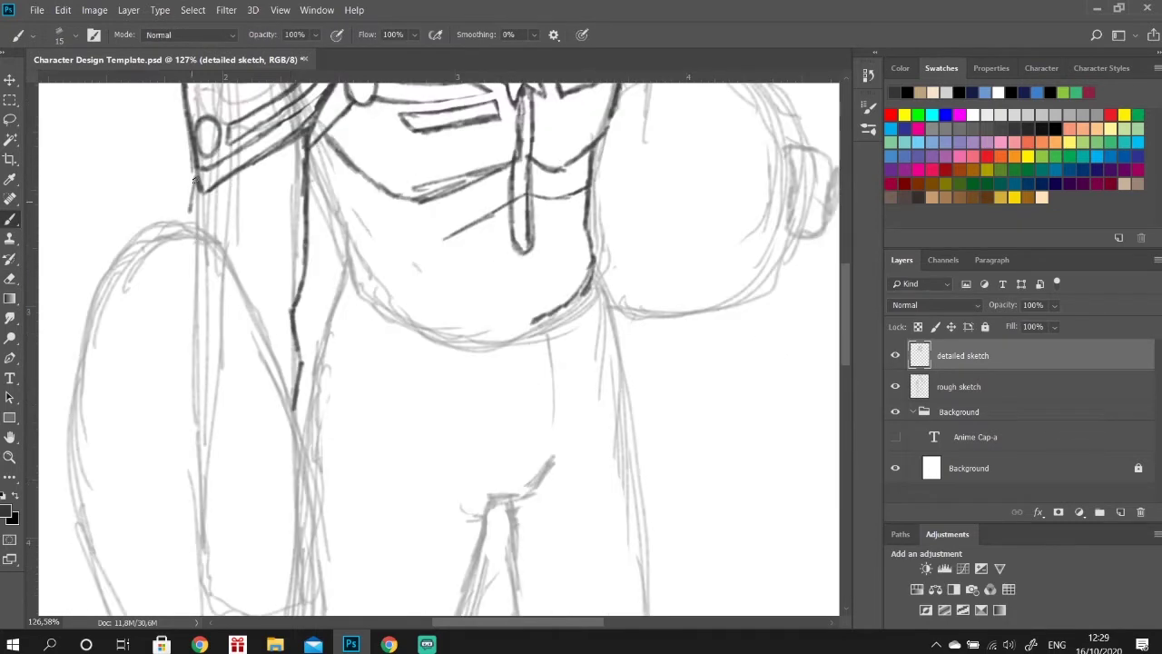
left_click_drag(198, 177, 187, 230)
mouse_move(309, 163)
left_mouse_down()
mouse_move(437, 334)
mouse_move(545, 320)
left_mouse_up()
left_click_drag(363, 229, 452, 250)
mouse_move(330, 173)
left_mouse_down()
mouse_move(516, 211)
mouse_move(601, 202)
left_mouse_up()
scroll(545, 272, "up", 2)
Redraw the bottom of the strap and add diagonal lines across the belly.
key("e")
key("b")
left_click_drag(514, 318, 525, 358)
left_click_drag(443, 364, 512, 322)
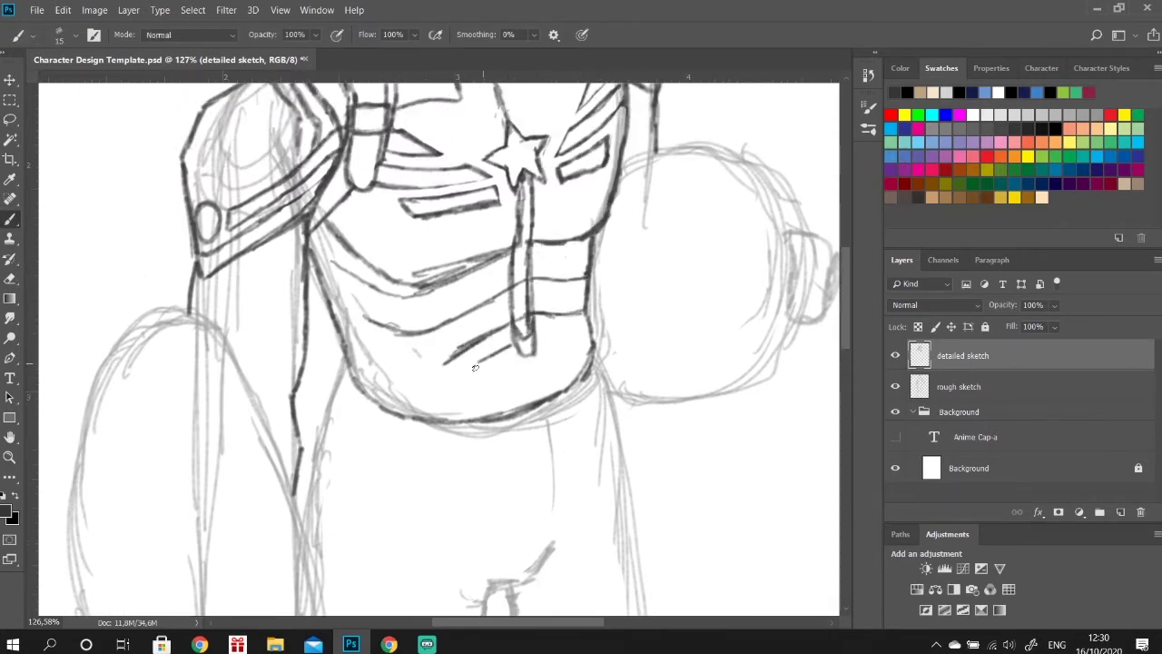
left_click_drag(374, 391, 514, 343)
left_click_drag(413, 393, 545, 338)
mouse_move(528, 345)
left_mouse_down()
mouse_move(583, 337)
mouse_move(590, 310)
left_mouse_up()
Line the top of the strap and chest diagonals, then draw the vertical abdomen rib lines.
scroll(519, 205, "down", 2)
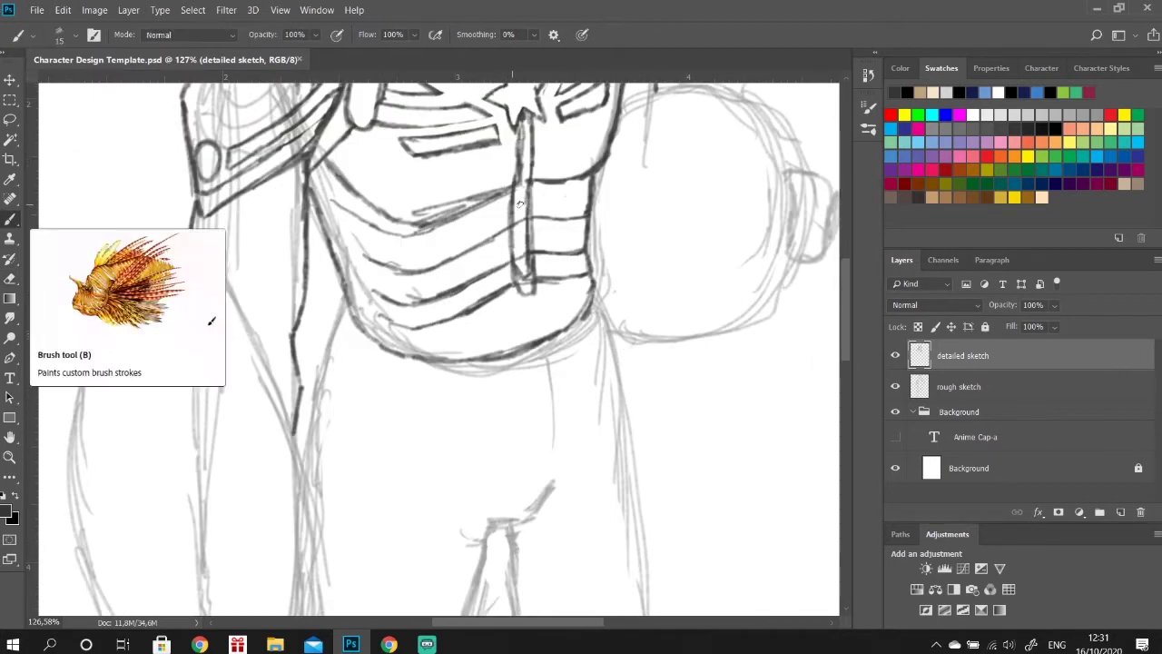
left_click_drag(513, 192, 591, 184)
left_click_drag(401, 232, 443, 223)
left_click_drag(329, 156, 420, 221)
left_click_drag(418, 211, 456, 360)
left_click_drag(323, 162, 425, 323)
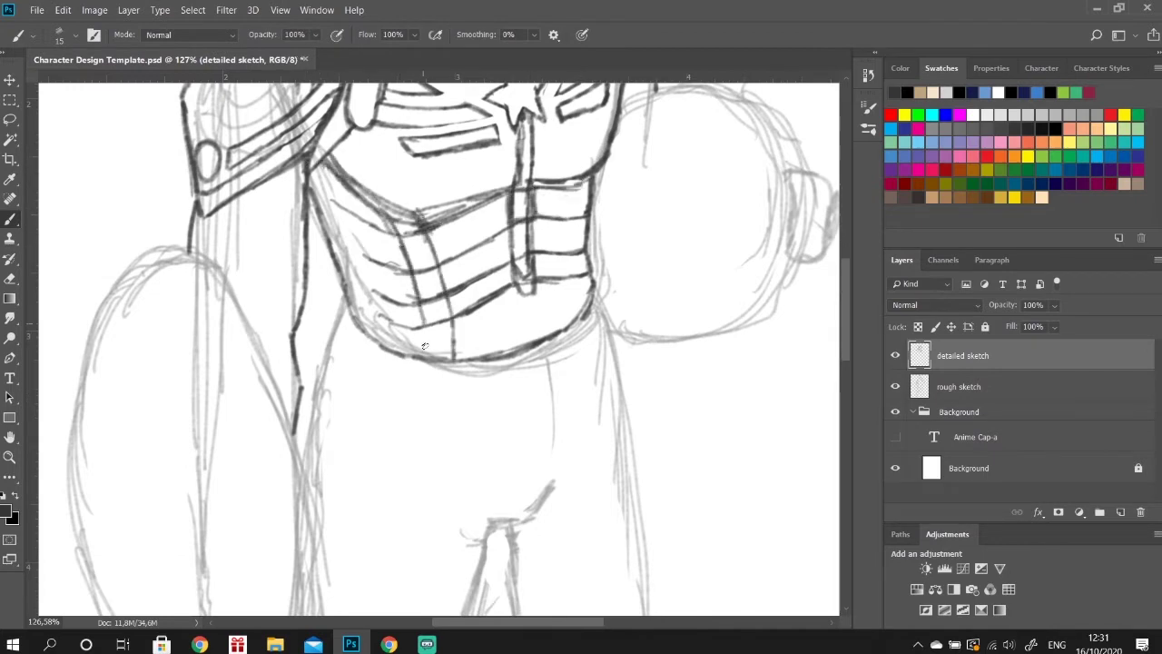
left_click_drag(396, 218, 434, 356)
scroll(586, 202, "up", 3)
Ink the left side of the abdomen with strap detail and more chest lines.
left_click_drag(589, 276, 579, 394)
left_click_drag(424, 332, 441, 452)
left_click_drag(331, 293, 407, 345)
left_click_drag(430, 321, 474, 303)
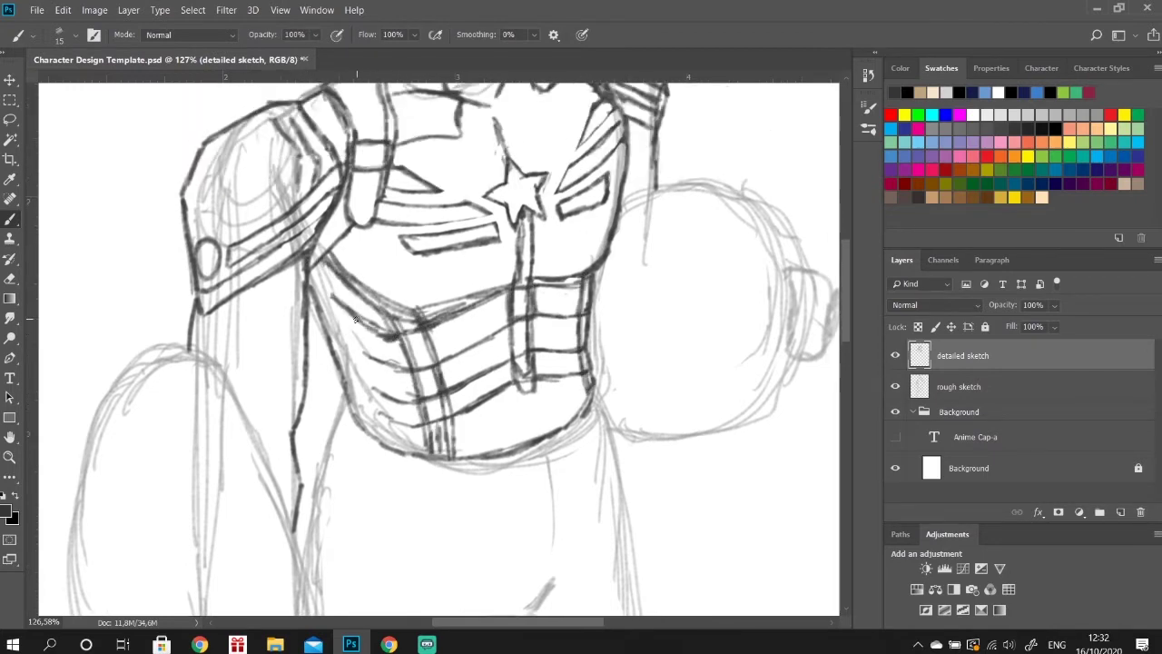
left_click_drag(331, 323, 414, 376)
left_click_drag(387, 394, 420, 434)
mouse_move(323, 256)
left_mouse_down()
mouse_move(404, 332)
mouse_move(583, 261)
left_mouse_up()
Ink the belt outline across the waist.
scroll(479, 227, "up", 2)
scroll(491, 178, "down", 5)
scroll(491, 178, "down", 3)
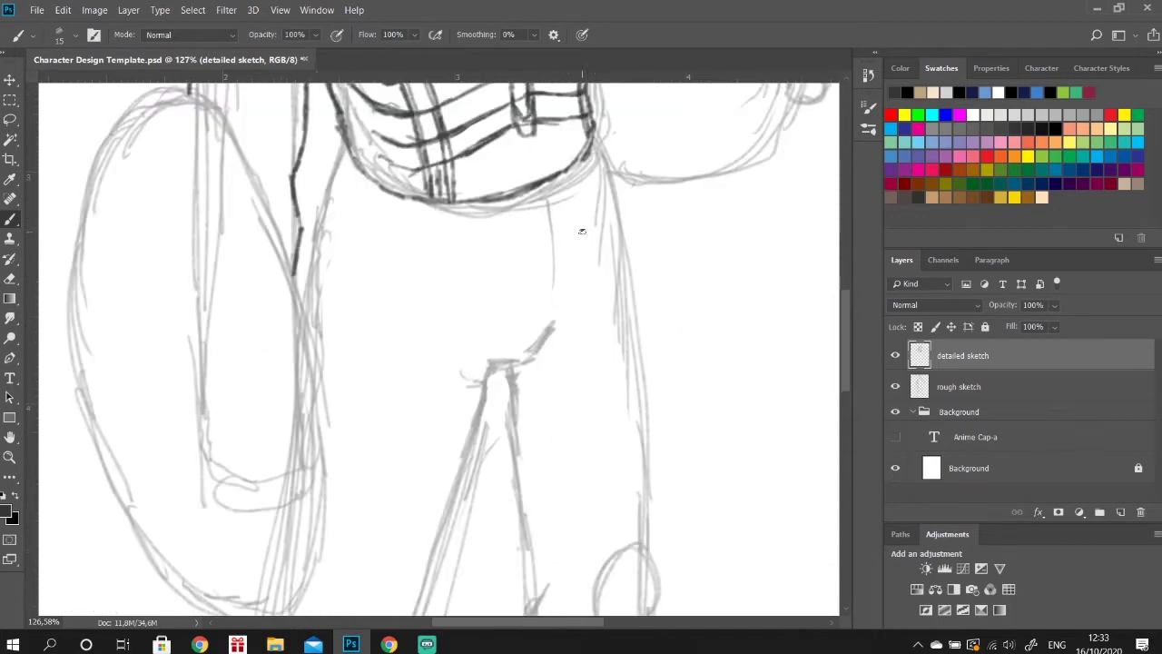
mouse_move(351, 149)
left_mouse_down()
mouse_move(325, 213)
mouse_move(603, 171)
left_mouse_up()
left_click_drag(529, 192, 508, 368)
left_click_drag(434, 369, 501, 363)
mouse_move(548, 223)
left_mouse_down()
mouse_move(517, 367)
mouse_move(551, 248)
left_mouse_up()
scroll(551, 236, "up", 1)
Draw the left hip below the belt with a belt loop and a grid-lined front pocket.
left_click_drag(352, 207, 396, 303)
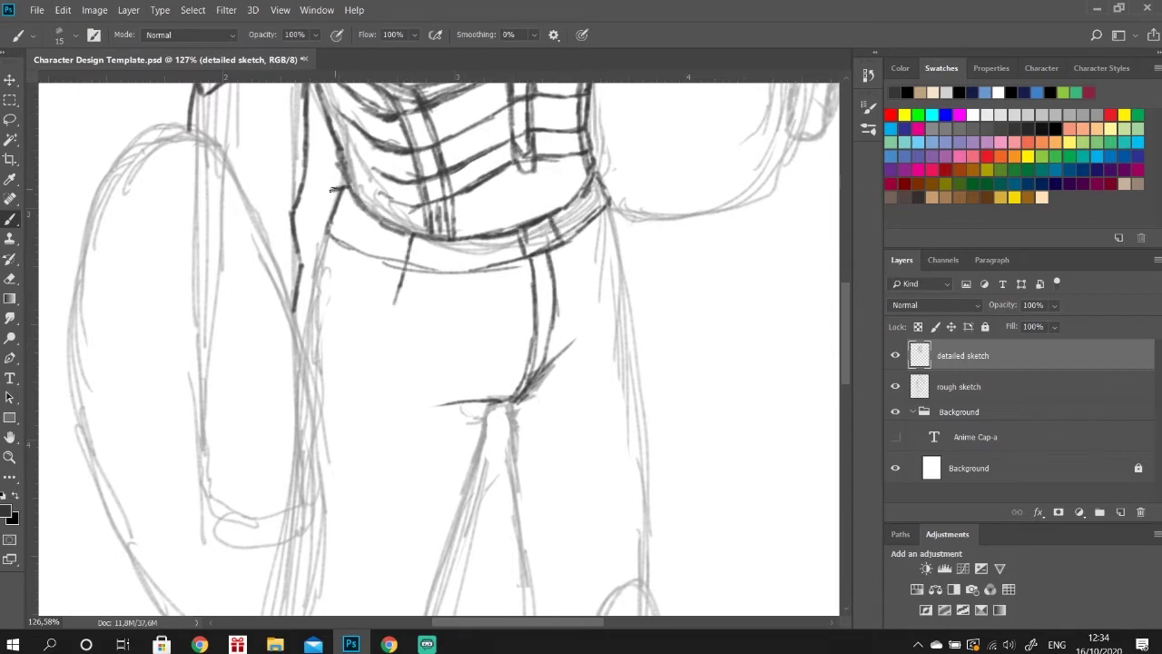
mouse_move(336, 189)
left_mouse_down()
mouse_move(309, 300)
mouse_move(345, 308)
left_mouse_up()
mouse_move(332, 192)
left_mouse_down()
mouse_move(389, 238)
mouse_move(369, 325)
left_mouse_up()
left_click_drag(345, 237, 325, 307)
left_click_drag(324, 301, 368, 327)
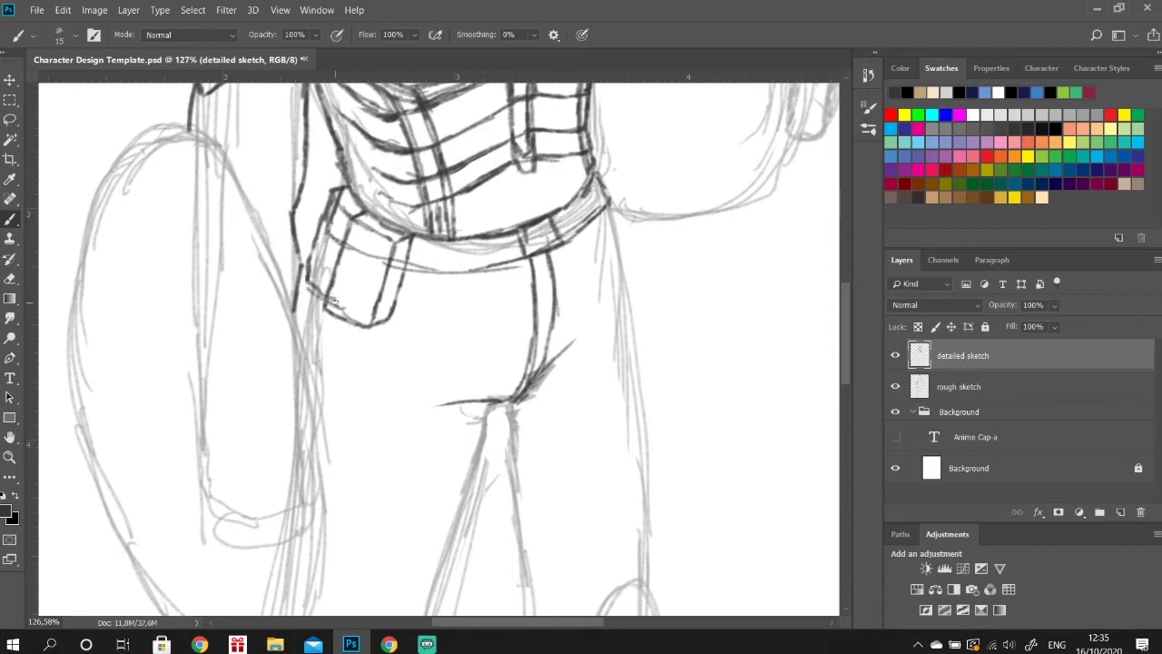
mouse_move(449, 274)
left_mouse_down()
mouse_move(387, 332)
mouse_move(300, 378)
left_mouse_up()
left_click_drag(314, 292, 296, 341)
left_click_drag(385, 225, 363, 292)
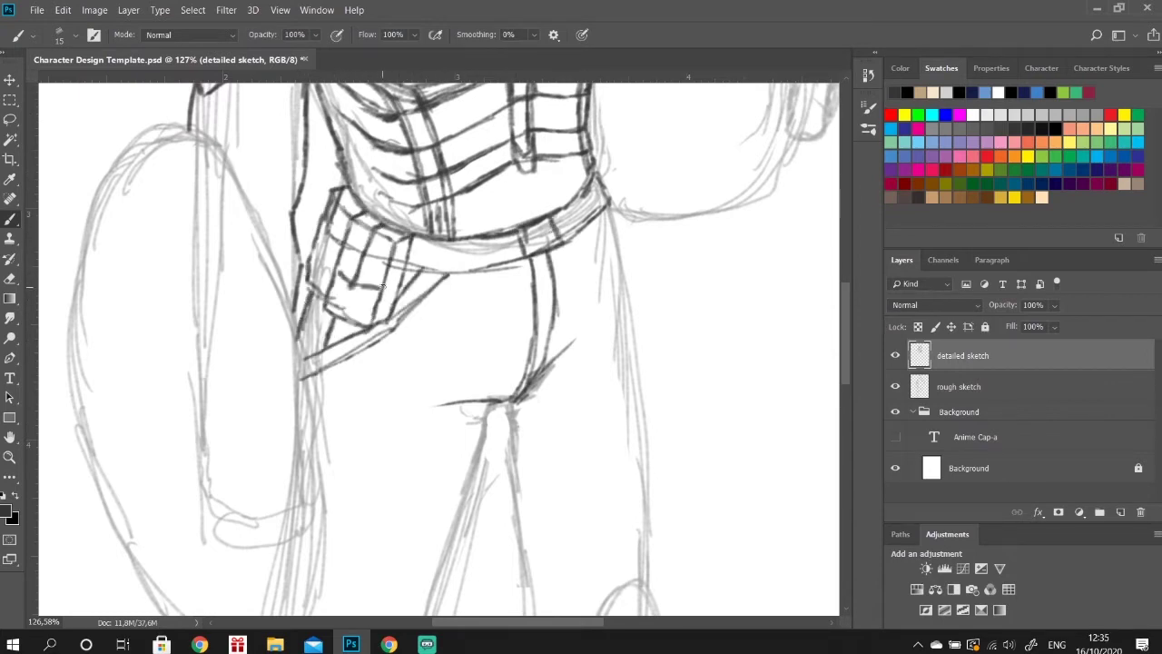
left_click_drag(352, 196, 309, 258)
left_click_drag(345, 223, 327, 296)
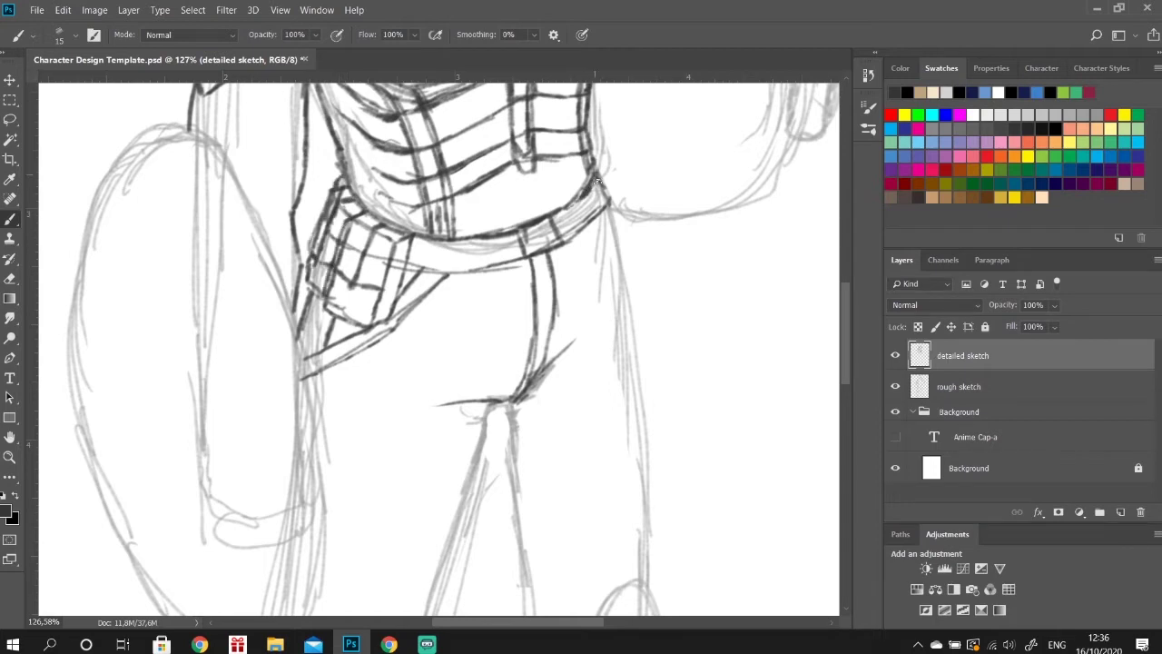
Add the right hip side panel and belt loop beside the belt.
left_click_drag(598, 182, 635, 281)
left_click_drag(581, 224, 624, 283)
left_click_drag(626, 202, 630, 292)
left_click_drag(454, 242, 520, 261)
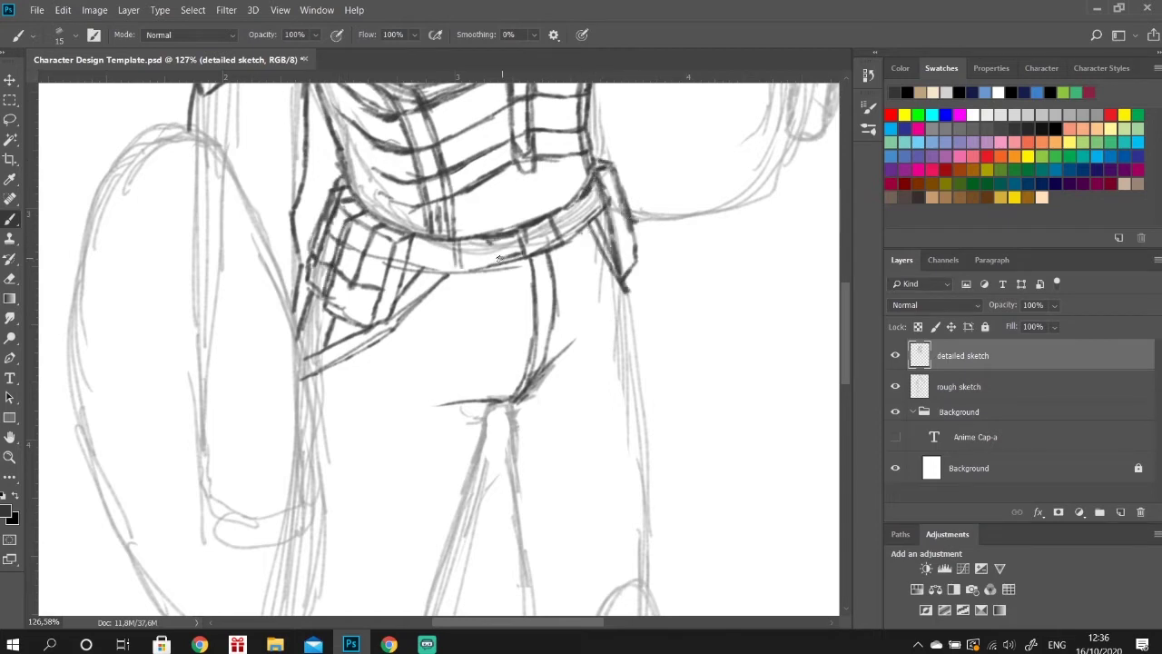
left_click_drag(554, 194, 592, 238)
Ink both leg outlines, running the right leg's outer contour down to the sole.
scroll(497, 272, "down", 3)
left_click_drag(533, 177, 552, 287)
left_click_drag(548, 241, 551, 365)
mouse_move(459, 250)
left_mouse_down()
mouse_move(489, 408)
mouse_move(478, 511)
left_mouse_up()
scroll(478, 509, "down", 3)
mouse_move(479, 354)
left_mouse_down()
mouse_move(527, 522)
mouse_move(636, 534)
left_mouse_up()
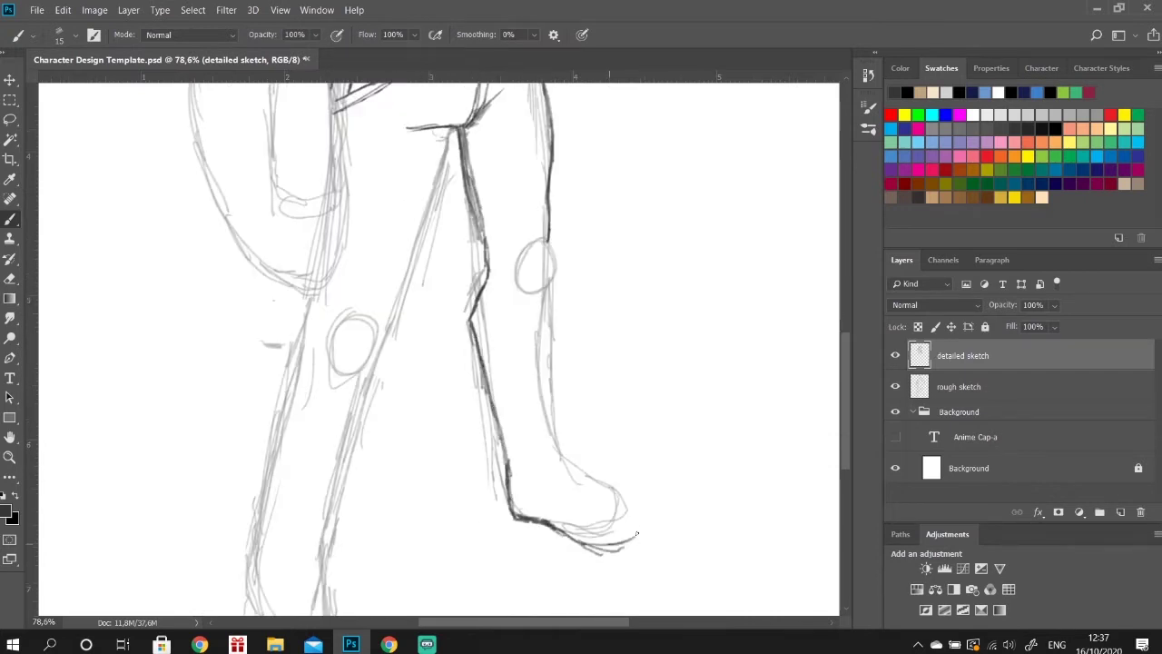
left_click_drag(551, 241, 539, 454)
mouse_move(543, 352)
left_mouse_down()
mouse_move(634, 534)
mouse_move(581, 547)
left_mouse_up()
Erase part of the inner leg contour and darken the knee pad outline.
key("e")
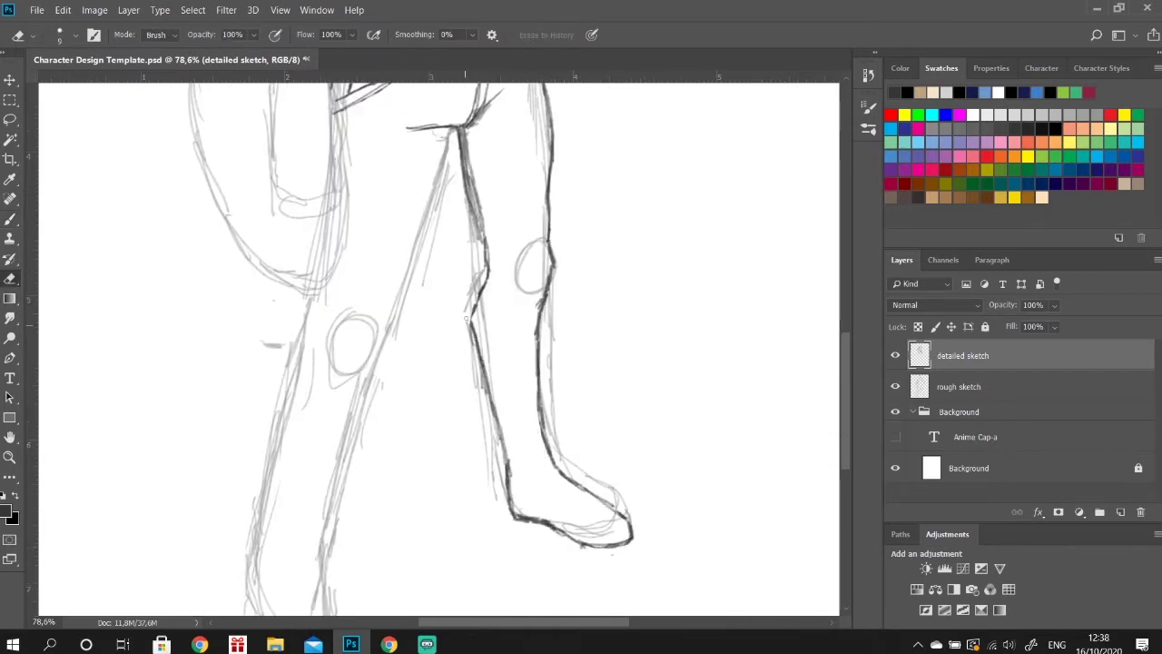
scroll(472, 345, "up", 2)
left_click_drag(480, 381, 508, 536)
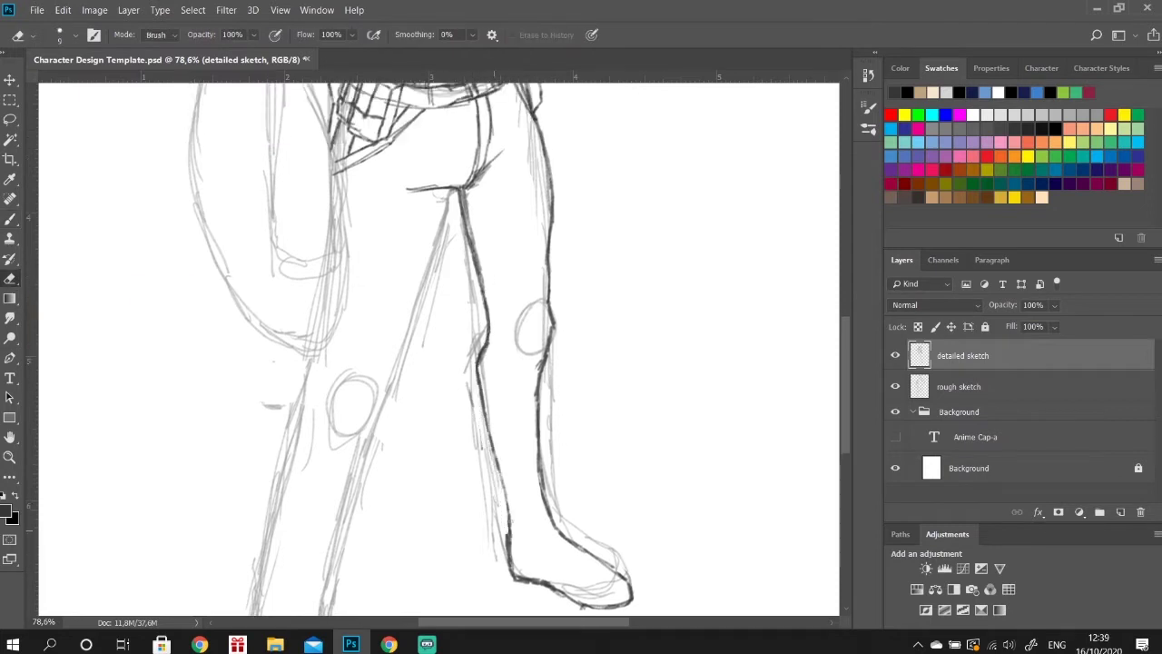
key("b")
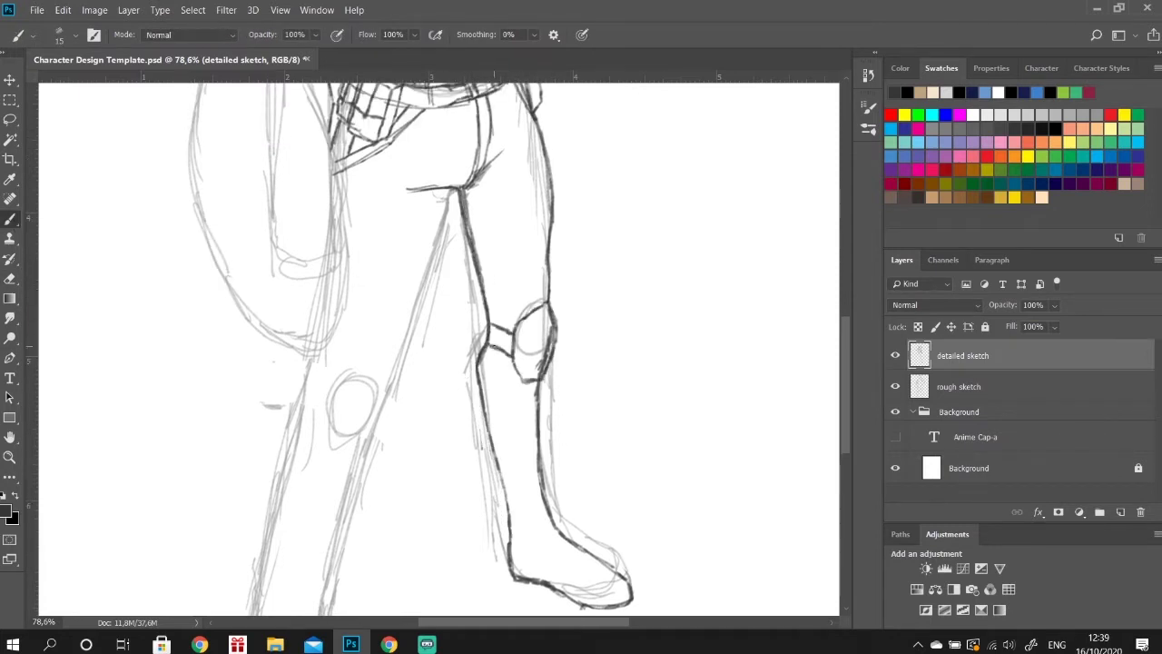
left_click_drag(547, 313, 543, 377)
Draw two bands across the upper thigh and short strokes below the knee.
scroll(513, 145, "up", 2)
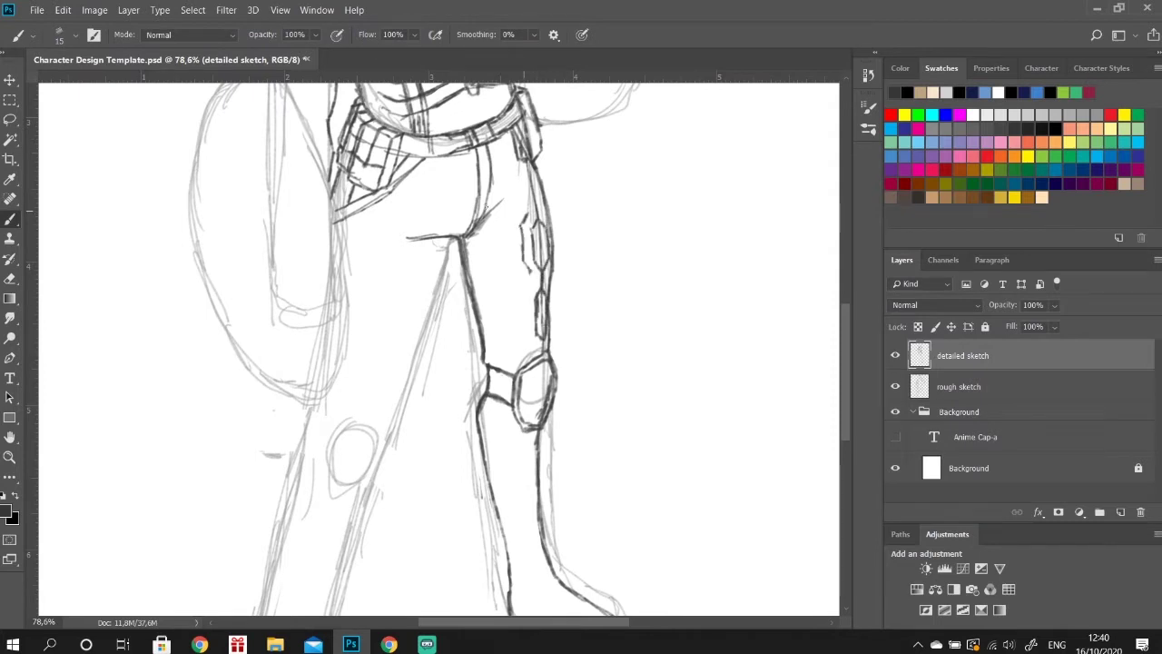
left_click_drag(462, 241, 546, 238)
left_click_drag(466, 265, 549, 259)
left_click_drag(538, 331, 543, 343)
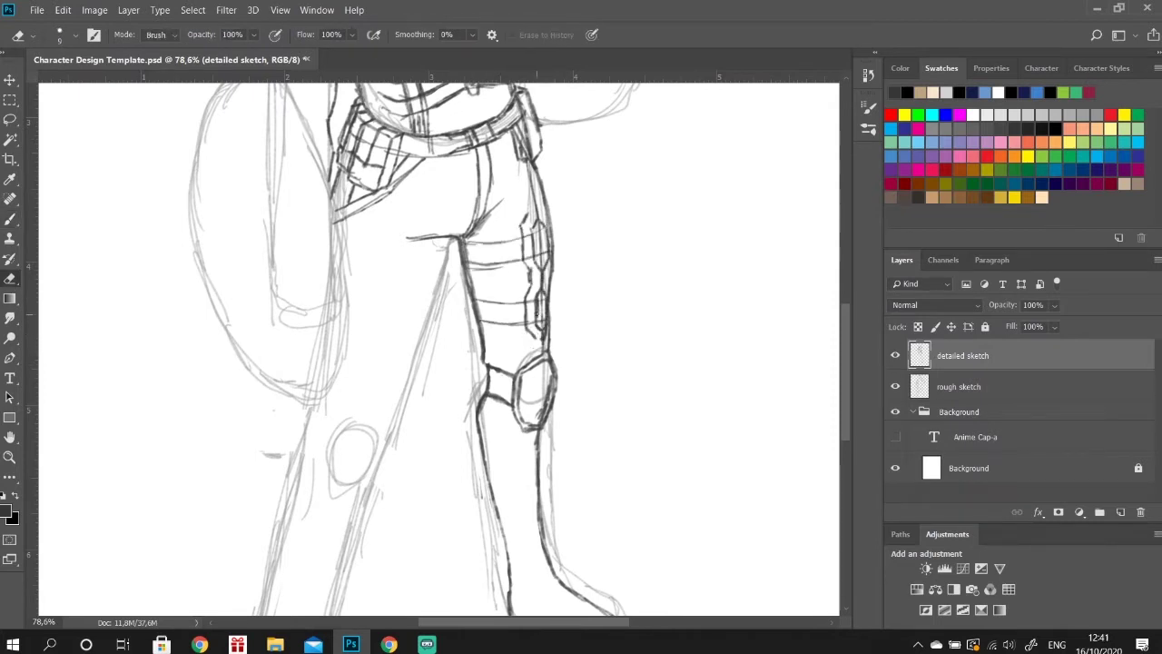
scroll(536, 345, "down", 4)
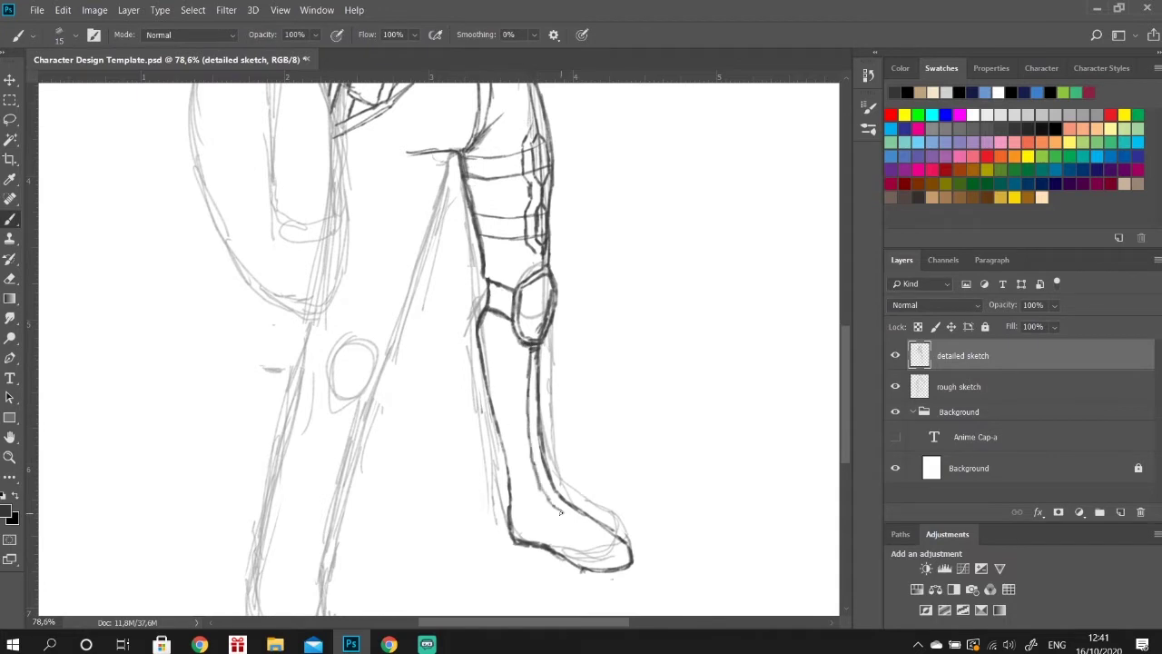
left_click_drag(530, 348, 514, 361)
left_click_drag(484, 359, 504, 367)
scroll(505, 367, "down", 2)
left_click_drag(483, 325, 539, 341)
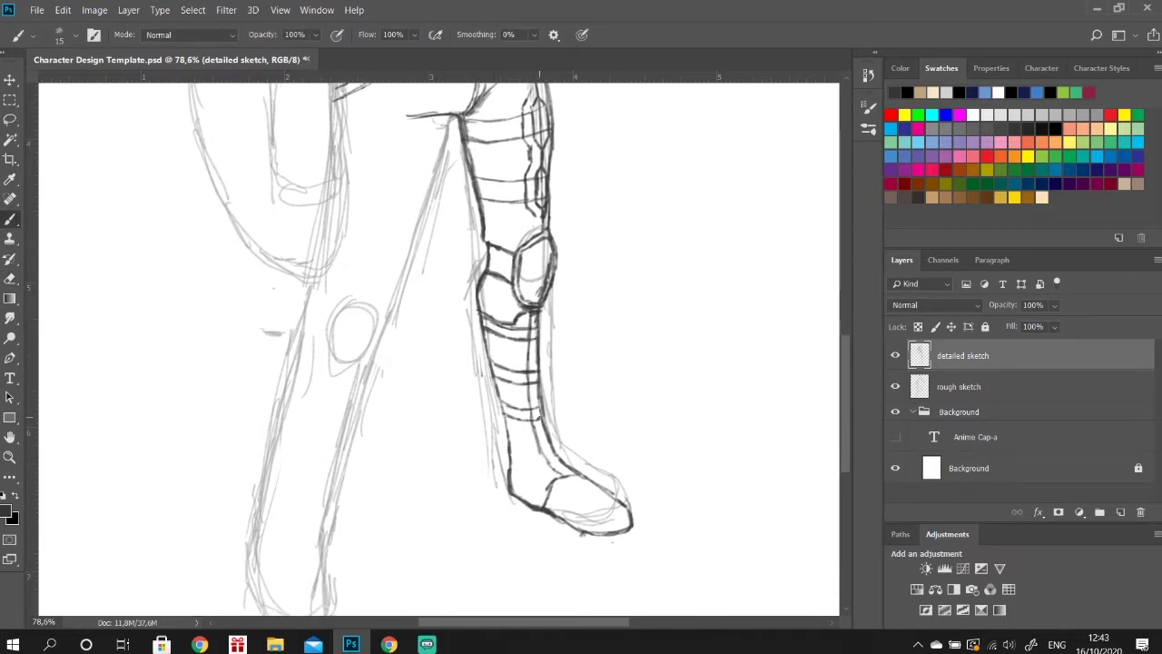
Ink the boot's heel and toe, plus a line along the front of the leg.
left_click_drag(510, 468, 544, 519)
left_click_drag(563, 499, 620, 516)
scroll(629, 533, "up", 1)
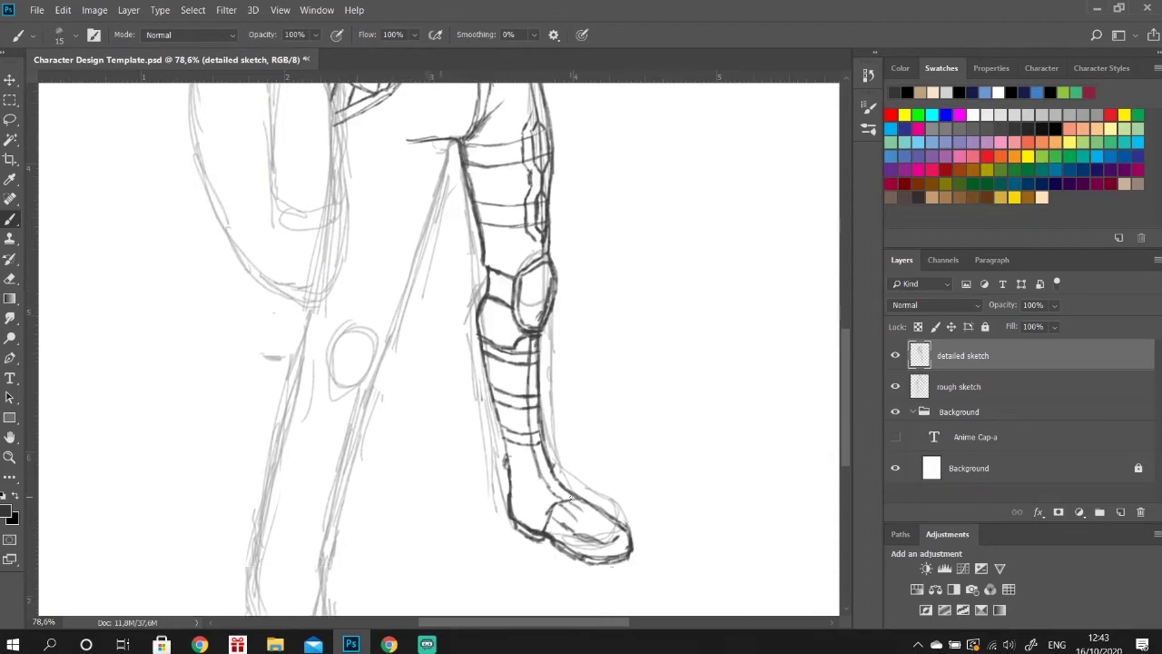
left_click_drag(450, 142, 381, 328)
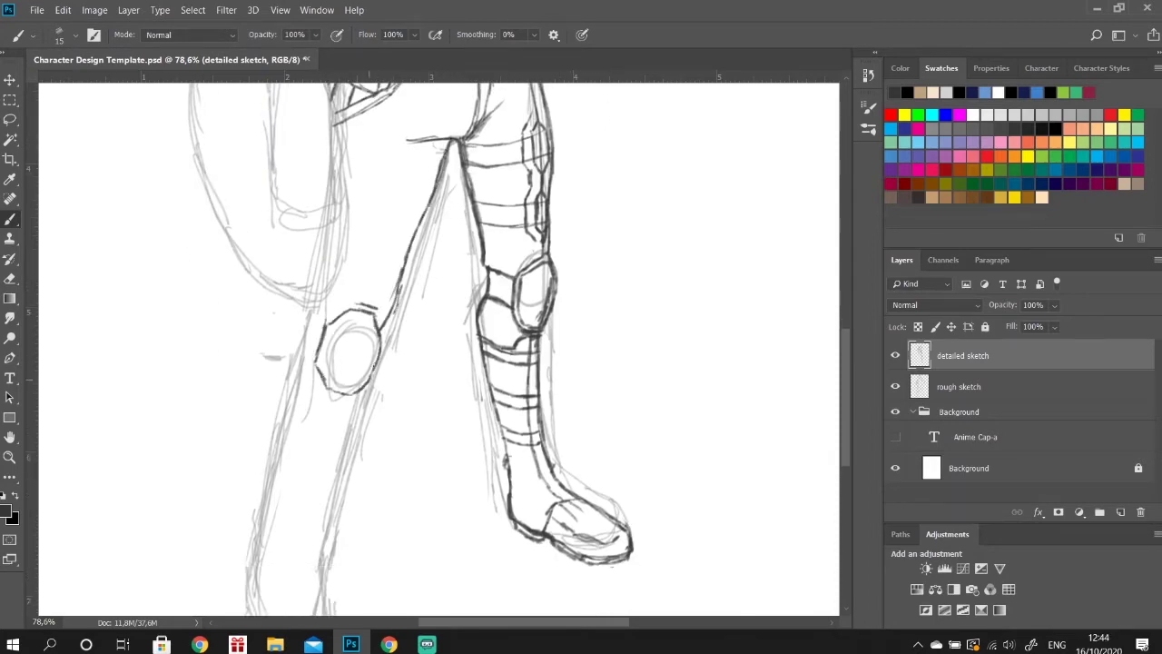
Trace the left calf, curving its line around the ankle.
scroll(363, 345, "down", 5)
left_click_drag(356, 222, 318, 454)
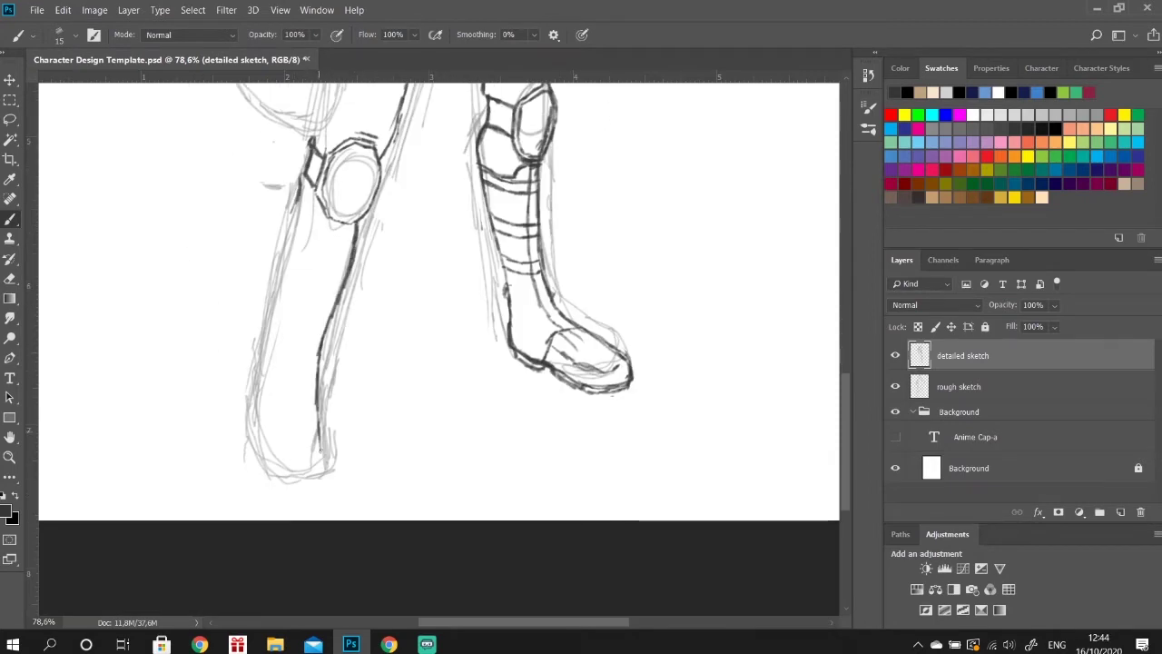
left_click_drag(300, 187, 274, 256)
mouse_move(354, 234)
left_mouse_down()
mouse_move(322, 325)
mouse_move(318, 432)
left_mouse_up()
left_click_drag(293, 205, 271, 322)
left_click_drag(278, 276, 324, 468)
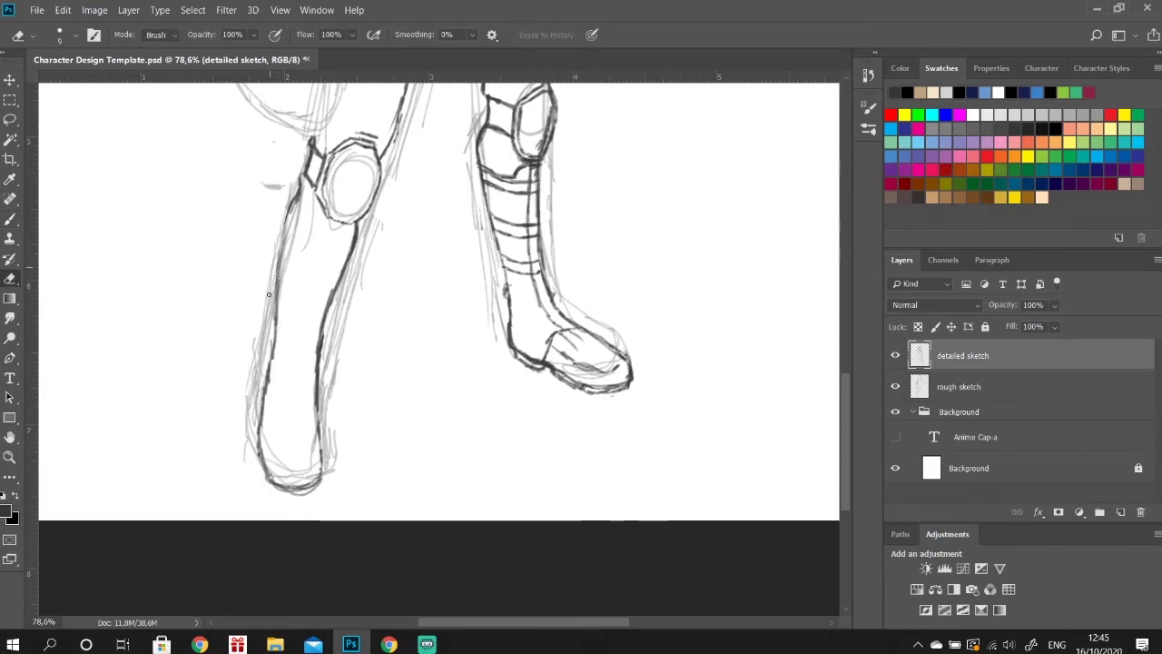
mouse_move(287, 221)
left_mouse_down()
mouse_move(301, 238)
mouse_move(352, 241)
mouse_move(318, 256)
mouse_move(283, 242)
left_mouse_up()
key("e")
key("b")
Add two armour bands and a centre line on the left shin, redrawing the calf and ankle.
left_click_drag(276, 296, 329, 289)
left_click_drag(274, 310, 320, 315)
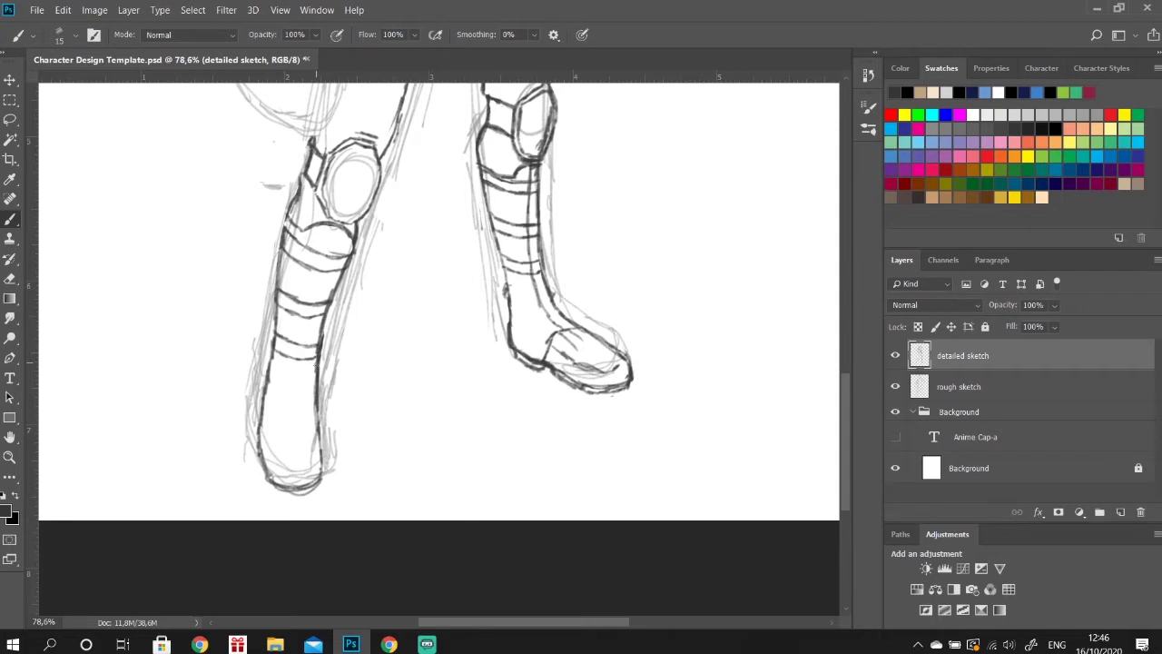
left_click_drag(270, 378, 258, 449)
left_click_drag(314, 382, 319, 467)
left_click_drag(318, 399, 263, 427)
left_click_drag(328, 238, 292, 377)
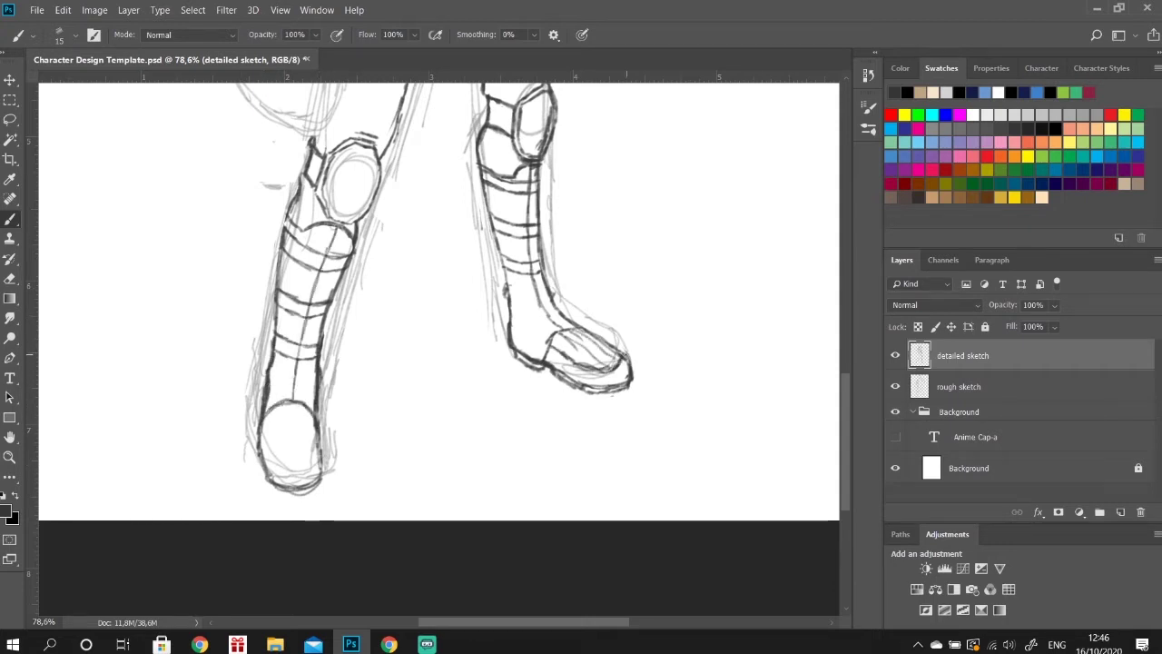
Ink the left thigh outline with detail strokes.
scroll(280, 526, "up", 3)
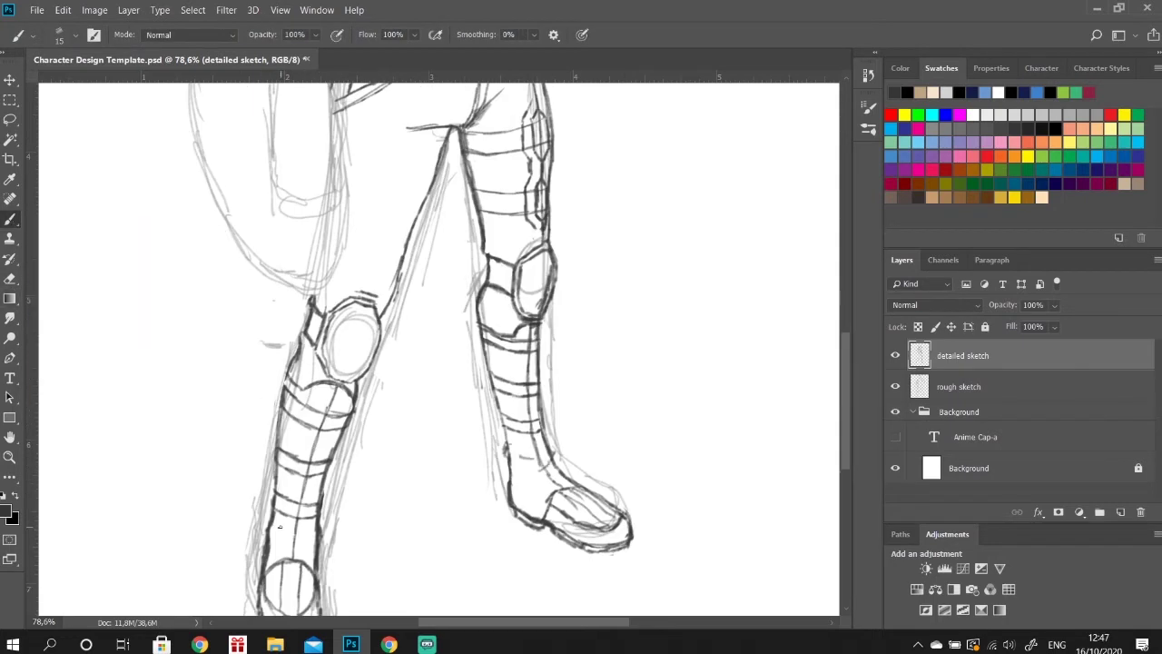
scroll(279, 526, "up", 2)
scroll(388, 234, "up", 1)
mouse_move(393, 200)
left_mouse_down()
mouse_move(367, 405)
mouse_move(382, 334)
left_mouse_up()
left_click_drag(391, 254, 399, 315)
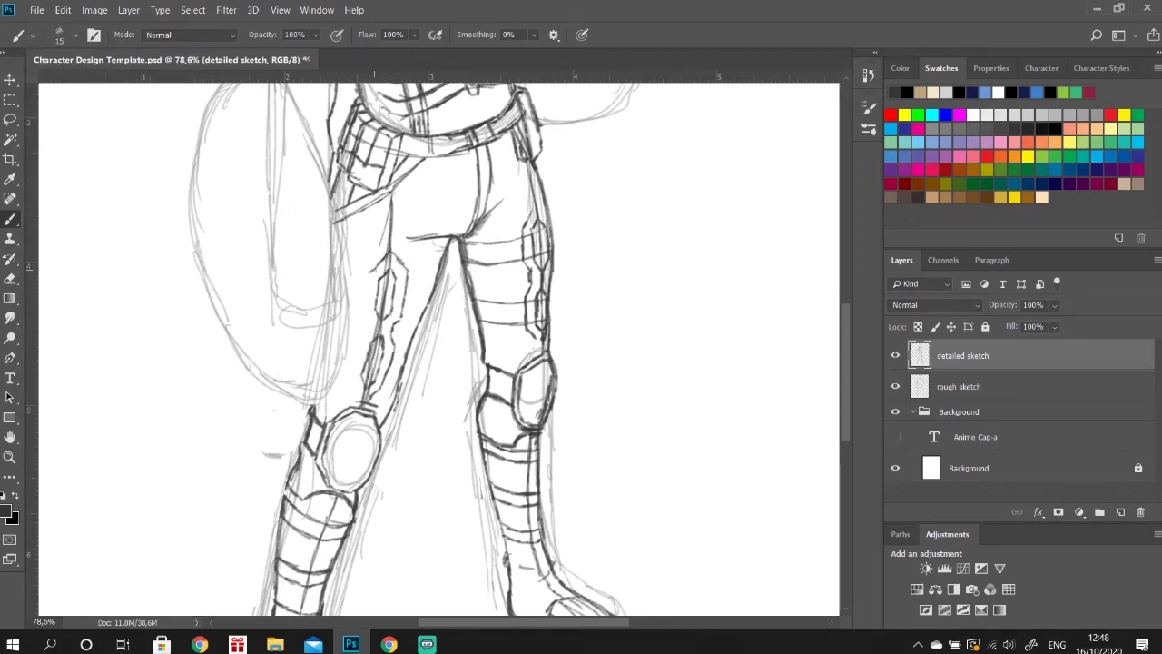
Trace the shield's edges and concentric rings, redrawing its centre star as a clean outline.
scroll(336, 354, "up", 2)
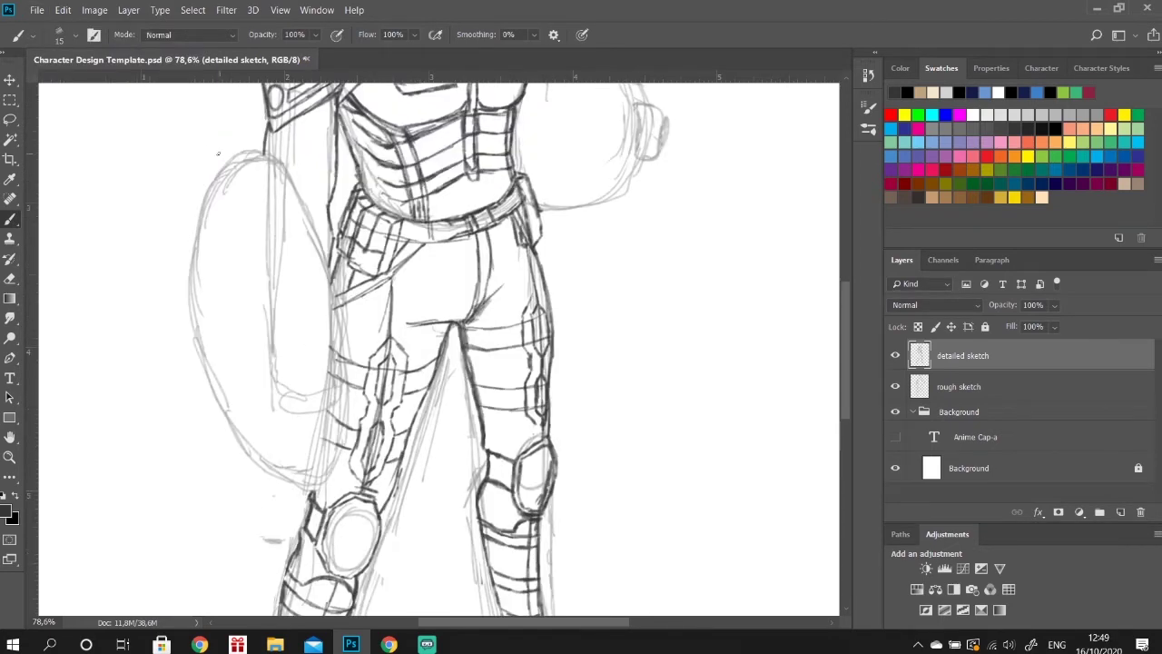
mouse_move(238, 145)
left_mouse_down()
mouse_move(322, 490)
mouse_move(273, 468)
left_mouse_up()
mouse_move(249, 141)
left_mouse_down()
mouse_move(353, 404)
mouse_move(338, 491)
left_mouse_up()
mouse_move(263, 141)
left_mouse_down()
mouse_move(191, 166)
mouse_move(273, 481)
left_mouse_up()
mouse_move(245, 368)
left_mouse_down()
mouse_move(217, 298)
mouse_move(209, 331)
left_mouse_up()
mouse_move(205, 289)
left_mouse_down()
mouse_move(288, 373)
mouse_move(205, 360)
left_mouse_up()
left_click_drag(237, 263, 293, 363)
mouse_move(232, 204)
left_mouse_down()
mouse_move(187, 247)
mouse_move(313, 391)
mouse_move(244, 459)
left_mouse_up()
left_click_drag(272, 462, 320, 437)
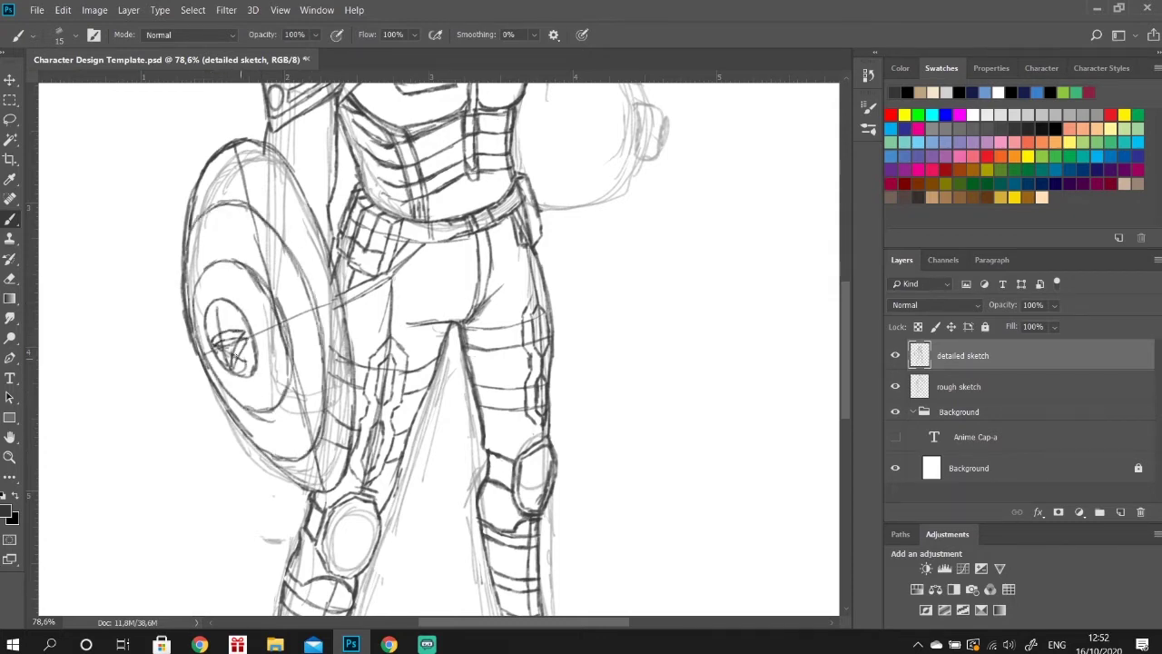
left_click_drag(232, 306, 243, 337)
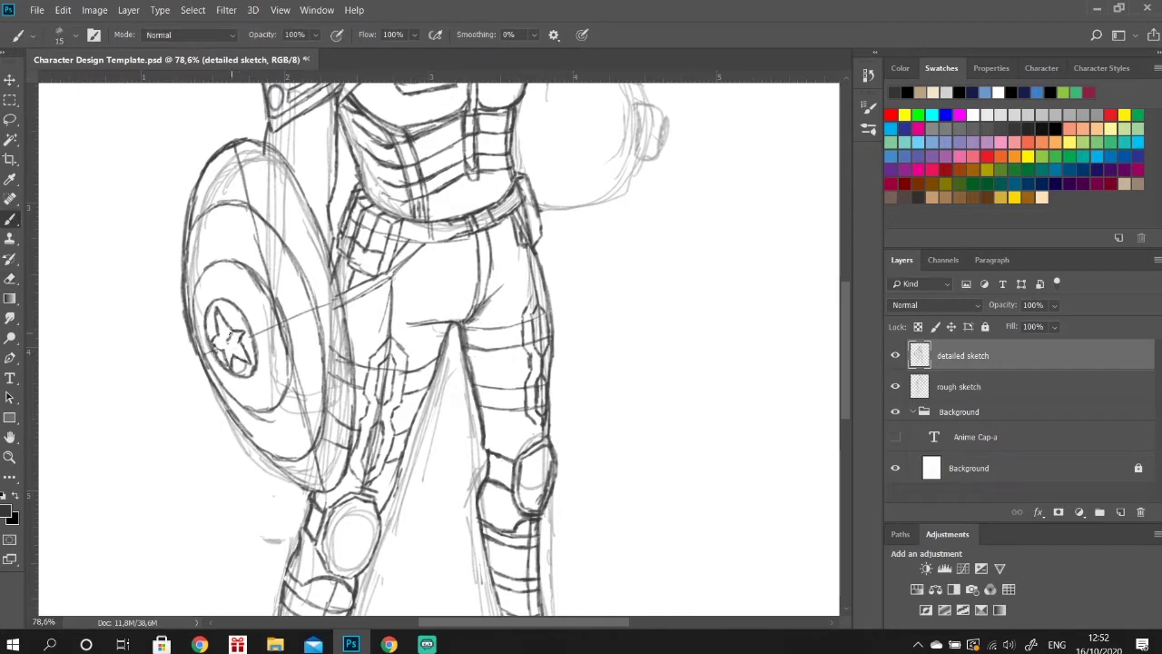
Outline the fist gripping the helmet, undo a stray stroke, and ink the helmet's A and right side.
scroll(229, 338, "up", 5)
mouse_move(532, 262)
left_mouse_down()
mouse_move(641, 295)
mouse_move(618, 387)
left_mouse_up()
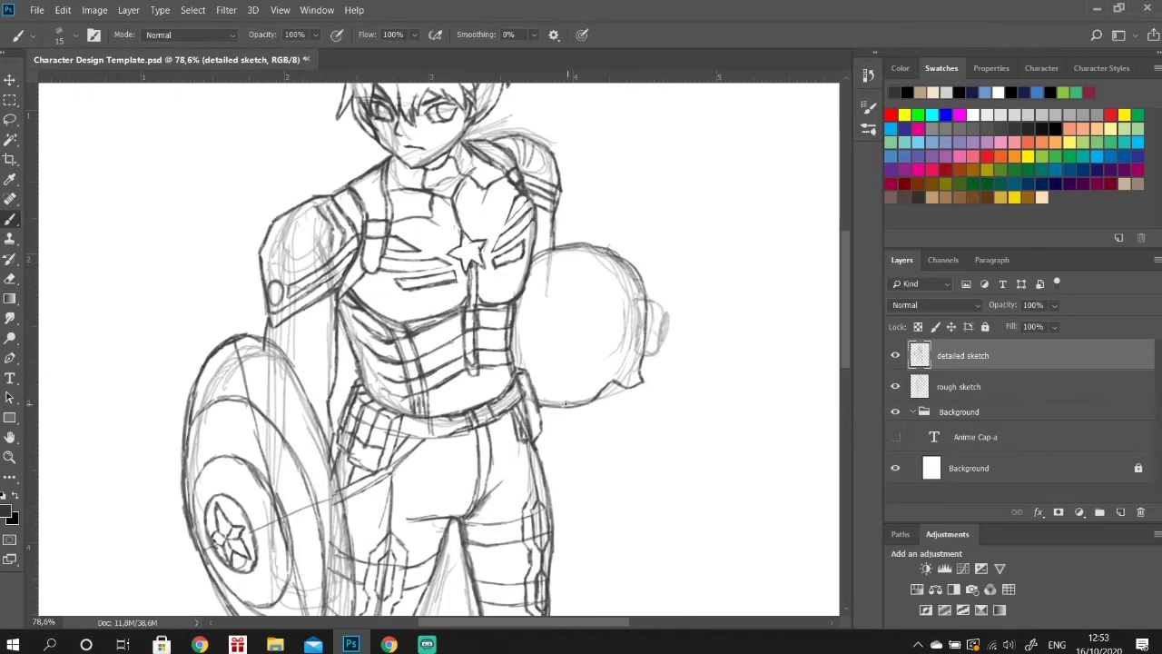
left_click_drag(601, 247, 641, 352)
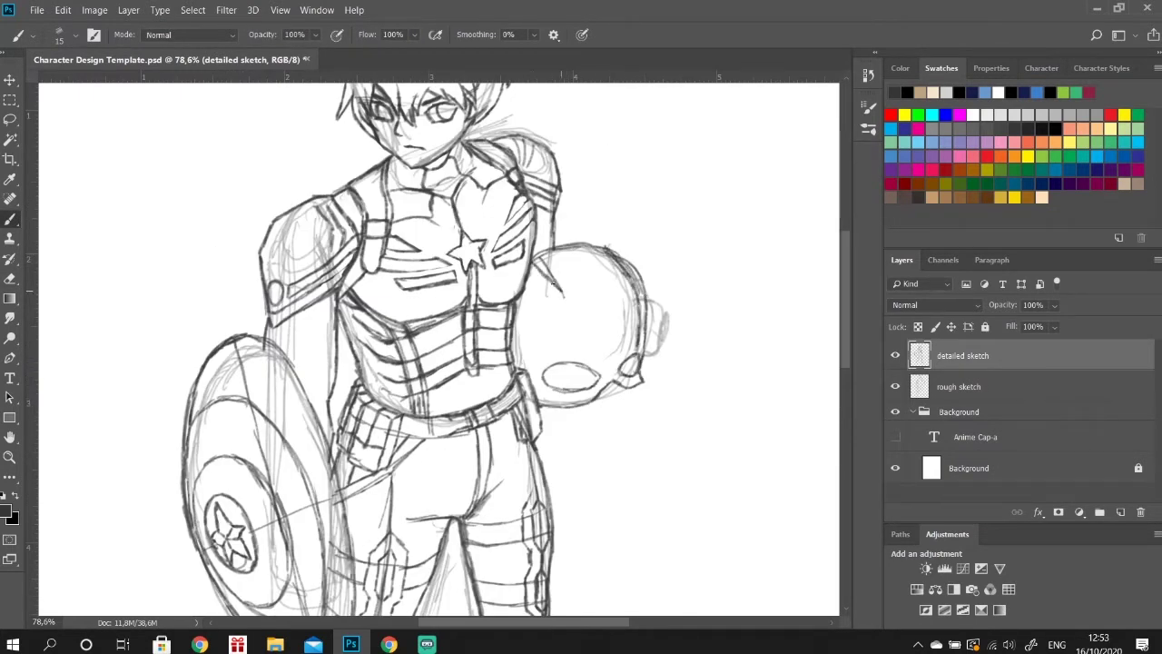
scroll(605, 384, "up", 1)
left_click_drag(532, 318, 643, 403)
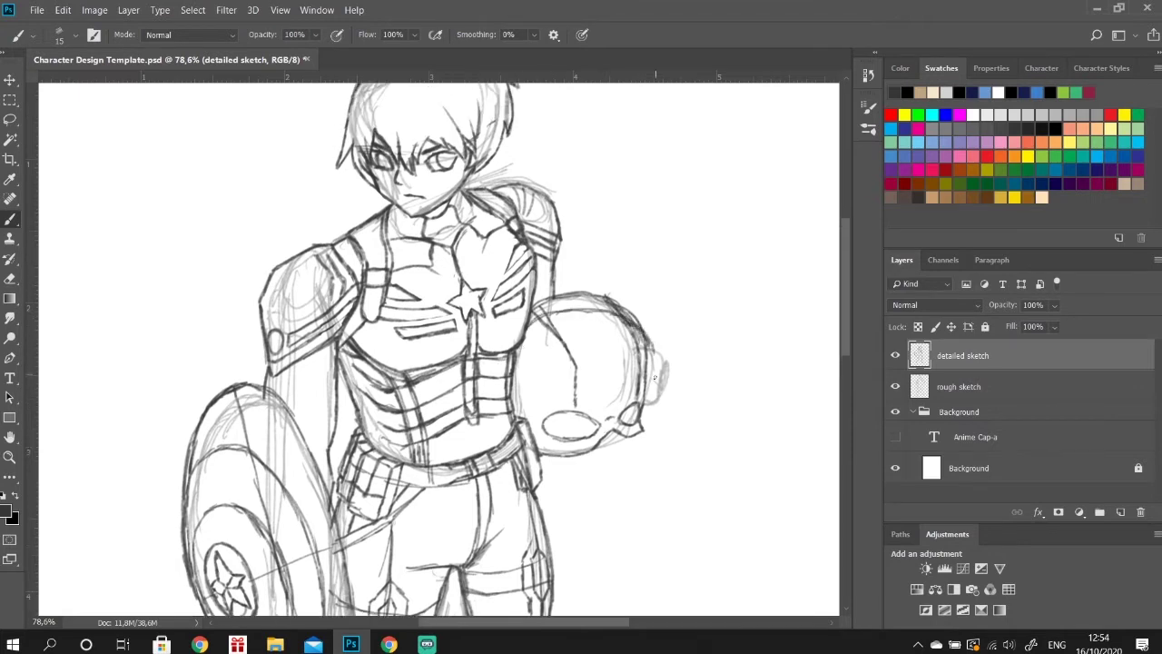
key("ctrl+z")
scroll(555, 279, "down", 3)
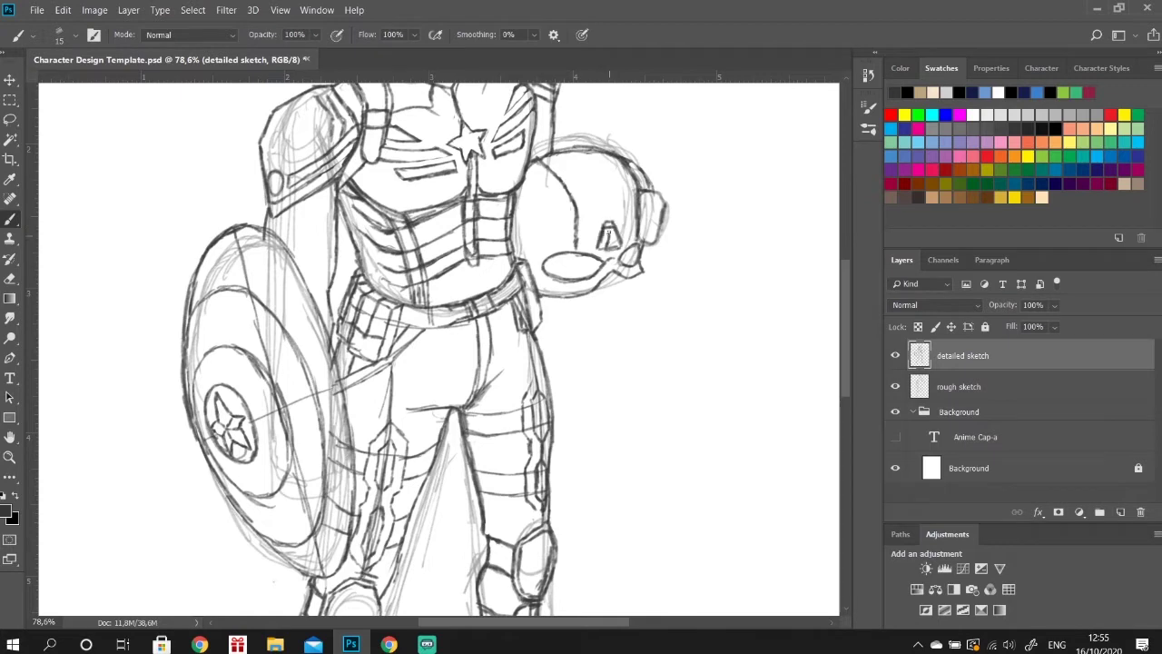
left_click_drag(608, 229, 618, 249)
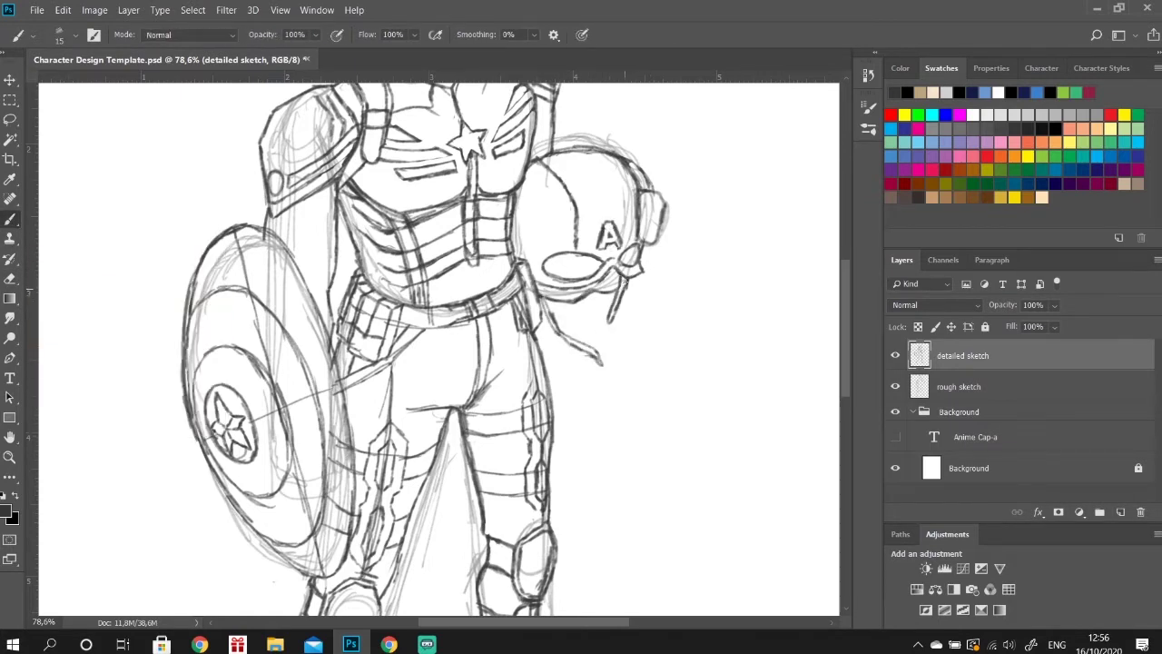
left_click_drag(652, 192, 666, 208)
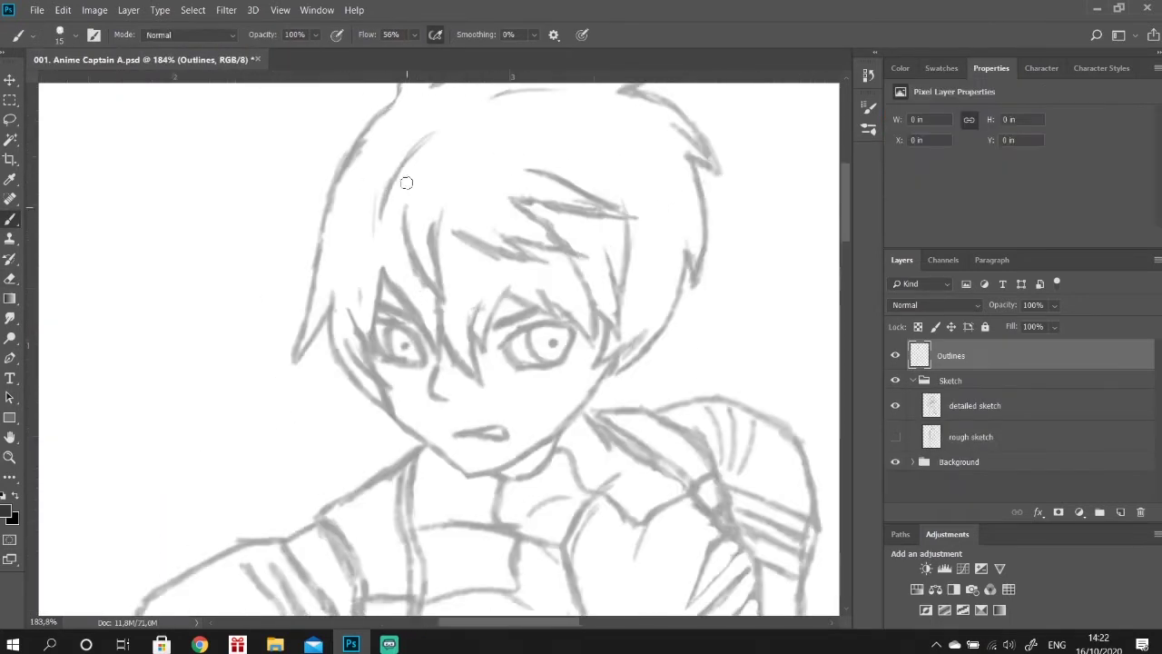
Shrink the brush with [ and ink the outer hair contour, spiky tips and right jawline.
scroll(407, 183, "up", 2)
key("bracketleft")
key("bracketleft")
key("bracketleft")
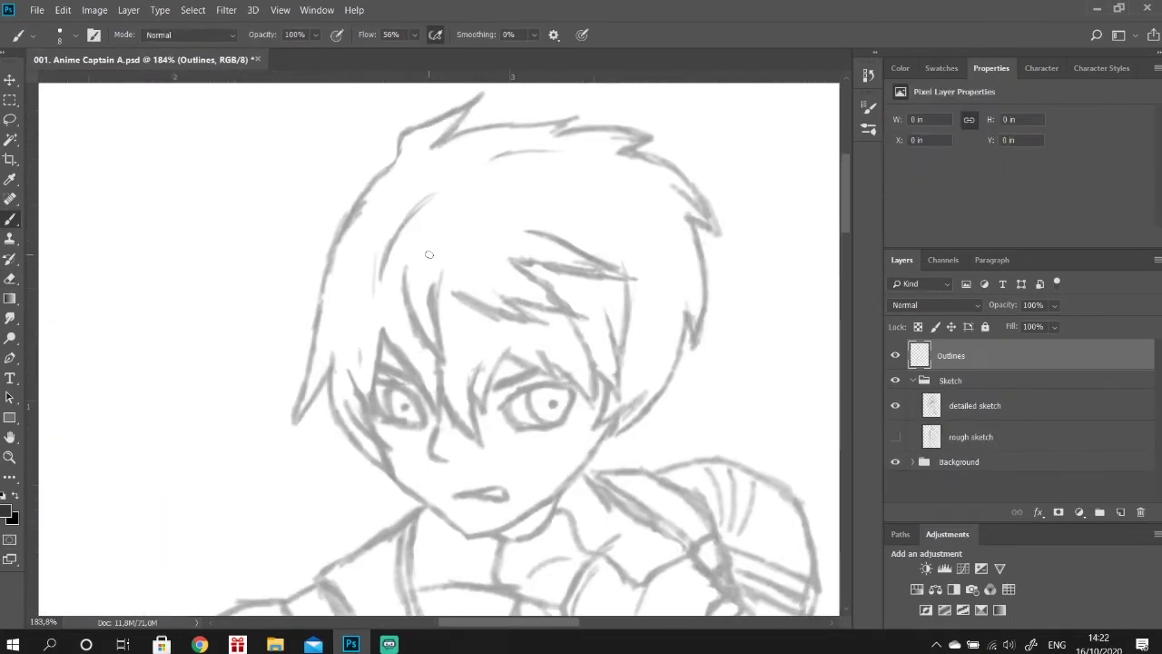
mouse_move(395, 163)
left_mouse_down()
mouse_move(292, 425)
mouse_move(662, 136)
left_mouse_up()
mouse_move(329, 371)
left_mouse_down()
mouse_move(292, 425)
mouse_move(390, 473)
left_mouse_up()
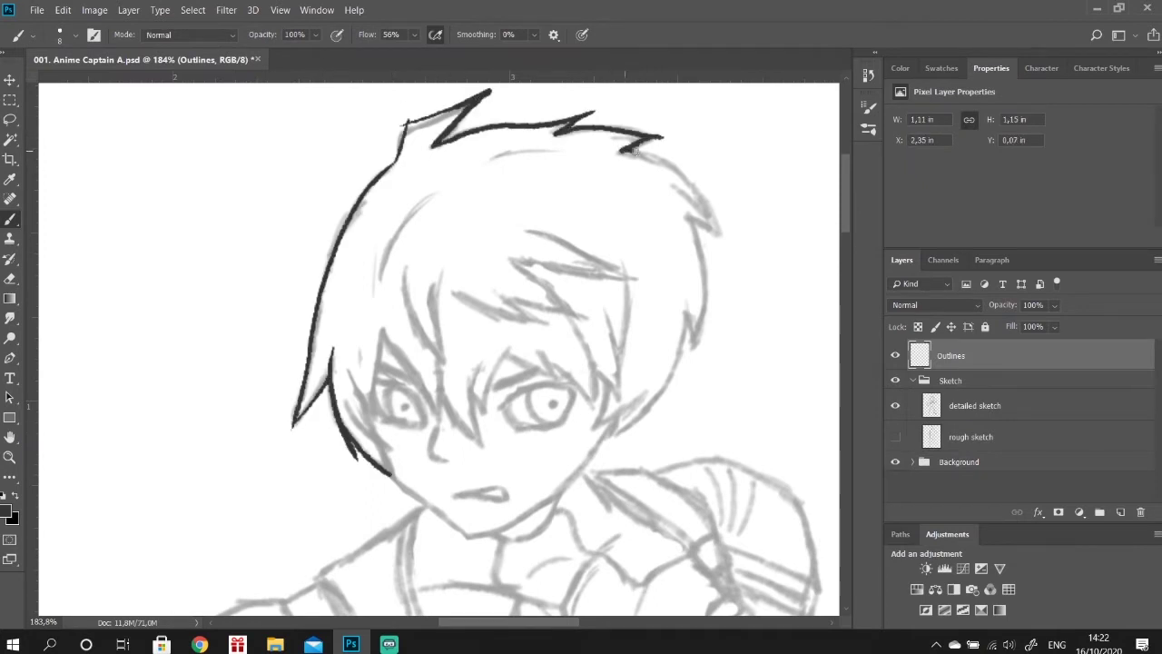
left_click_drag(635, 150, 740, 241)
left_click_drag(694, 223, 694, 358)
left_click_drag(697, 318, 596, 445)
mouse_move(381, 331)
left_mouse_down()
mouse_move(409, 496)
mouse_move(617, 367)
left_mouse_up()
Ink the hair strands, the right side of the face and the zigzag forehead fringe.
scroll(409, 496, "down", 2)
left_click_drag(384, 283, 487, 400)
left_click_drag(483, 305, 488, 400)
mouse_move(490, 368)
left_mouse_down()
mouse_move(514, 293)
mouse_move(555, 332)
left_mouse_up()
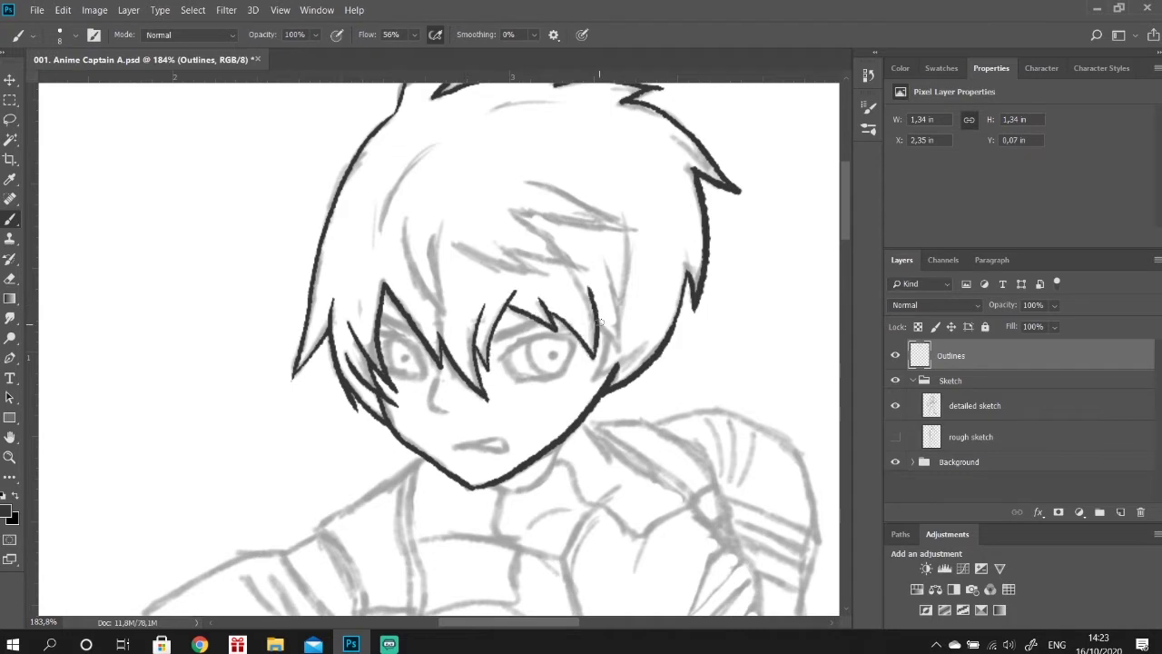
left_click_drag(629, 250, 599, 381)
left_click_drag(649, 335, 614, 368)
left_click_drag(404, 218, 452, 318)
left_click_drag(454, 243, 559, 283)
left_click_drag(502, 241, 599, 277)
left_click_drag(515, 214, 636, 218)
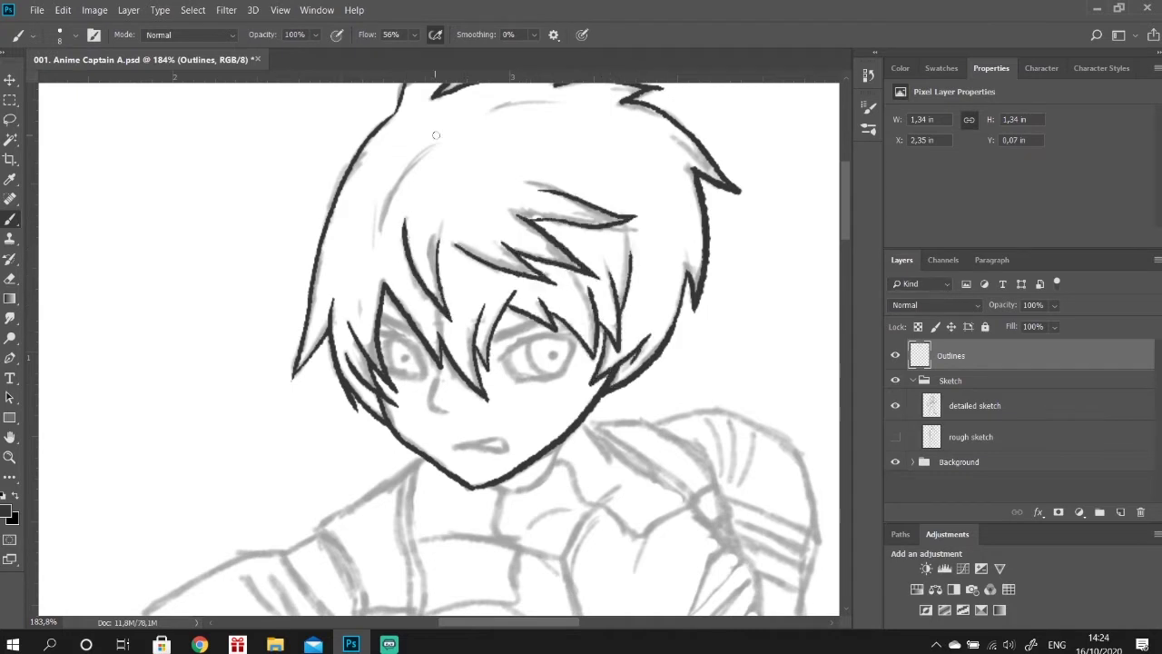
left_click_drag(440, 134, 390, 198)
Ink the eye, nose and mouth outlines below the fringe.
scroll(417, 182, "up", 3)
scroll(417, 182, "down", 2)
left_click_drag(495, 363, 545, 343)
left_click_drag(413, 354, 386, 345)
scroll(383, 347, "down", 3)
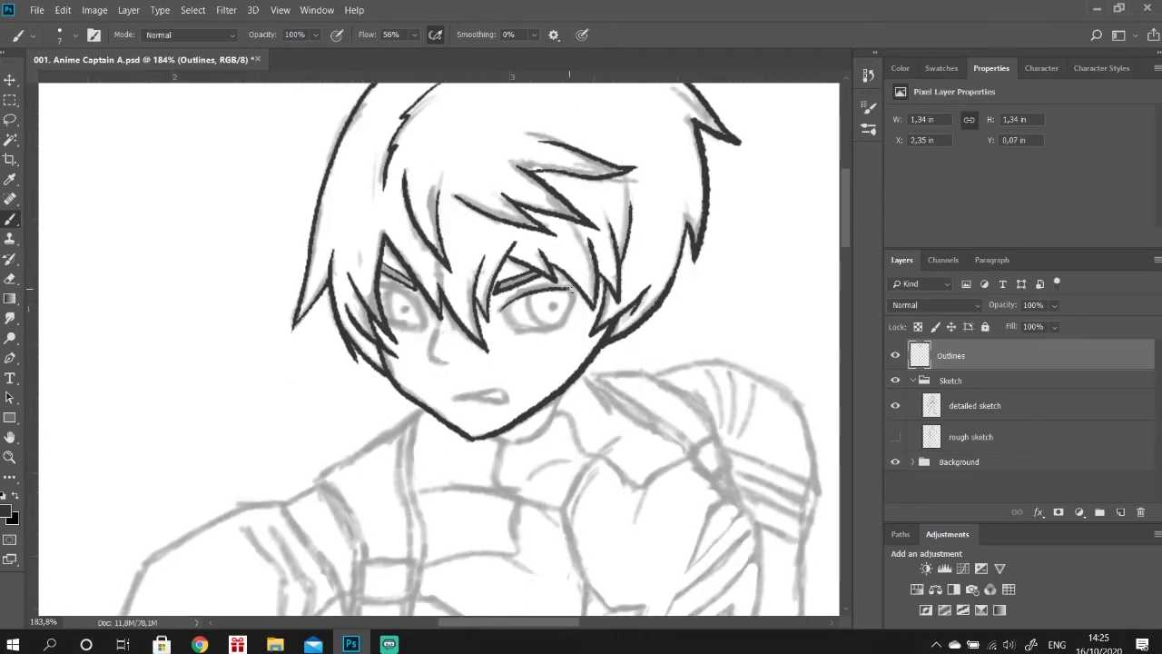
left_click_drag(572, 292, 531, 334)
mouse_move(501, 289)
left_mouse_down()
mouse_move(579, 293)
mouse_move(528, 327)
left_mouse_up()
left_click_drag(434, 313, 439, 360)
left_click_drag(381, 283, 424, 325)
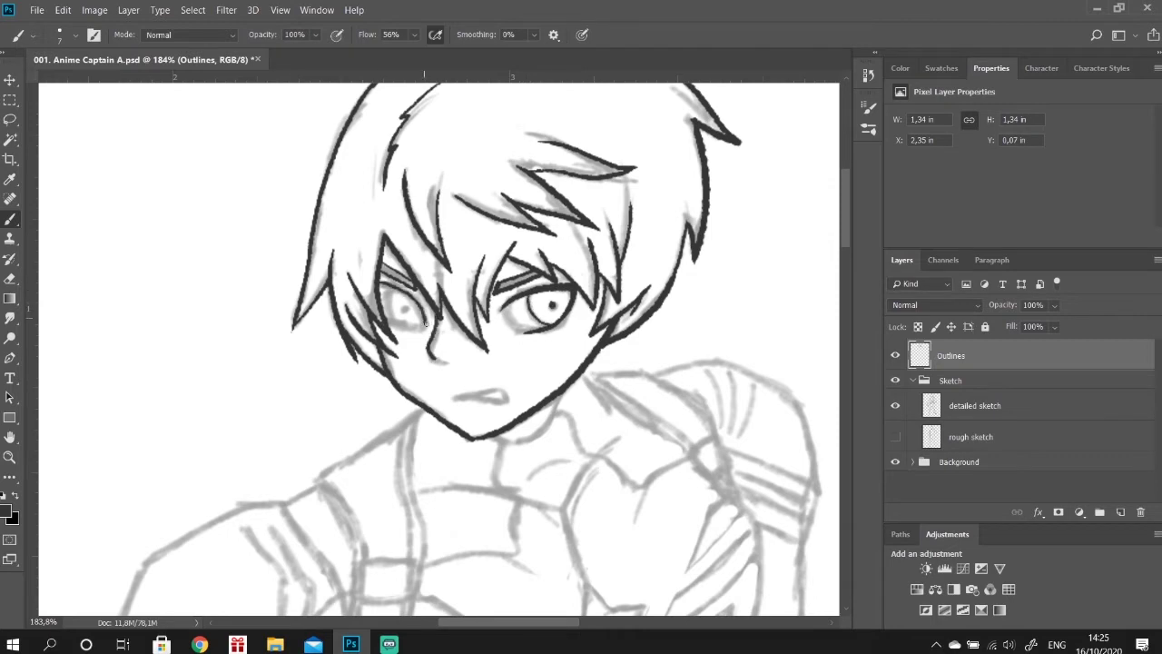
left_click_drag(474, 397, 511, 400)
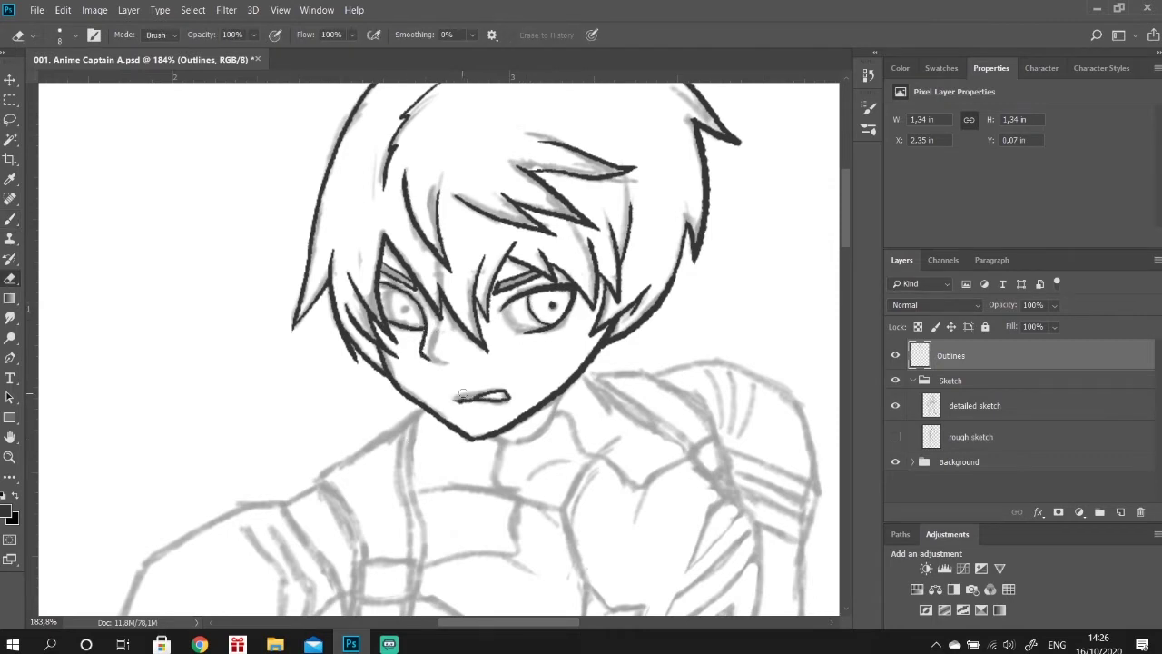
Ink the upper, lower and left collar lines around the neck.
scroll(507, 368, "down", 3)
scroll(507, 369, "down", 3)
left_click_drag(495, 267, 518, 382)
left_click_drag(555, 240, 692, 285)
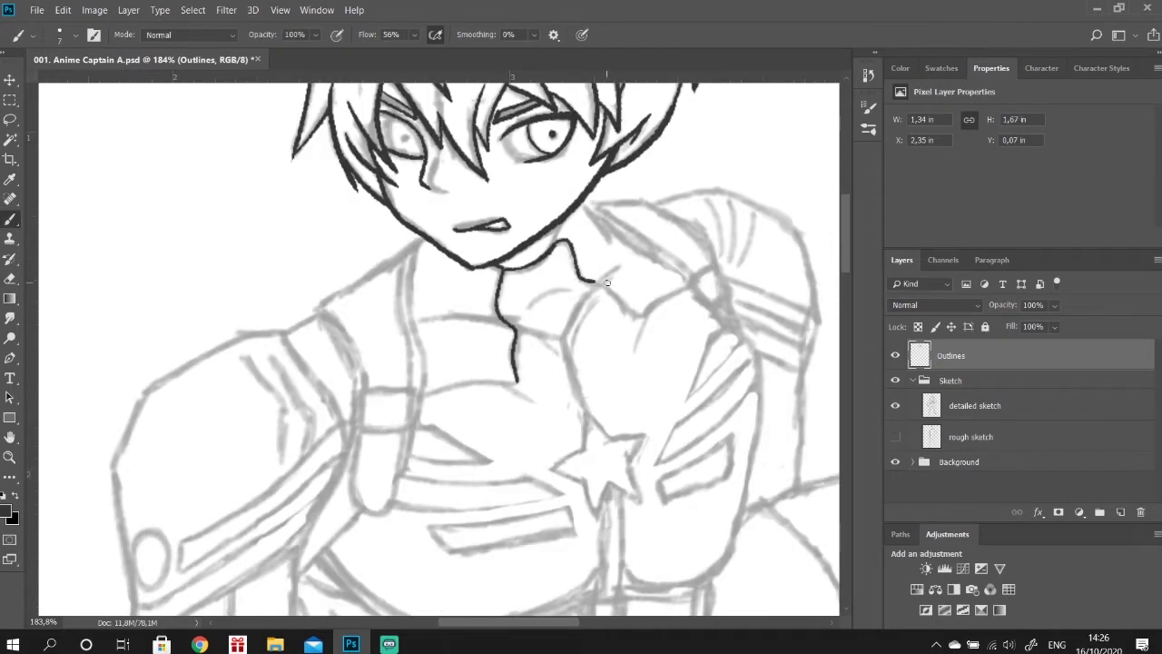
left_click_drag(516, 381, 423, 395)
left_click_drag(417, 243, 422, 392)
left_click_drag(319, 305, 364, 388)
mouse_move(400, 388)
left_mouse_down()
mouse_move(418, 233)
mouse_move(314, 308)
mouse_move(354, 454)
left_mouse_up()
Ink additional outline strokes on the left side of the upper body.
scroll(354, 454, "down", 10)
mouse_move(352, 171)
left_mouse_down()
mouse_move(293, 340)
mouse_move(269, 614)
left_mouse_up()
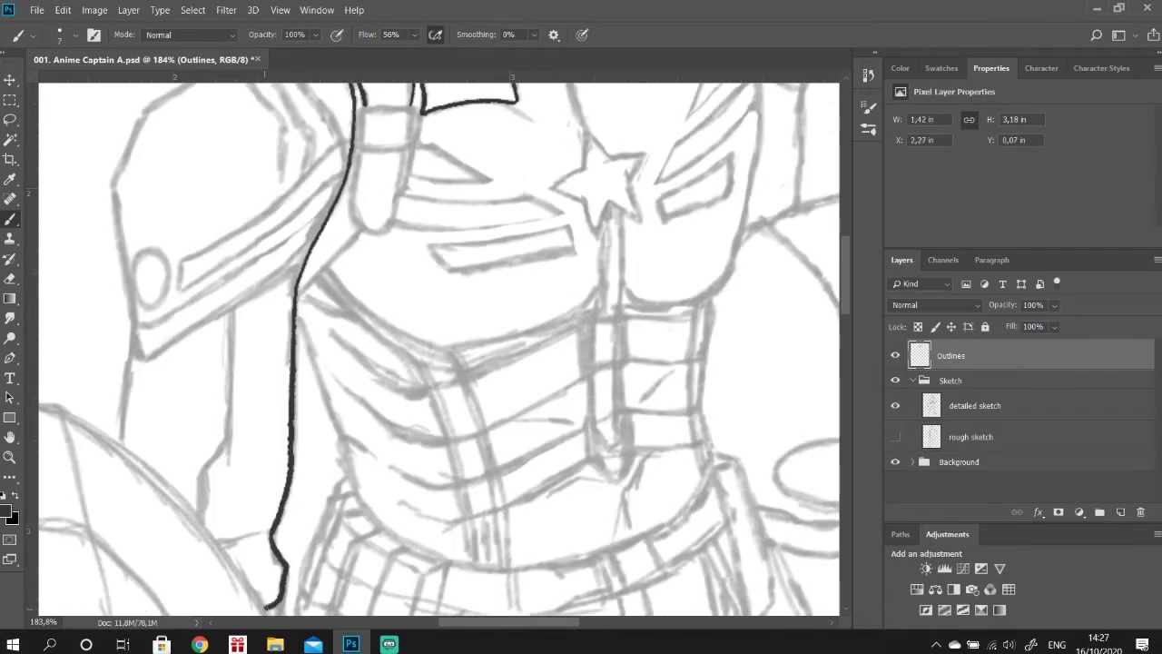
scroll(363, 381, "up", 9)
mouse_move(361, 356)
left_mouse_down()
mouse_move(414, 352)
mouse_move(362, 393)
mouse_move(410, 398)
left_mouse_up()
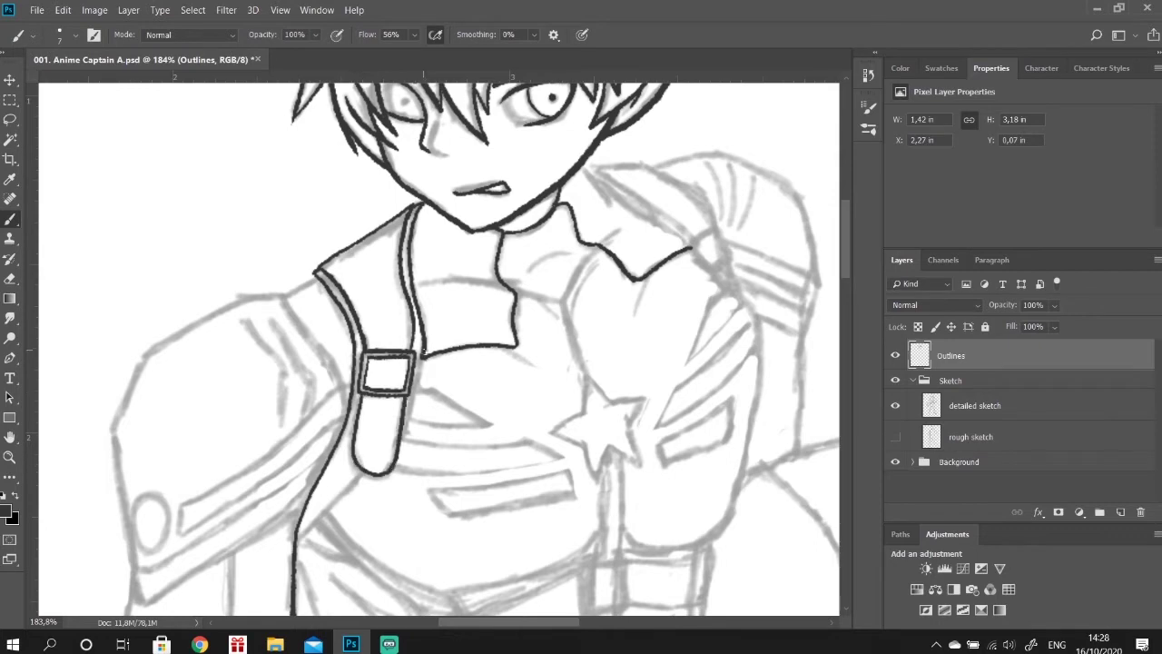
scroll(401, 443, "down", 2)
left_click_drag(345, 432, 296, 487)
scroll(309, 472, "up", 3)
scroll(381, 182, "up", 1)
left_click_drag(390, 125, 403, 138)
scroll(404, 138, "down", 4)
mouse_move(283, 220)
left_mouse_down()
mouse_move(129, 314)
mouse_move(137, 534)
mouse_move(306, 422)
left_mouse_up()
scroll(454, 272, "up", 2)
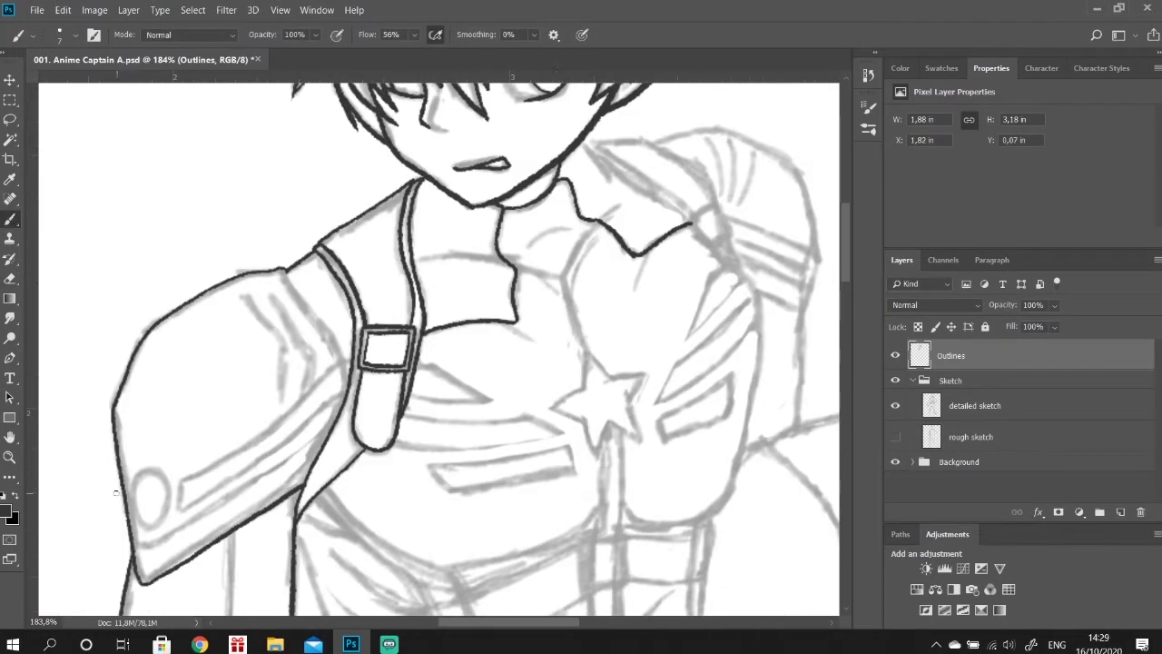
Ink the collar, neck and upper chest outlines.
left_click_drag(556, 276, 438, 254)
left_click_drag(610, 213, 565, 276)
left_click_drag(524, 247, 559, 236)
mouse_move(567, 283)
left_mouse_down()
mouse_move(586, 386)
mouse_move(611, 380)
left_mouse_up()
scroll(599, 363, "down", 3)
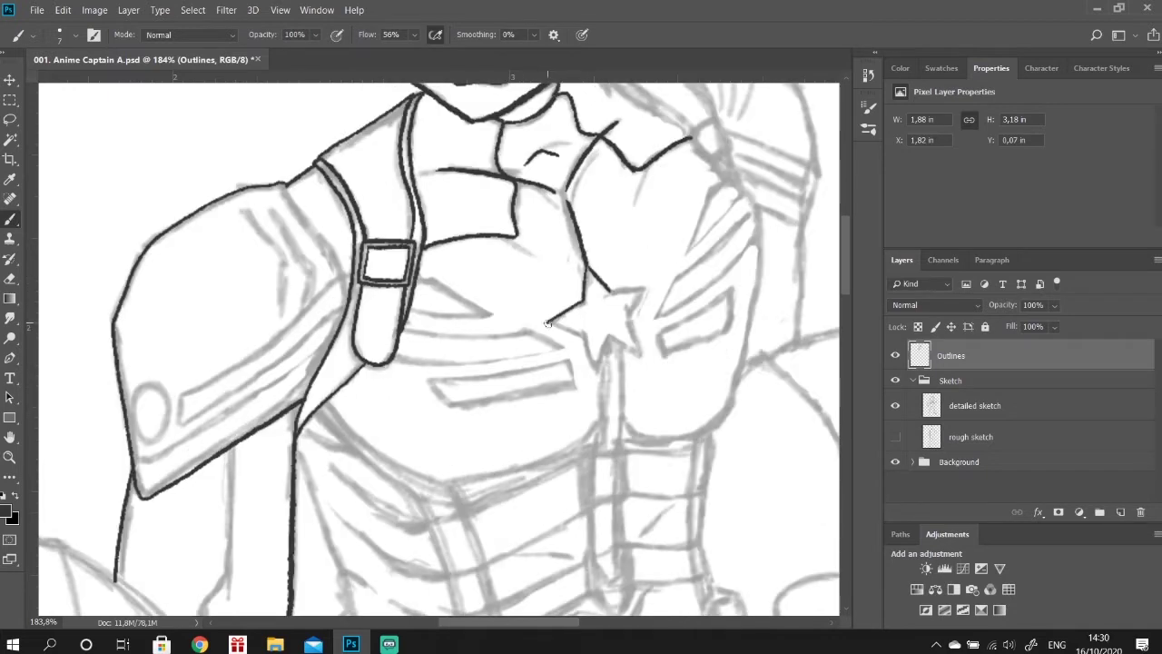
mouse_move(548, 323)
left_mouse_down()
mouse_move(595, 374)
mouse_move(642, 367)
left_mouse_up()
left_click_drag(606, 292, 629, 314)
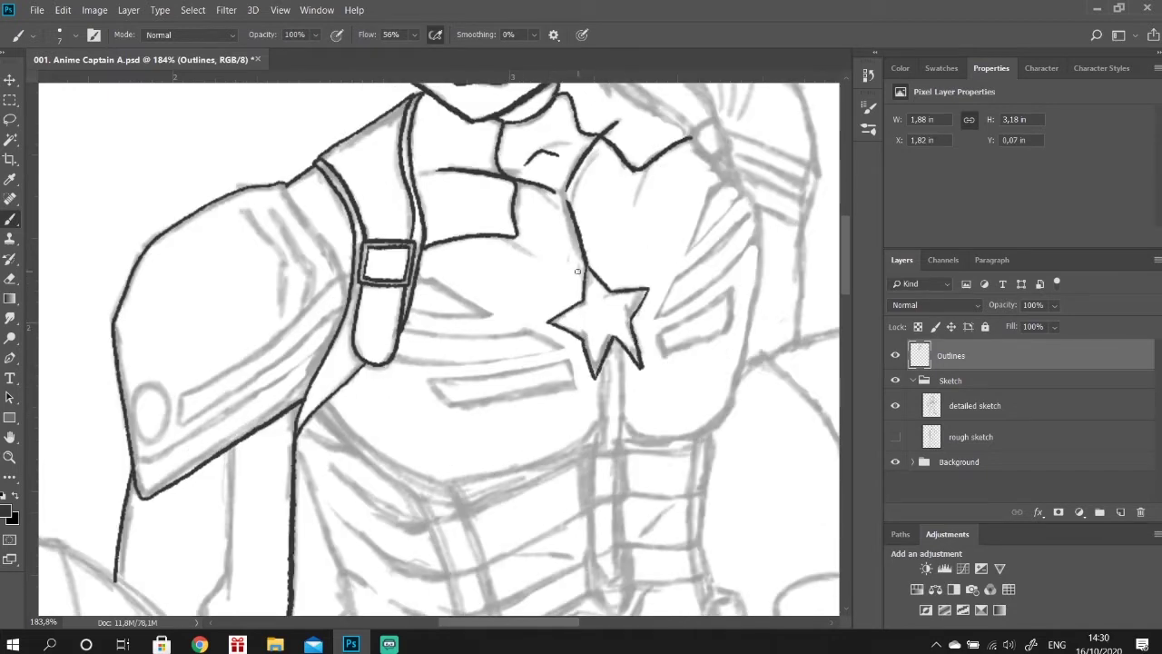
Ink the rings around the shoulder pad circle.
left_click_drag(135, 370, 128, 427)
mouse_move(165, 382)
left_mouse_down()
mouse_move(136, 396)
mouse_move(351, 274)
left_mouse_up()
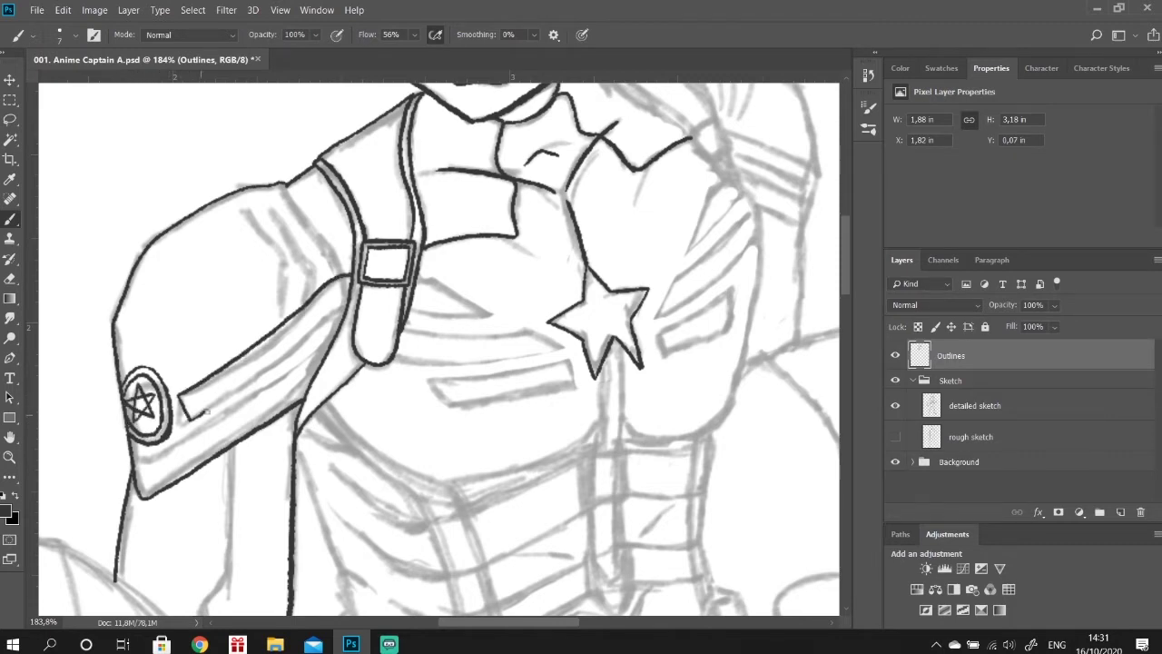
left_click_drag(205, 414, 341, 307)
scroll(340, 307, "down", 2)
left_click_drag(133, 413, 338, 283)
left_click_drag(138, 441, 314, 331)
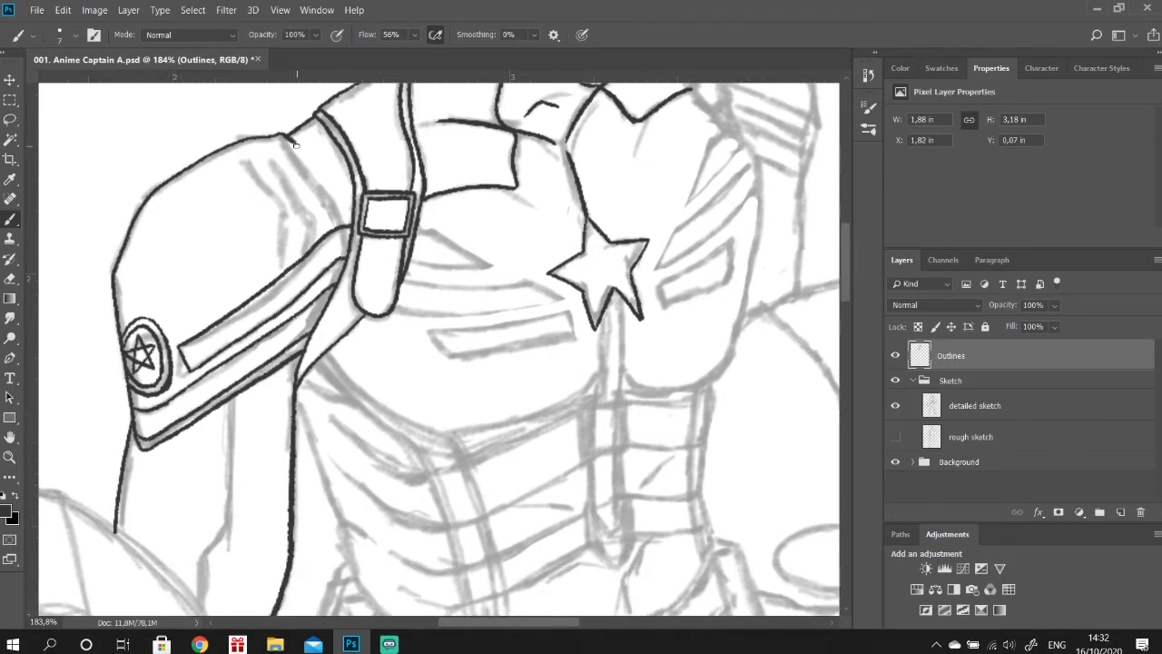
mouse_move(283, 136)
left_mouse_down()
mouse_move(345, 223)
mouse_move(325, 196)
left_mouse_up()
left_click_drag(221, 158, 294, 239)
left_click_drag(251, 145, 318, 225)
scroll(416, 261, "up", 1)
Ink the chest wedge shape and three chest stripes beside the buckle.
mouse_move(416, 260)
left_mouse_down()
mouse_move(492, 293)
mouse_move(410, 291)
left_mouse_up()
left_click_drag(403, 309, 559, 322)
left_click_drag(398, 334, 563, 325)
mouse_move(431, 356)
left_mouse_down()
mouse_move(570, 343)
mouse_move(583, 363)
left_mouse_up()
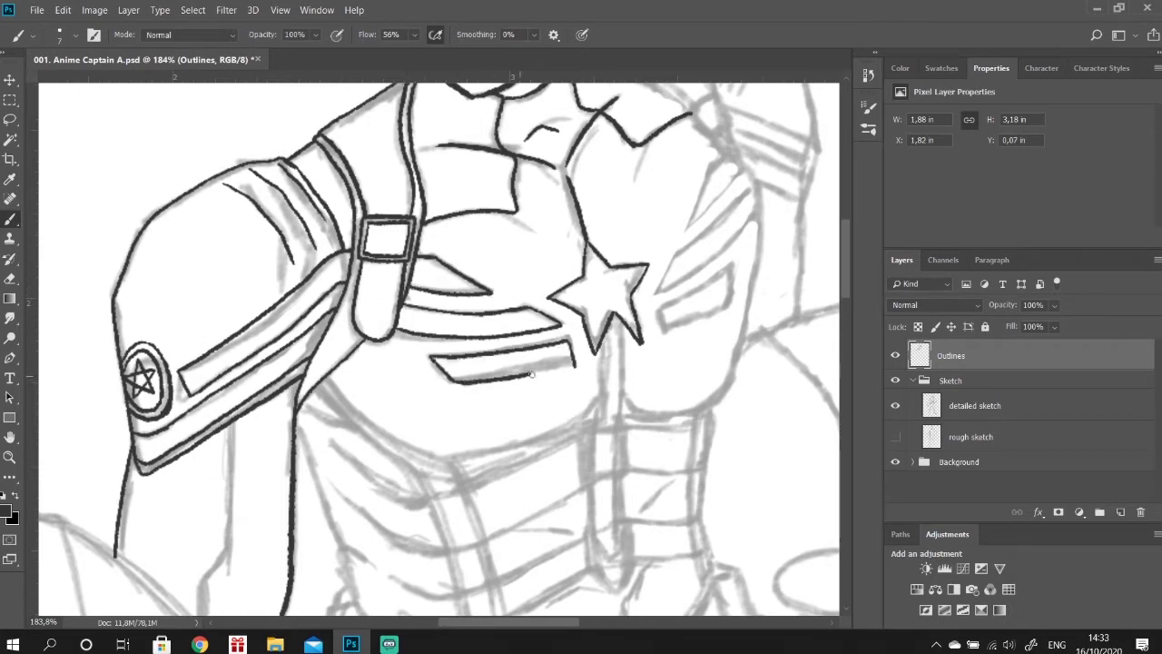
scroll(581, 364, "up", 4)
scroll(581, 364, "up", 3)
scroll(437, 320, "right", 8)
Ink the shoulder strap edges and rounded tip, erasing a stray stroke.
mouse_move(362, 274)
left_mouse_down()
mouse_move(437, 319)
mouse_move(481, 377)
left_mouse_up()
scroll(481, 377, "down", 4)
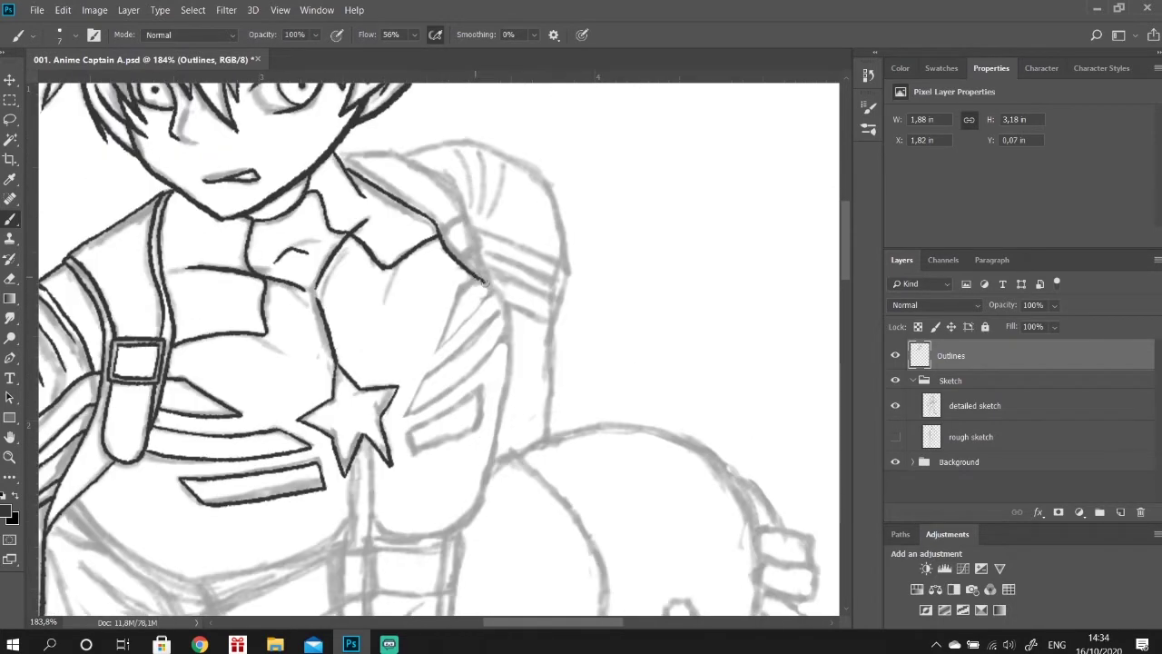
left_click_drag(477, 278, 514, 333)
mouse_move(343, 156)
left_mouse_down()
mouse_move(399, 150)
mouse_move(512, 329)
left_mouse_up()
left_click_drag(396, 151, 474, 224)
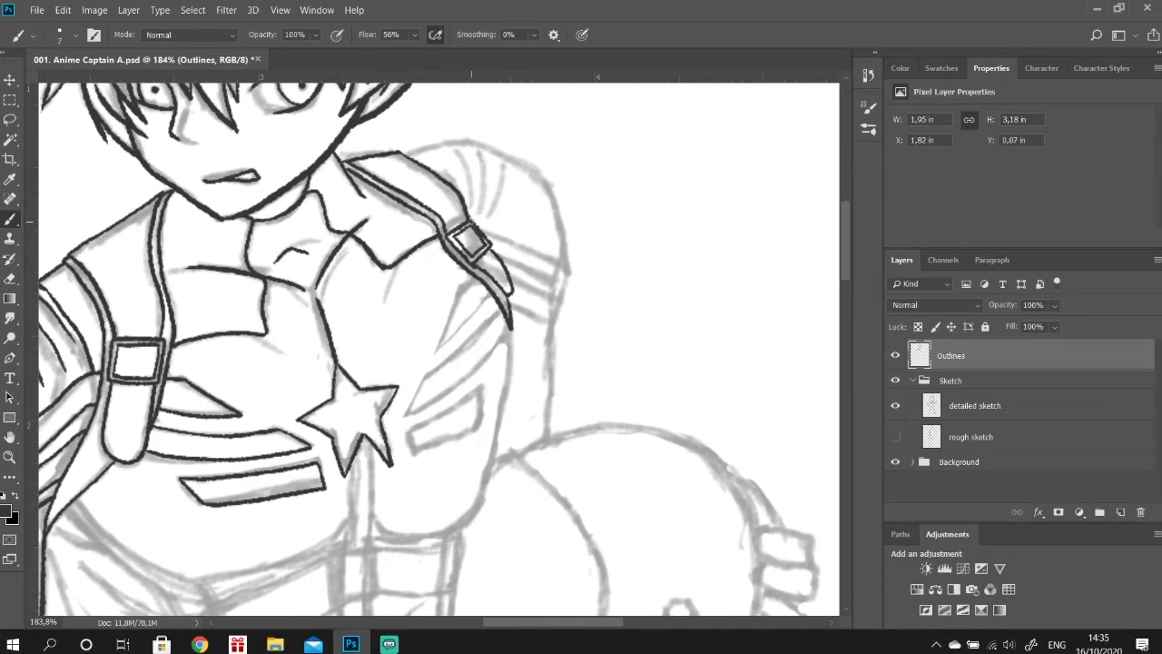
left_click_drag(505, 289, 521, 312)
key("e")
left_click_drag(497, 265, 516, 302)
key("b")
Ink the triangle tip and the parallel chest stripes right of the star.
scroll(518, 300, "down", 3)
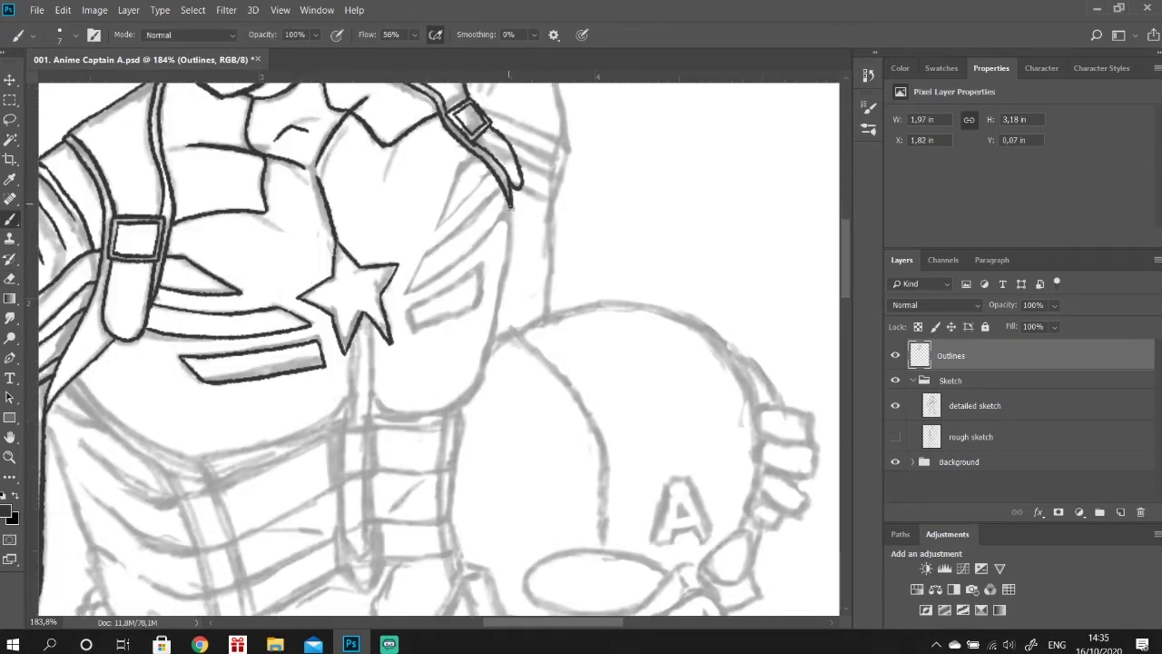
left_click_drag(516, 202, 488, 372)
mouse_move(472, 156)
left_mouse_down()
mouse_move(438, 226)
mouse_move(501, 185)
left_mouse_up()
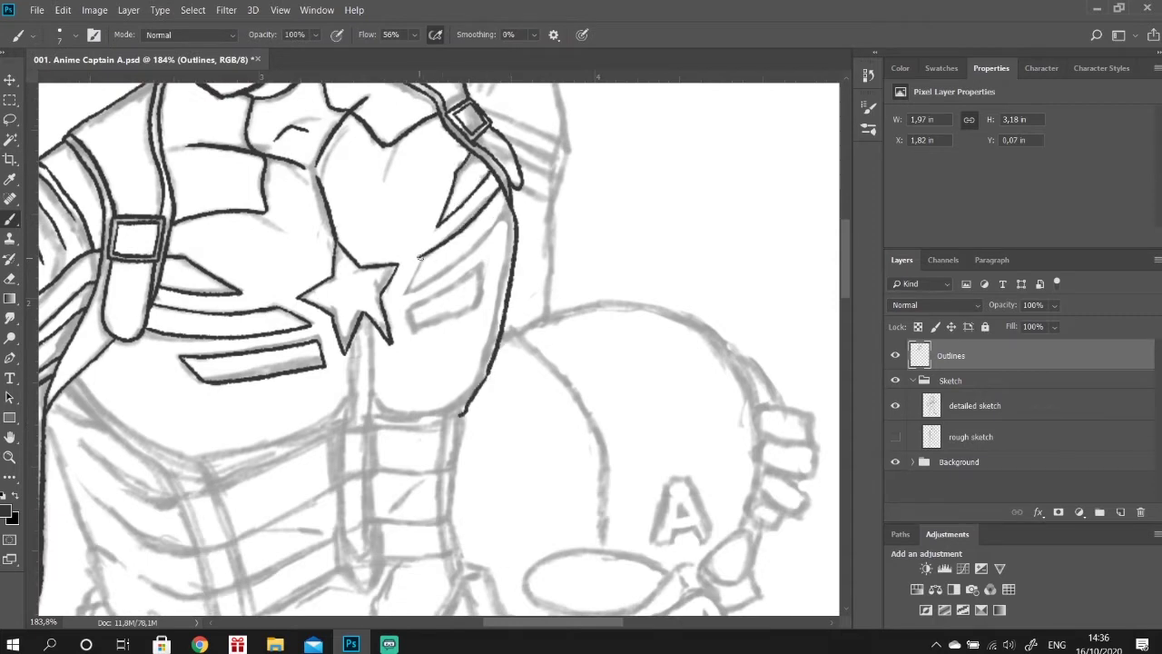
left_click_drag(411, 263, 505, 208)
left_click_drag(408, 292, 481, 272)
mouse_move(407, 313)
left_mouse_down()
mouse_move(414, 337)
mouse_move(487, 265)
left_mouse_up()
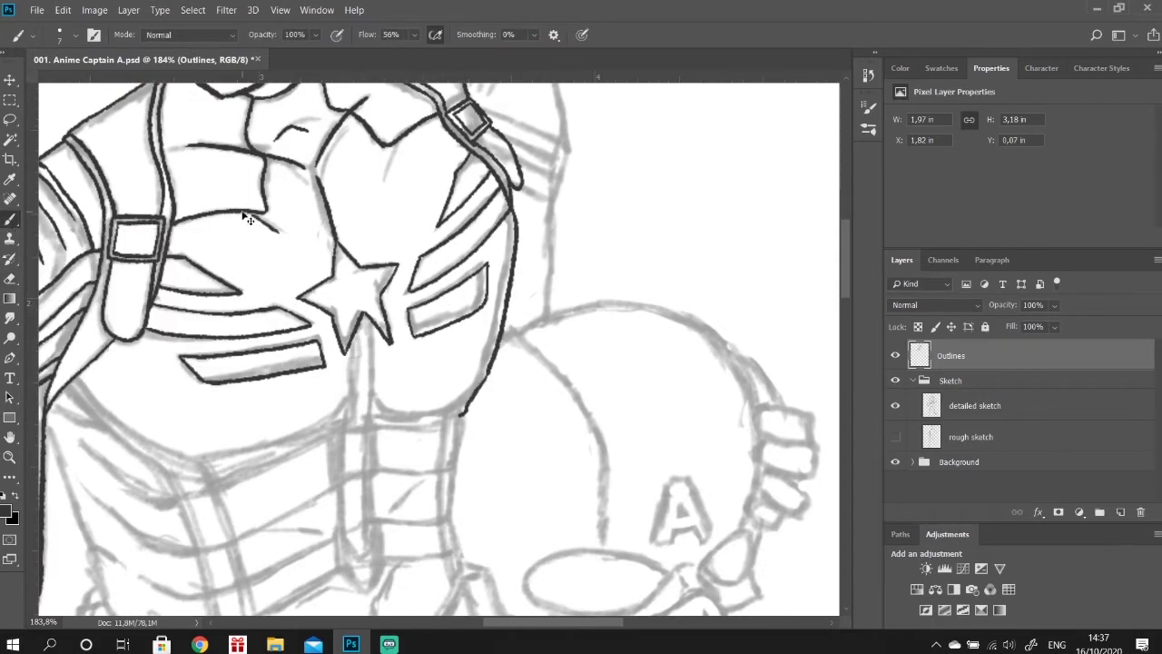
scroll(250, 220, "up", 3)
Trace the backpack outline with its fold lines and the torso's right side.
mouse_move(402, 173)
left_mouse_down()
mouse_move(523, 197)
mouse_move(560, 333)
mouse_move(546, 463)
left_mouse_up()
mouse_move(431, 176)
left_mouse_down()
mouse_move(463, 200)
mouse_move(474, 234)
left_mouse_up()
left_click_drag(490, 174, 480, 232)
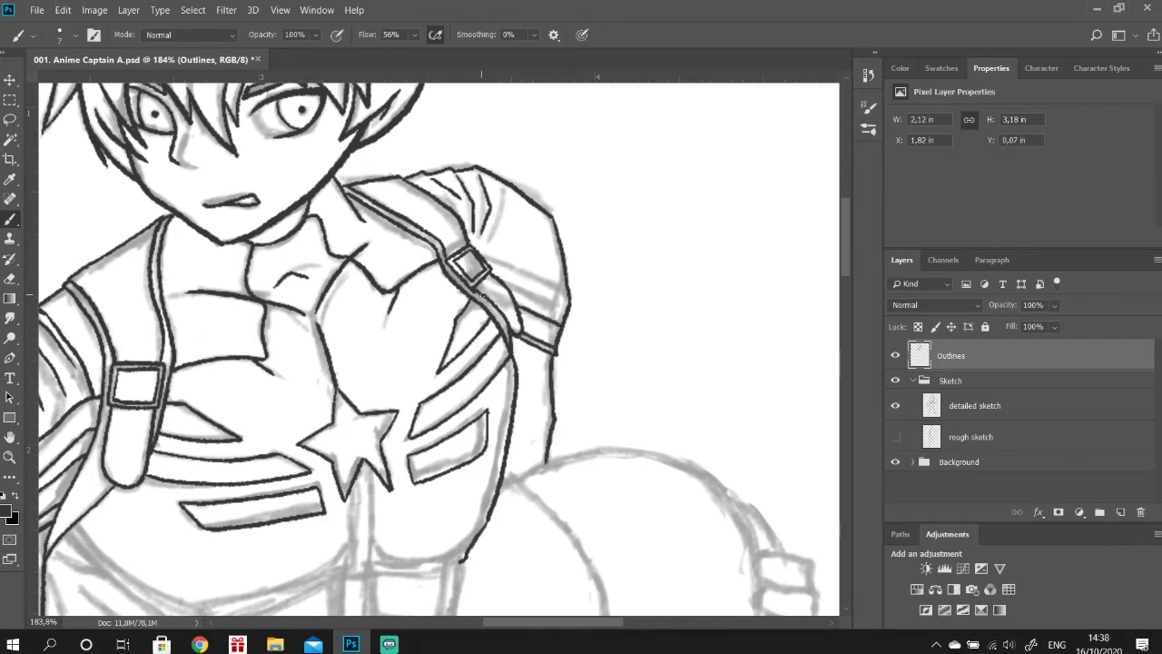
left_click_drag(507, 286, 565, 313)
left_click_drag(488, 260, 568, 299)
scroll(436, 345, "down", 5)
scroll(436, 345, "left", 2)
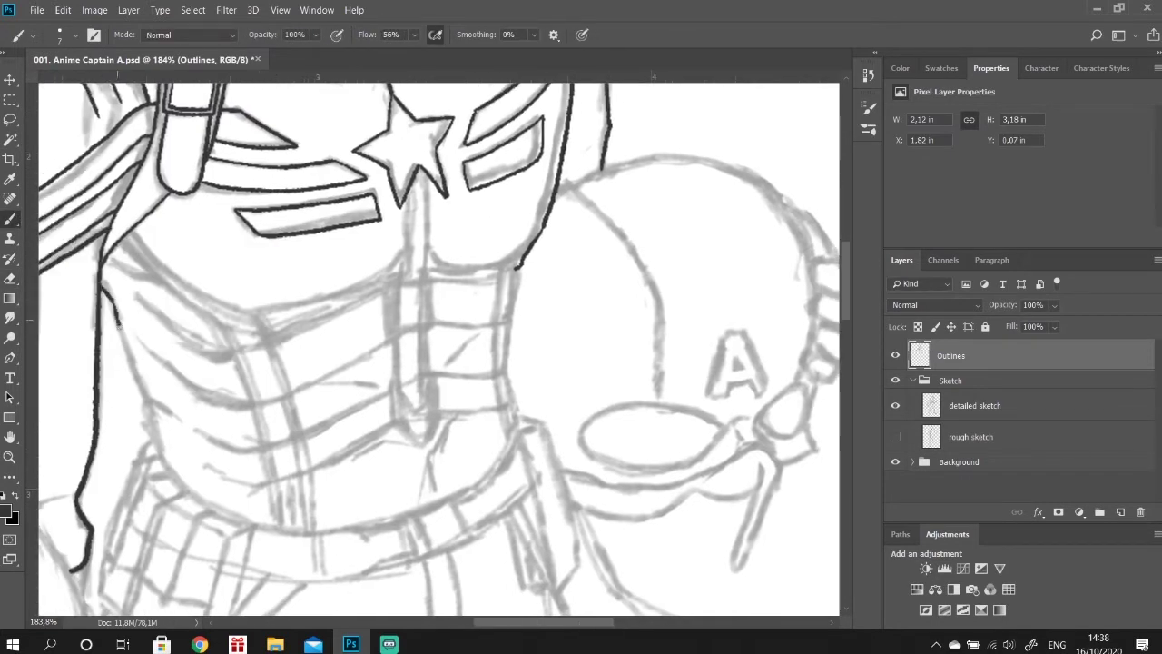
Ink the left side of the torso with its strap and buckle.
mouse_move(116, 323)
left_mouse_down()
mouse_move(165, 456)
mouse_move(218, 505)
left_mouse_up()
scroll(218, 505, "down", 3)
left_click_drag(186, 344, 160, 358)
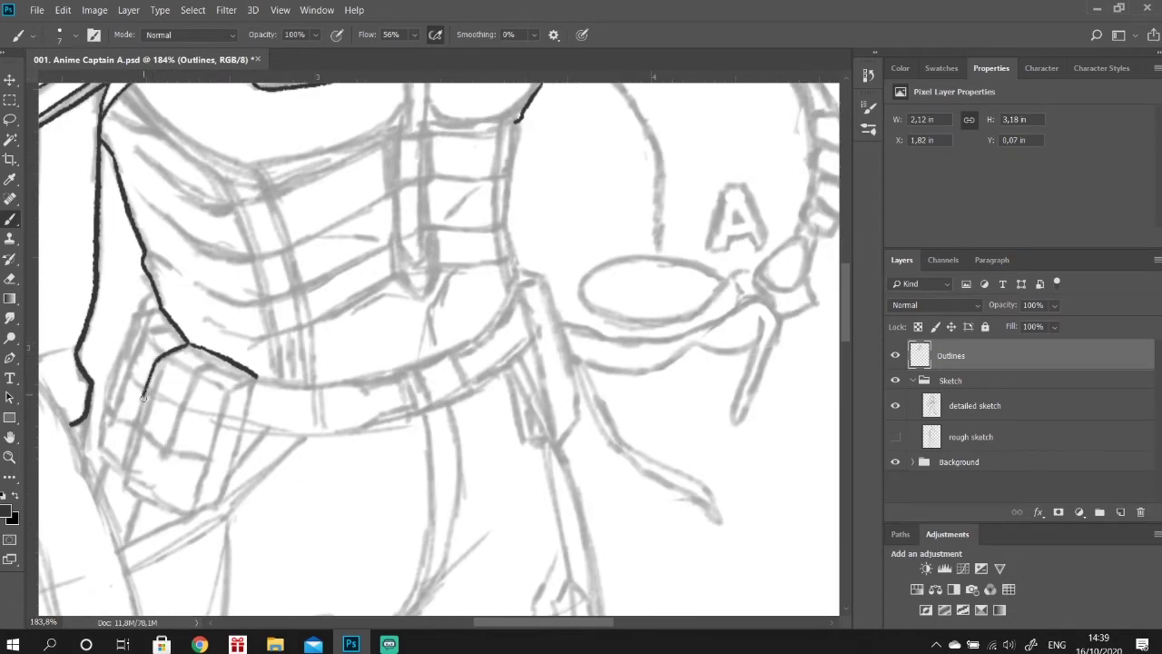
left_click_drag(143, 397, 136, 423)
left_click_drag(126, 399, 176, 329)
mouse_move(107, 427)
left_mouse_down()
mouse_move(172, 336)
mouse_move(102, 413)
mouse_move(258, 336)
left_mouse_up()
Ink the narrow strap hanging down and outline the hip pouch below it.
mouse_move(338, 286)
left_mouse_down()
mouse_move(349, 280)
mouse_move(347, 373)
mouse_move(403, 293)
mouse_move(345, 431)
mouse_move(277, 350)
left_mouse_up()
left_click_drag(355, 374, 346, 429)
left_click_drag(250, 322, 274, 390)
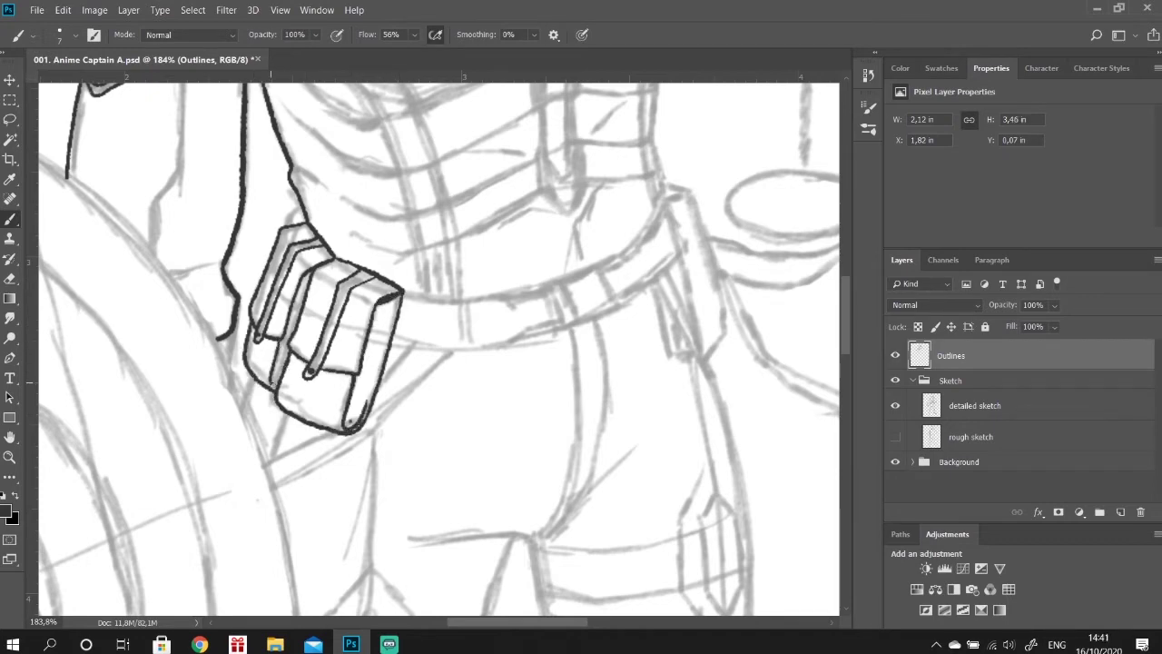
left_click_drag(303, 225, 287, 205)
scroll(299, 222, "up", 2)
Ink the belt edges, inner belt lines and lower edge out from the buckle.
left_click_drag(403, 356, 552, 353)
left_click_drag(389, 407, 562, 381)
mouse_move(511, 363)
left_mouse_down()
mouse_move(403, 365)
mouse_move(513, 394)
left_mouse_up()
left_click_drag(461, 365, 463, 399)
left_click_drag(549, 388, 633, 359)
mouse_move(607, 325)
left_mouse_down()
mouse_move(610, 343)
mouse_move(666, 236)
mouse_move(721, 336)
left_mouse_up()
Outline the strap hanging from the belt's right end, dot a rivet and darken buckle edges.
mouse_move(683, 256)
left_mouse_down()
mouse_move(723, 392)
mouse_move(717, 415)
left_mouse_up()
left_click_drag(681, 305, 722, 411)
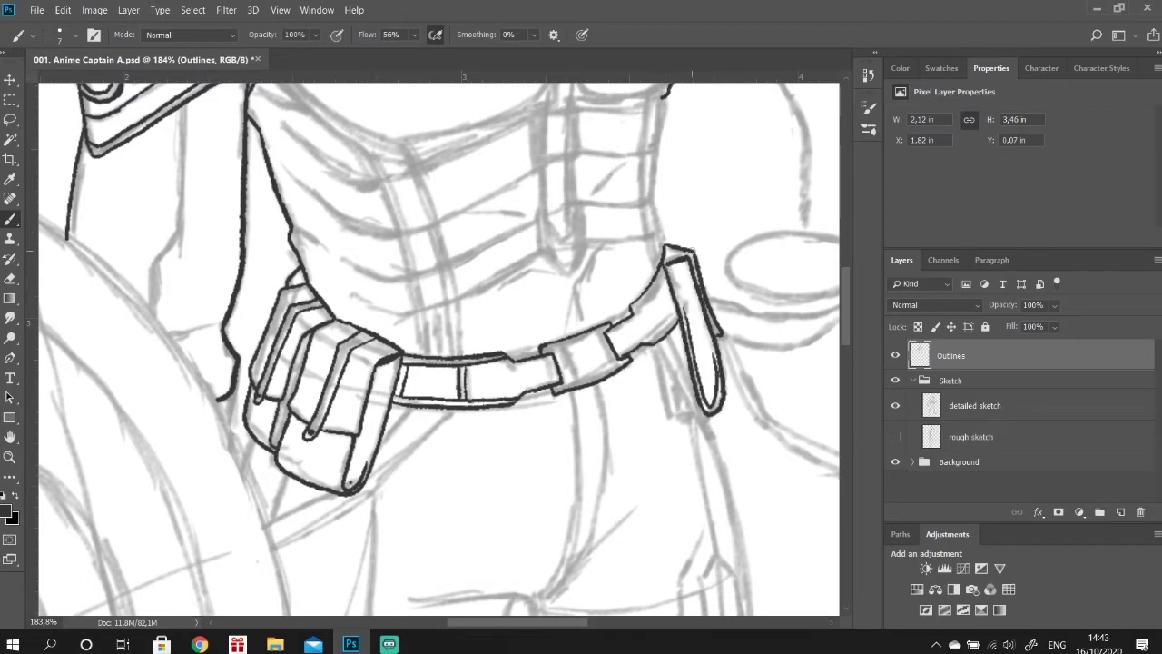
left_click_drag(672, 272, 646, 329)
key("ctrl+z")
left_click(529, 381)
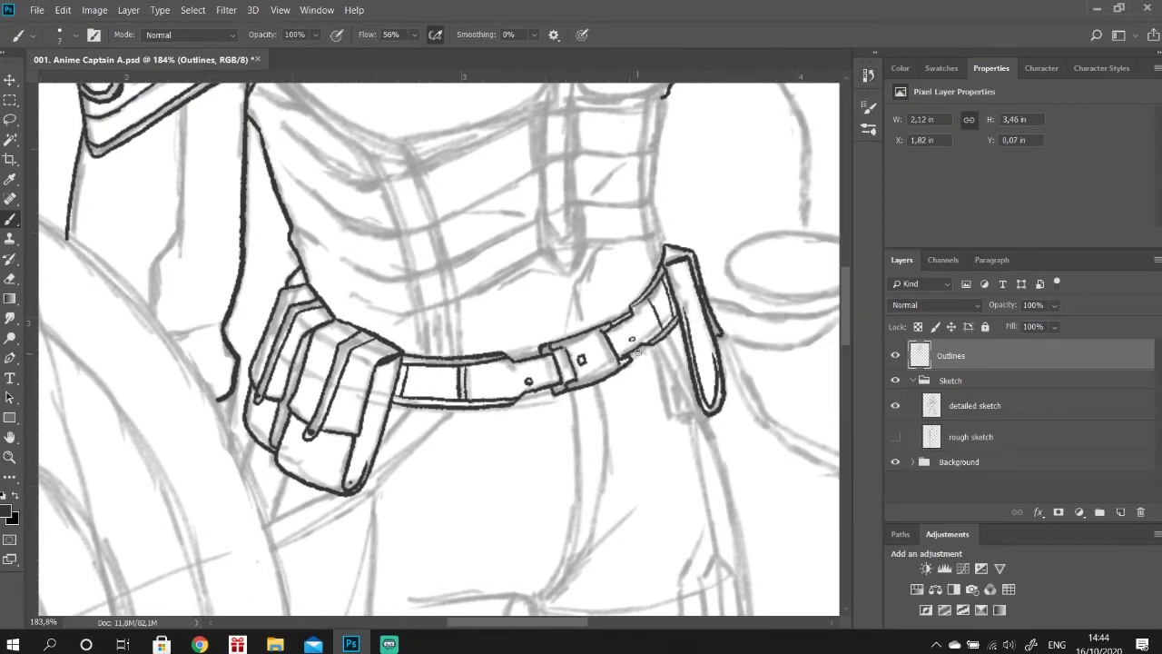
left_click_drag(505, 356, 540, 352)
left_click_drag(519, 400, 552, 391)
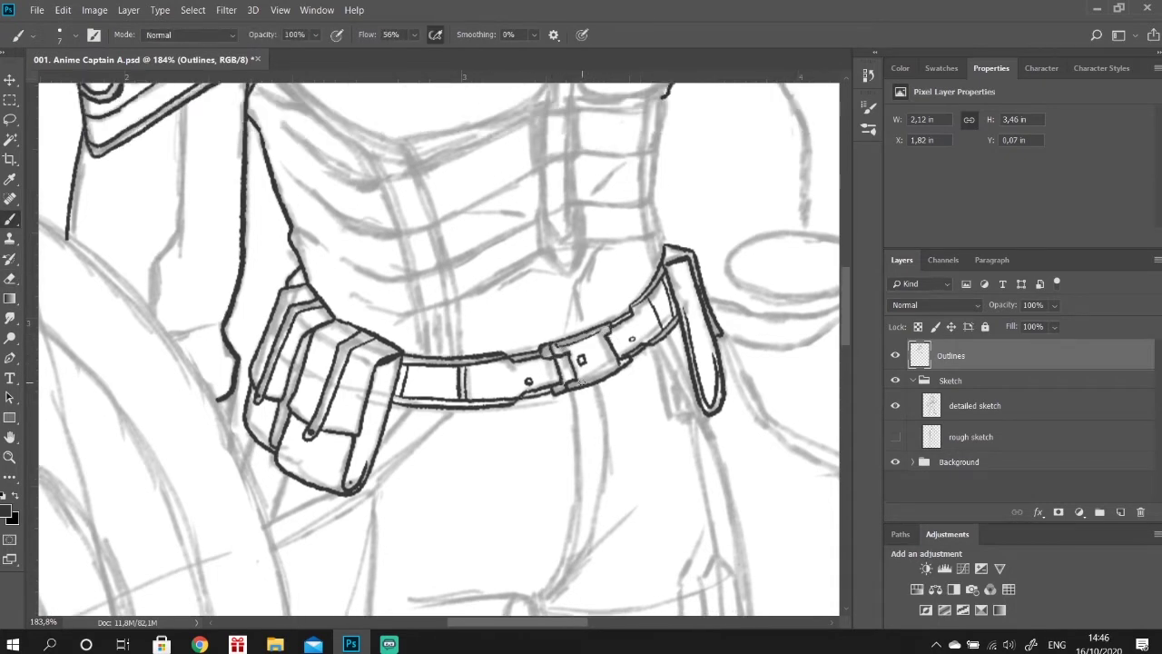
Ink the vertical strap running down from the star, with its top edge.
scroll(563, 363, "up", 5)
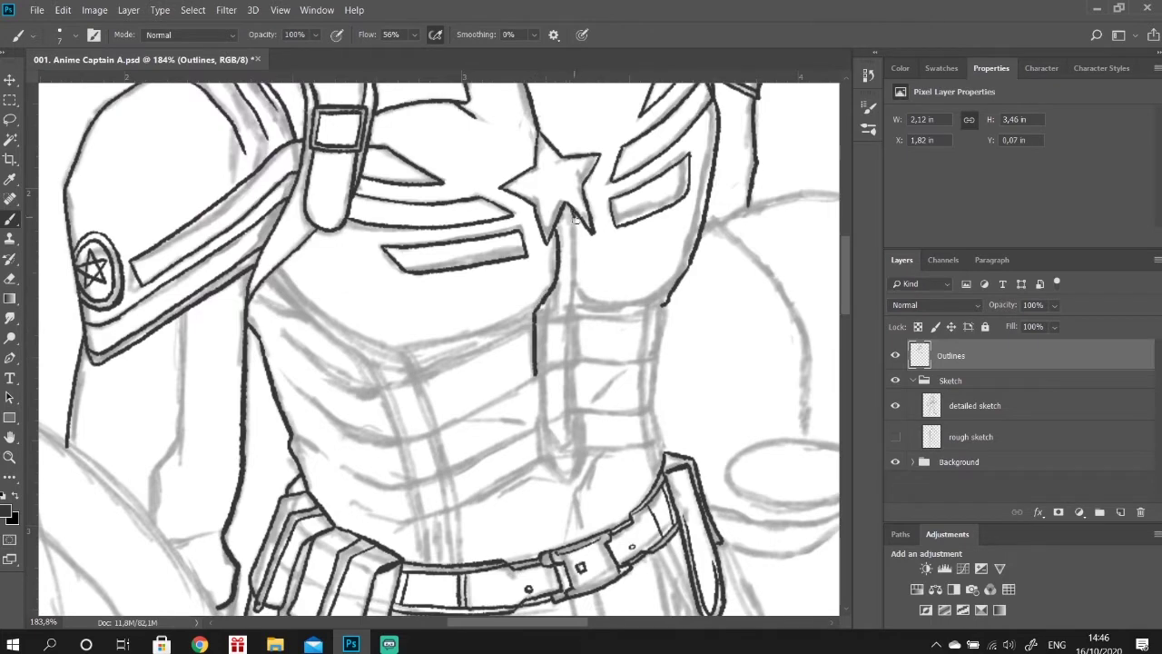
left_click_drag(574, 218, 572, 409)
mouse_move(538, 374)
left_mouse_down()
mouse_move(545, 418)
mouse_move(581, 415)
left_mouse_up()
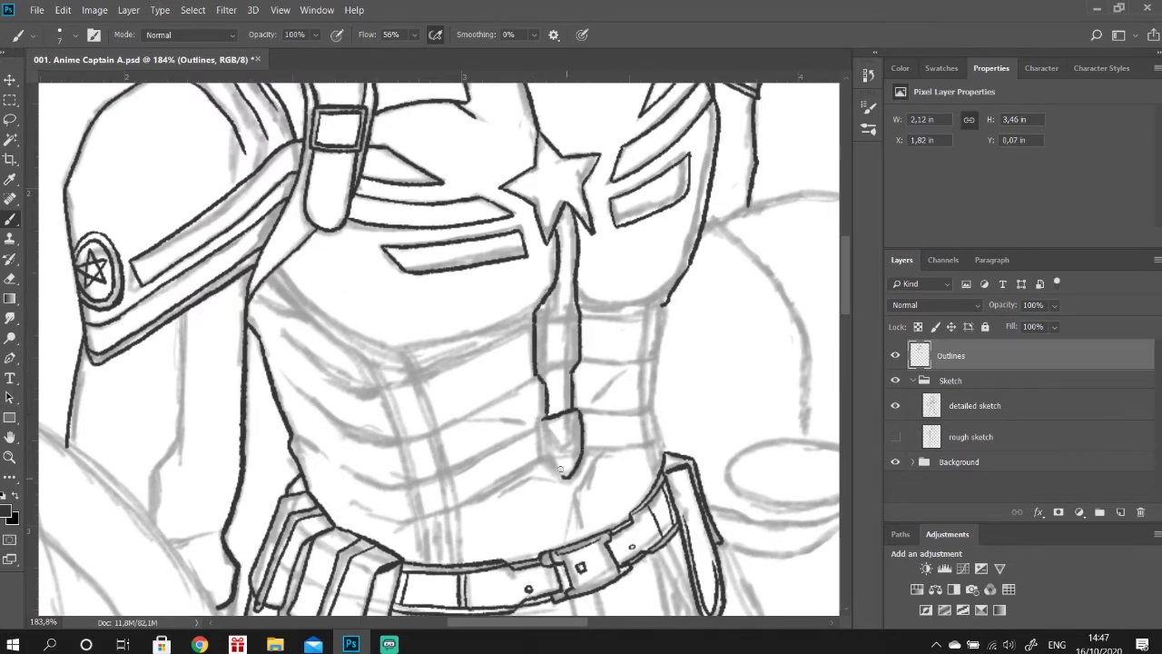
left_click_drag(536, 314, 577, 311)
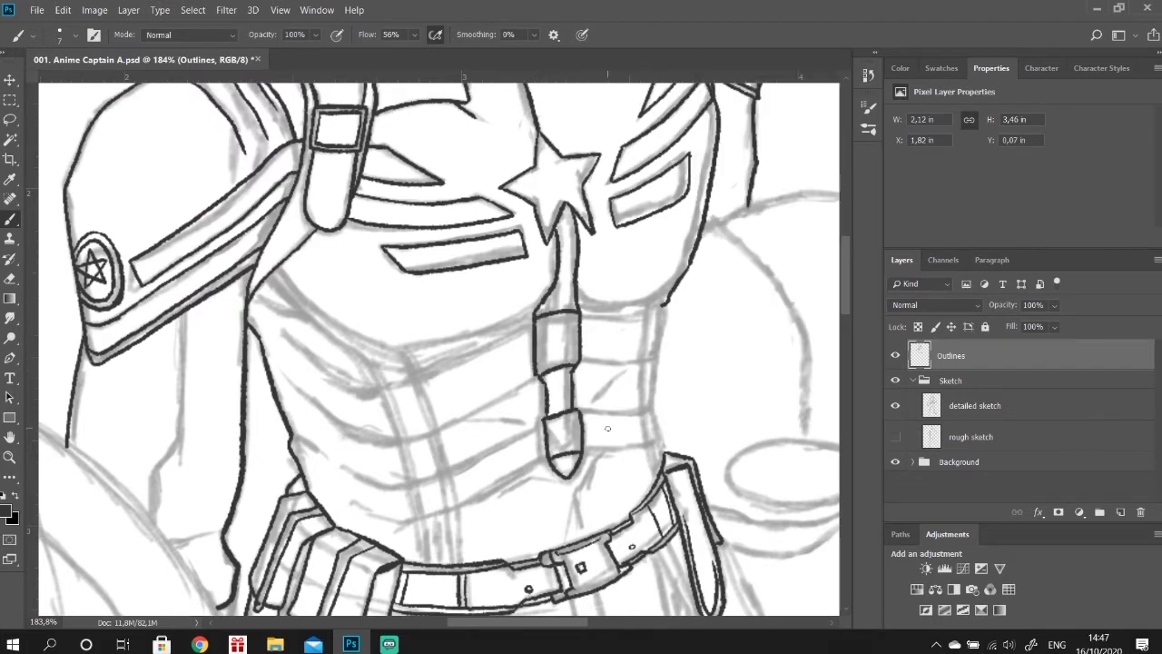
Trace the left torso contour to the belt and the right torso abdomen lines.
mouse_move(269, 277)
left_mouse_down()
mouse_move(376, 365)
mouse_move(438, 437)
mouse_move(458, 505)
mouse_move(454, 564)
left_mouse_up()
left_click_drag(641, 354, 650, 458)
left_click_drag(418, 367, 463, 531)
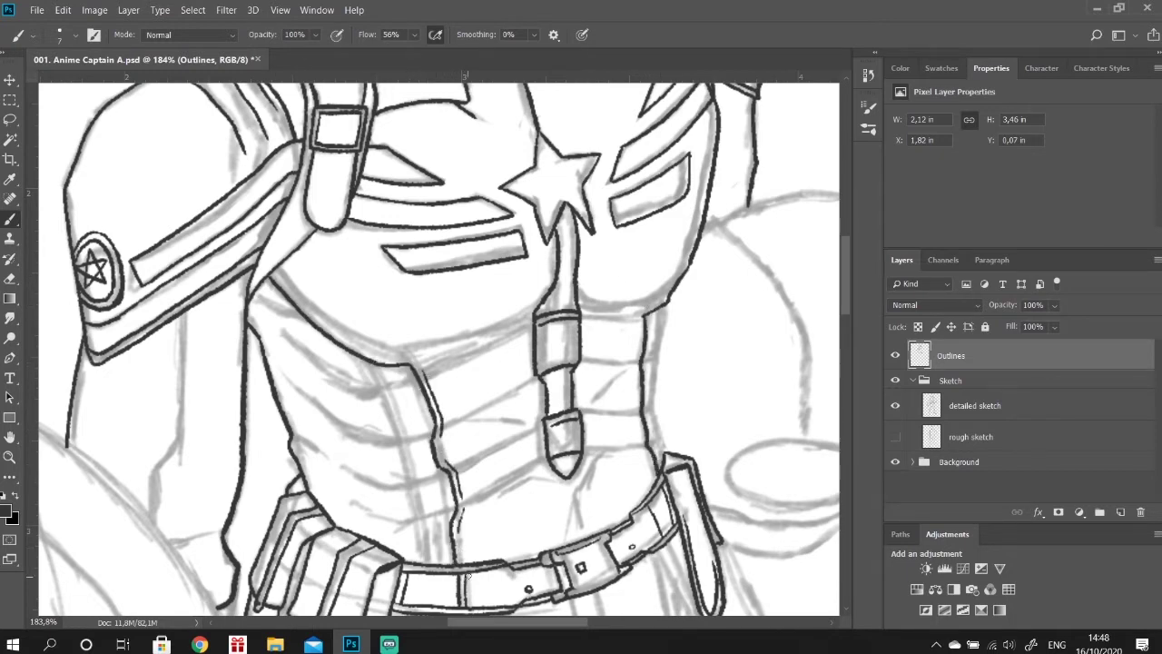
left_click_drag(454, 423, 519, 387)
left_click_drag(432, 363, 510, 331)
Add further abdomen fold lines and strap strokes across the stomach.
scroll(623, 374, "down", 2)
left_click_drag(575, 376, 617, 363)
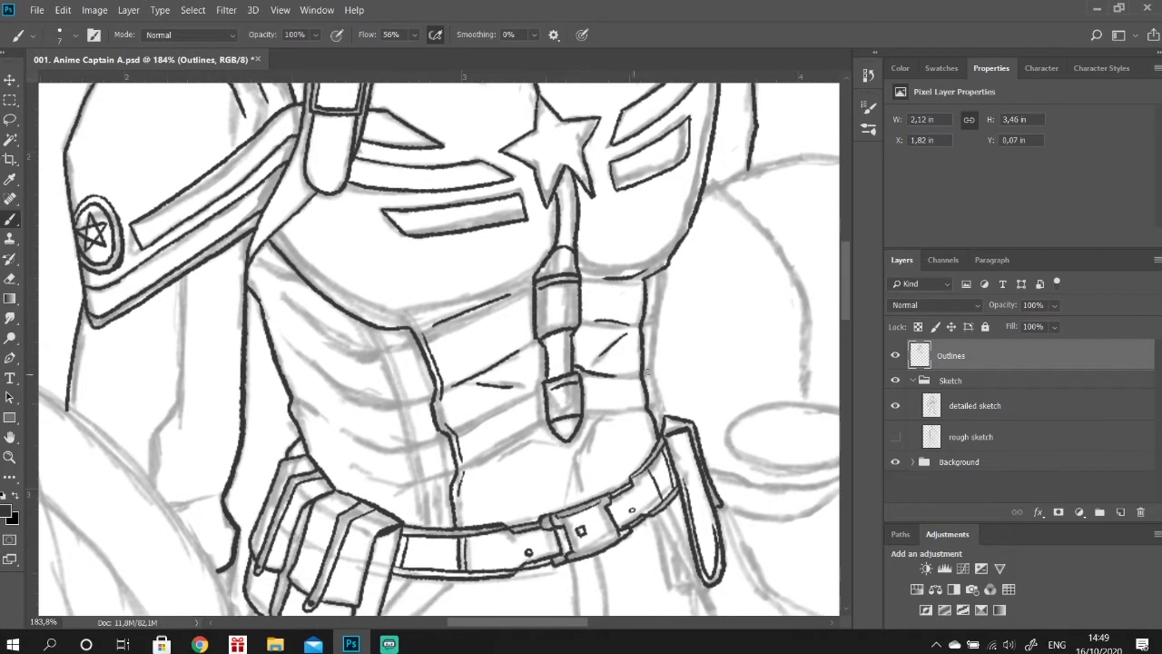
left_click_drag(590, 436, 623, 409)
left_click_drag(563, 438, 575, 490)
left_click_drag(465, 427, 518, 399)
mouse_move(272, 236)
left_mouse_down()
mouse_move(367, 313)
mouse_move(525, 277)
mouse_move(528, 334)
left_mouse_up()
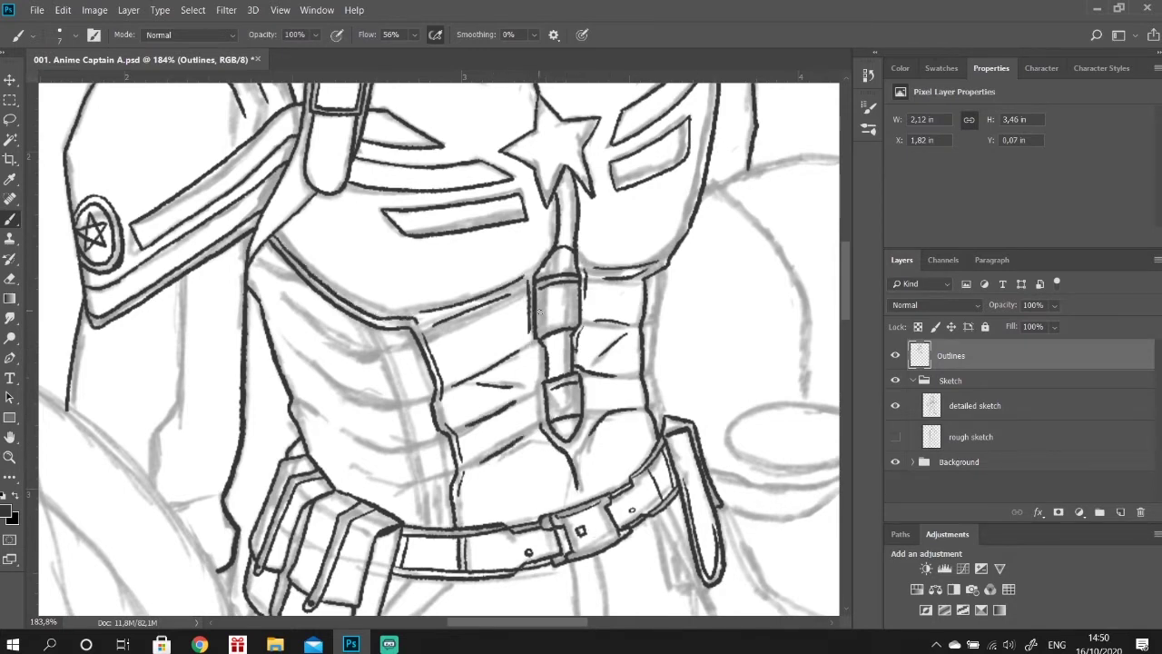
Ink the torso's right side, a long chest-to-belt contour, and darken the left chest strap.
left_click_drag(660, 271, 651, 380)
mouse_move(249, 276)
left_mouse_down()
mouse_move(368, 351)
mouse_move(404, 407)
mouse_move(438, 526)
left_mouse_up()
key("e")
key("b")
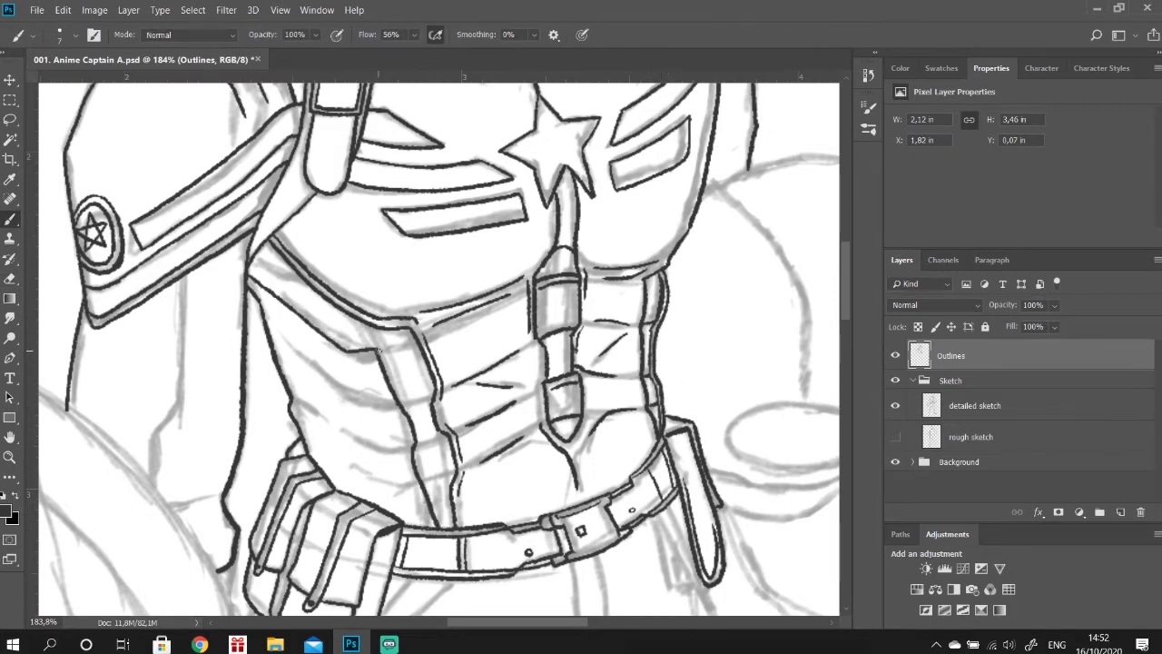
mouse_move(418, 338)
left_mouse_down()
mouse_move(384, 358)
mouse_move(452, 445)
left_mouse_up()
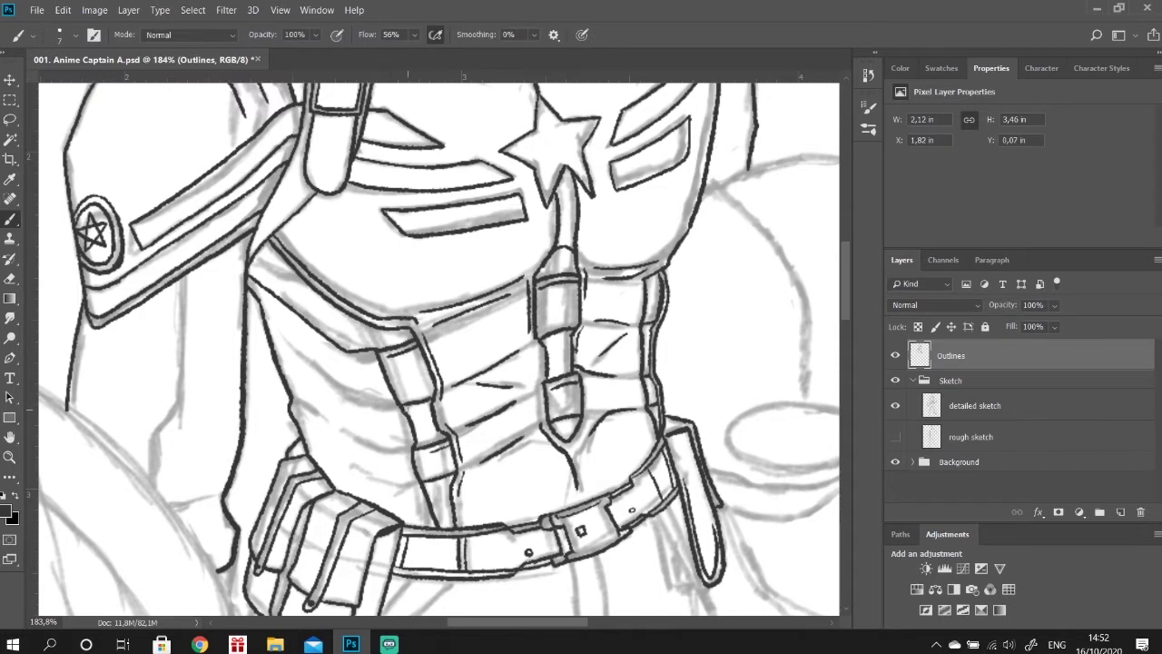
Add fold lines across the left torso, short lines above the belt, and below the chest strap.
scroll(390, 405, "down", 3)
mouse_move(307, 240)
left_mouse_down()
mouse_move(407, 332)
mouse_move(409, 385)
left_mouse_up()
left_click_drag(473, 382, 527, 388)
scroll(261, 129, "up", 2)
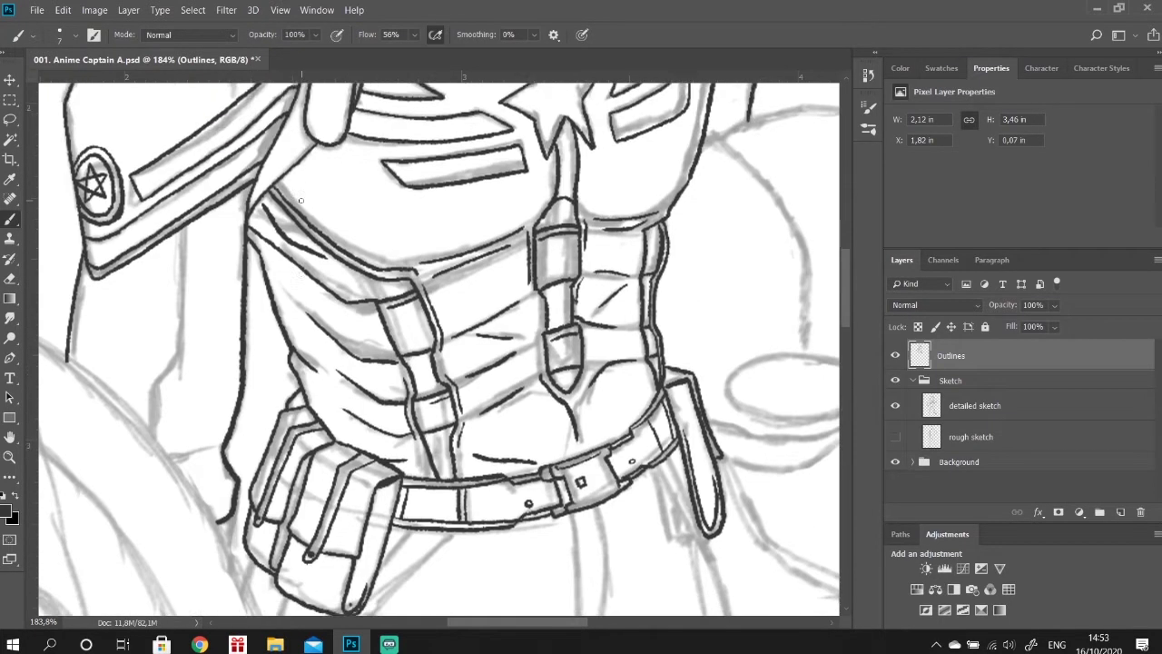
left_click_drag(581, 378, 566, 423)
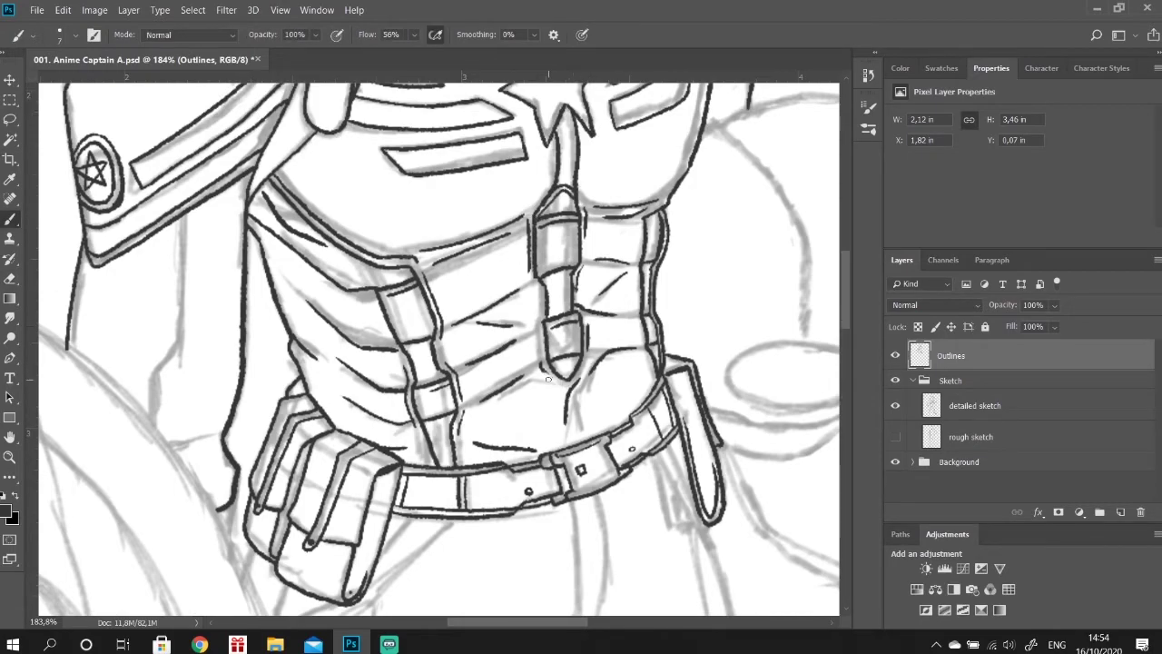
Fit the canvas to the screen, switch to the Eraser, and scroll over the belt area.
key("ctrl+0")
scroll(316, 216, "up", 3)
key("e")
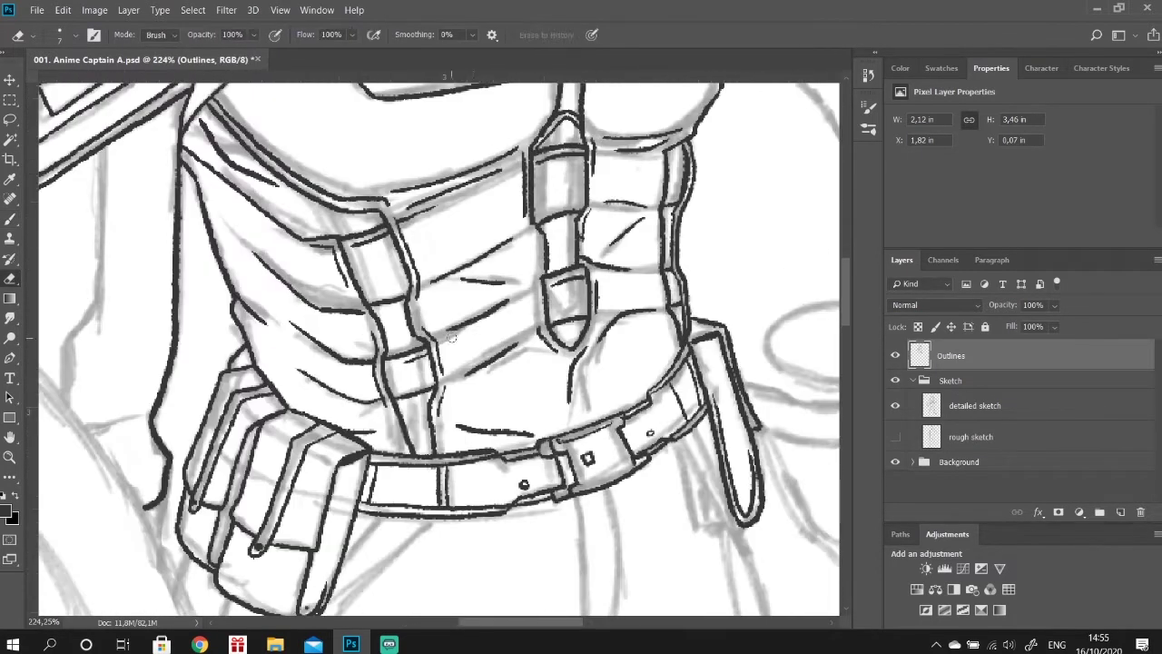
scroll(316, 216, "down", 3)
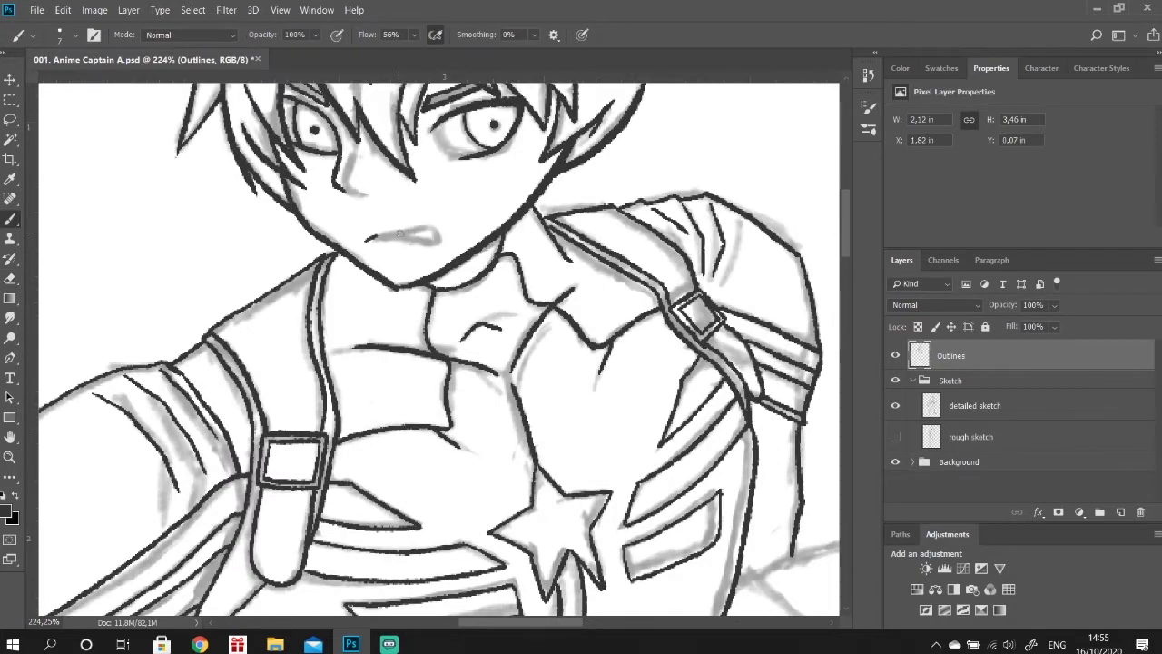
scroll(316, 216, "down", 2)
scroll(316, 216, "down", 3)
scroll(454, 436, "up", 3)
Trace the shield's full outer outline with the Brush.
scroll(454, 436, "down", 3)
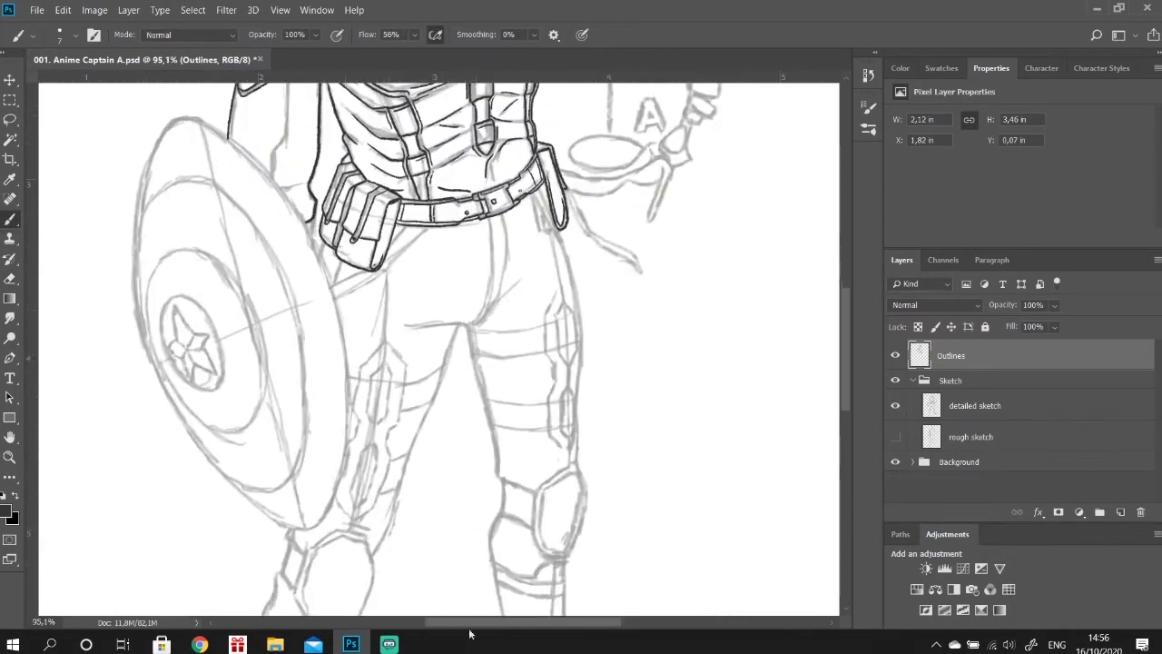
key("b")
scroll(364, 363, "up", 1)
mouse_move(301, 132)
left_mouse_down()
mouse_move(363, 538)
mouse_move(489, 505)
left_mouse_up()
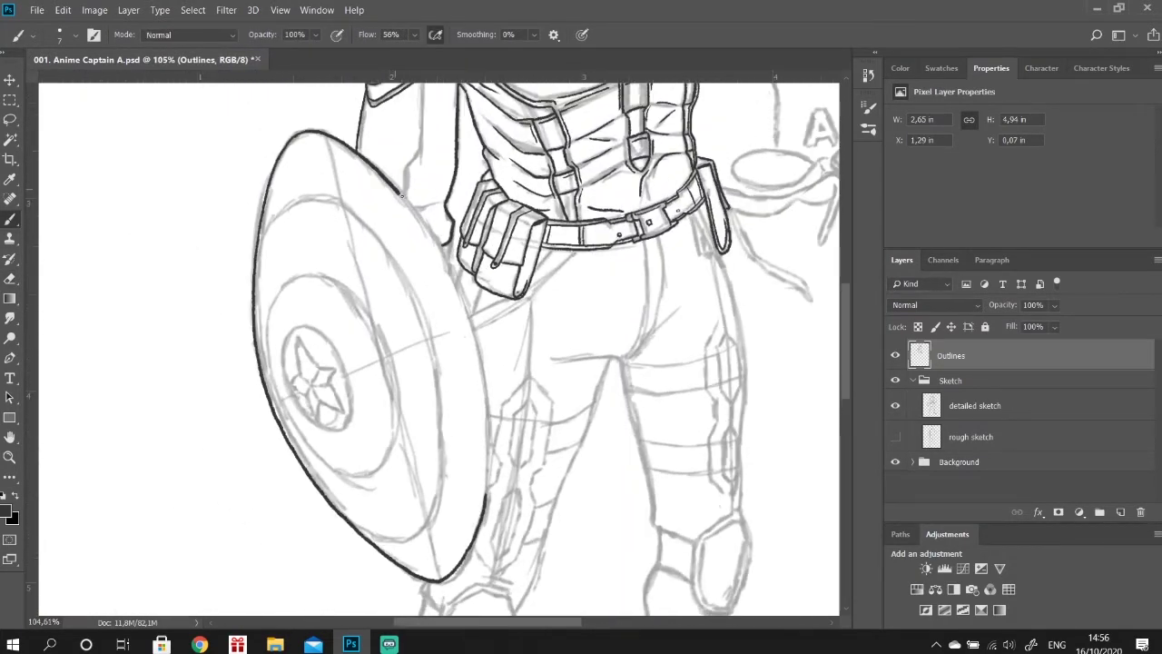
left_click_drag(301, 132, 487, 502)
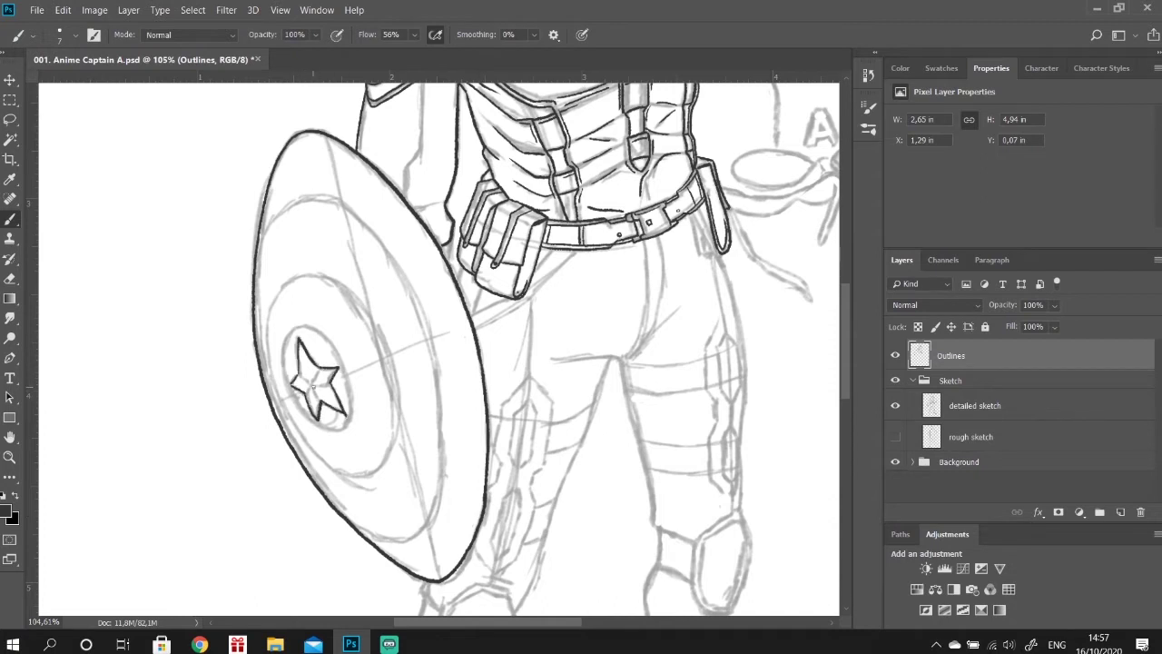
Ink the shield's star emblem, its surrounding ring and the middle ring.
left_click_drag(288, 334, 294, 327)
left_click_drag(271, 405, 387, 354)
left_click_drag(273, 380, 396, 351)
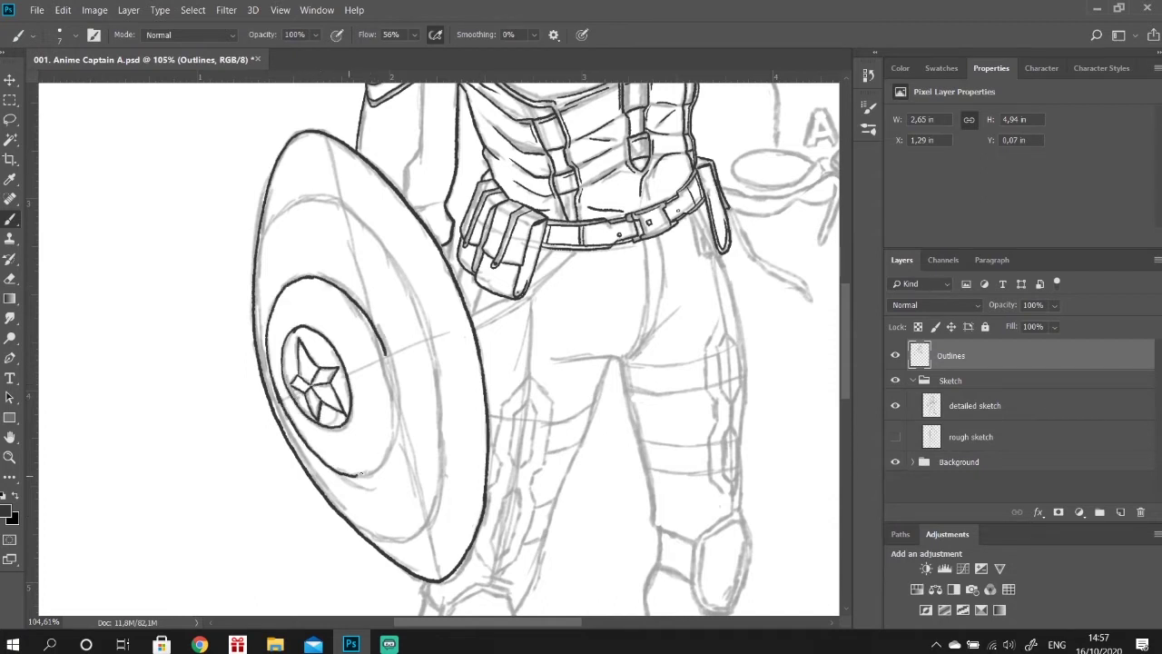
left_click_drag(323, 196, 256, 258)
mouse_move(314, 196)
left_mouse_down()
mouse_move(412, 290)
mouse_move(431, 338)
left_mouse_up()
mouse_move(349, 534)
left_mouse_down()
mouse_move(449, 463)
mouse_move(427, 331)
left_mouse_up()
Briefly switch to the Eraser to clean stray shield lines, then return to the Brush.
key("e")
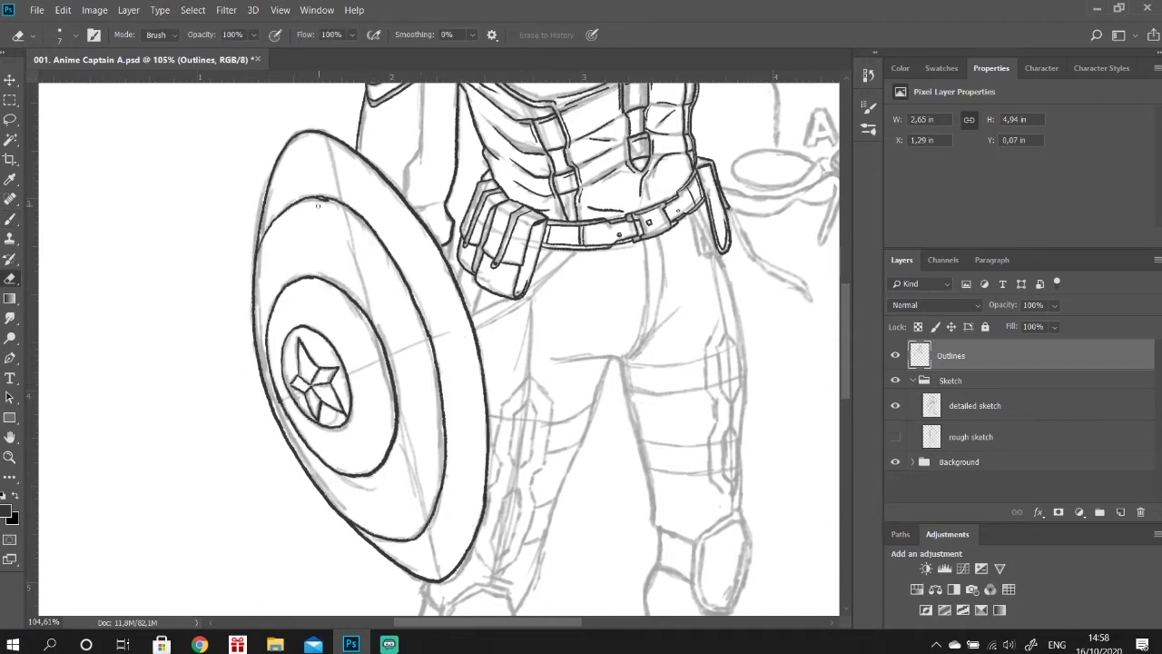
key("b")
scroll(454, 363, "down", 2)
scroll(454, 363, "up", 2)
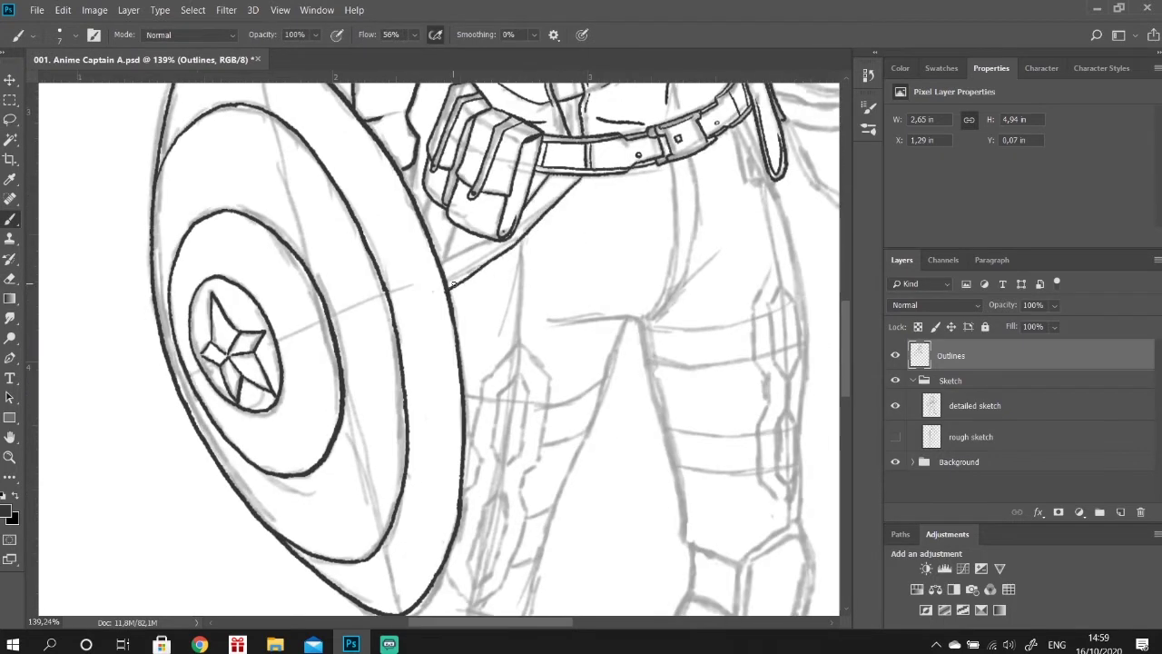
Ink a line beside the belt pouch and the thigh contours and crotch curve.
mouse_move(514, 241)
left_mouse_down()
mouse_move(449, 287)
mouse_move(411, 160)
left_mouse_up()
left_click_drag(678, 163, 581, 321)
left_click_drag(721, 251, 663, 296)
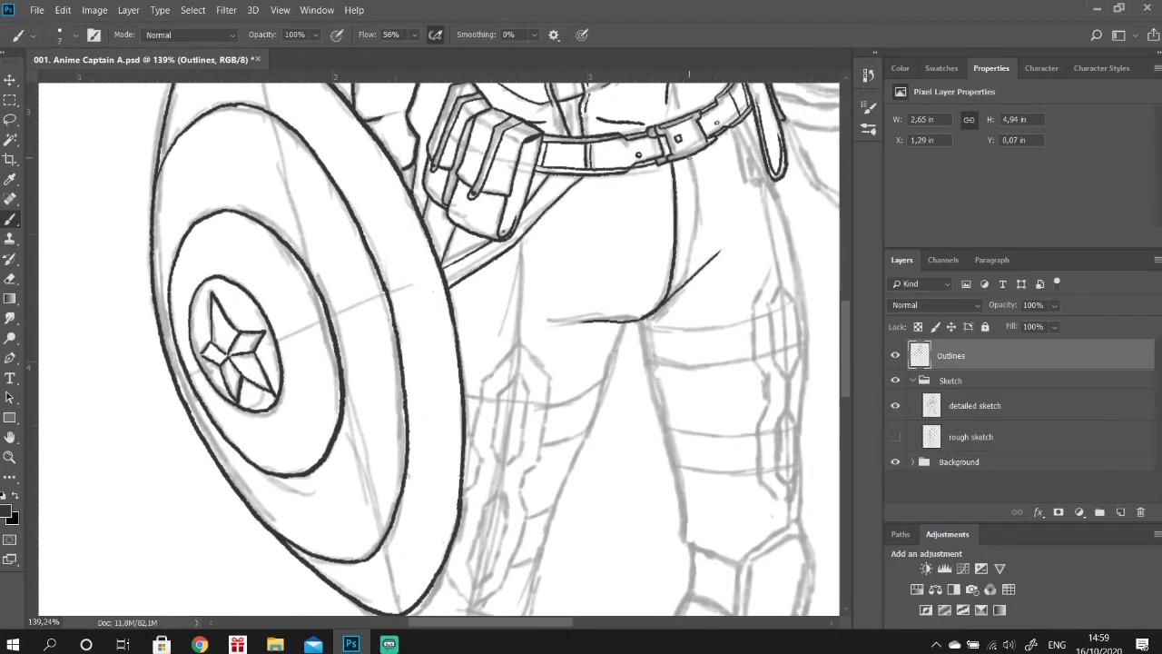
left_click_drag(695, 156, 690, 269)
scroll(705, 200, "down", 3)
left_click_drag(630, 187, 501, 523)
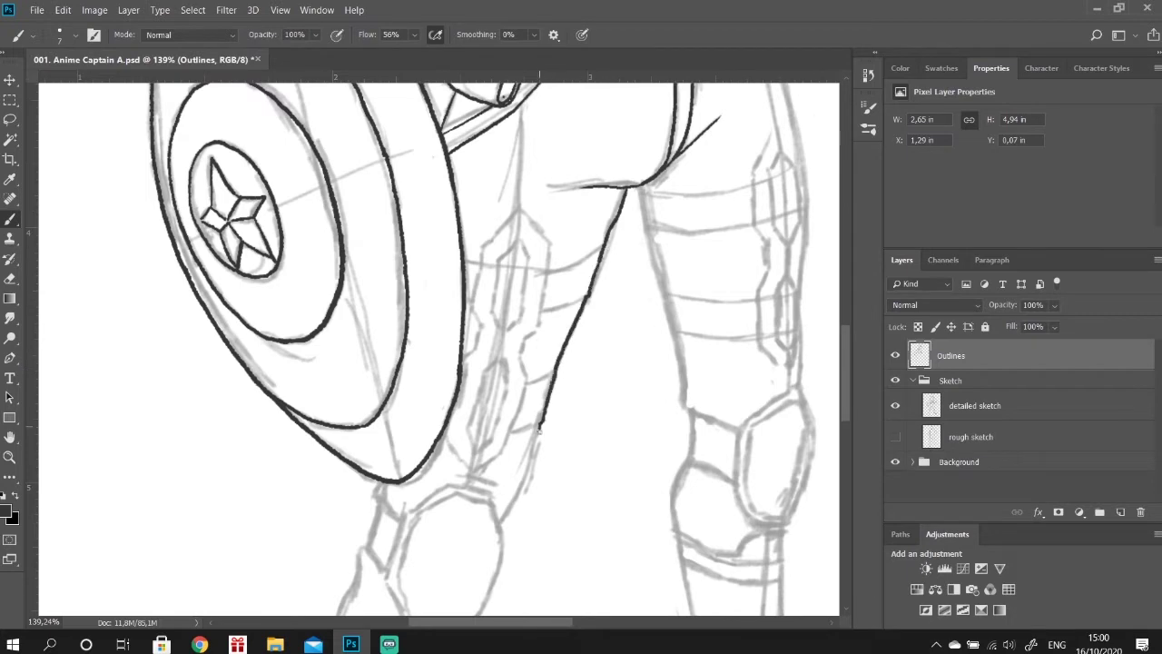
Ink a pointed inner-thigh plate and an elongated hexagon plate below it.
mouse_move(523, 103)
left_mouse_down()
mouse_move(523, 145)
mouse_move(572, 208)
left_mouse_up()
scroll(523, 272, "up", 3)
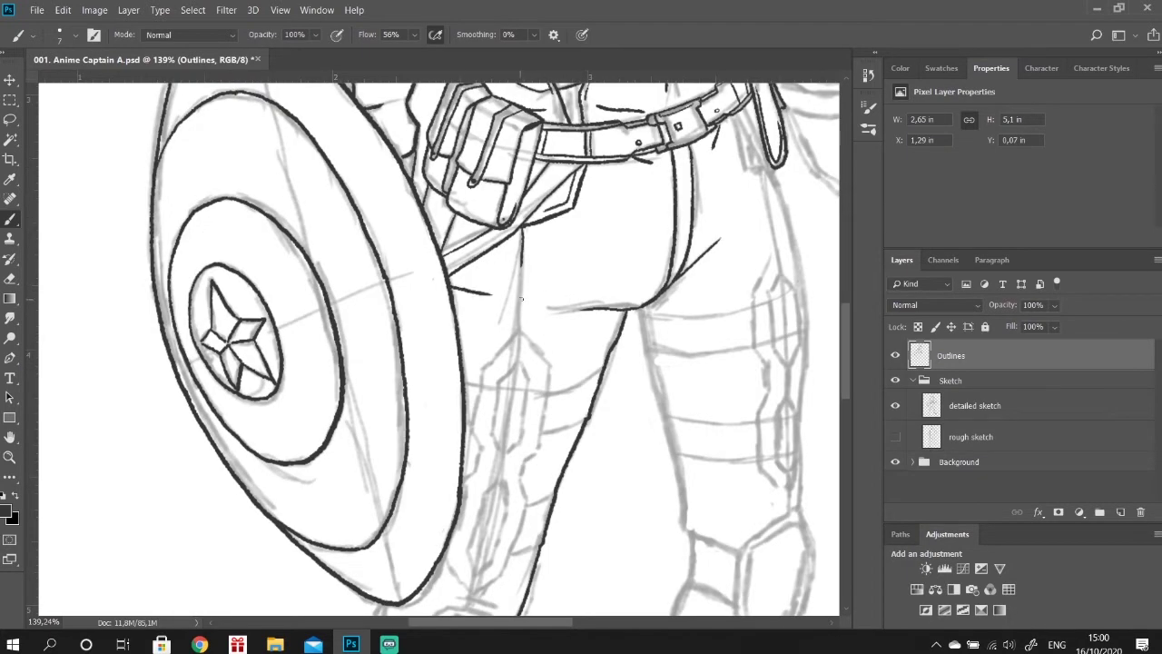
scroll(521, 298, "down", 2)
left_click_drag(500, 374, 523, 348)
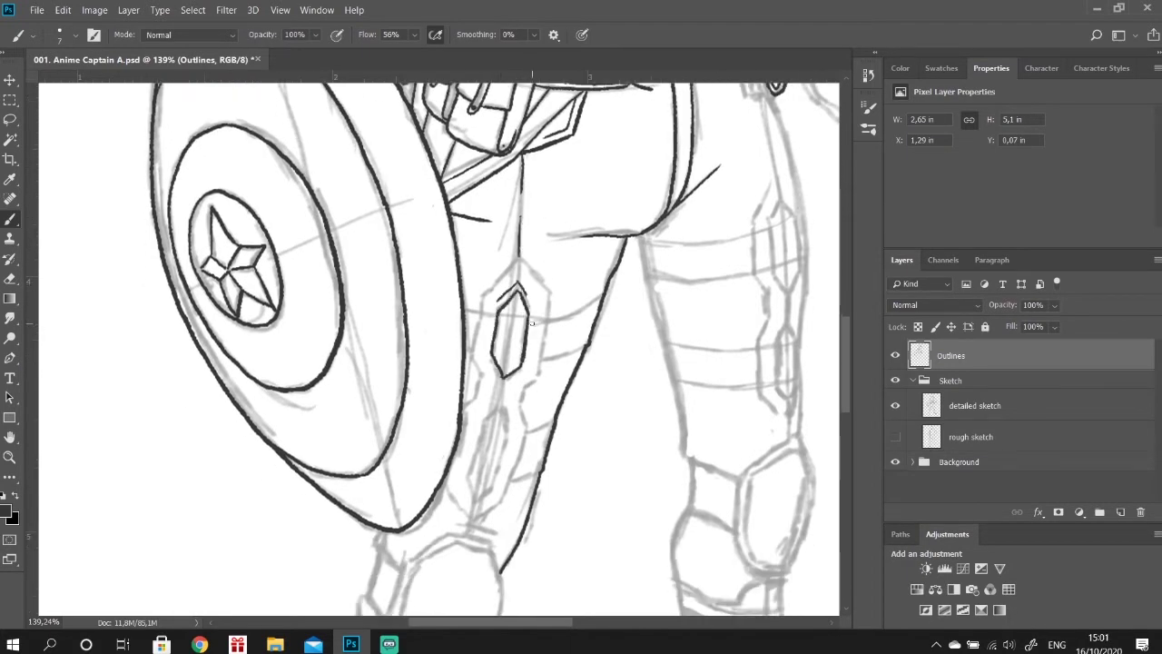
mouse_move(502, 382)
left_mouse_down()
mouse_move(514, 436)
mouse_move(479, 496)
left_mouse_up()
left_click_drag(499, 372, 468, 492)
left_click_drag(492, 372, 486, 336)
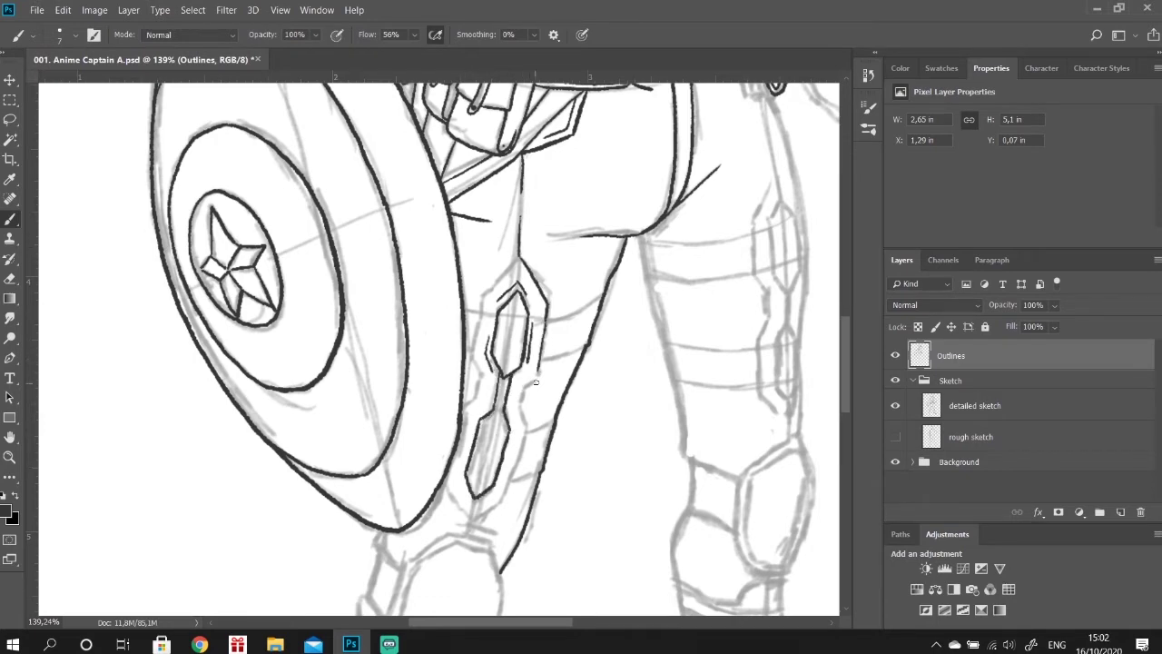
Add outer contours and hatching to the leg plates, then save the file.
left_click_drag(538, 370, 520, 404)
left_click_drag(520, 258, 462, 406)
left_click_drag(532, 404, 503, 499)
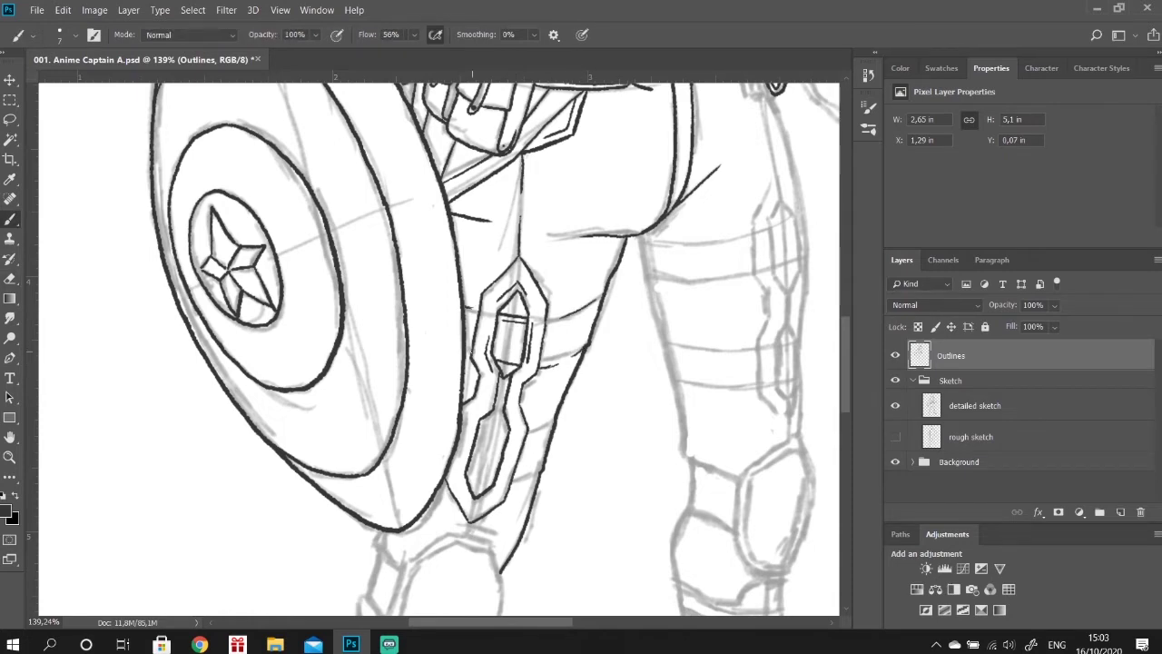
left_click_drag(469, 308, 468, 165)
left_click_drag(556, 282, 538, 294)
left_click_drag(490, 359, 508, 311)
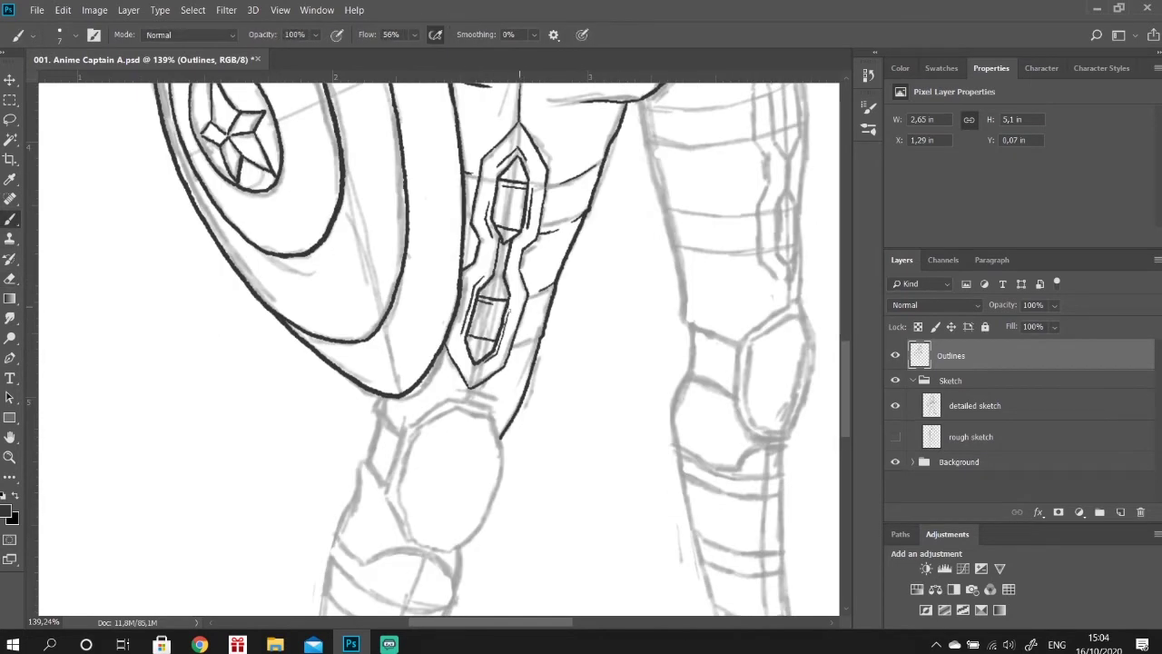
scroll(490, 161, "down", 3)
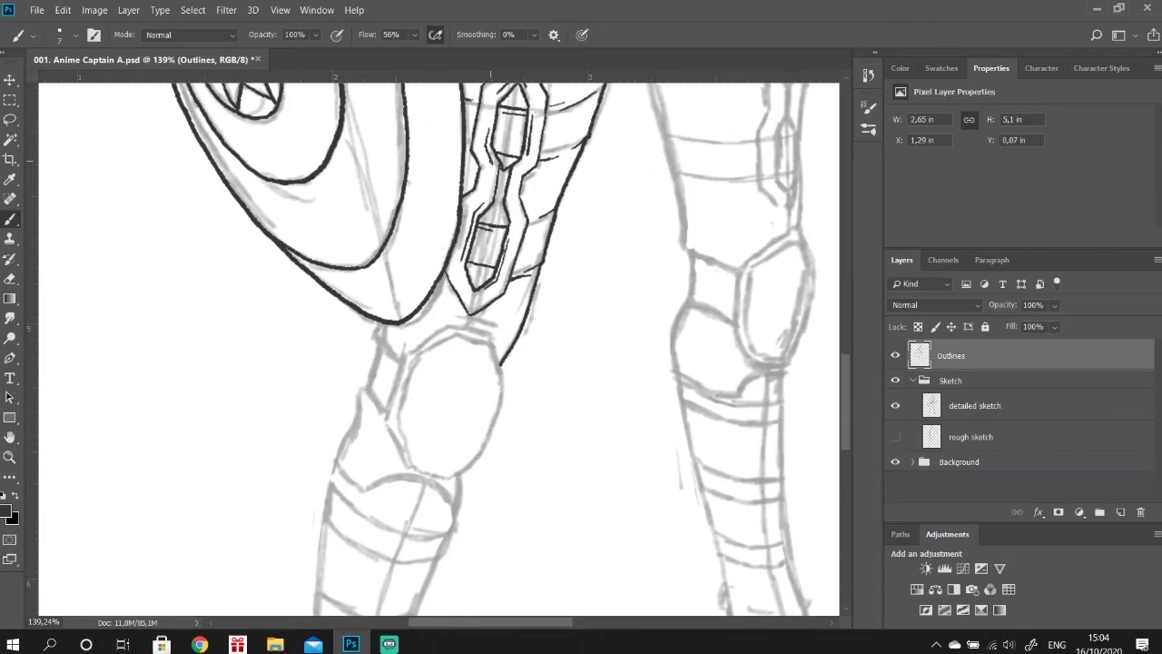
left_click_drag(461, 307, 461, 327)
left_click(37, 10)
left_click(55, 154)
Outline the knee pad with its rims and inner lines, undoing a stray stroke.
mouse_move(402, 354)
left_mouse_down()
mouse_move(474, 326)
mouse_move(504, 391)
mouse_move(445, 482)
left_mouse_up()
key("ctrl+z")
mouse_move(452, 327)
left_mouse_down()
mouse_move(428, 336)
mouse_move(385, 430)
mouse_move(446, 482)
left_mouse_up()
mouse_move(416, 348)
left_mouse_down()
mouse_move(500, 363)
mouse_move(399, 465)
mouse_move(415, 463)
left_mouse_up()
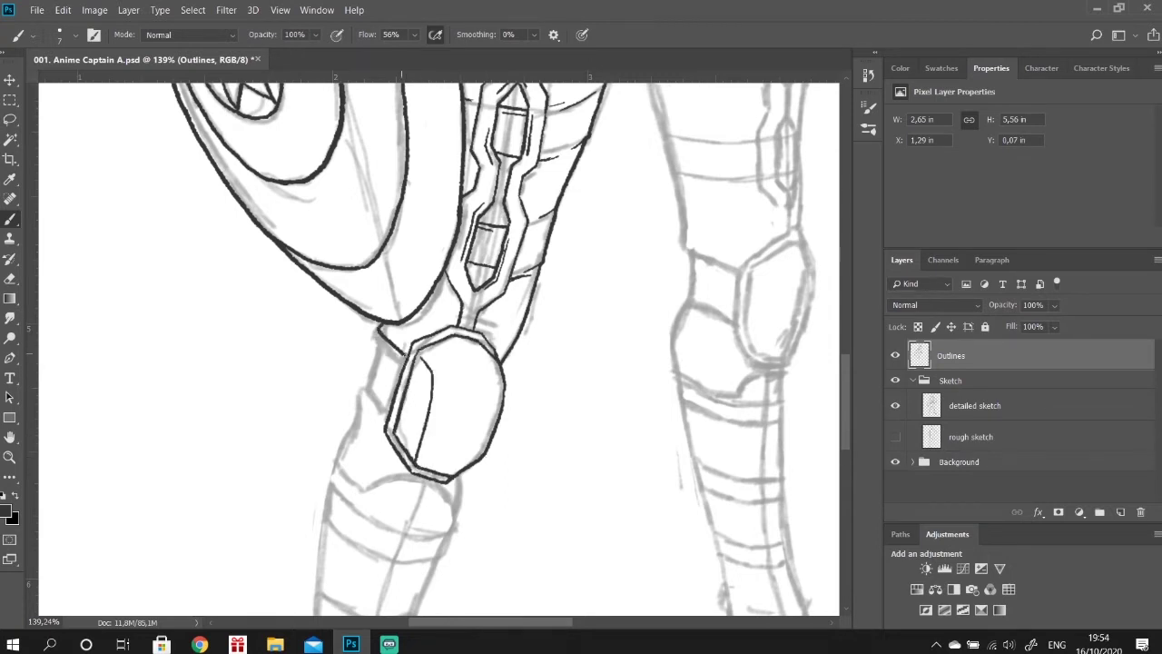
Ink the left knee pad's edges down the shin and an inner line across the knee band.
left_click_drag(366, 386, 341, 448)
scroll(341, 449, "down", 3)
left_click_drag(341, 322, 455, 389)
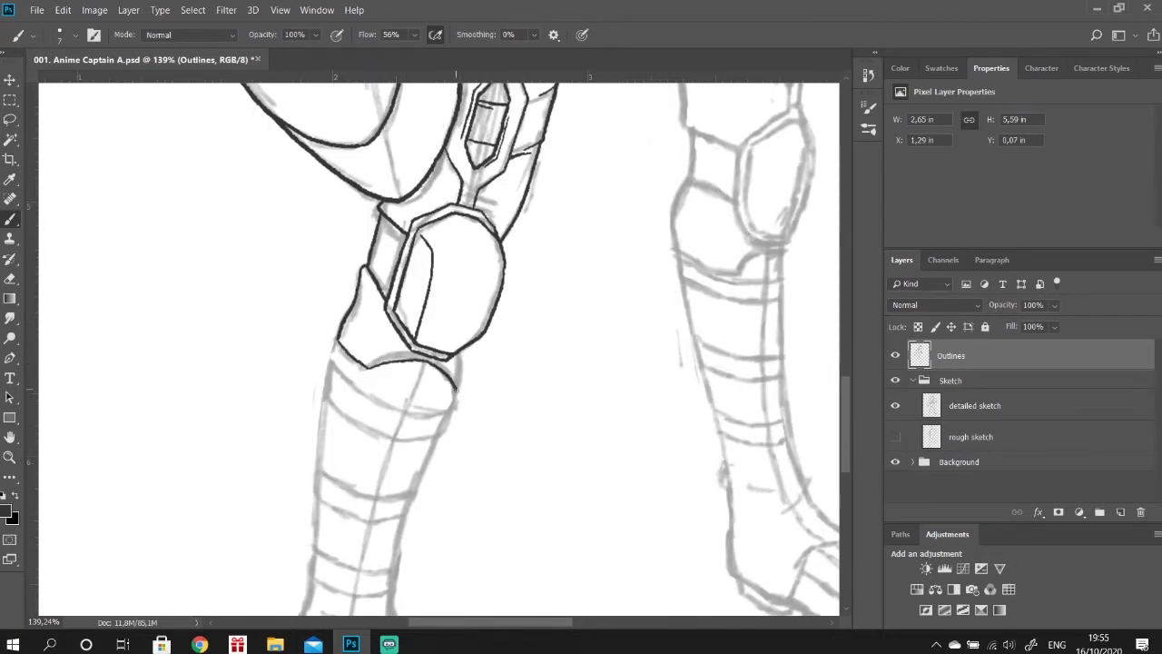
left_click_drag(336, 339, 392, 410)
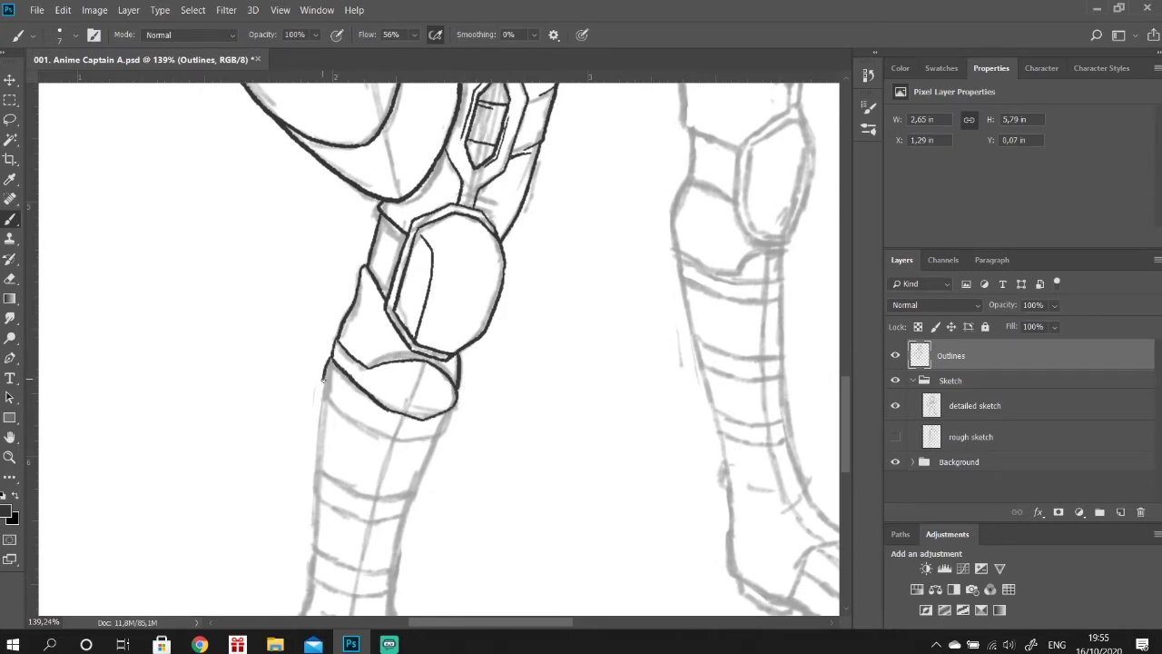
left_click_drag(323, 380, 383, 440)
left_click_drag(332, 370, 385, 413)
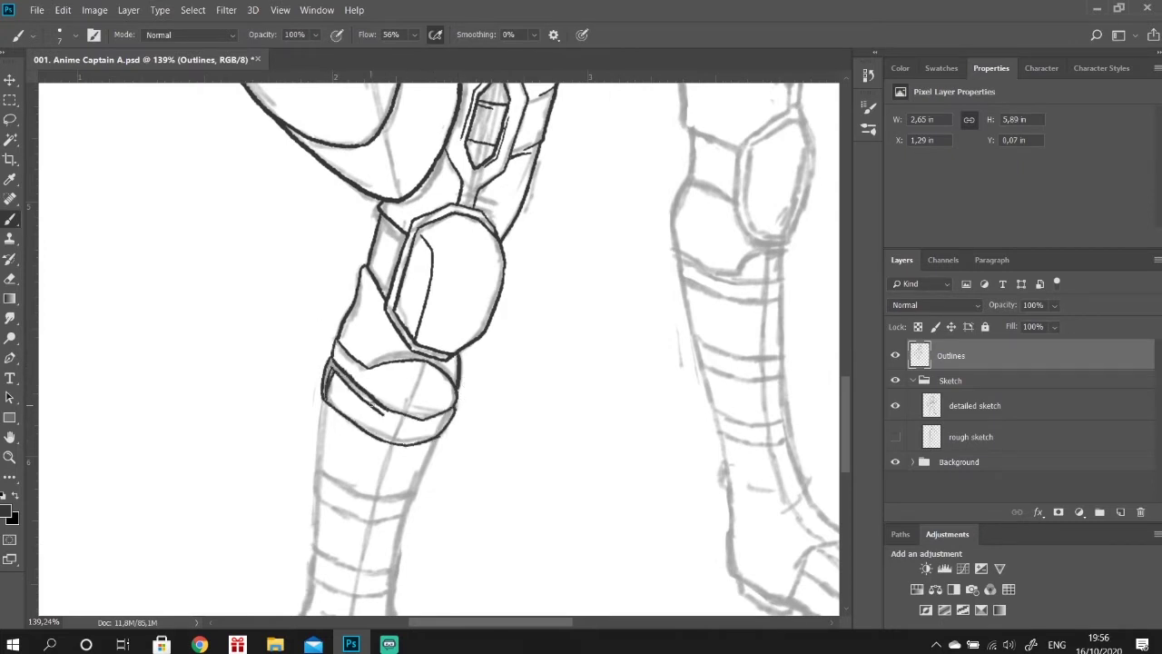
mouse_move(397, 366)
left_mouse_down()
mouse_move(454, 392)
mouse_move(409, 418)
left_mouse_up()
Close the leg cuff's sides and bottom curve and outline the shin bands below it.
scroll(413, 410, "down", 3)
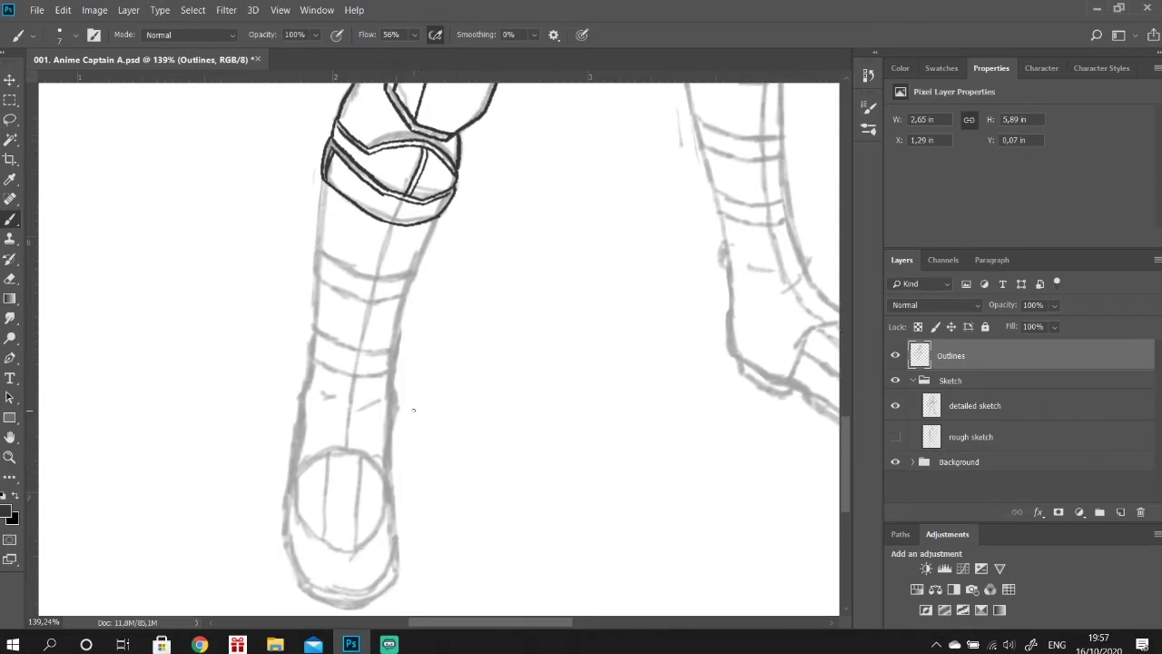
left_click_drag(436, 220, 416, 269)
mouse_move(324, 186)
left_mouse_down()
mouse_move(320, 252)
mouse_move(416, 270)
left_mouse_up()
left_click_drag(400, 301, 393, 350)
left_click_drag(311, 335, 396, 370)
left_click_drag(399, 344, 397, 367)
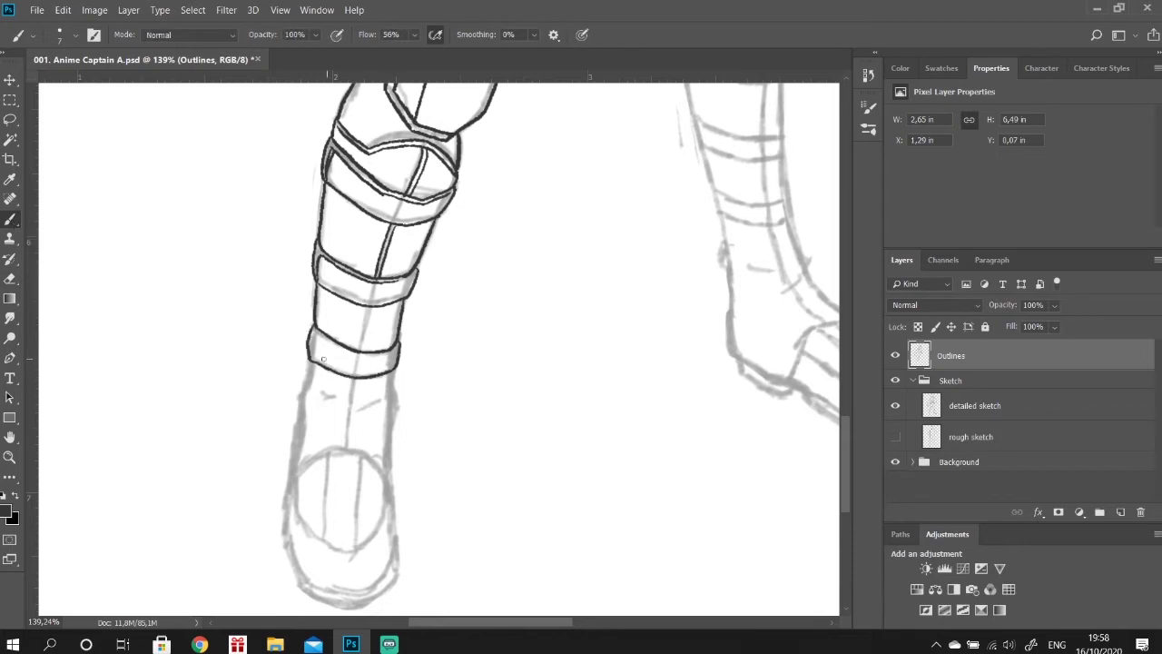
Outline the left boot's sides and toe curve, adding the toe cap and detail lines.
scroll(391, 299, "down", 3)
left_click_drag(396, 299, 391, 417)
mouse_move(309, 288)
left_mouse_down()
mouse_move(289, 413)
mouse_move(389, 415)
left_mouse_up()
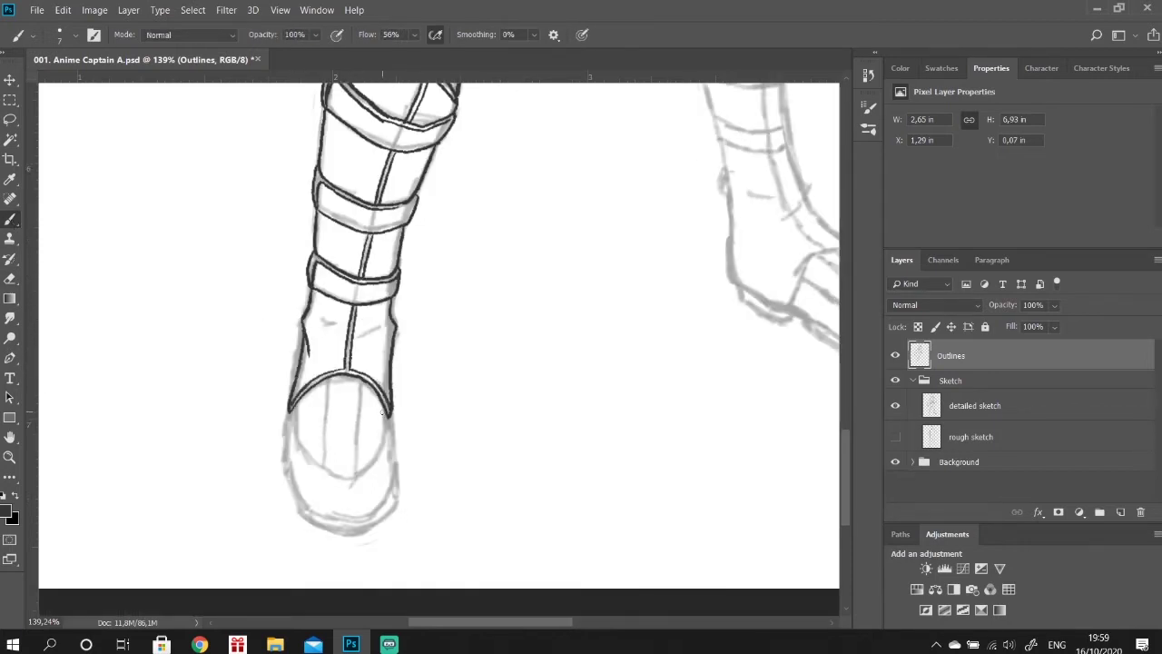
left_click_drag(318, 319, 333, 323)
left_click_drag(377, 322, 361, 334)
mouse_move(289, 413)
left_mouse_down()
mouse_move(285, 447)
mouse_move(394, 495)
left_mouse_up()
left_click_drag(390, 413, 396, 499)
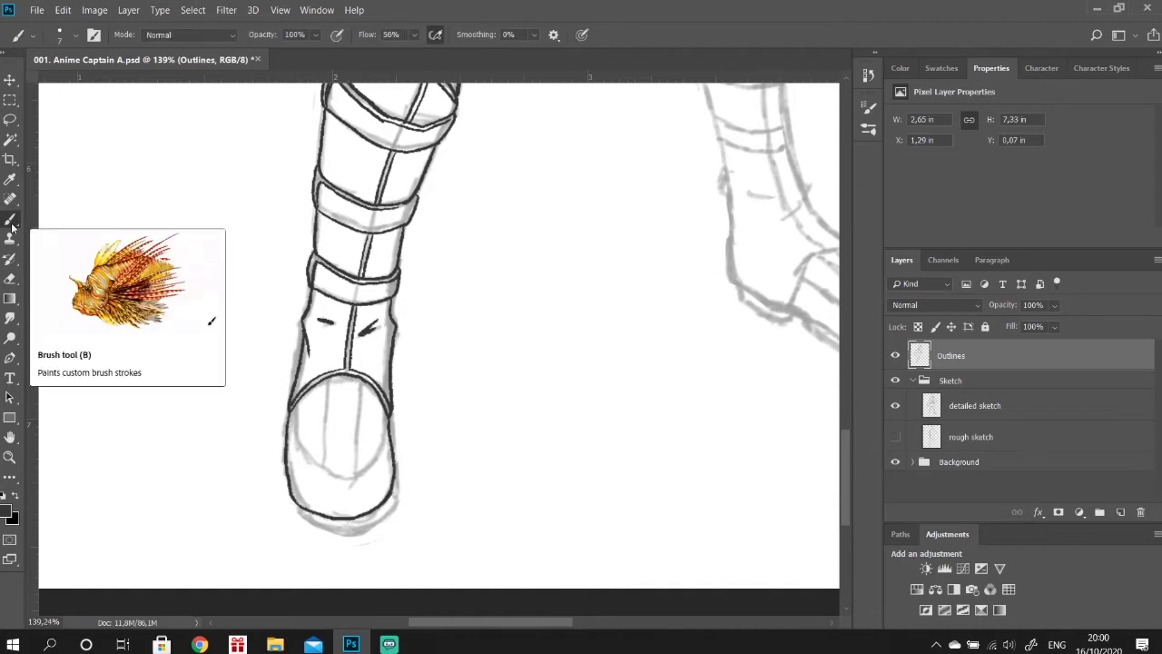
mouse_move(294, 422)
left_mouse_down()
mouse_move(336, 477)
mouse_move(389, 417)
left_mouse_up()
mouse_move(329, 381)
left_mouse_down()
mouse_move(325, 472)
mouse_move(357, 472)
left_mouse_up()
left_click_drag(312, 413, 336, 409)
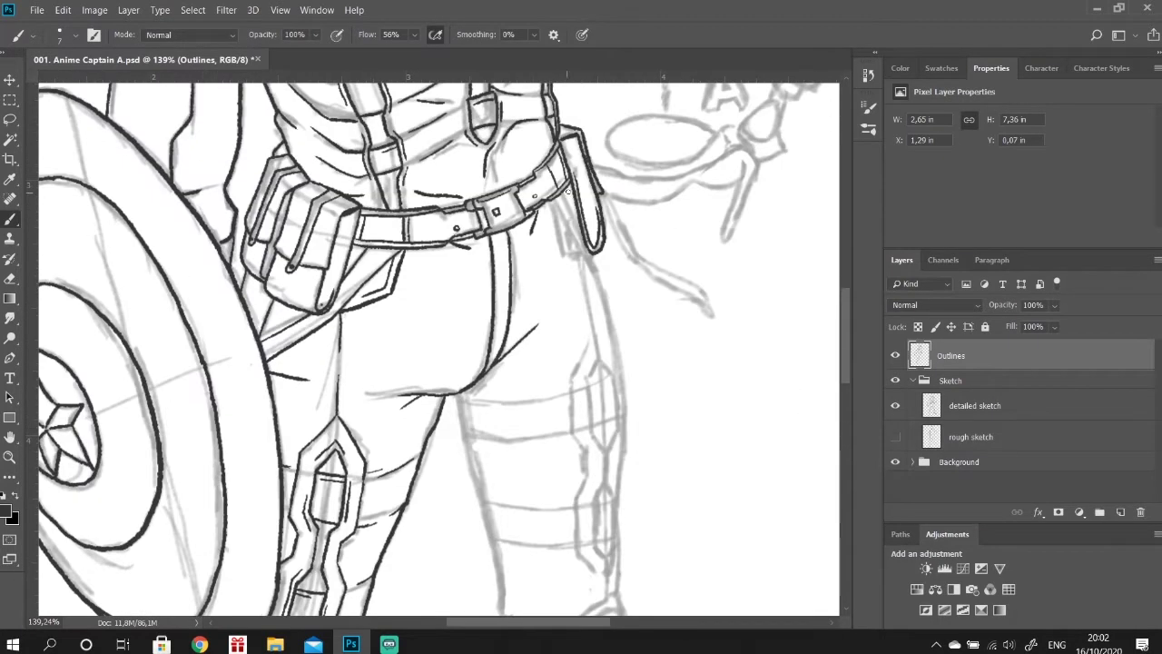
Ink the right leg's outer and inner edges, thigh armour panel, and thigh creases.
mouse_move(552, 213)
left_mouse_down()
mouse_move(599, 289)
mouse_move(621, 372)
mouse_move(620, 558)
left_mouse_up()
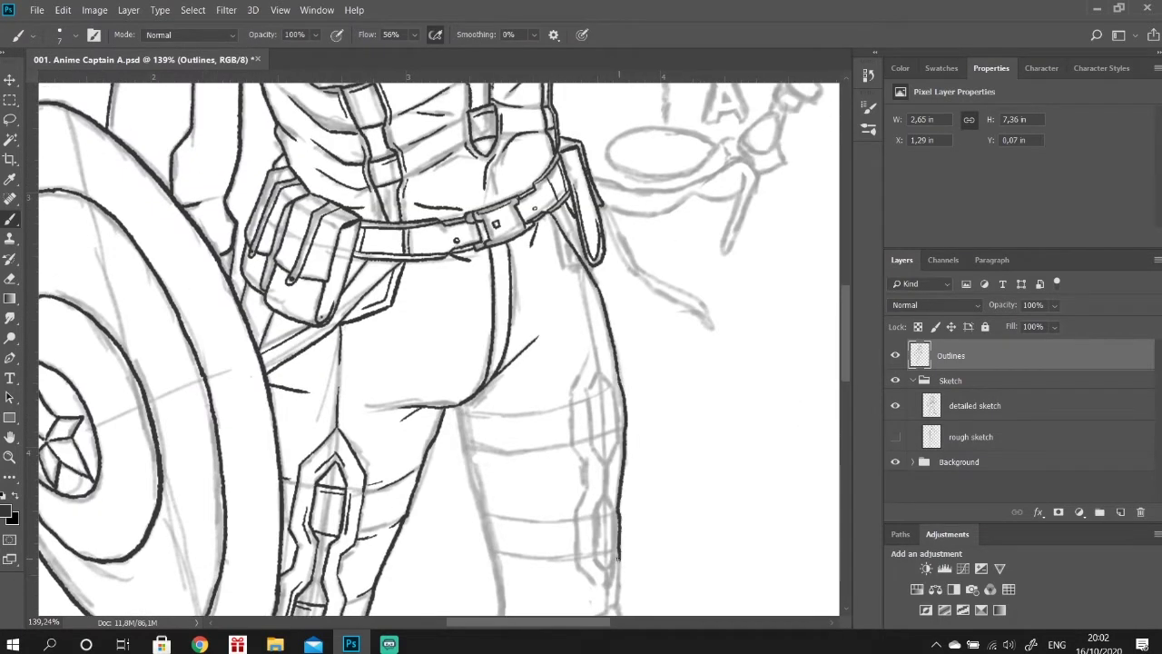
left_click_drag(454, 286, 495, 454)
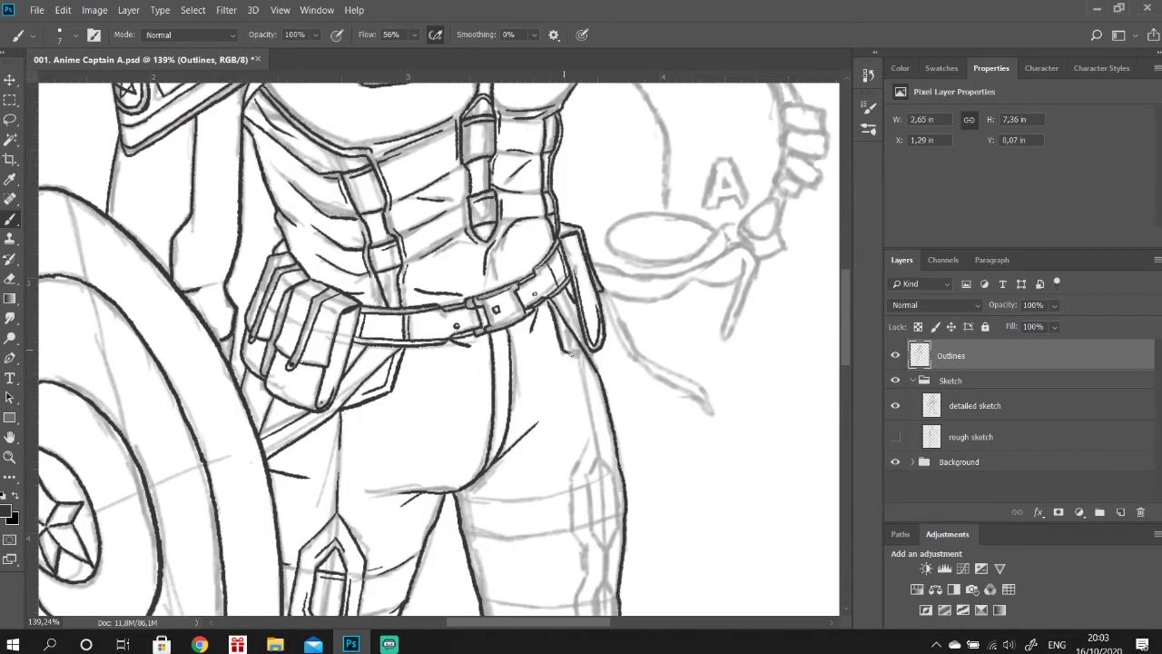
mouse_move(607, 360)
left_mouse_down()
mouse_move(592, 476)
mouse_move(610, 475)
left_mouse_up()
mouse_move(573, 416)
left_mouse_down()
mouse_move(585, 474)
mouse_move(599, 447)
left_mouse_up()
left_click_drag(456, 267, 520, 273)
left_click_drag(471, 305, 561, 302)
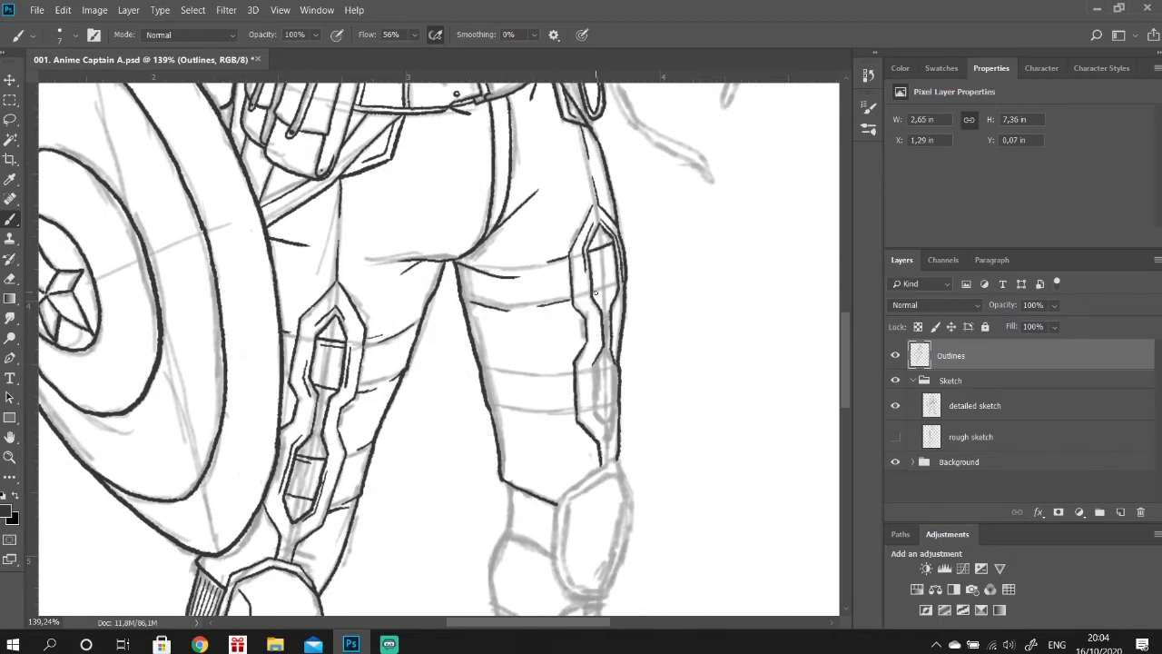
Ink the right knee guard's top and lower edges, undoing a stray stroke and erasing its outer edge.
scroll(439, 349, "down", 2)
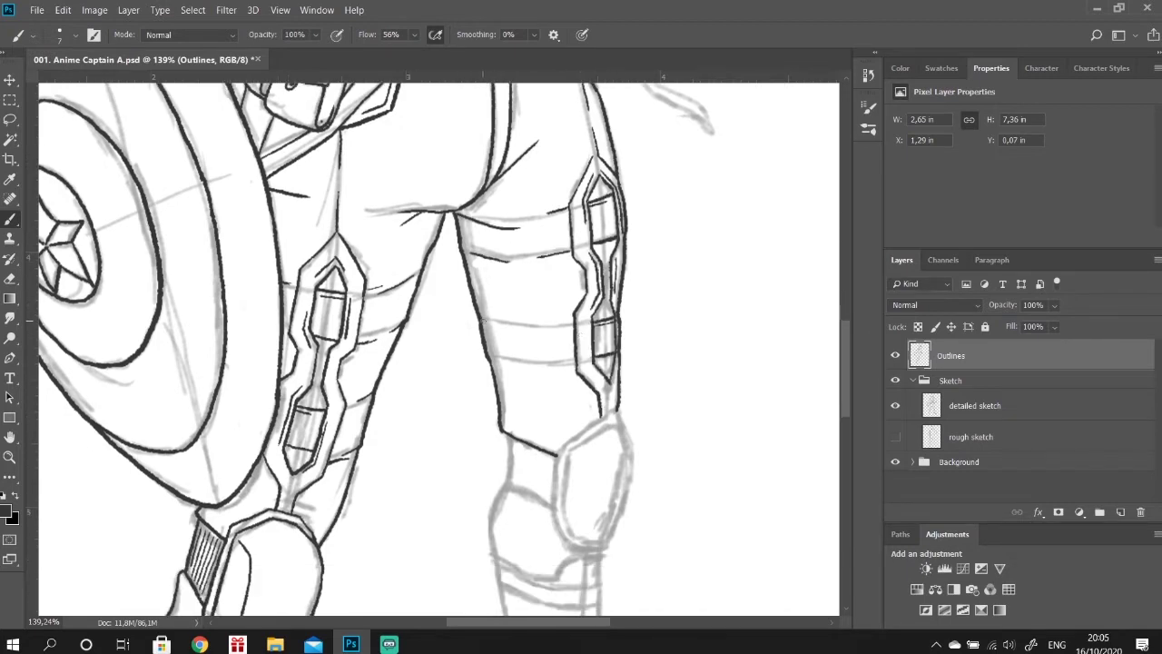
left_click_drag(504, 413, 541, 429)
scroll(540, 428, "up", 1)
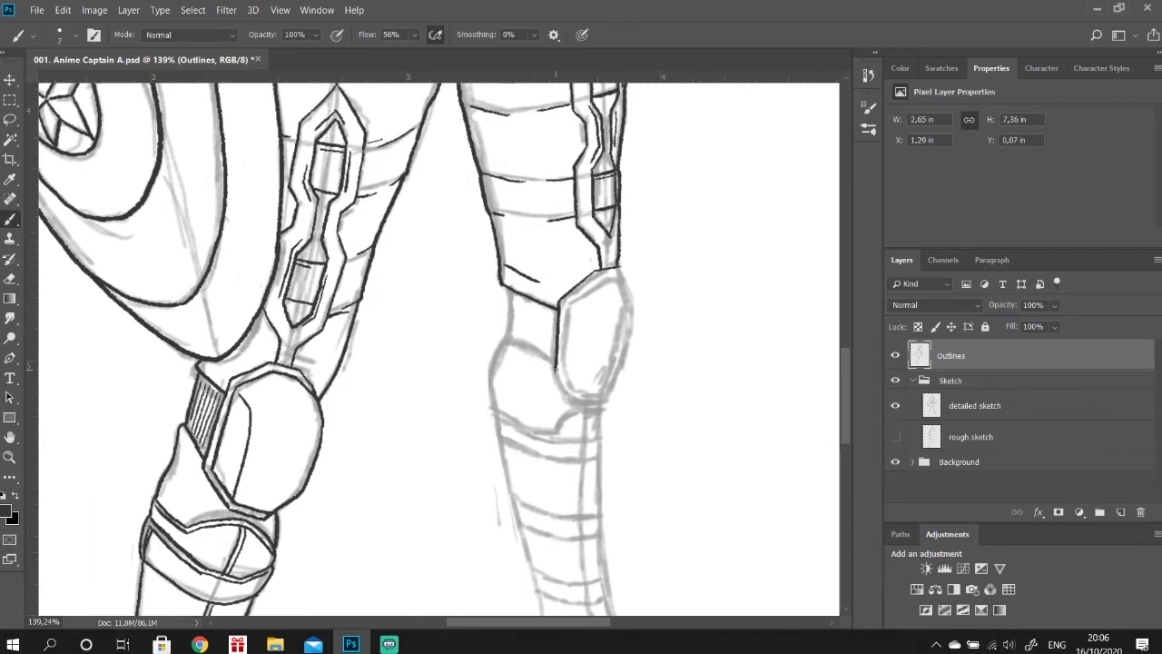
key("ctrl+z")
left_click_drag(600, 278, 625, 271)
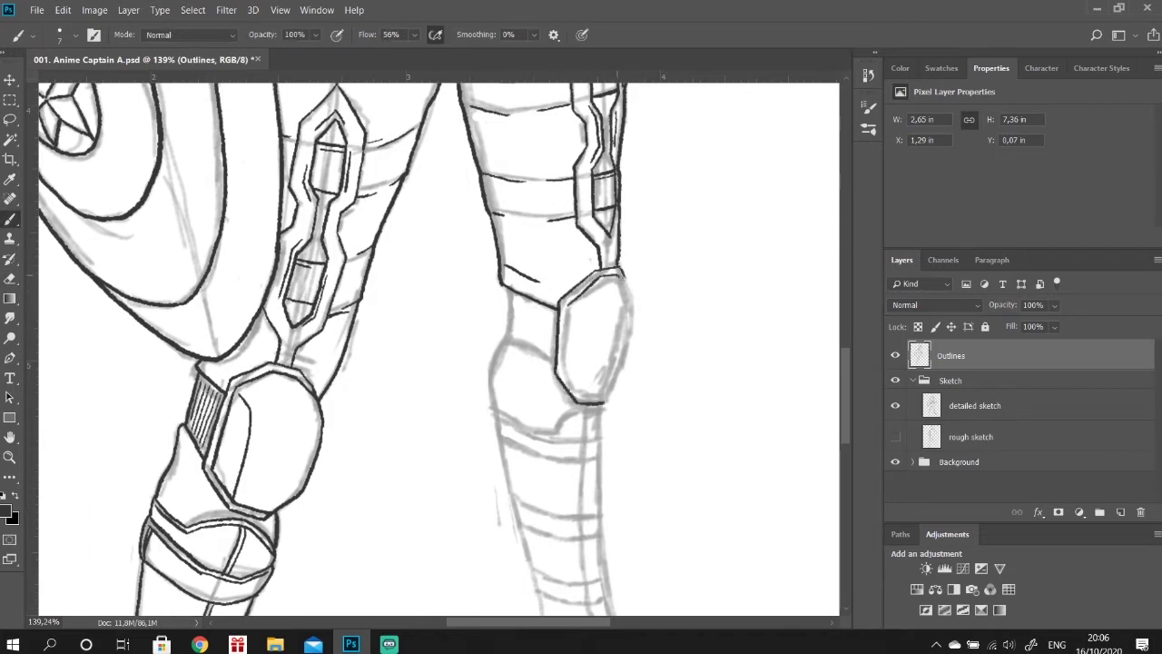
left_click_drag(619, 384, 604, 403)
key("e")
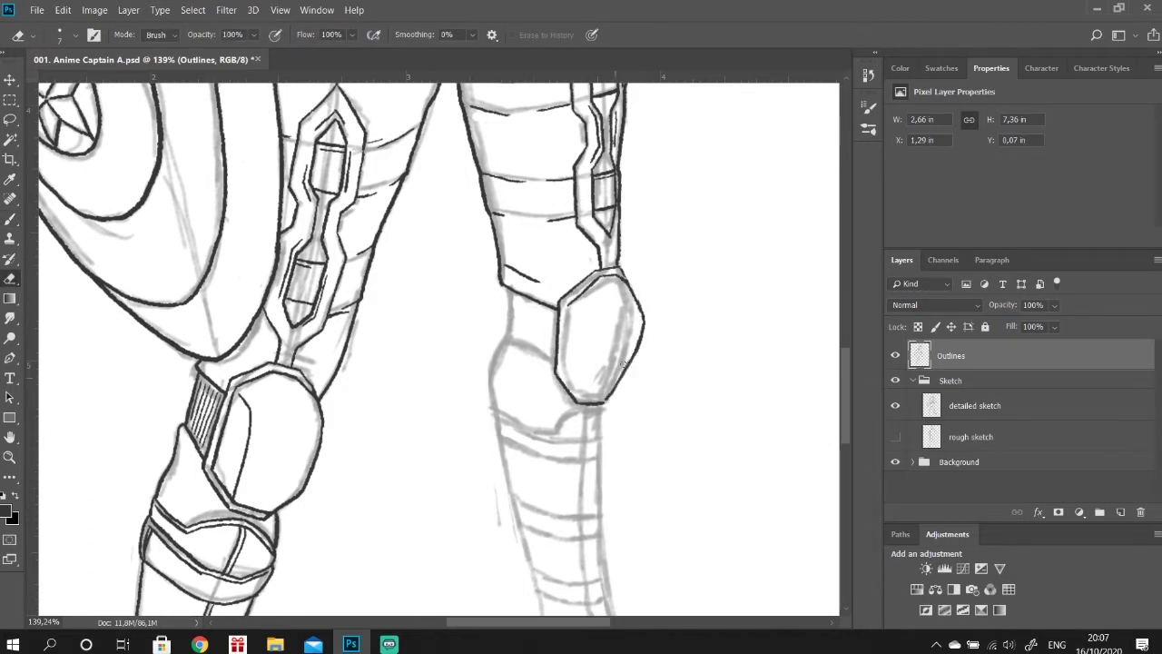
left_click_drag(622, 363, 641, 311)
key("b")
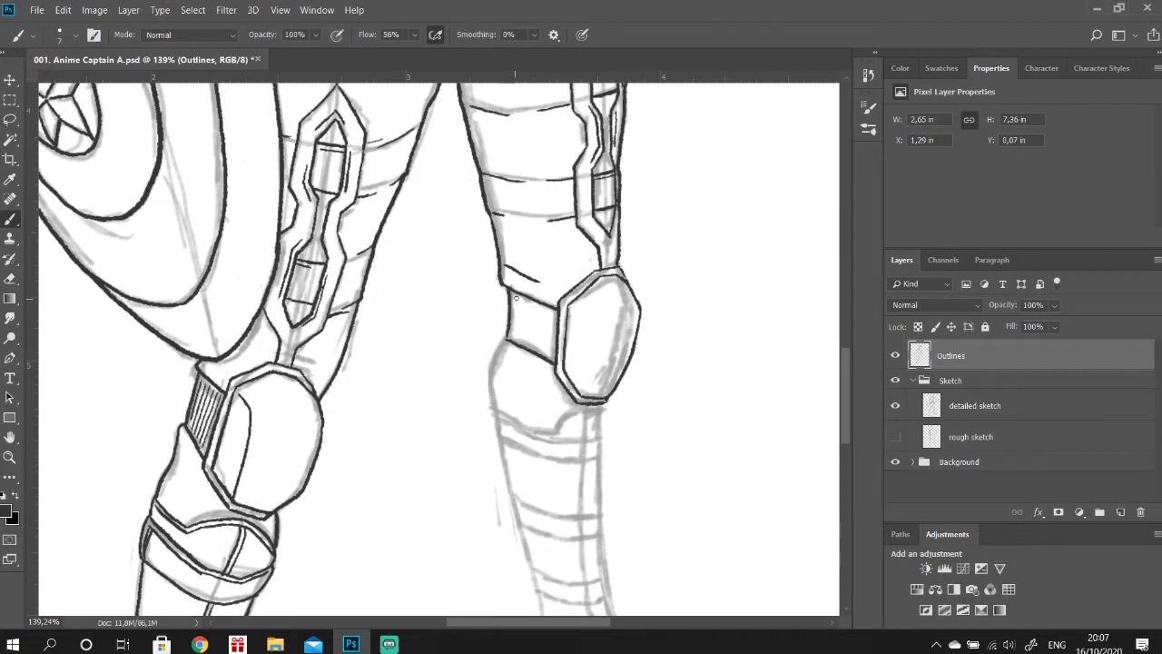
Ink a short line on the right shin and toggle the Eraser to clean it up.
scroll(549, 313, "down", 3)
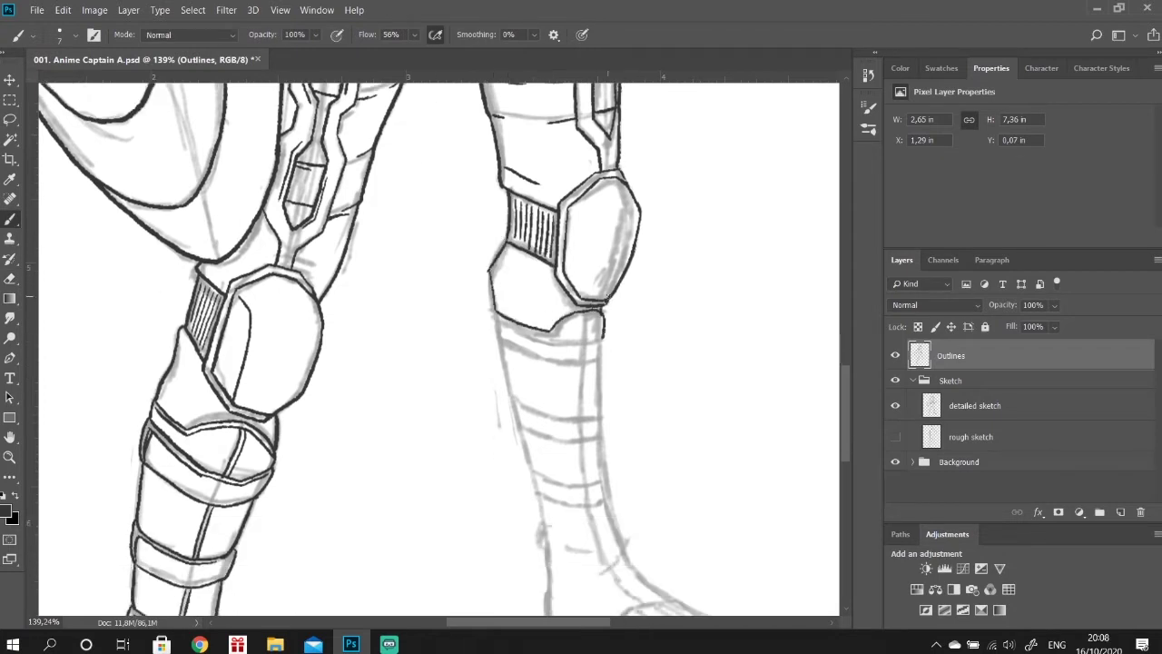
left_click_drag(593, 312, 594, 341)
scroll(496, 309, "down", 3)
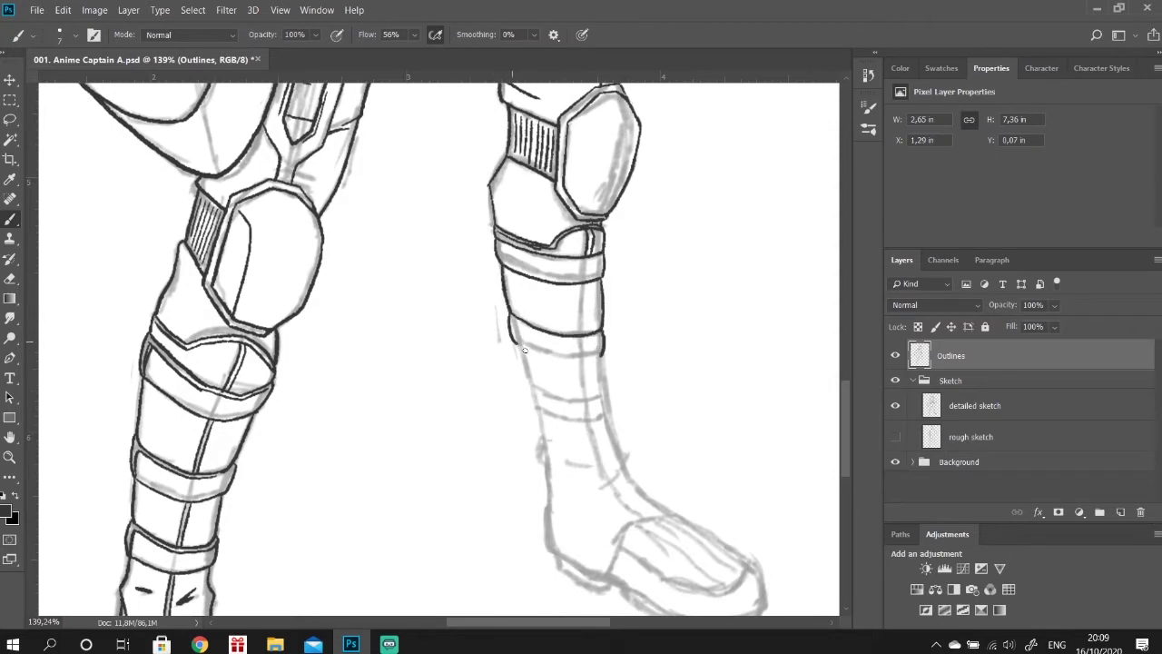
key("e")
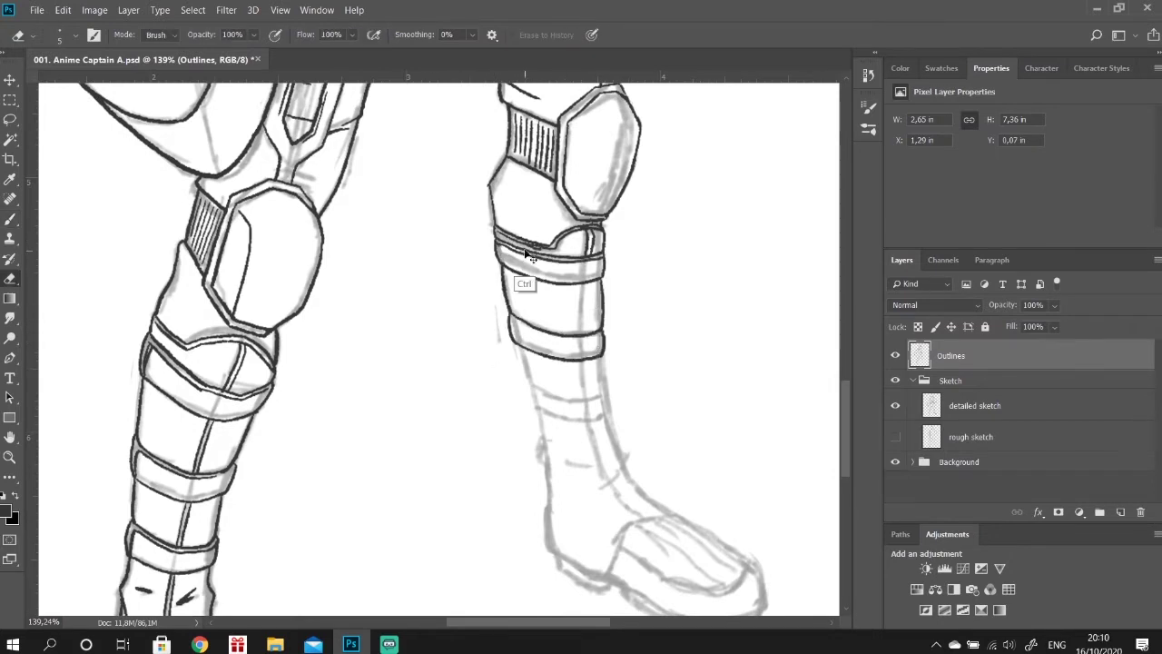
key("b")
scroll(598, 388, "down", 3)
Ink the right shin bands and boot outline.
left_click_drag(522, 261, 527, 295)
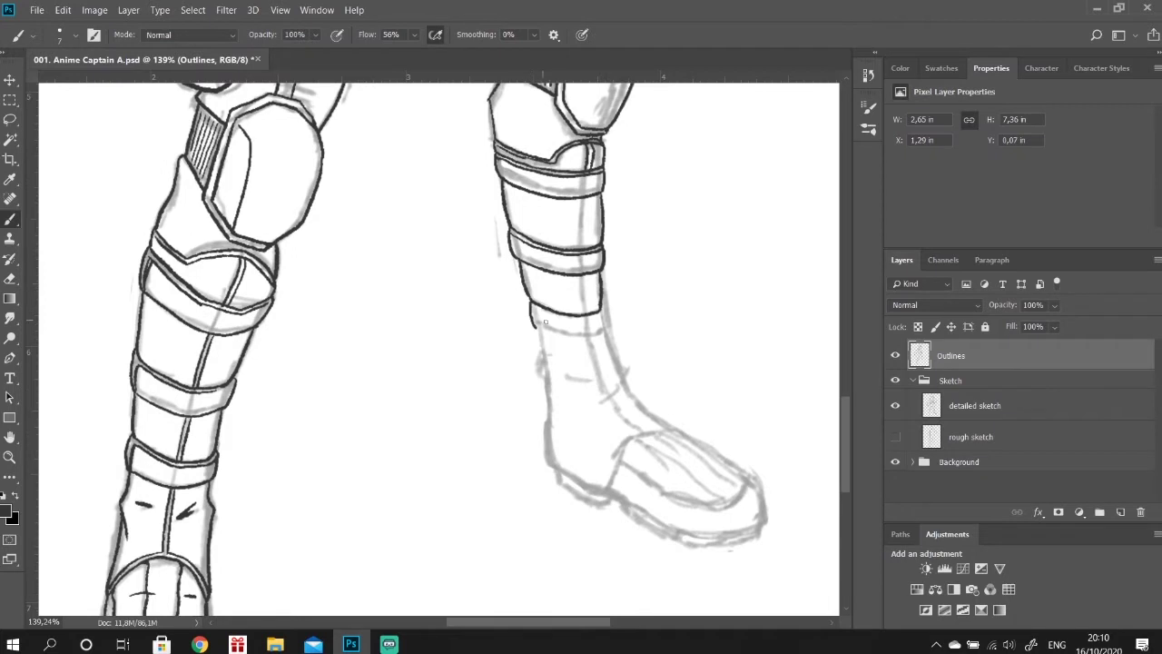
left_click_drag(584, 257, 588, 316)
scroll(588, 316, "down", 1)
mouse_move(541, 306)
left_mouse_down()
mouse_move(554, 443)
mouse_move(607, 464)
left_mouse_up()
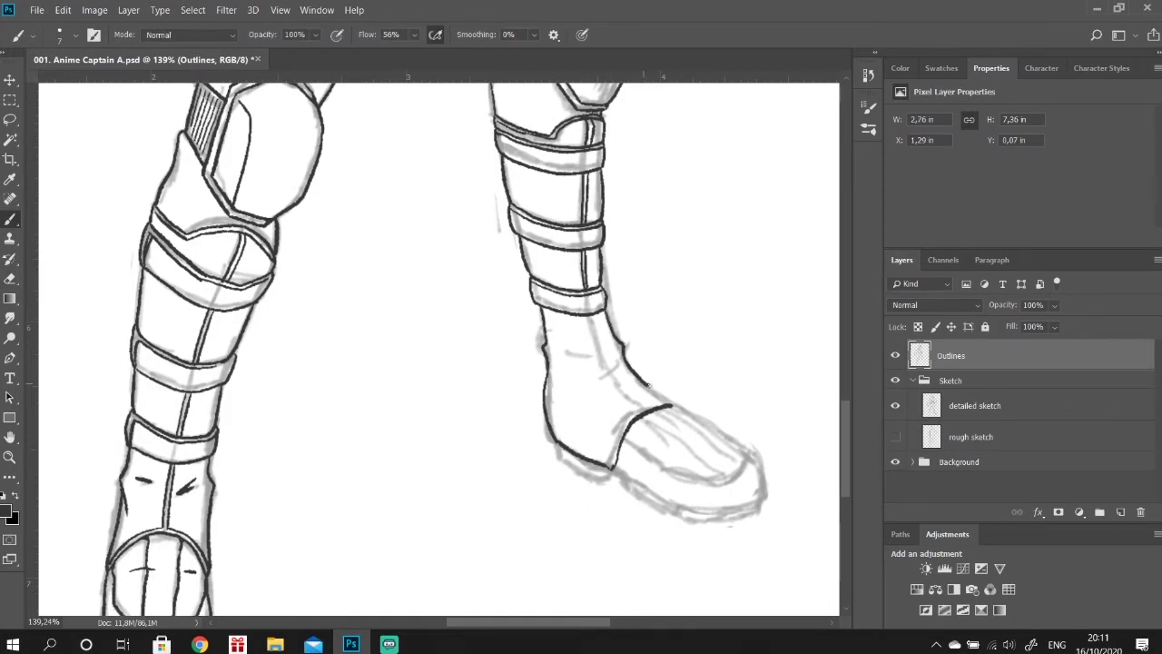
scroll(624, 389, "down", 5)
left_click_drag(614, 321, 679, 361)
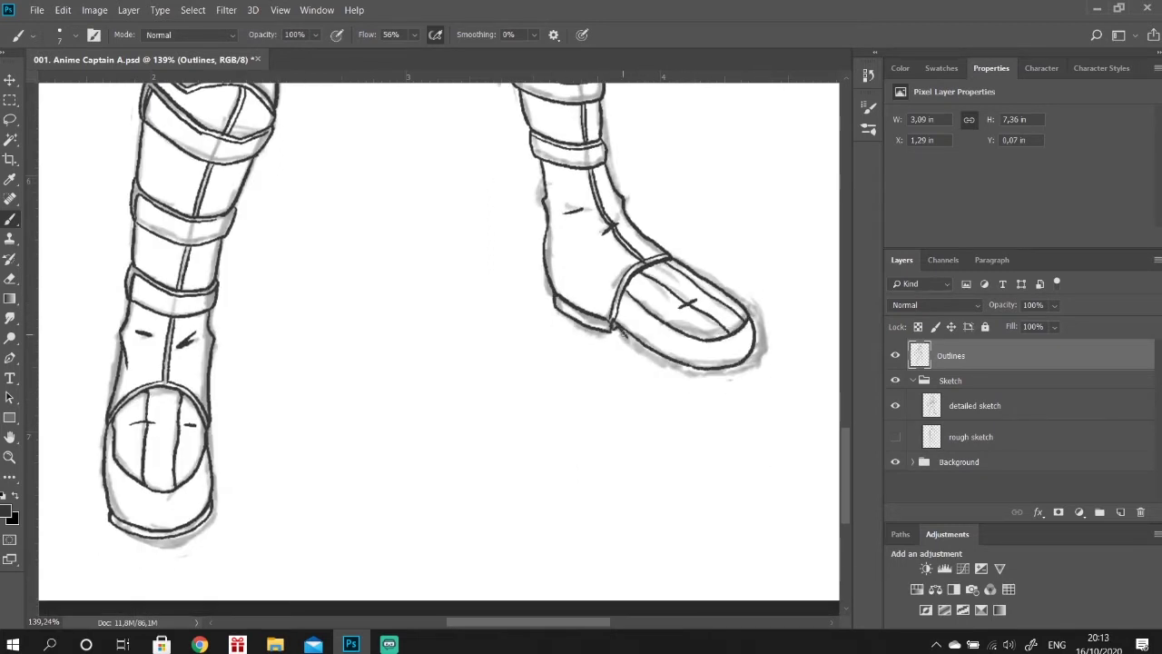
scroll(747, 361, "up", 15)
scroll(636, 363, "right", 3)
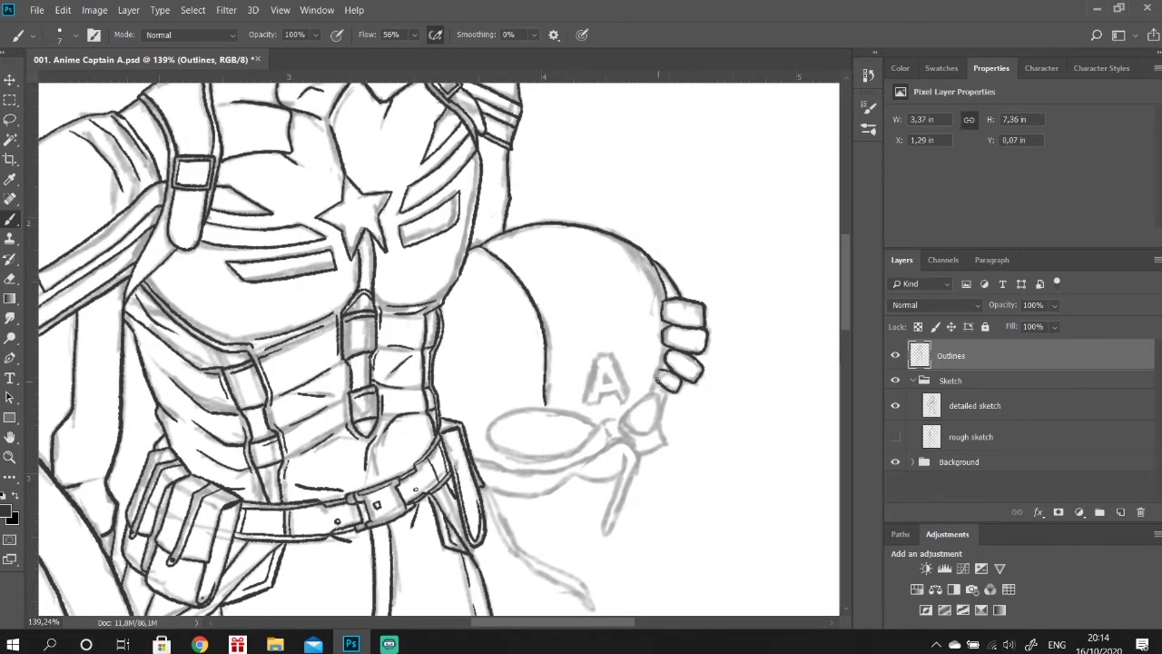
Ink the strap hanging below the helmet held in the hand.
scroll(506, 393, "down", 2)
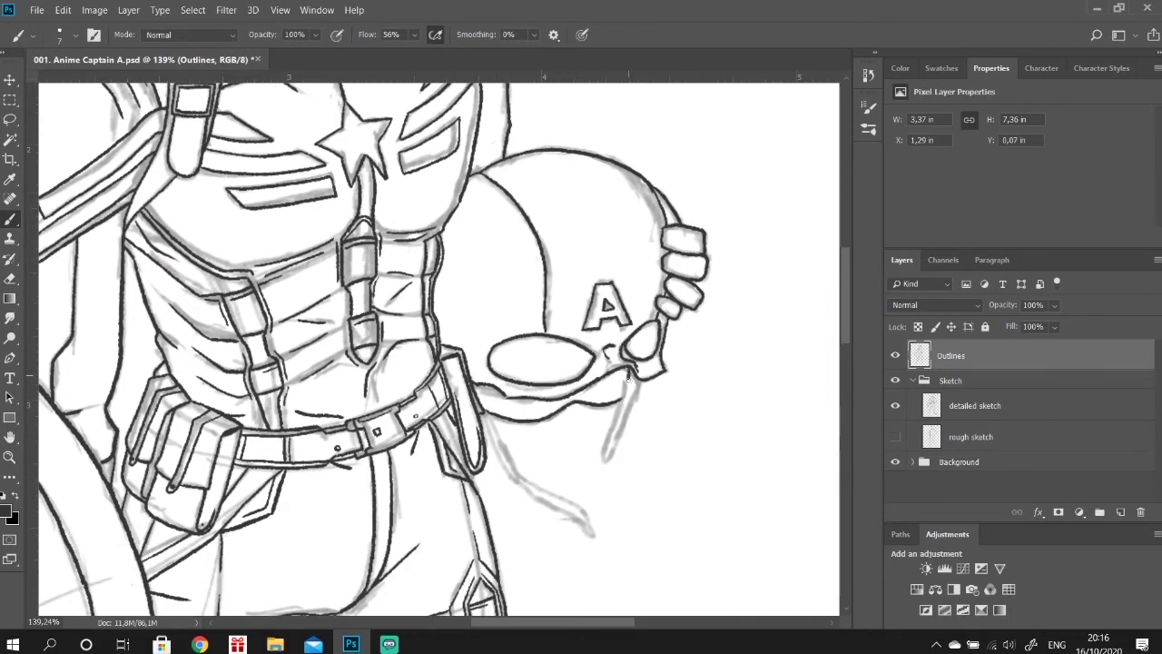
left_click_drag(490, 417, 596, 539)
Hide the detailed sketch layer and redraw the crotch line with shorter strokes.
key("ctrl+0")
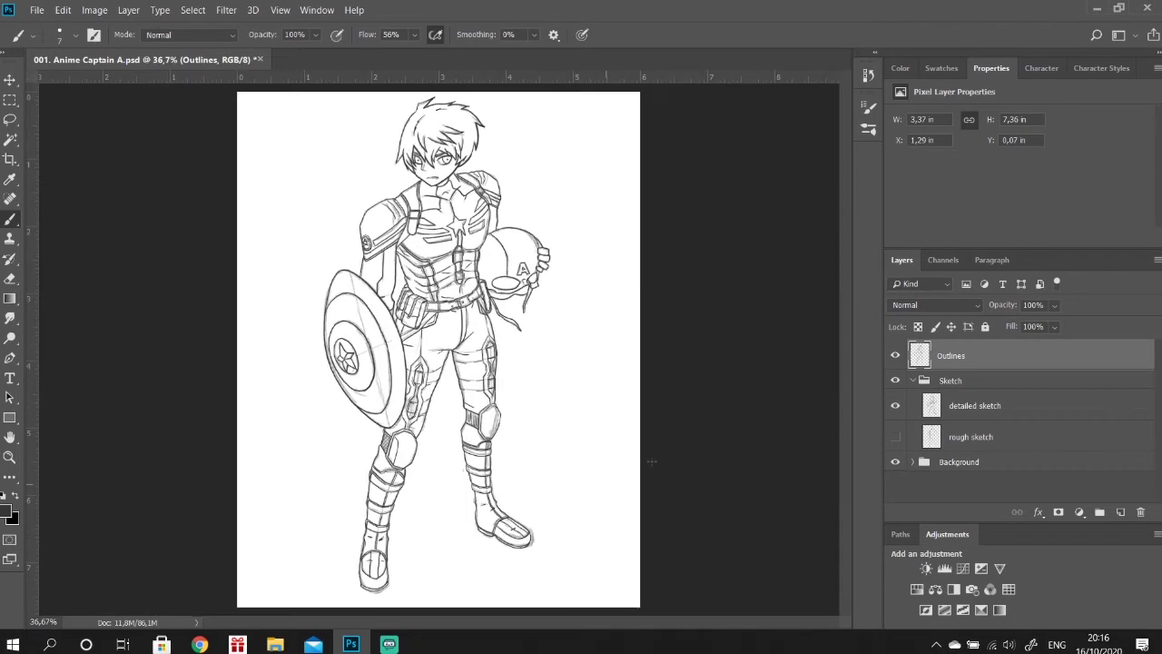
left_click(896, 404)
scroll(442, 306, "up", 5)
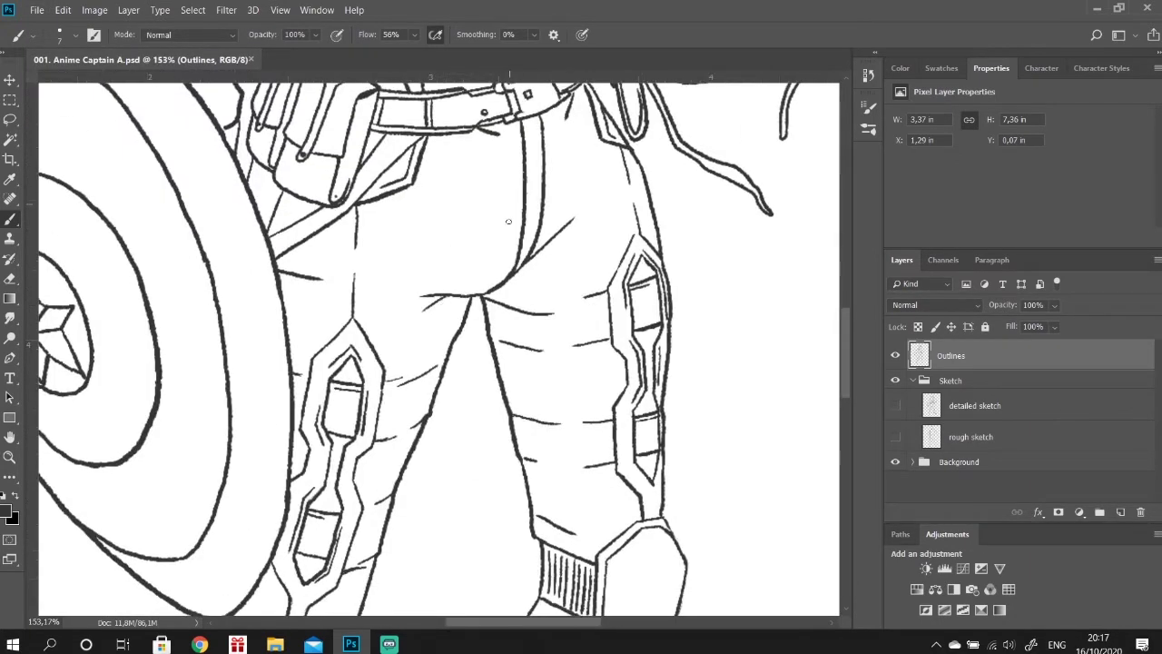
left_click_drag(509, 222, 491, 291)
key("ctrl+z")
left_click_drag(525, 181, 519, 247)
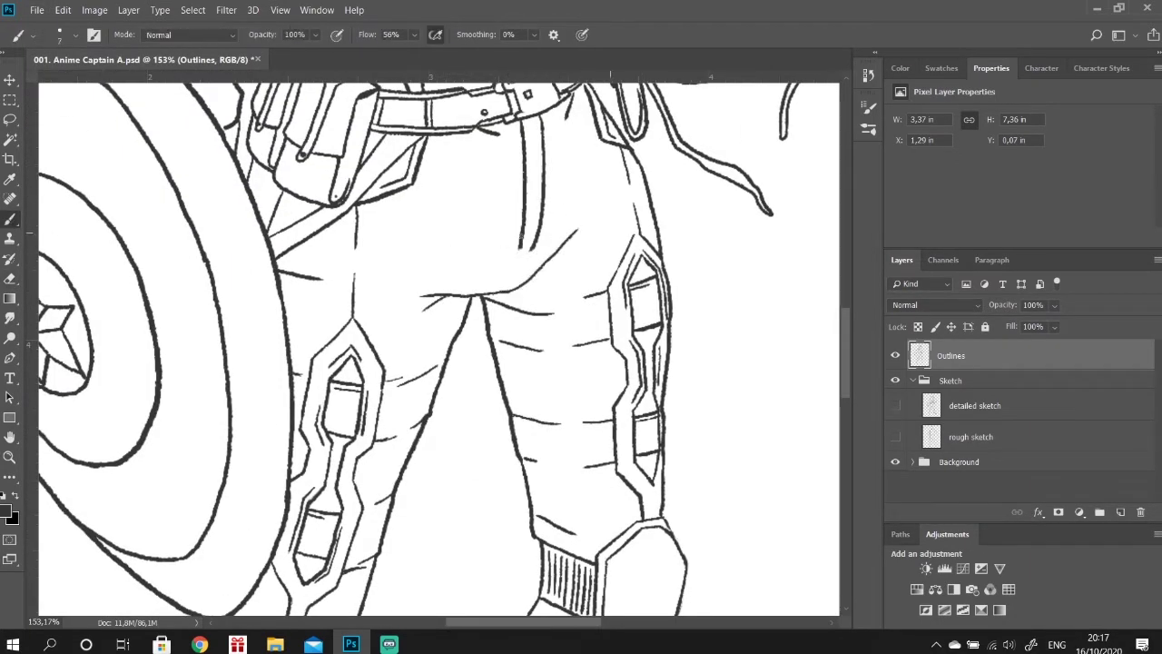
scroll(525, 179, "down", 2)
scroll(525, 179, "down", 3)
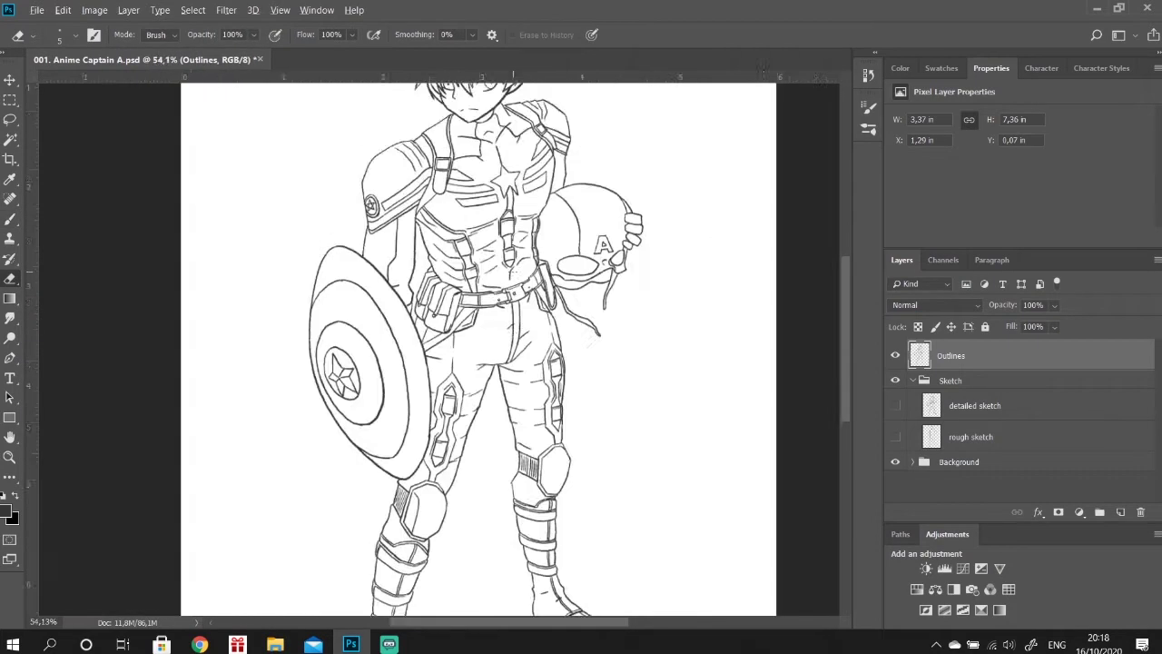
scroll(526, 179, "down", 2)
Save a copy as a JPEG at maximum quality 12, then add a new empty layer.
key("ctrl+shift+s")
left_click(222, 352)
left_click(164, 481)
left_click(449, 493)
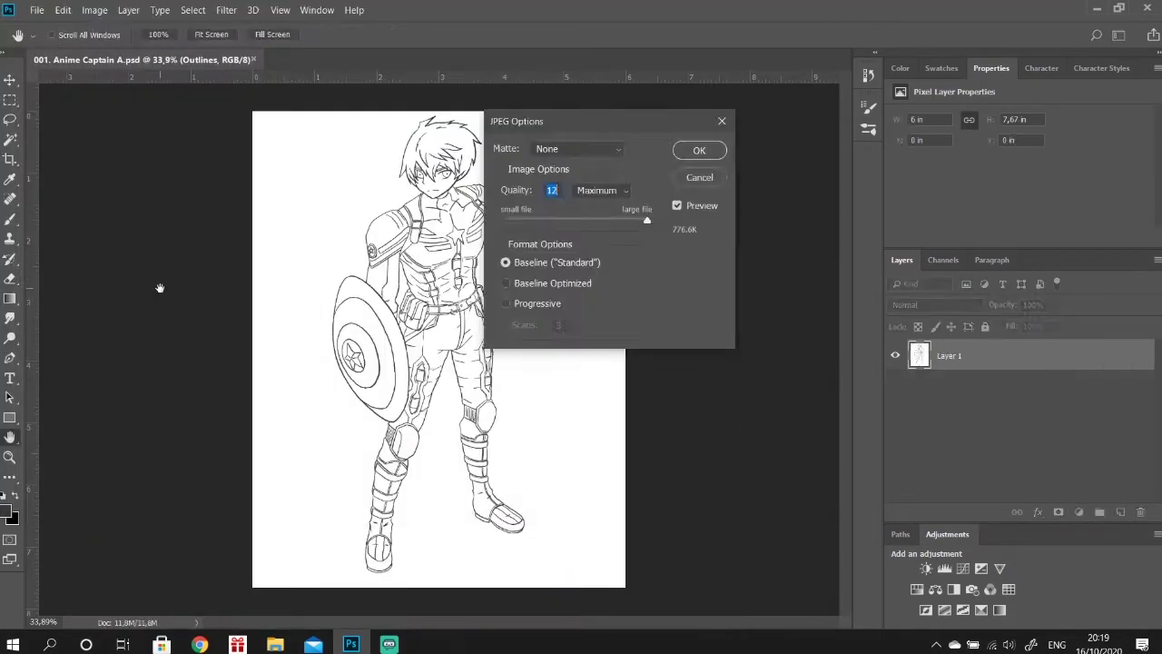
left_click(758, 148)
Rename the new layer, typing 'Sh' as its part name.
double_click(950, 386)
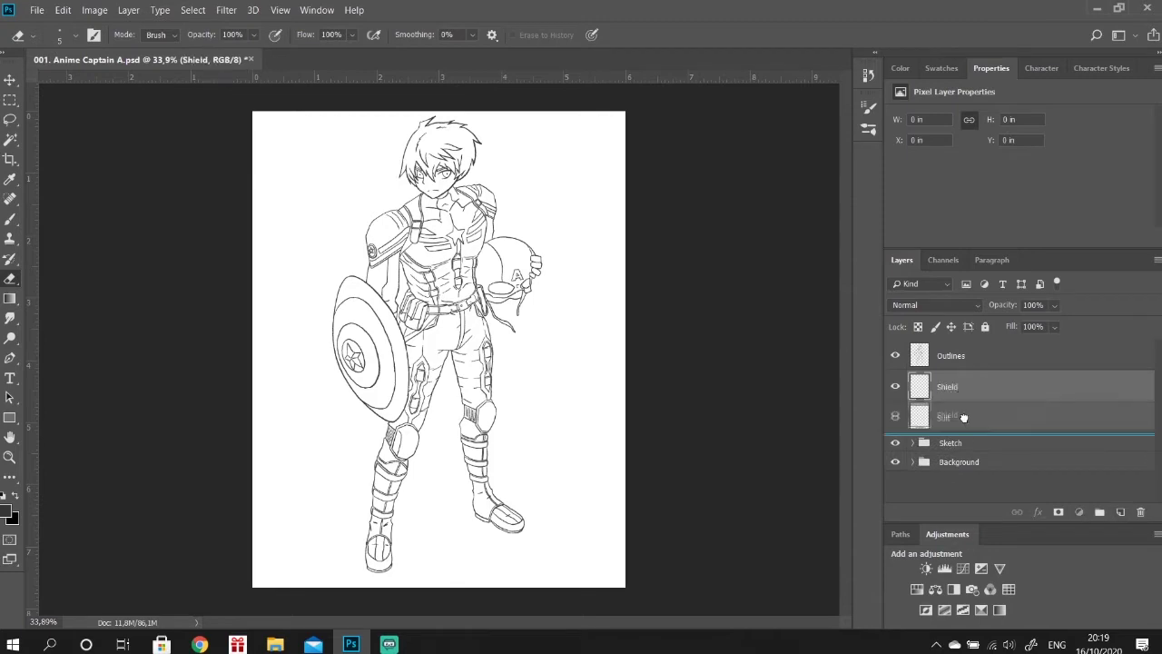
type("Sh")
key("Return")
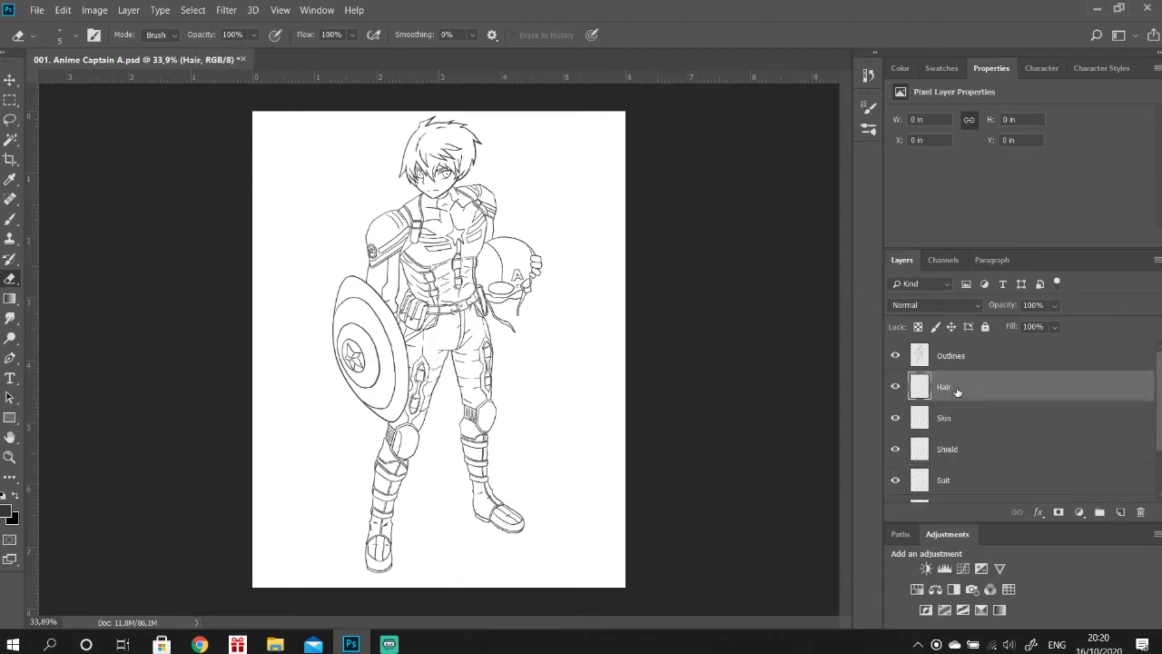
type("Boots + Bel")
Switch to Magic Wand colour selection and brush presets to fill the parts with flat grey.
scroll(570, 176, "up", 3)
key("w")
key("alt+bracketright")
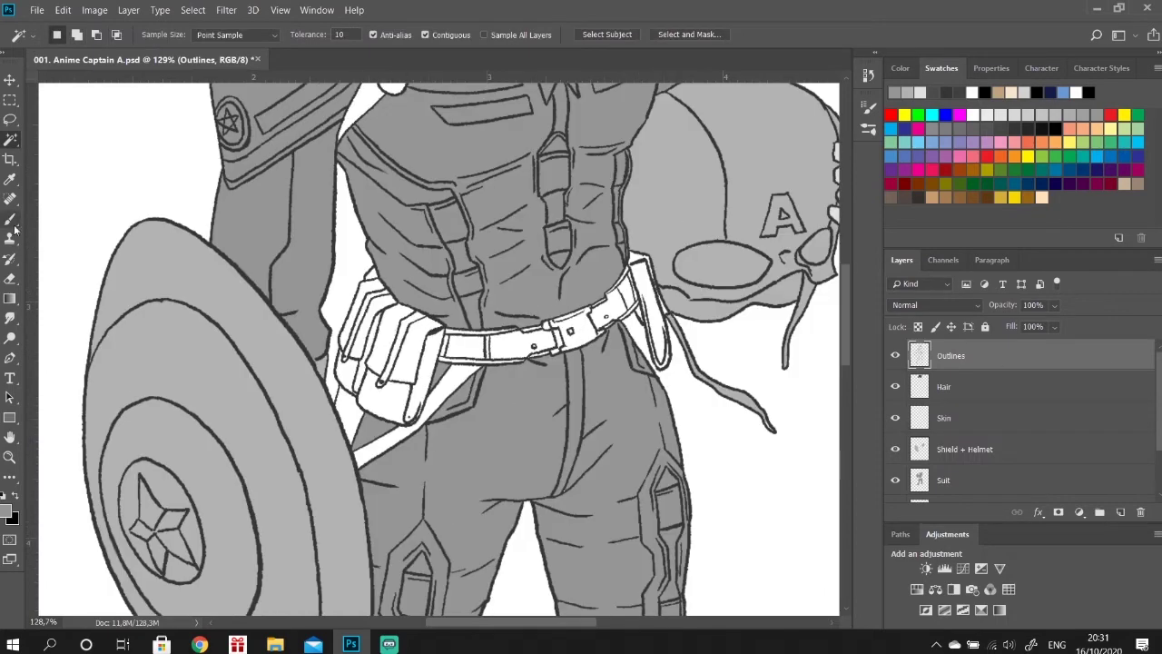
left_click(59, 34)
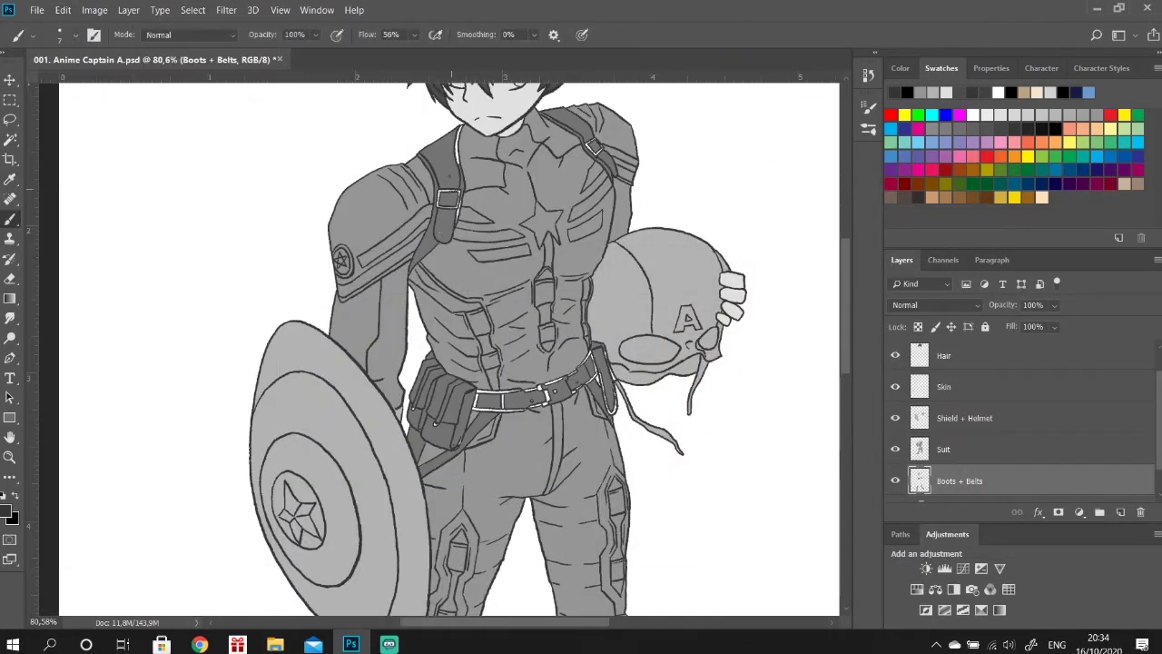
Paint brown hair and tan skin on clipped base-colour layers, showing the skin layer again.
scroll(451, 150, "up", 2)
scroll(458, 216, "up", 2)
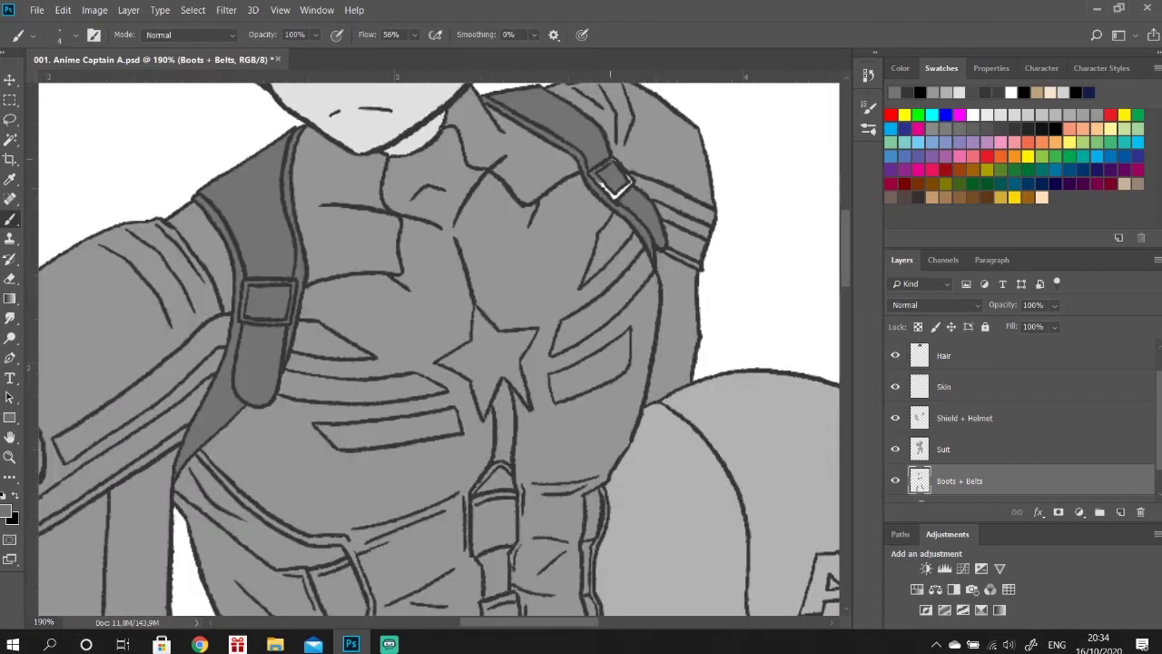
scroll(439, 348, "down", 5)
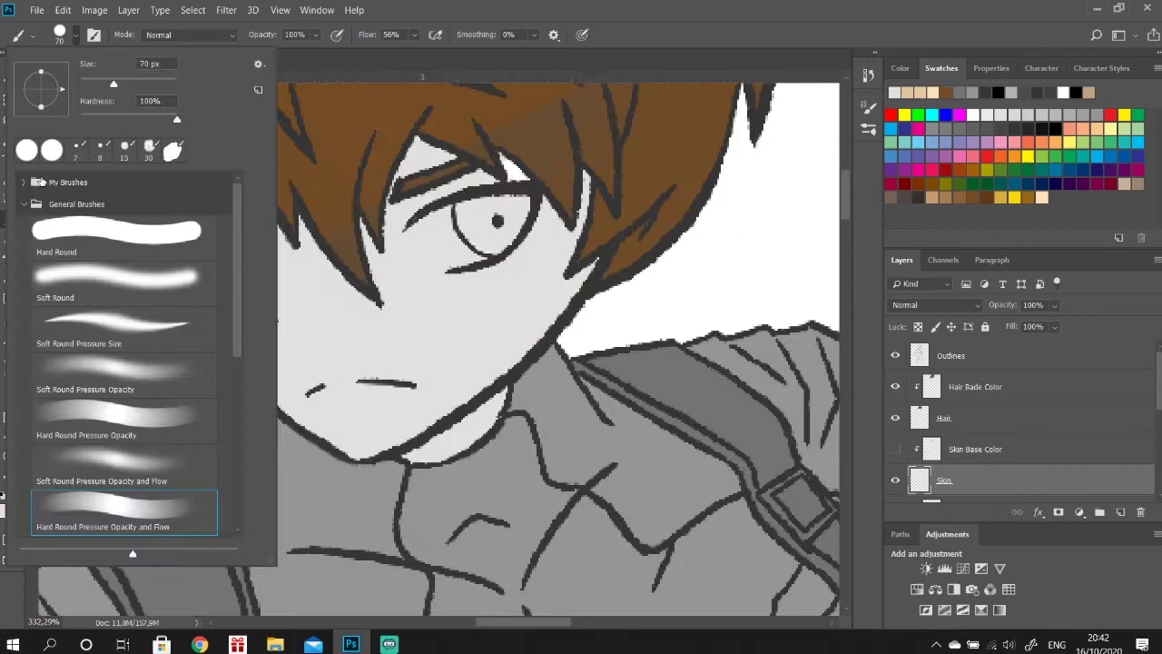
left_click(511, 161)
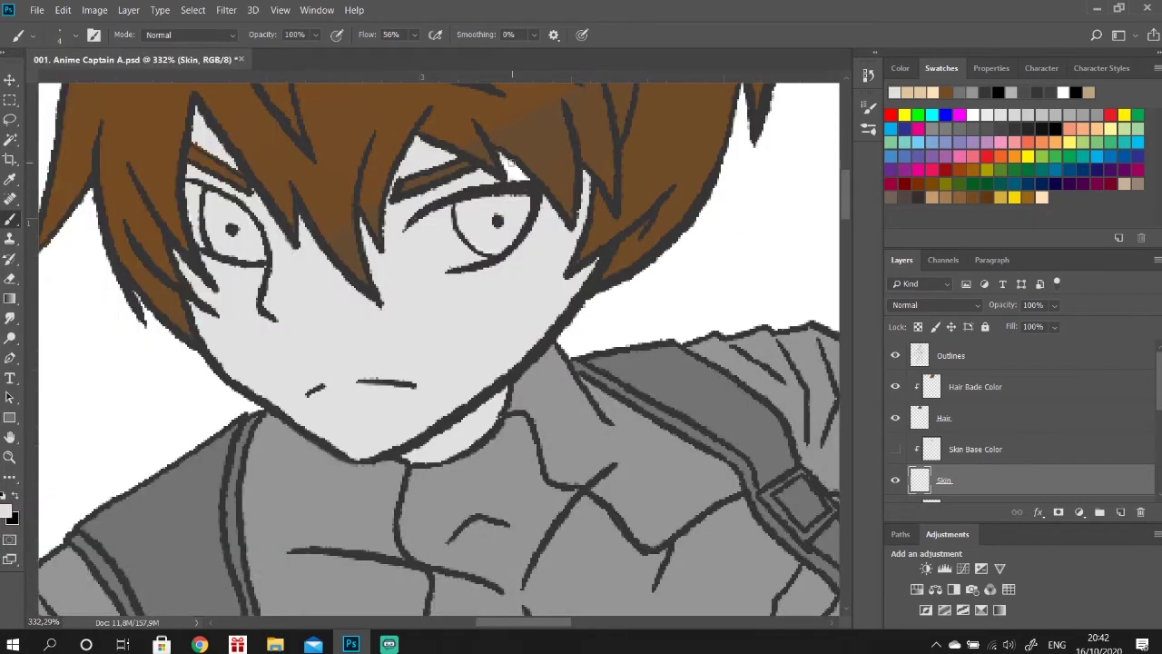
left_click(896, 449)
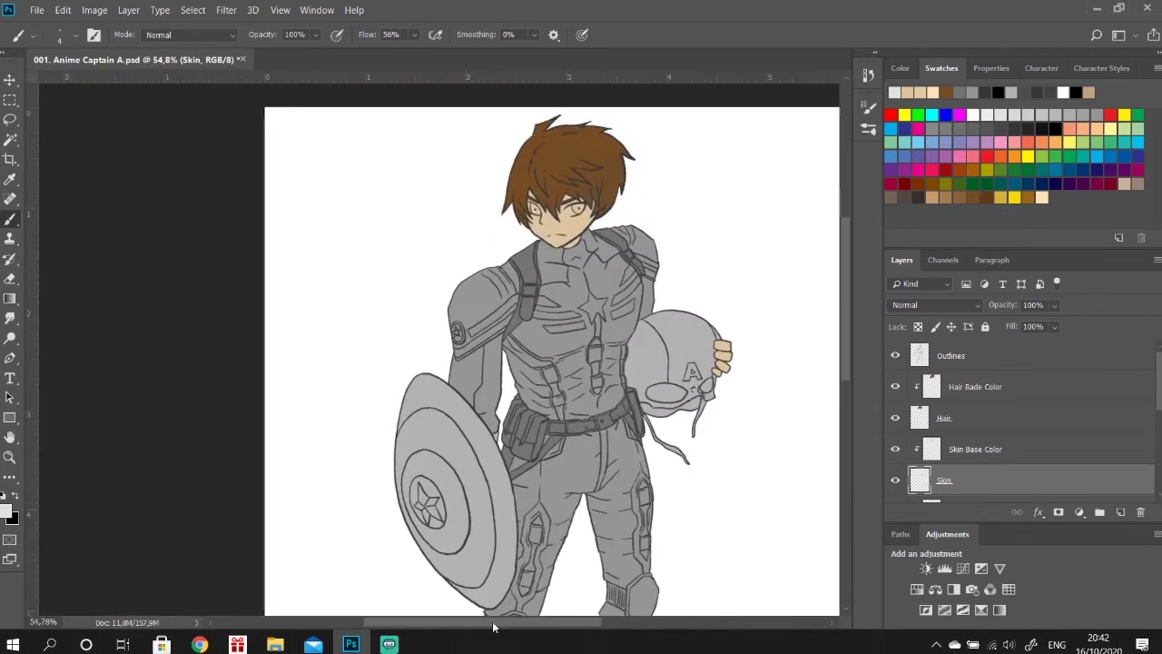
double_click(113, 498)
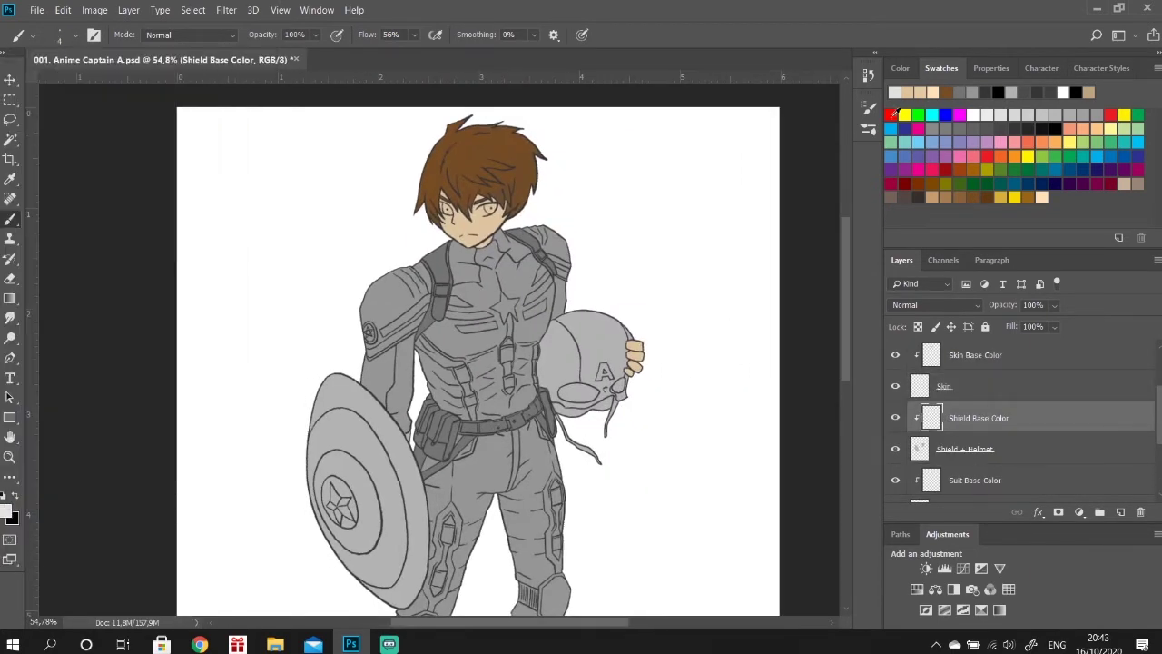
Paint the shield red and fill its rings pale pink.
mouse_move(336, 390)
left_mouse_down()
mouse_move(381, 544)
mouse_move(319, 446)
mouse_move(350, 473)
left_mouse_up()
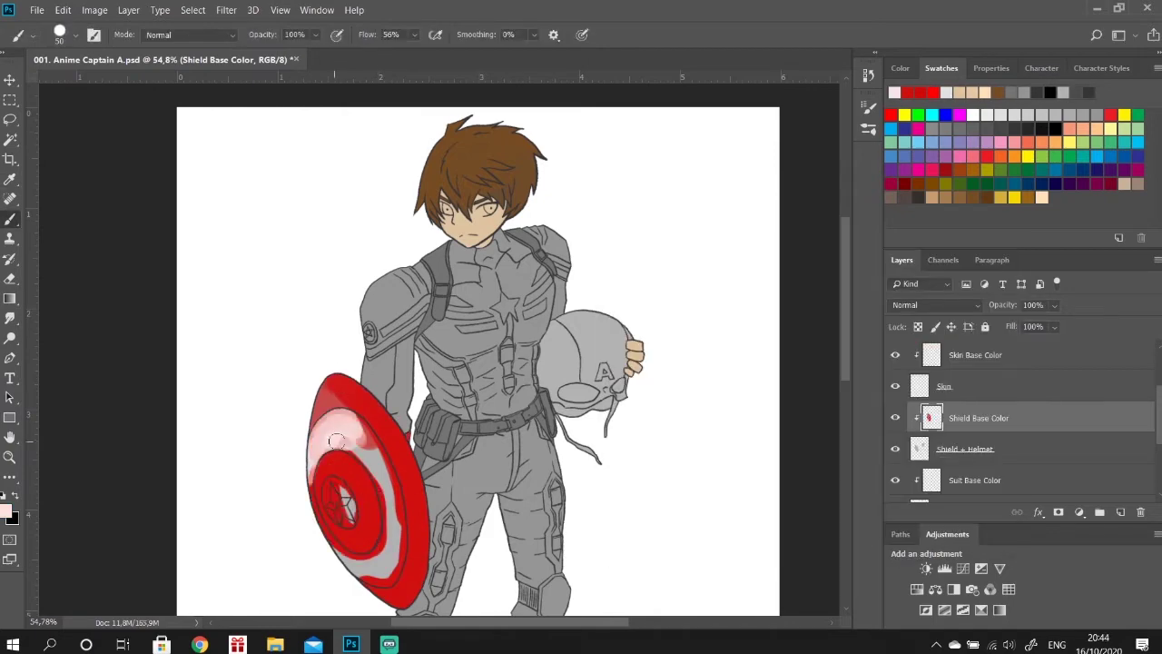
left_click_drag(336, 417, 381, 490)
scroll(372, 490, "up", 4)
left_click_drag(399, 291, 427, 418)
mouse_move(245, 327)
left_mouse_down()
mouse_move(423, 475)
mouse_move(359, 312)
left_mouse_up()
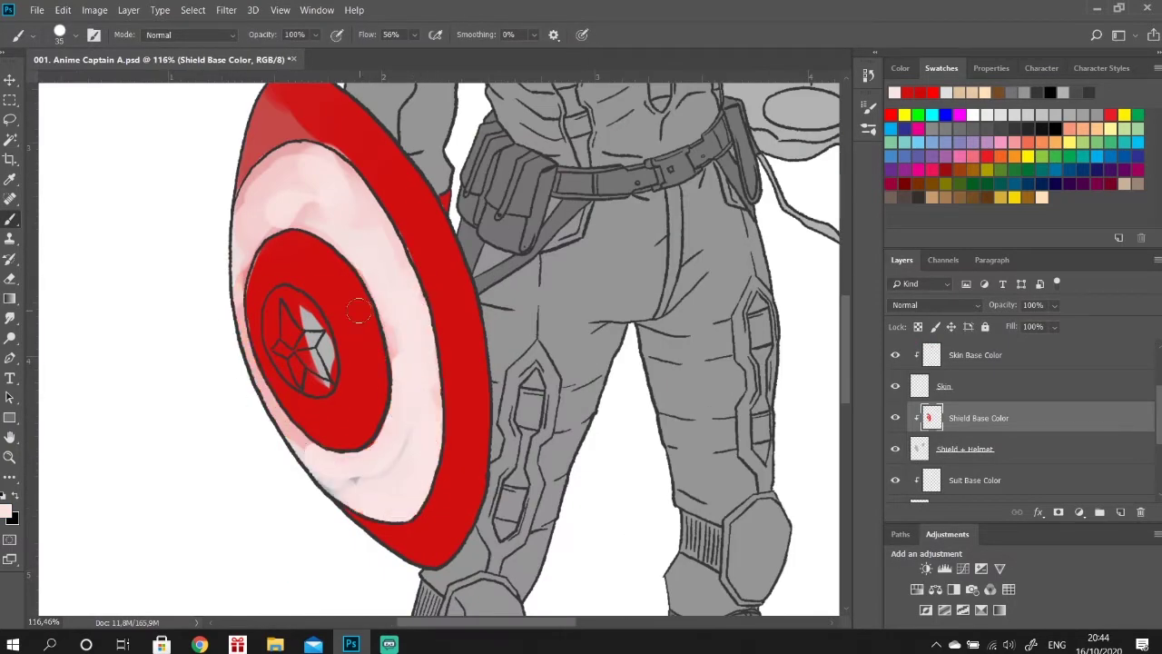
Choose blue for the shield centre and undo the stray strokes there.
left_click(918, 155)
left_click(900, 68)
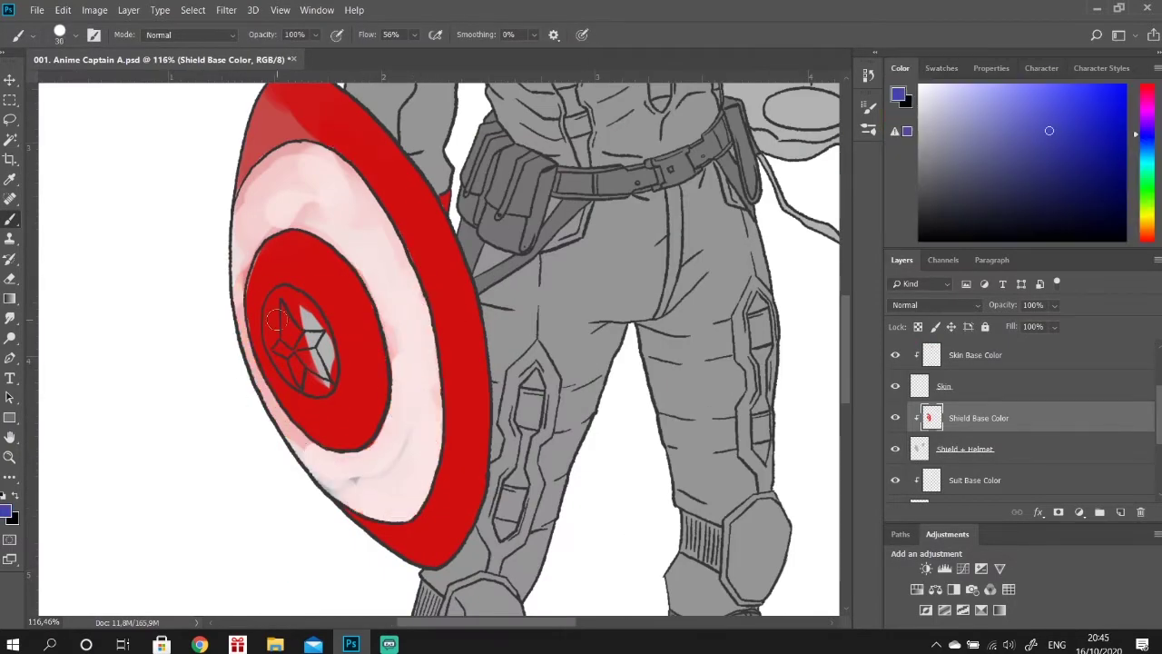
key("ctrl+z")
left_click(941, 68)
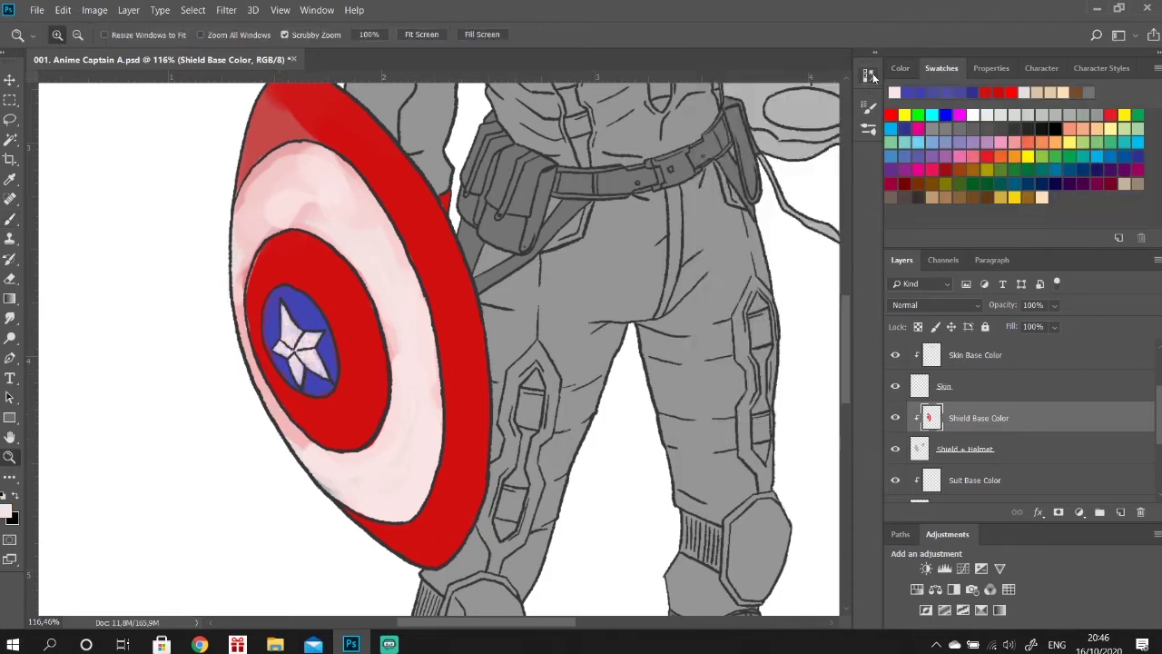
Zoom in and touch up the shield's red ring.
left_click_drag(232, 273, 272, 273)
left_click(891, 113)
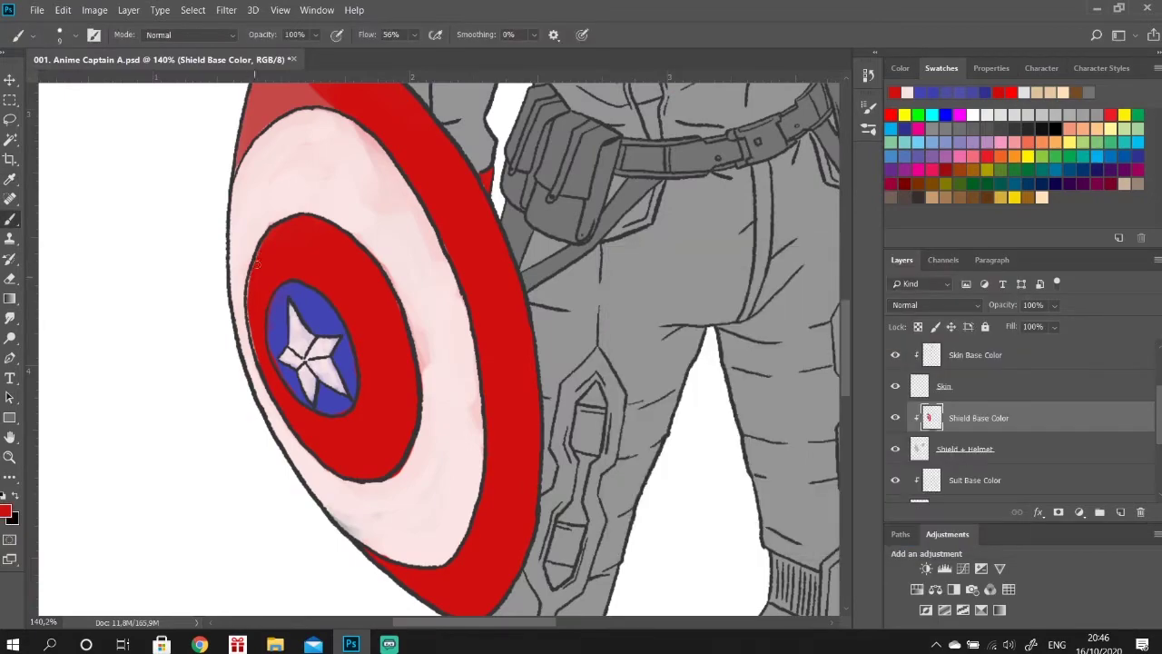
left_click_drag(396, 311, 345, 311)
scroll(293, 207, "up", 2)
scroll(332, 462, "down", 3)
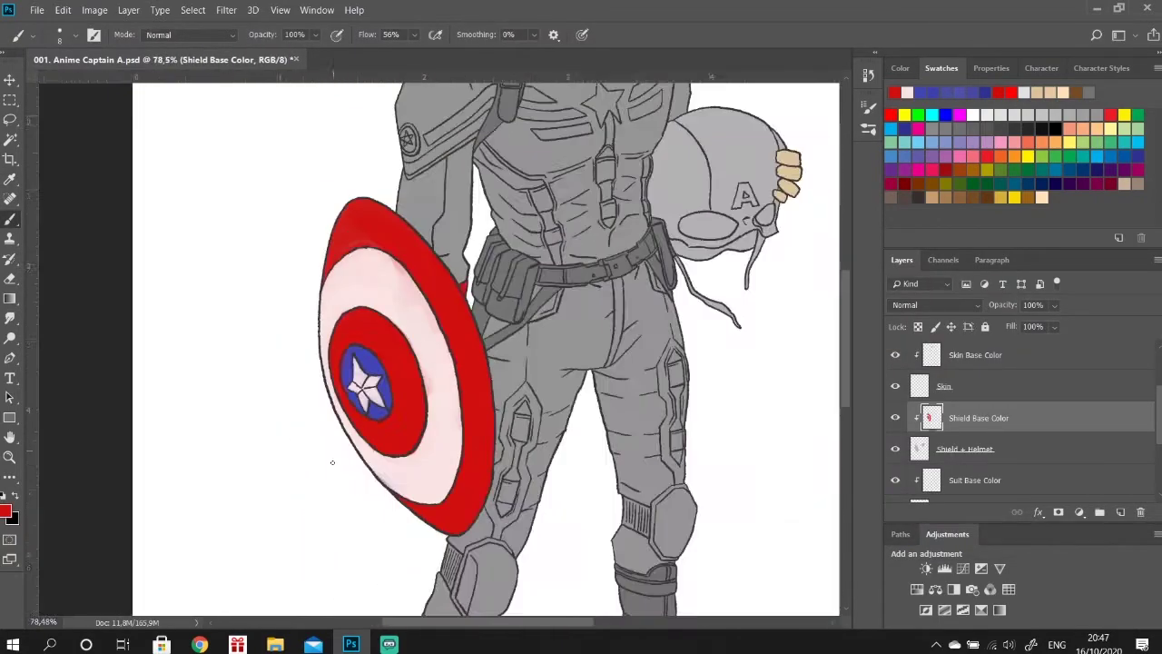
scroll(332, 462, "down", 2)
left_click(1111, 182)
Paint the helmet purple, then repaint it a lighter purple.
left_click(908, 70)
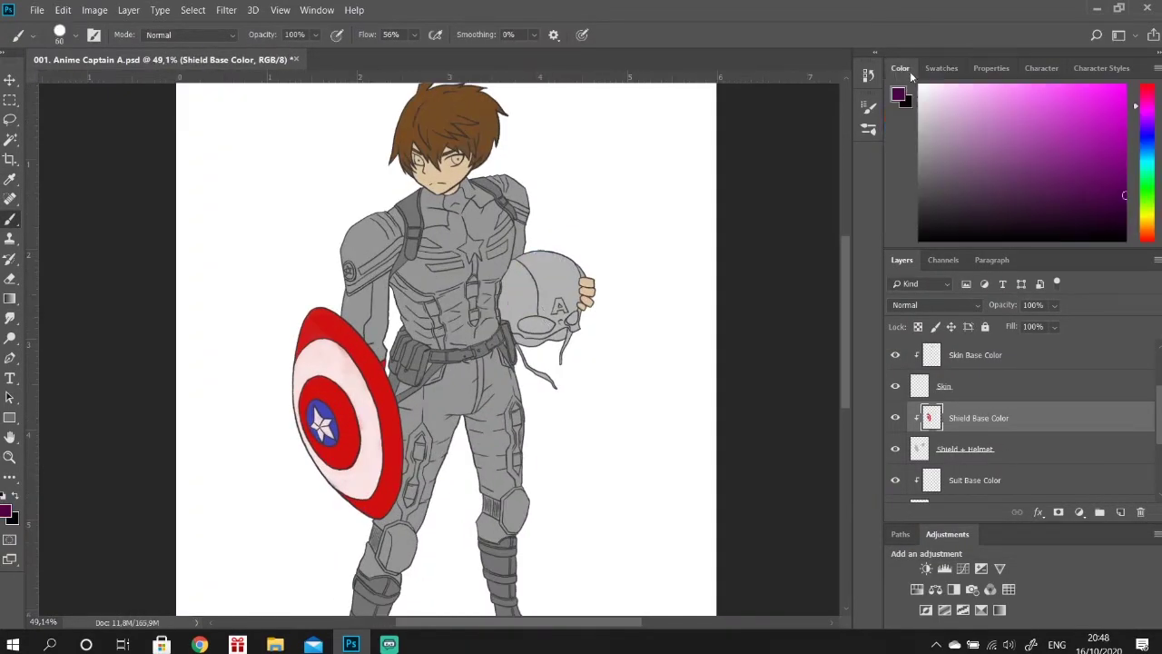
left_click_drag(522, 272, 551, 328)
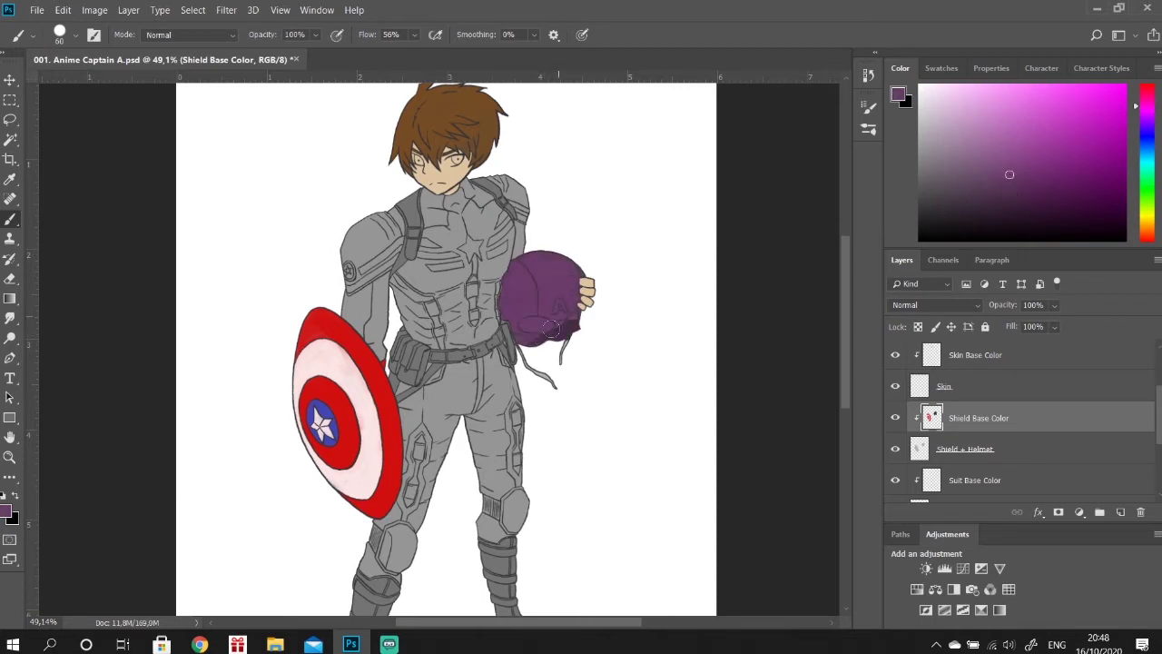
left_click(1010, 158)
left_click_drag(522, 268, 554, 322)
scroll(545, 291, "up", 3)
Paint the helmet's eye openings near-black and its A white.
left_click(990, 216)
mouse_move(450, 318)
left_mouse_down()
mouse_move(526, 329)
mouse_move(583, 298)
left_mouse_up()
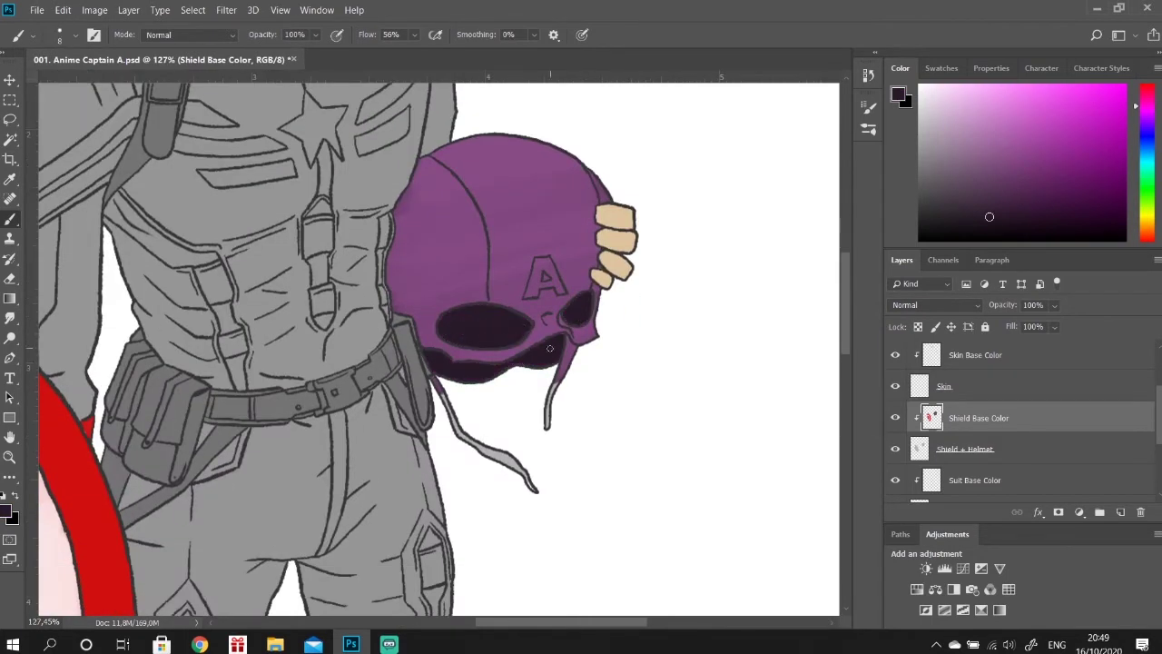
left_click(941, 68)
left_click(974, 114)
mouse_move(535, 261)
left_mouse_down()
mouse_move(545, 277)
mouse_move(486, 354)
mouse_move(579, 343)
left_mouse_up()
scroll(540, 272, "up", 3)
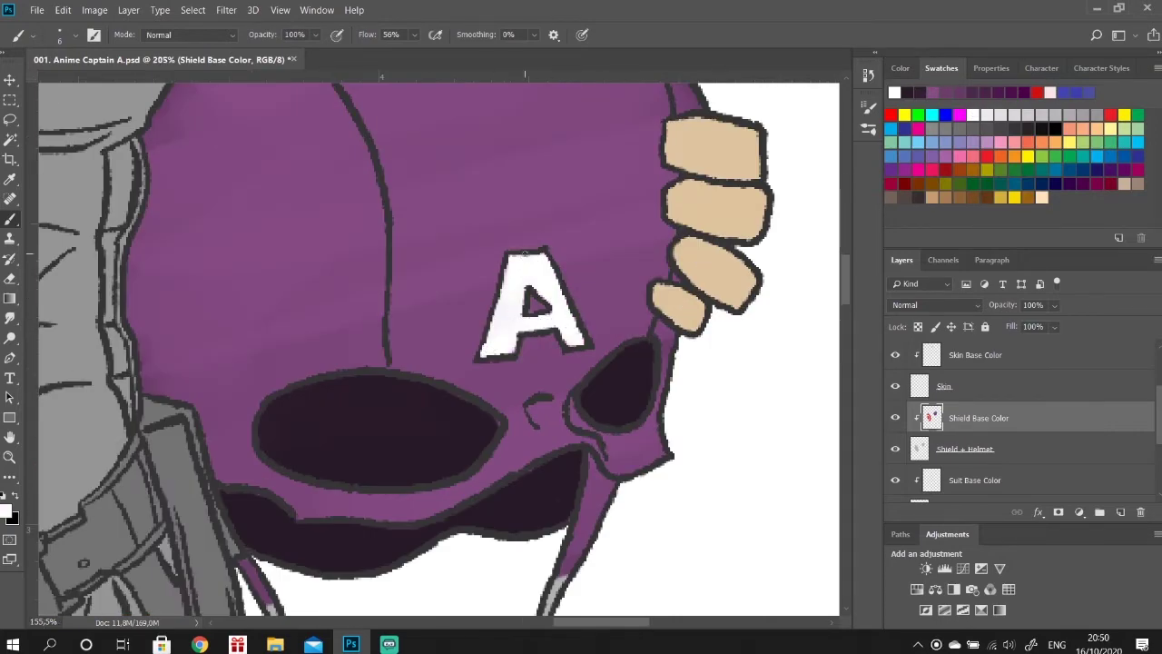
Paint the suit purple on the Suit Base Color layer.
key("ctrl+0")
scroll(999, 418, "down", 2)
left_click(977, 418)
mouse_move(381, 209)
left_mouse_down()
mouse_move(472, 299)
mouse_move(481, 436)
left_mouse_up()
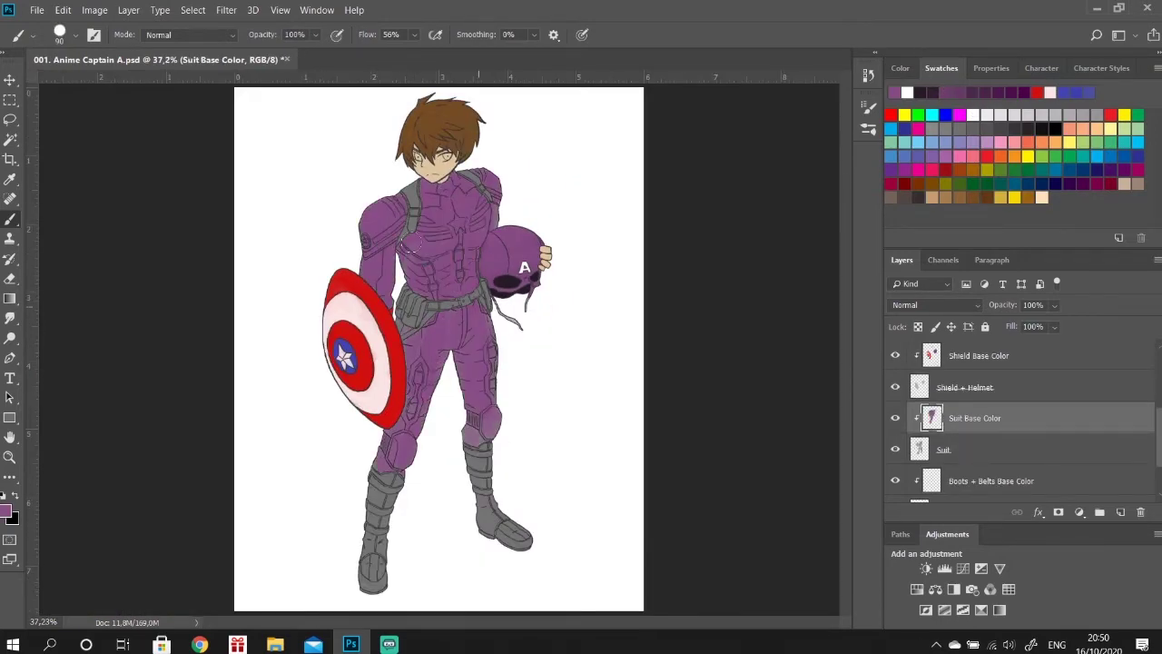
Paint both helmet straps brown on the Shield Base Color layer.
left_click(965, 193)
left_click(979, 355)
scroll(526, 299, "up", 5)
left_click_drag(726, 227, 690, 399)
left_click_drag(363, 255, 663, 581)
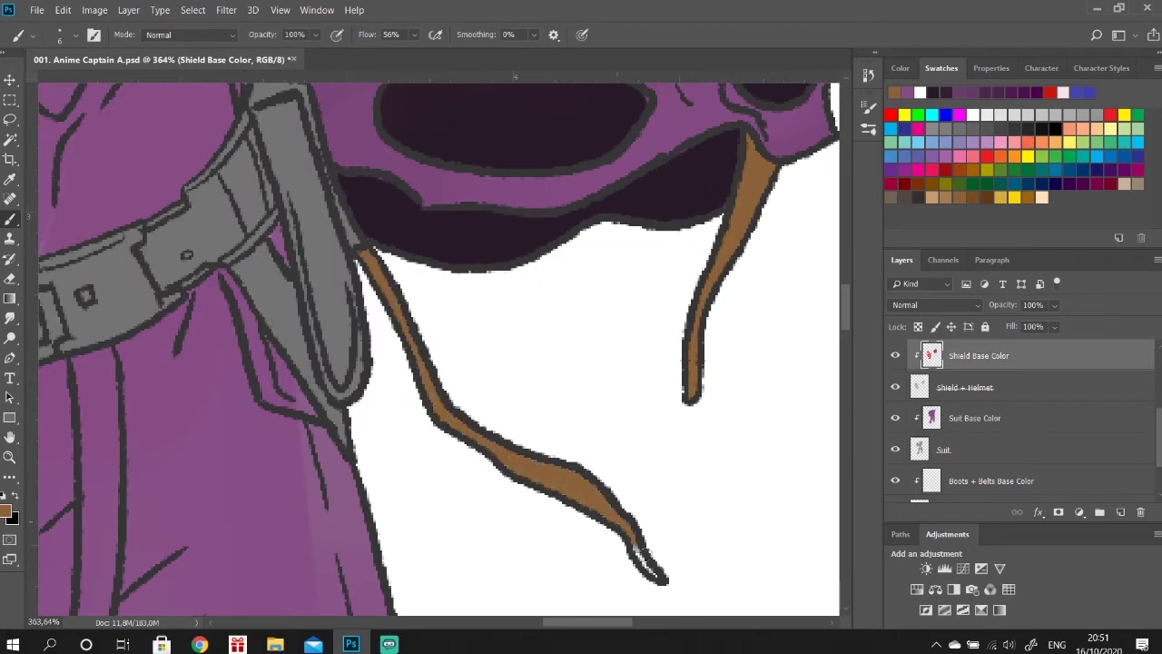
left_click(895, 355)
scroll(454, 345, "down", 3)
left_click(976, 418)
scroll(508, 254, "up", 3)
Paint the shoulder stripes and chest star pale pink-white.
left_click_drag(495, 238, 622, 295)
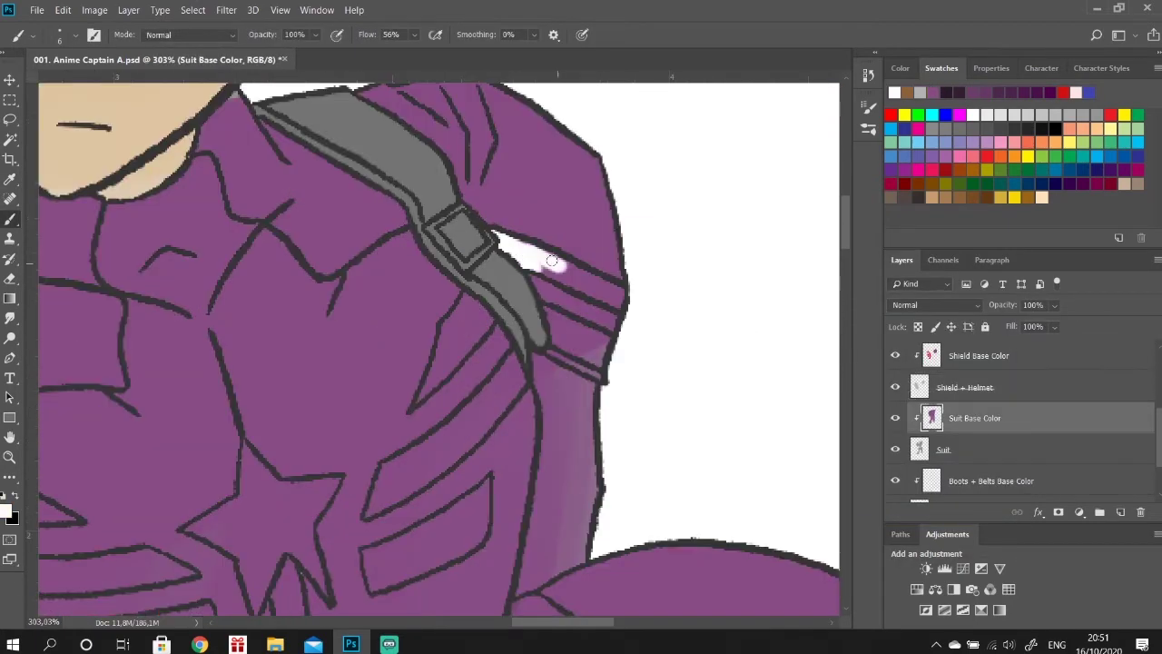
left_click_drag(545, 313, 597, 356)
mouse_move(477, 304)
left_mouse_down()
mouse_move(444, 341)
mouse_move(454, 359)
mouse_move(382, 508)
left_mouse_up()
scroll(390, 499, "down", 3)
left_click_drag(490, 273, 408, 340)
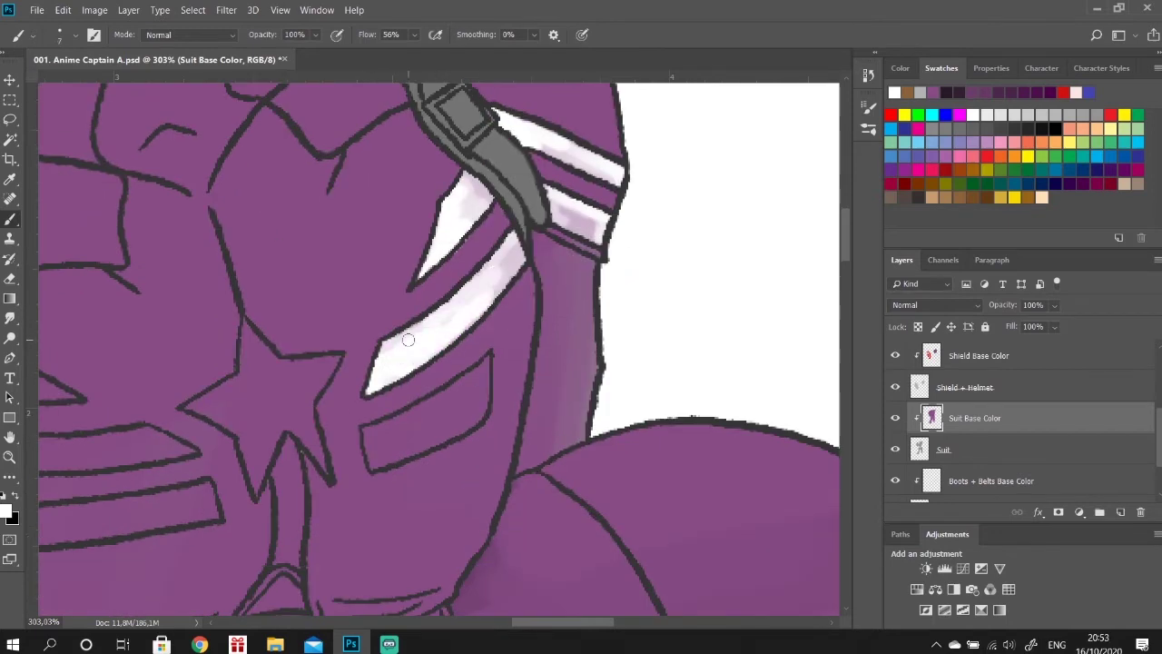
scroll(408, 340, "down", 3)
left_click_drag(482, 249, 410, 306)
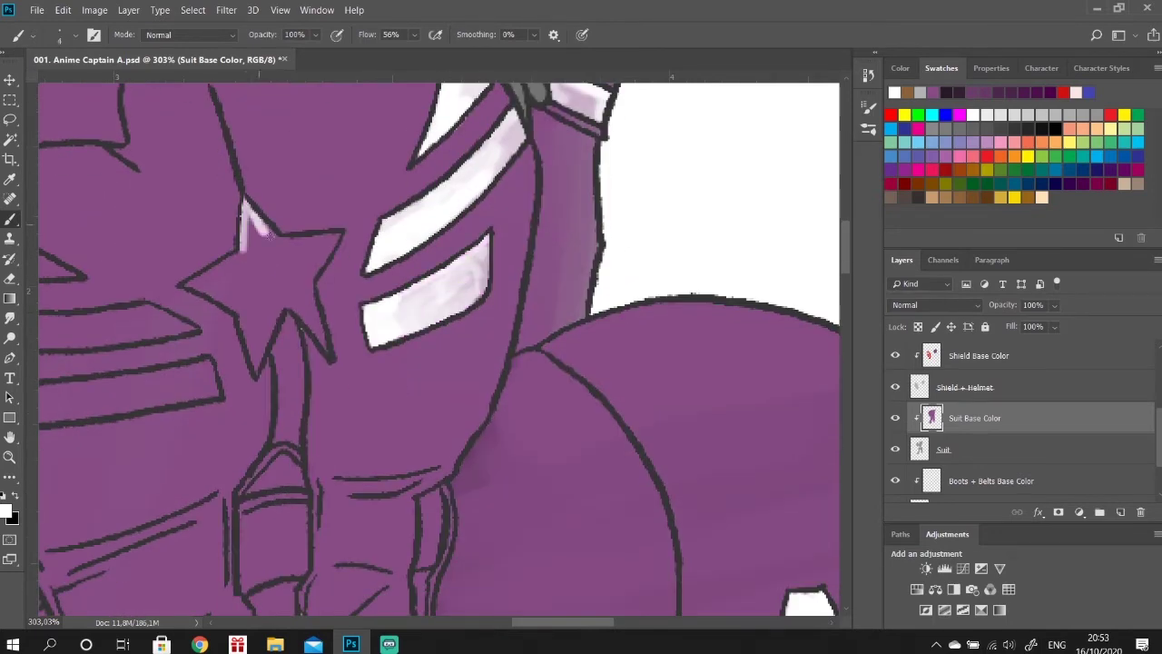
left_click_drag(264, 232, 325, 243)
left_click_drag(202, 283, 298, 298)
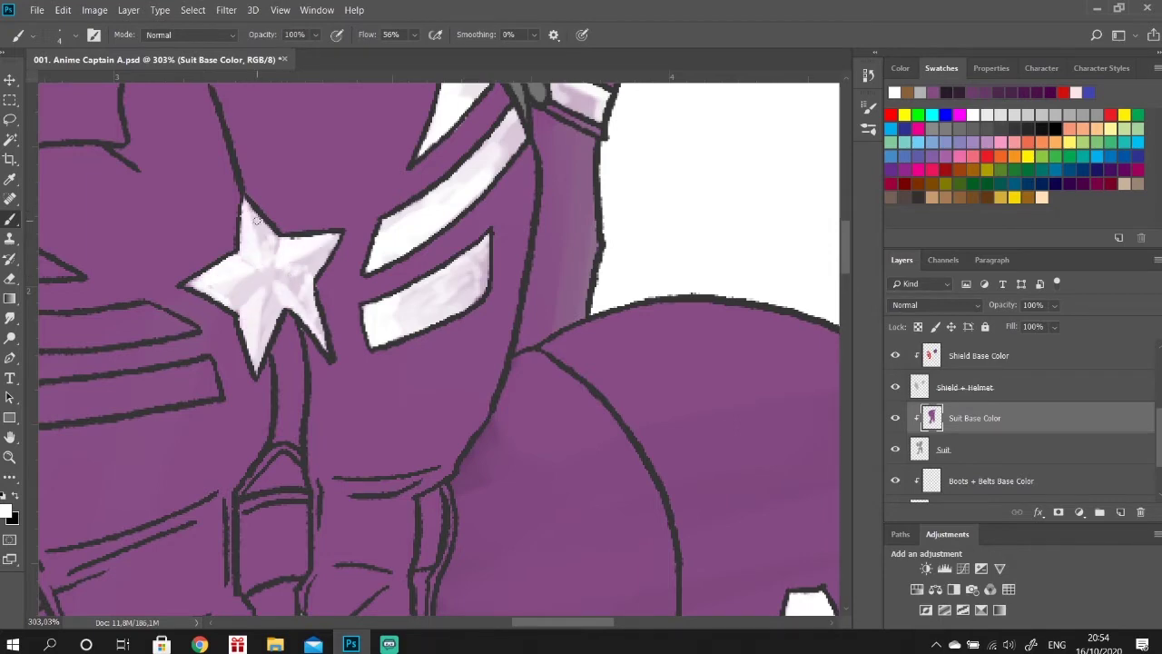
Paint the chest stripes and diagonal arm stripes pale pink.
scroll(257, 220, "down", 2)
left_click_drag(410, 334, 491, 349)
scroll(429, 286, "up", 2)
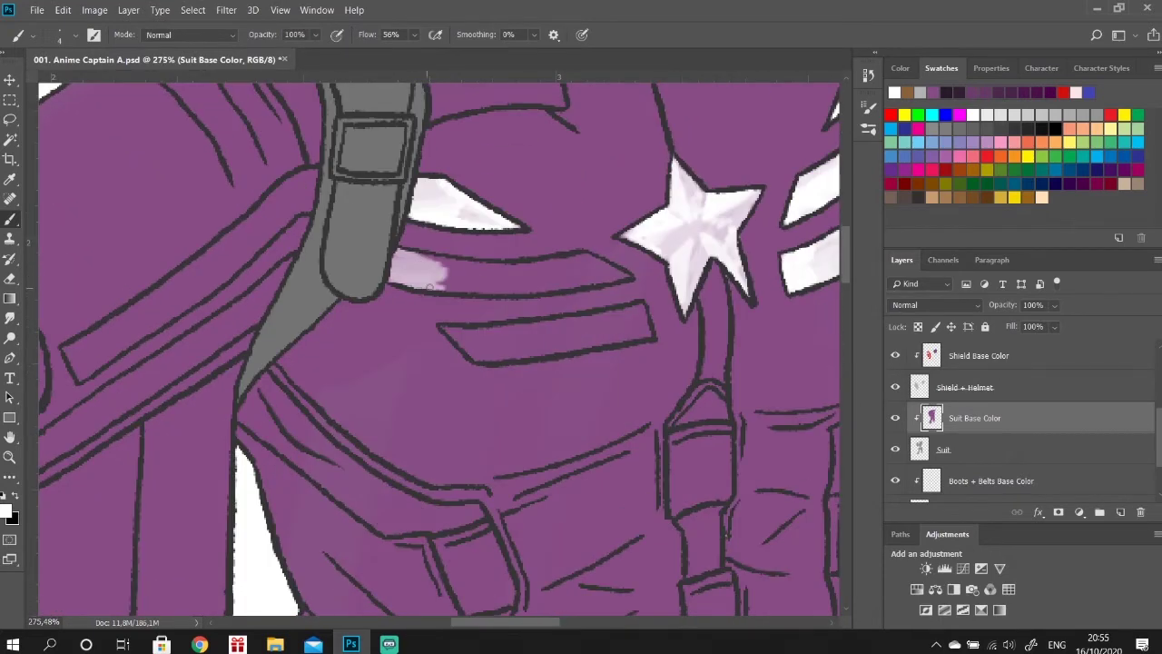
mouse_move(433, 287)
left_mouse_down()
mouse_move(626, 270)
mouse_move(400, 264)
left_mouse_up()
left_click_drag(449, 331, 640, 318)
mouse_move(313, 173)
left_mouse_down()
mouse_move(91, 344)
mouse_move(295, 205)
mouse_move(82, 359)
mouse_move(168, 313)
left_mouse_up()
left_click_drag(525, 623, 496, 624)
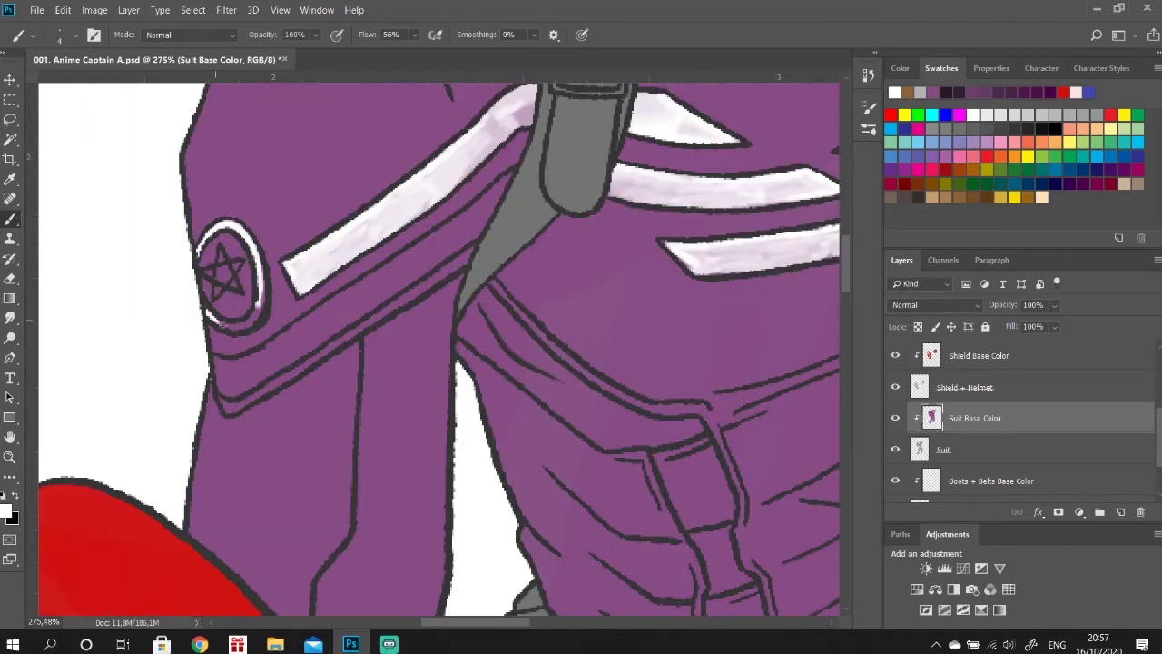
mouse_move(218, 379)
left_mouse_down()
mouse_move(413, 265)
mouse_move(504, 182)
mouse_move(387, 279)
mouse_move(499, 195)
left_mouse_up()
scroll(387, 280, "down", 3)
Paint dark purple onto the belly strap pads and chest panel.
scroll(387, 280, "down", 1)
left_click(9, 513)
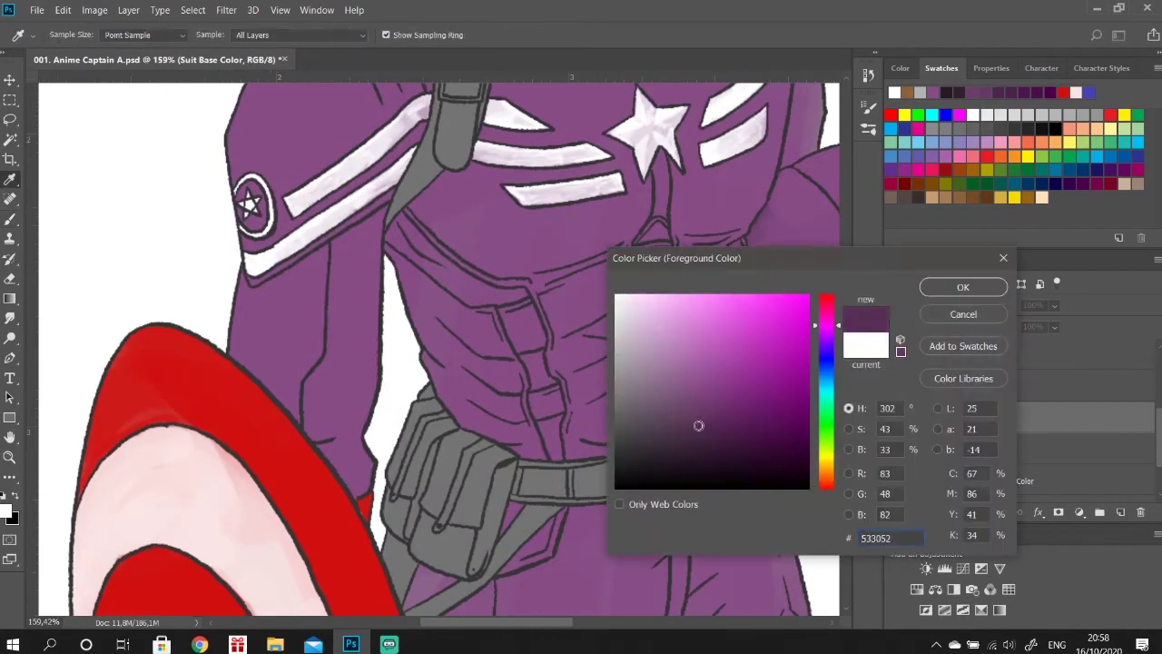
left_click(963, 285)
scroll(667, 244, "up", 2)
left_click_drag(627, 255, 660, 291)
left_click(9, 513)
left_click(959, 285)
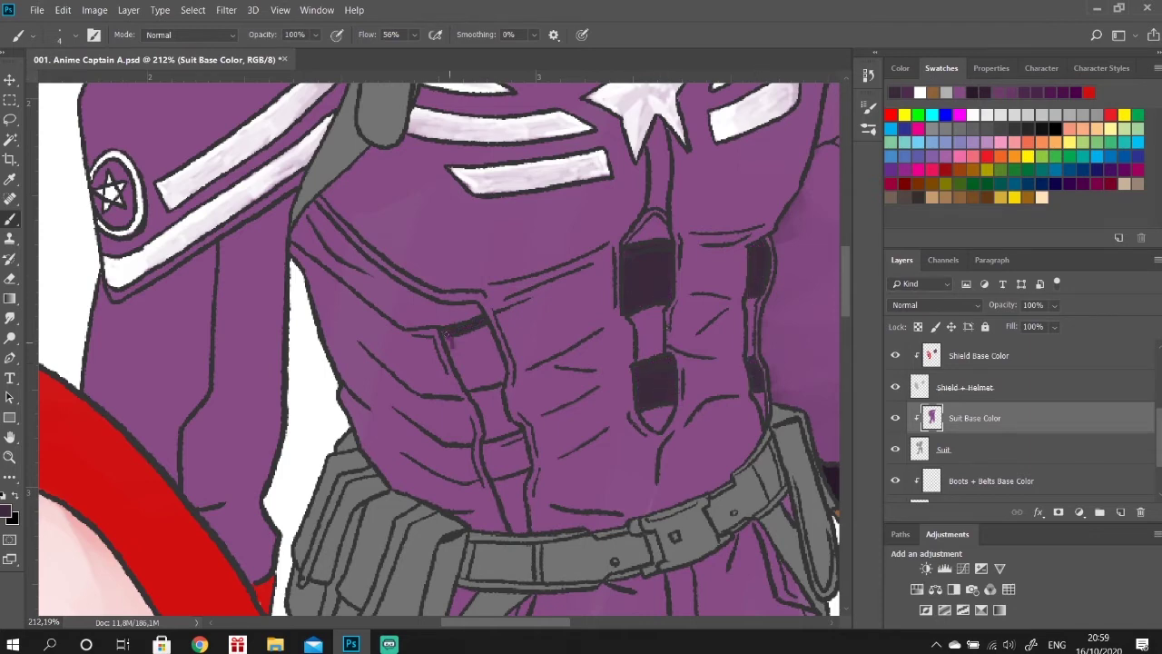
left_click_drag(446, 332, 470, 386)
left_click_drag(522, 453, 504, 467)
Fill the thigh panels, lower leg and knee bands dark purple.
scroll(491, 441, "down", 5)
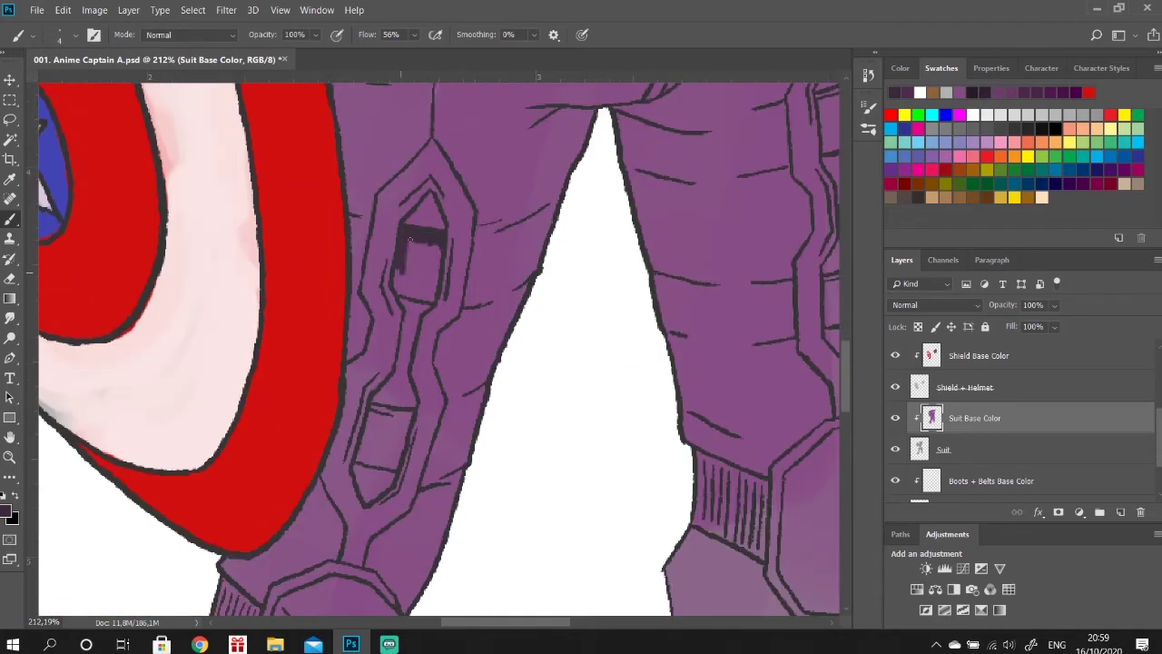
left_click_drag(410, 239, 423, 255)
scroll(436, 345, "down", 5)
left_click_drag(327, 377, 318, 449)
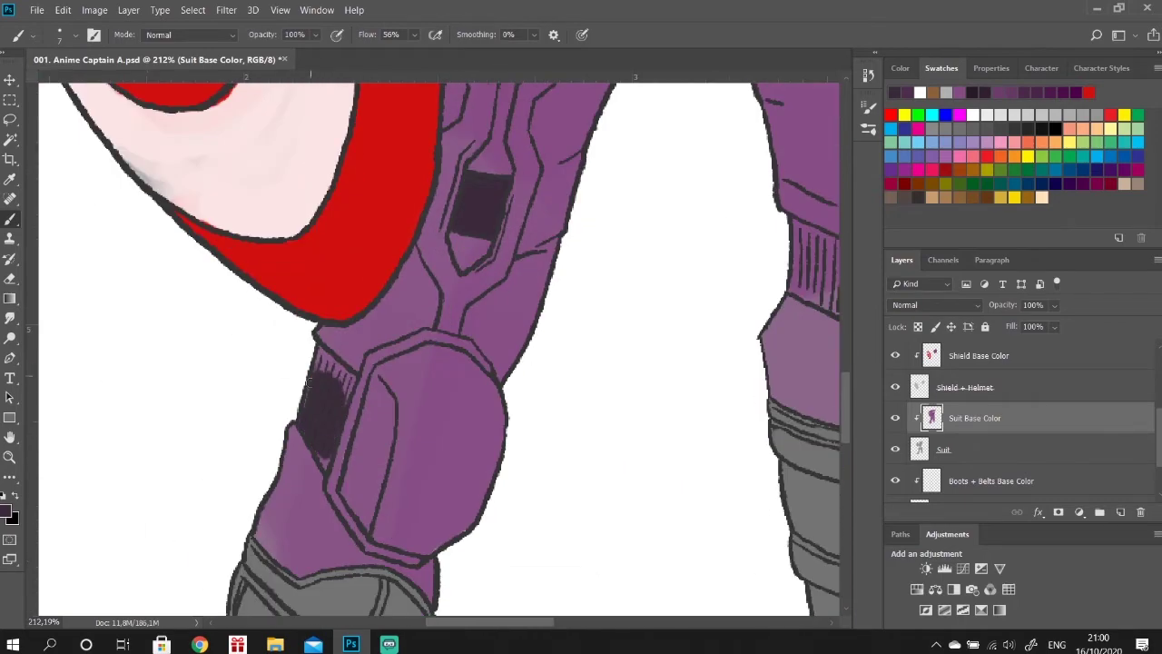
scroll(328, 449, "right", 5)
left_click_drag(595, 240, 644, 309)
scroll(831, 348, "up", 5)
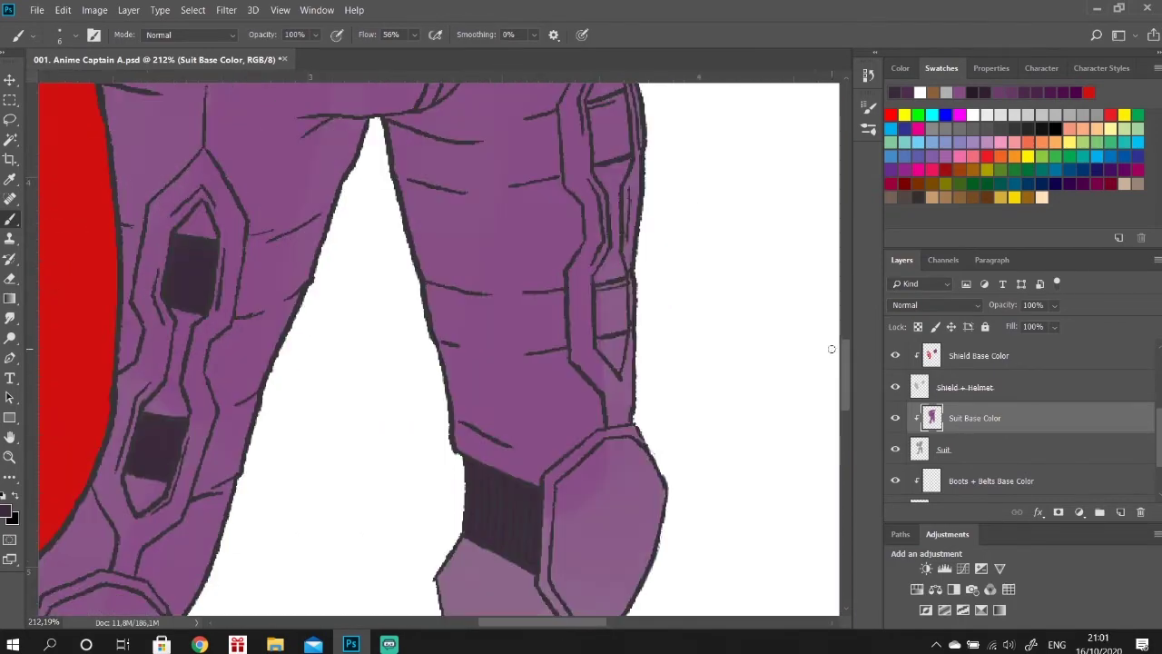
left_click_drag(608, 100, 610, 156)
scroll(436, 345, "down", 3)
scroll(436, 272, "up", 3)
Fill the chest gaps mauve down to the belt and darken the leg panel.
left_click(10, 514)
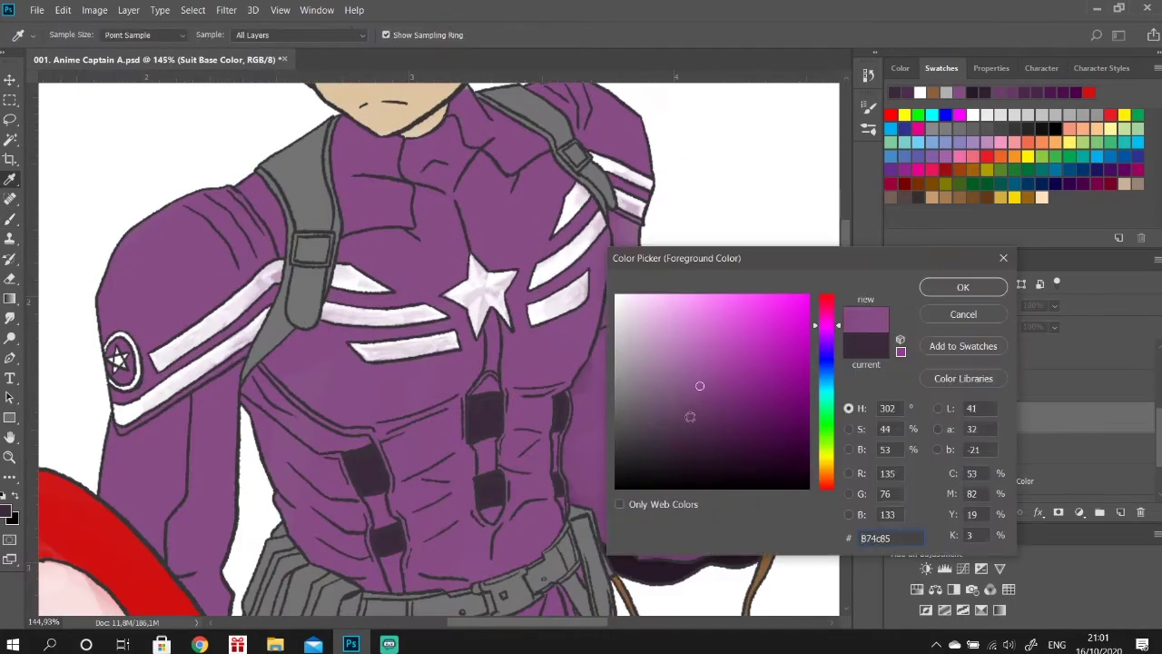
left_click(960, 285)
left_click_drag(491, 363, 472, 384)
left_click_drag(474, 497, 495, 536)
scroll(499, 525, "down", 5)
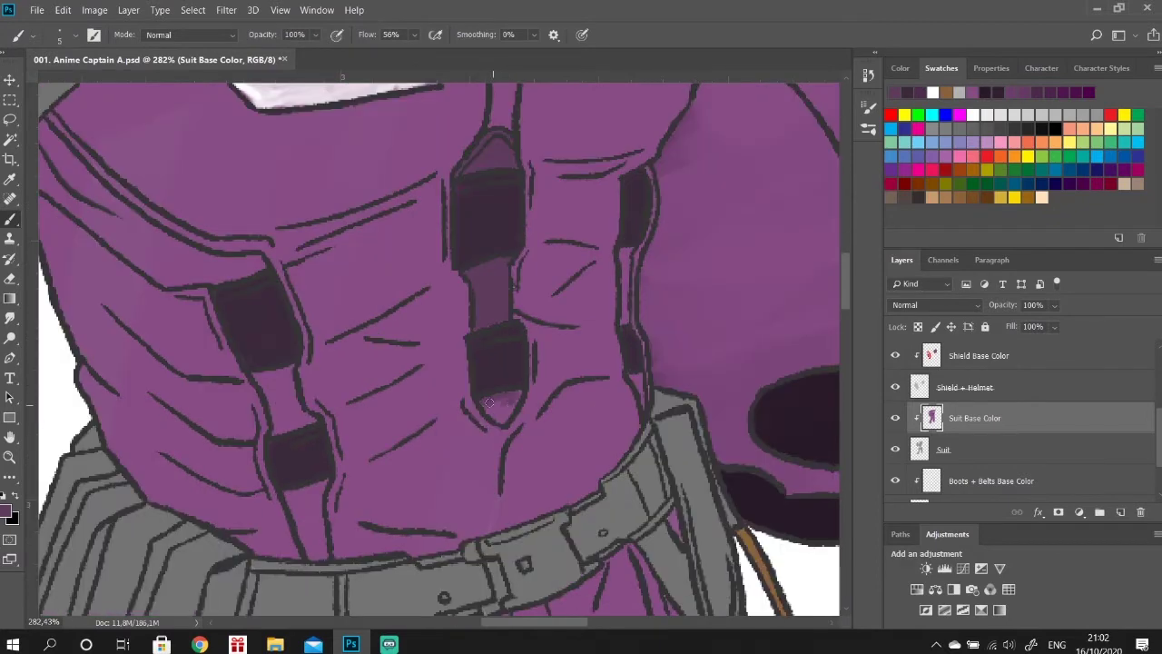
left_click_drag(283, 404, 307, 419)
left_click_drag(300, 486, 322, 555)
scroll(633, 250, "down", 5)
scroll(627, 259, "down", 2, "alt")
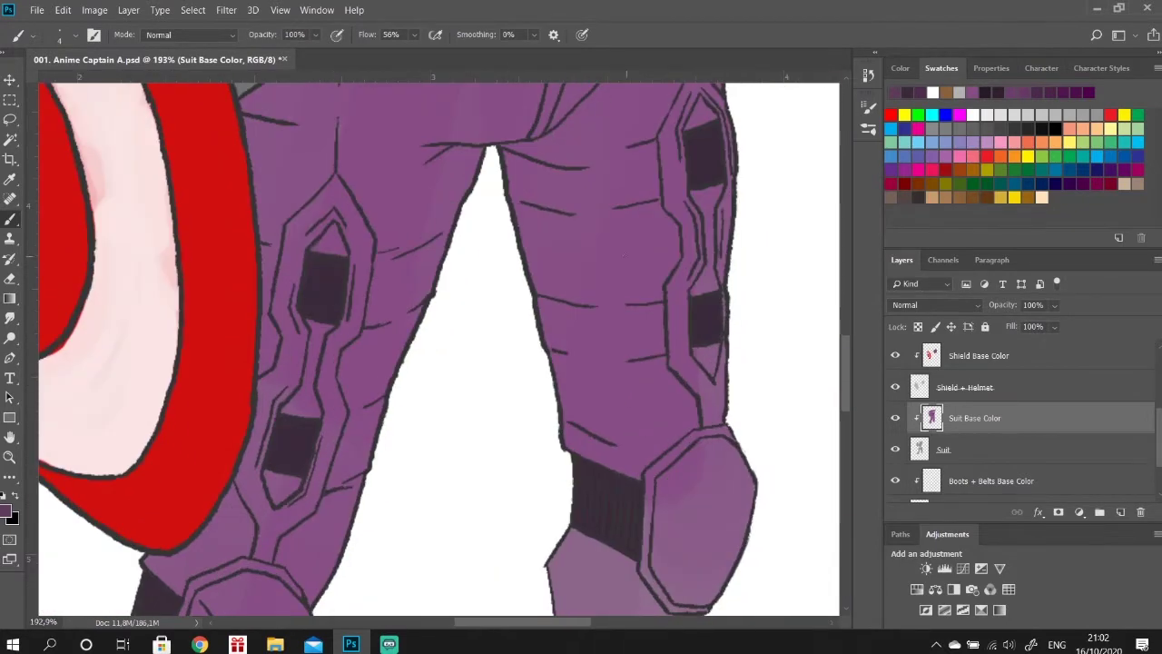
left_click_drag(320, 325, 307, 413)
scroll(698, 354, "up", 5)
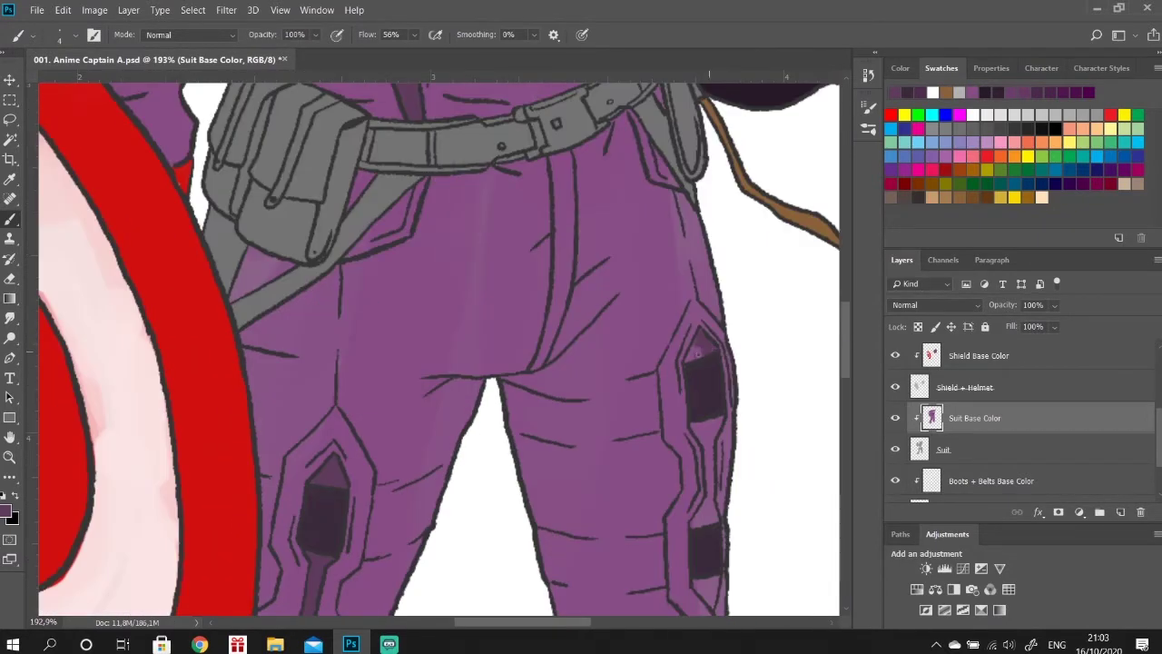
scroll(710, 470, "down", 4)
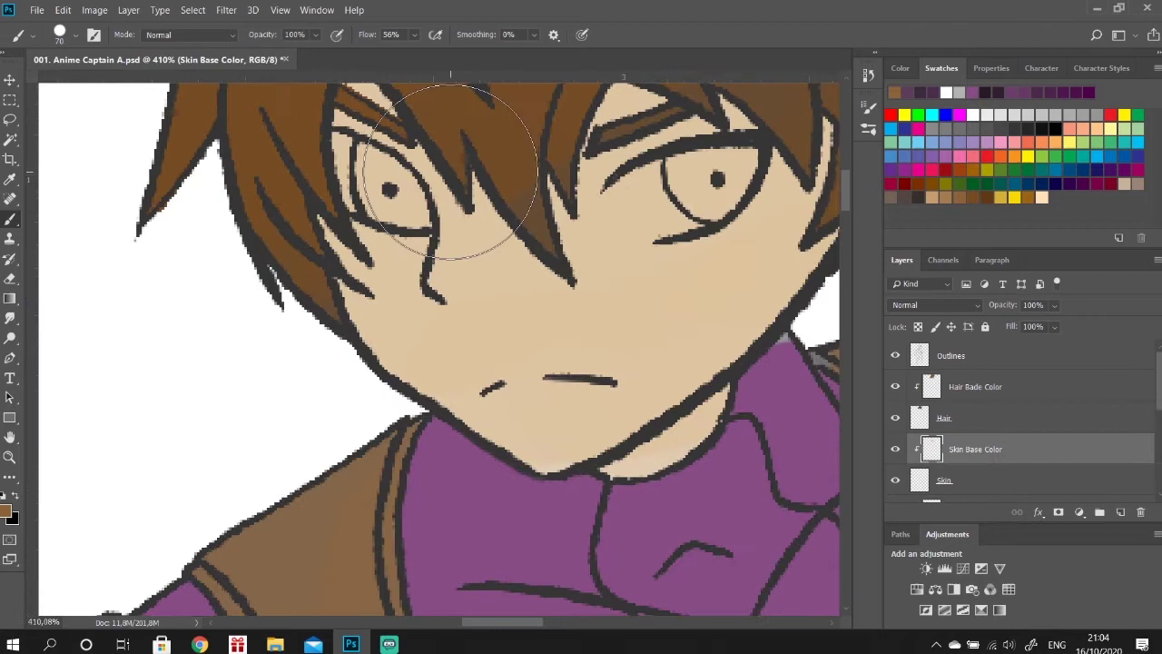
Paint both irises, first dark brown, then light blue.
left_click_drag(368, 173, 417, 214)
mouse_move(672, 159)
left_mouse_down()
mouse_move(727, 173)
mouse_move(750, 152)
left_mouse_up()
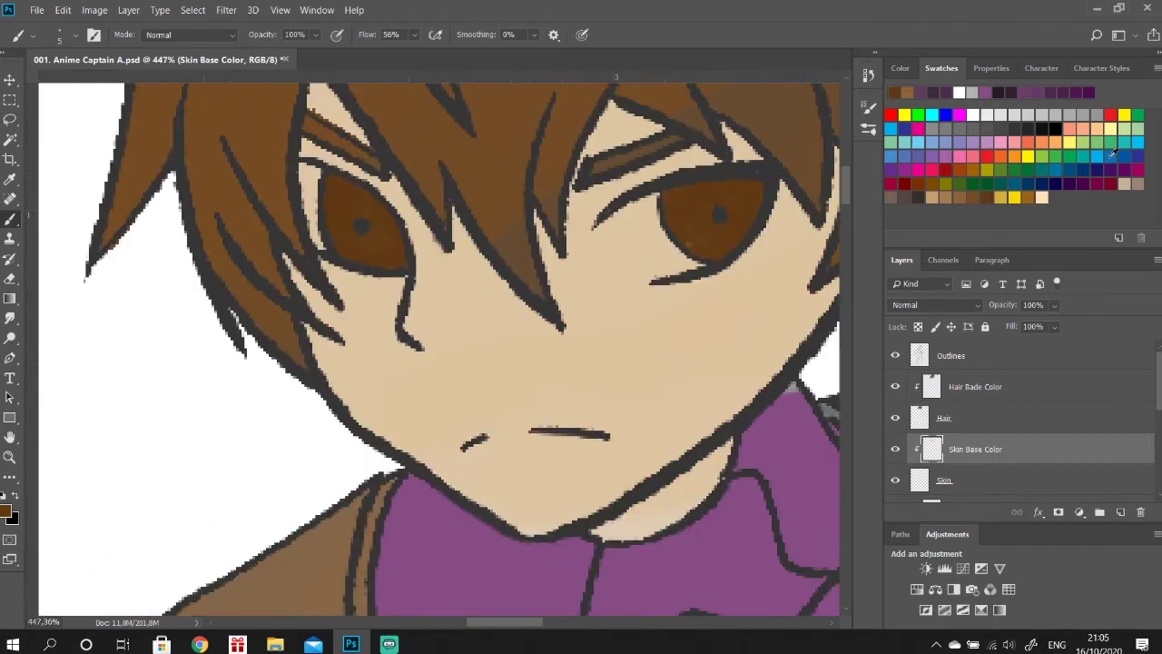
left_click(1129, 155)
left_click_drag(676, 190, 754, 223)
left_click_drag(336, 195, 397, 260)
Shade both irises with a darker blue.
left_click(899, 68)
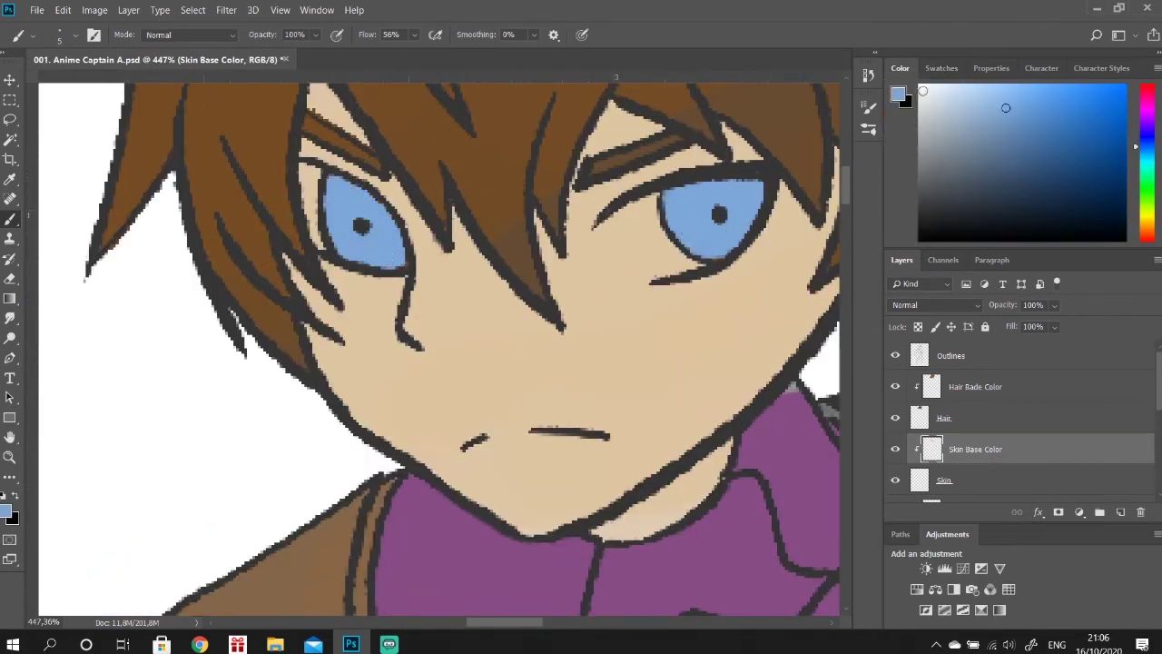
left_click(1003, 158)
mouse_move(671, 186)
left_mouse_down()
mouse_move(727, 200)
mouse_move(754, 249)
left_mouse_up()
left_click_drag(717, 208, 722, 232)
left_click_drag(336, 182, 399, 259)
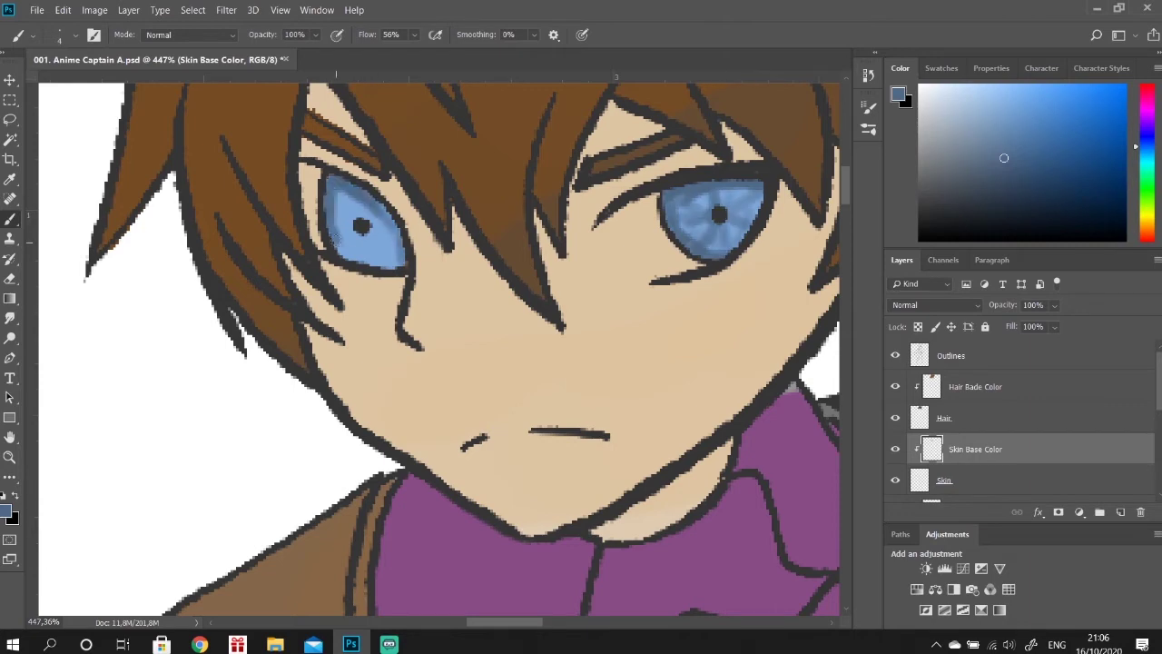
left_click_drag(334, 227, 395, 265)
left_click_drag(349, 228, 371, 196)
Dot near-white highlights on the irises, then switch back to a darker blue.
left_click(733, 193)
left_click(898, 94)
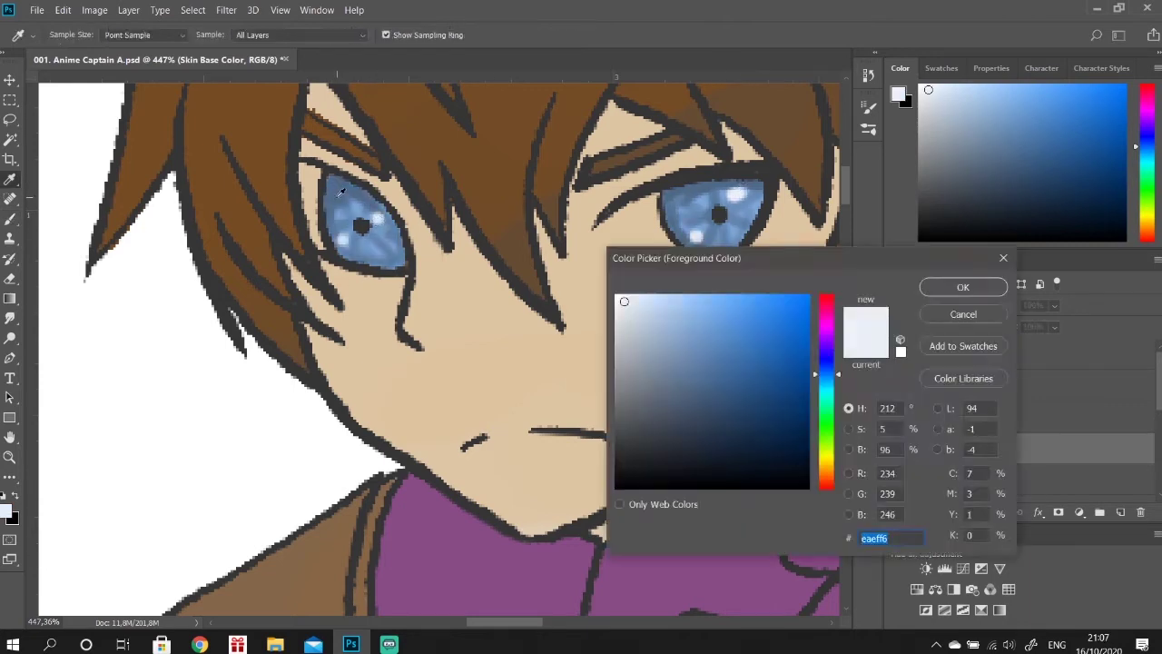
left_click(678, 327)
left_click(960, 285)
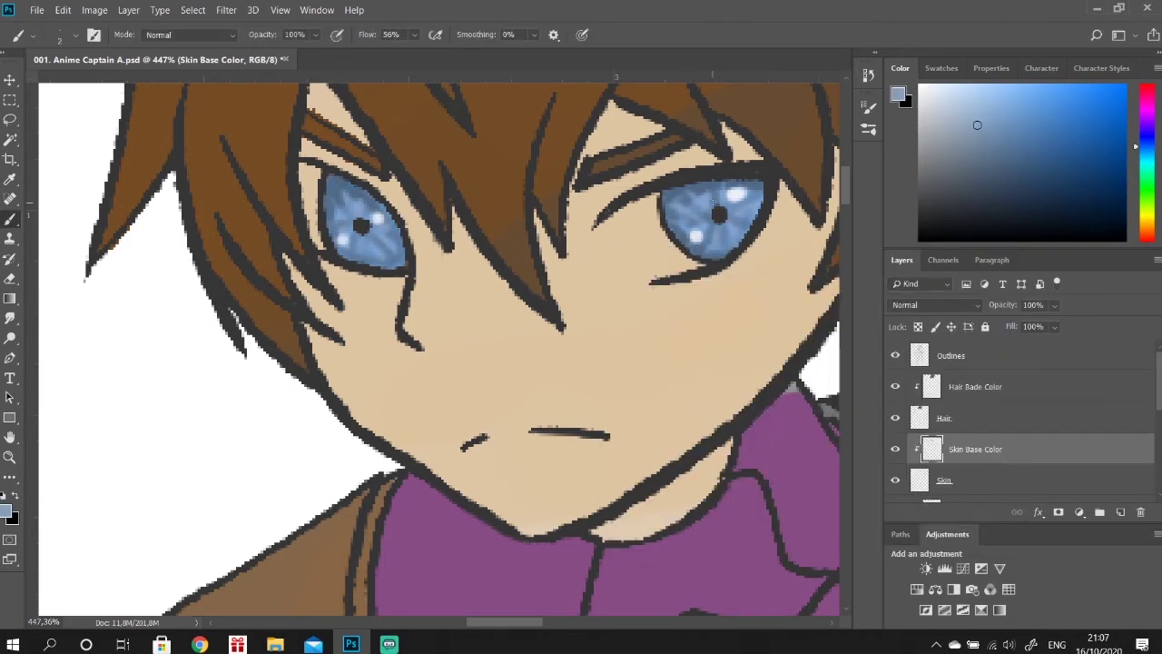
left_click(899, 94)
left_click(963, 285)
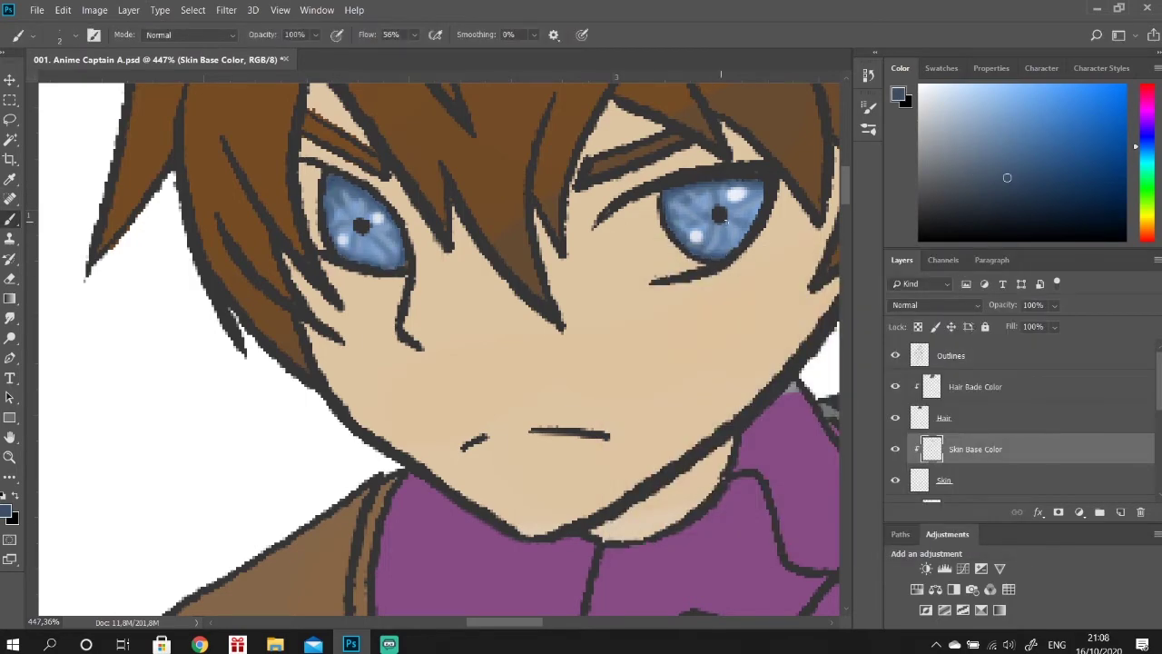
scroll(345, 228, "down", 5)
Recolour the 'ANIME CAP-A' title text reddish-brown.
scroll(363, 234, "up", 4)
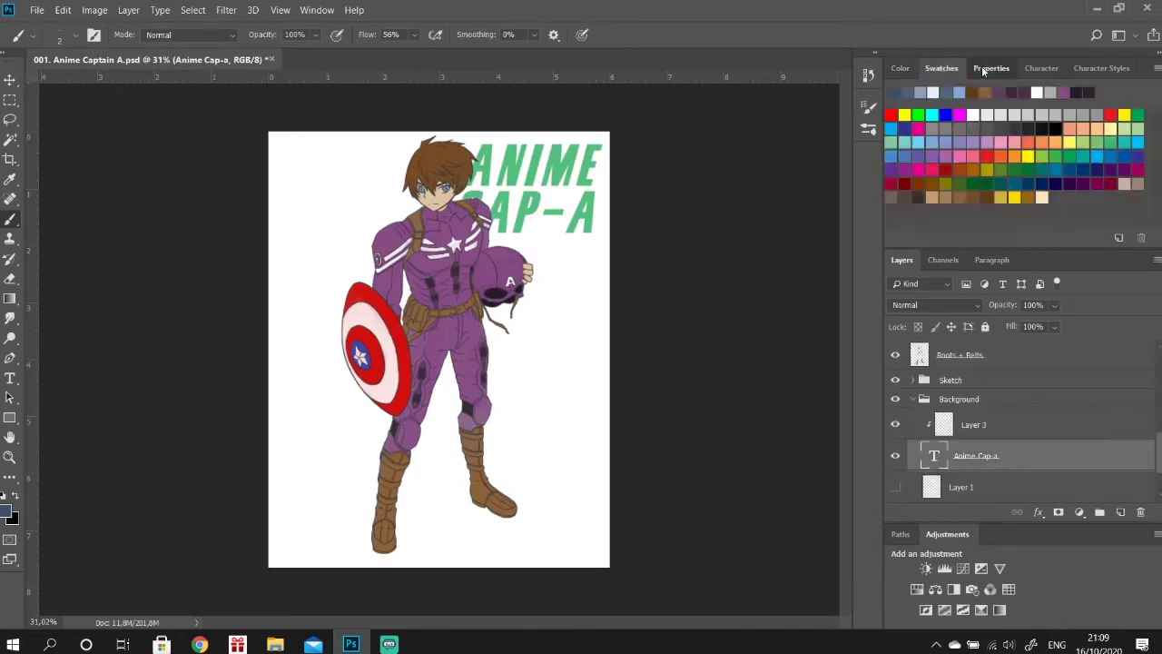
left_click(978, 86)
left_click(962, 286)
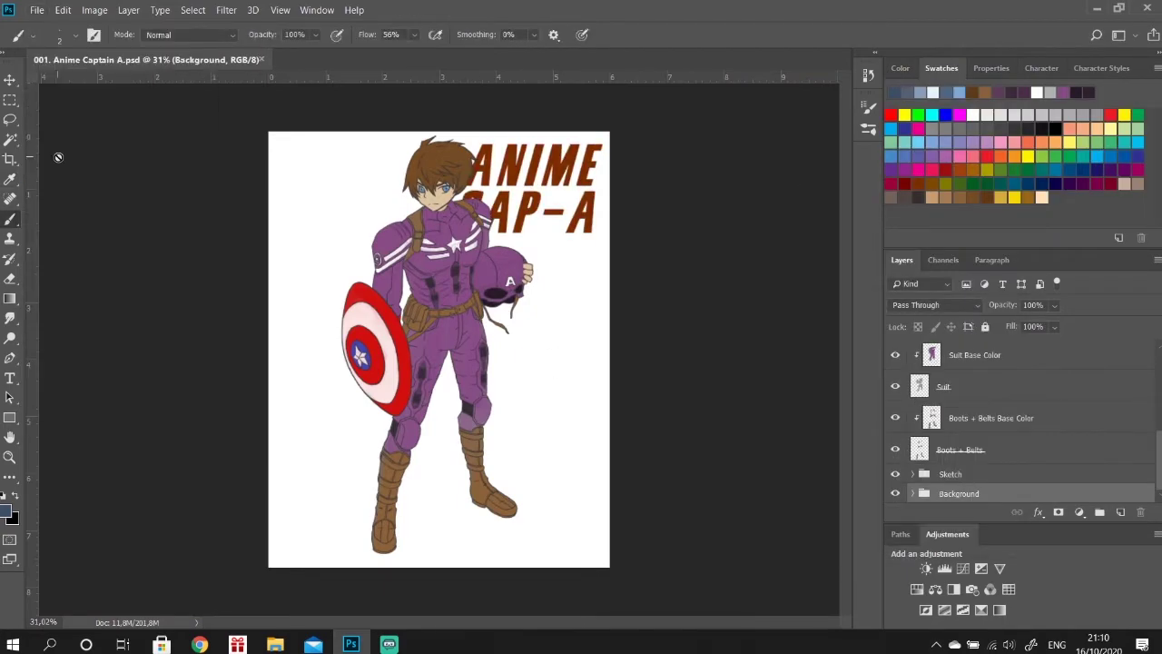
Add a clipped layer above the hair colour and rename it Hair Shading.
left_click(1121, 511)
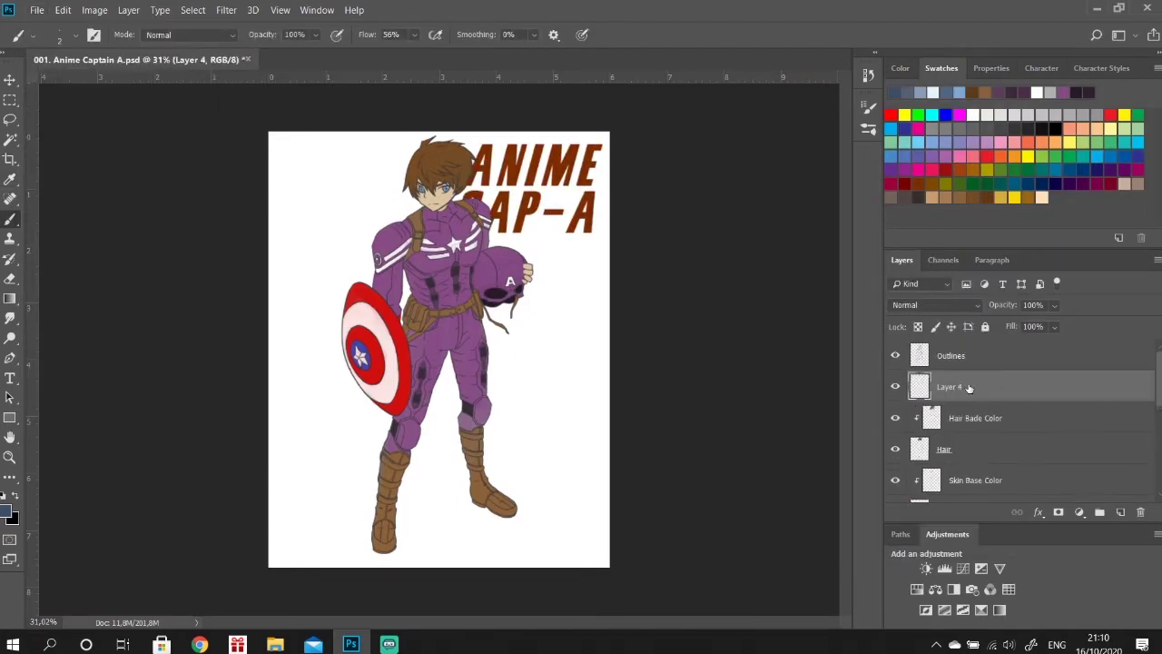
right_click(971, 386)
double_click(963, 386)
Name the layer Hair Shading and brush darker and lighter brown shading across the hair.
type("Hair Shading")
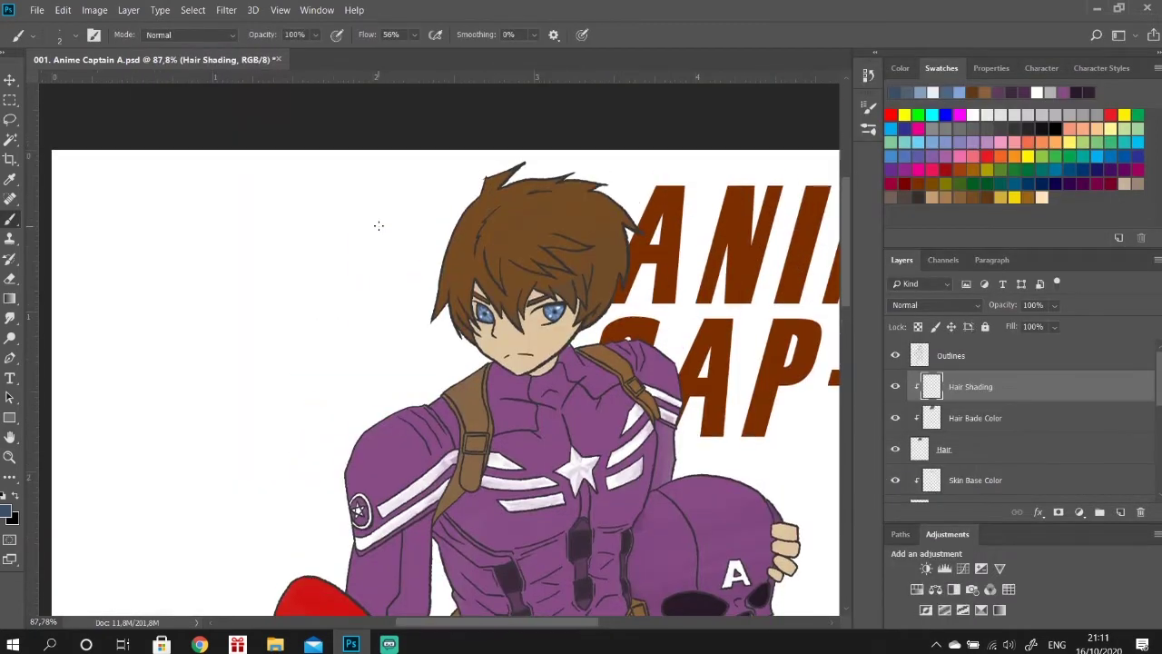
left_click(8, 511)
left_click(966, 285)
mouse_move(458, 254)
left_mouse_down()
mouse_move(515, 302)
mouse_move(504, 173)
left_mouse_up()
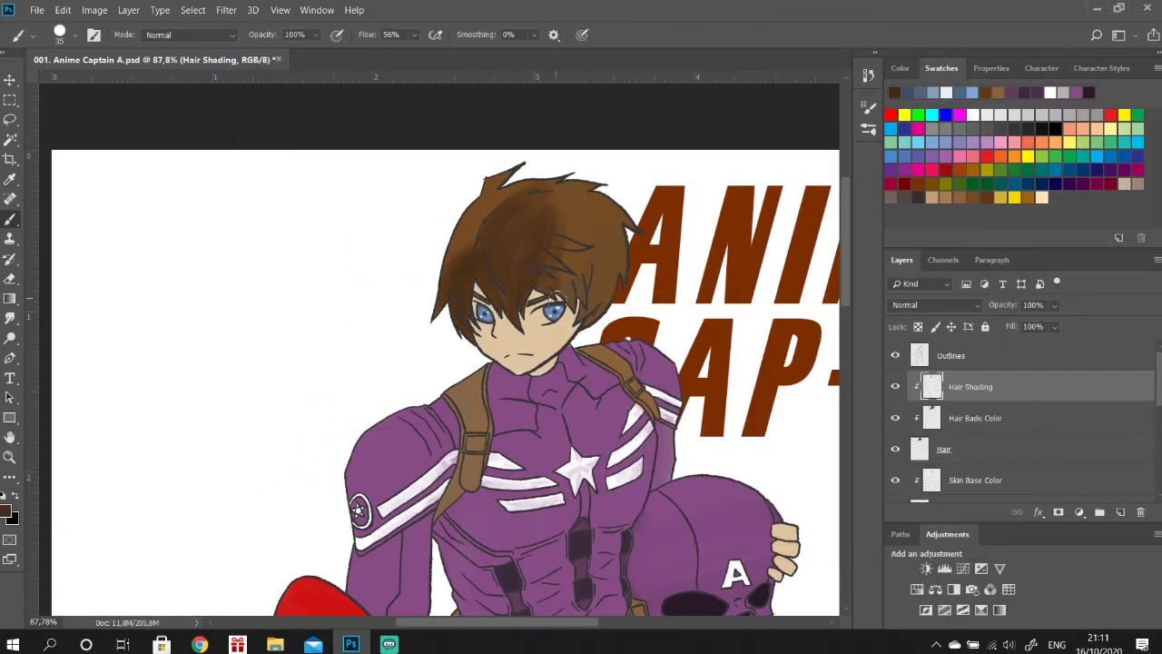
left_click(8, 511)
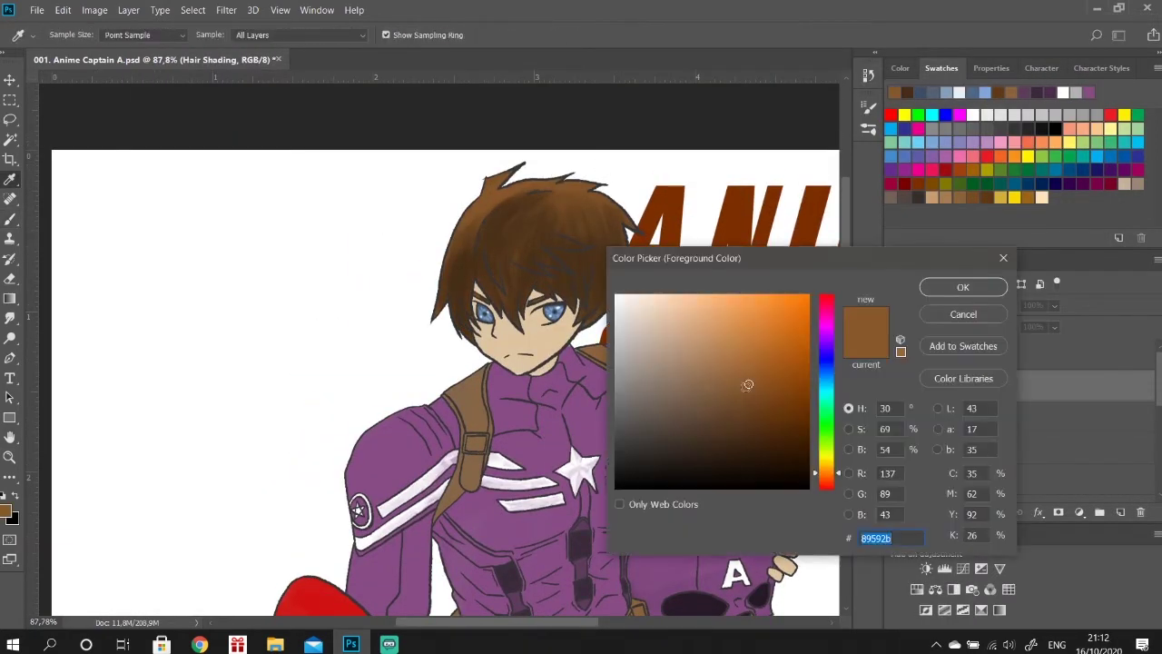
left_click(962, 285)
mouse_move(608, 227)
left_mouse_down()
mouse_move(553, 240)
mouse_move(559, 218)
left_mouse_up()
scroll(558, 218, "up", 3)
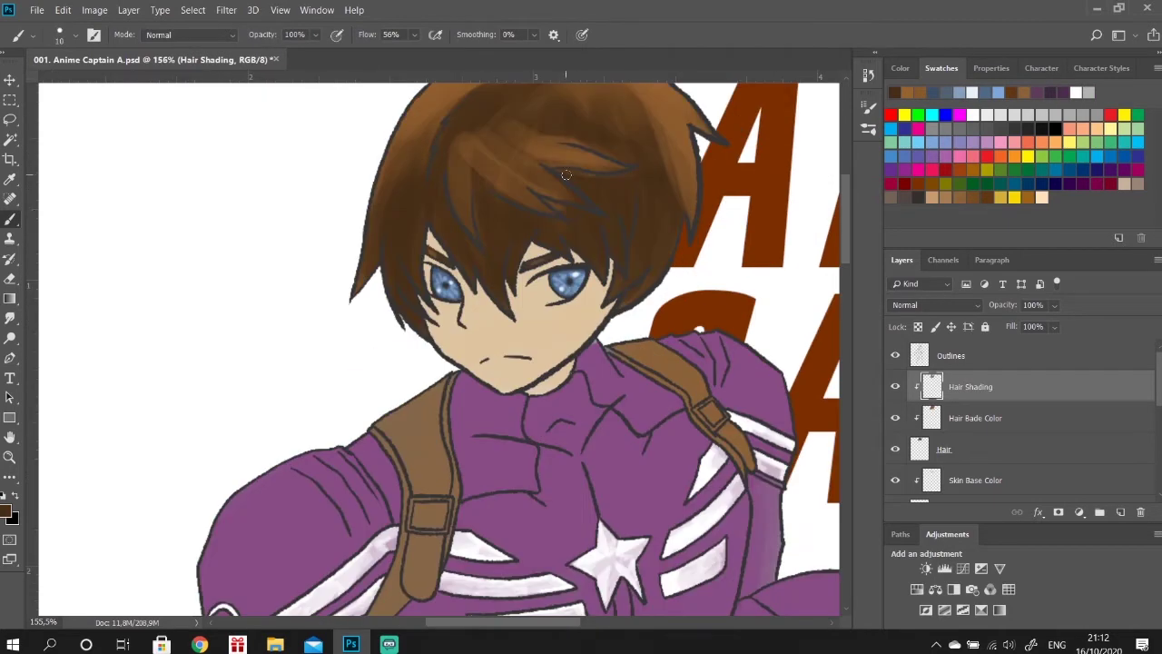
scroll(545, 227, "up", 2)
mouse_move(544, 163)
left_mouse_down()
mouse_move(445, 236)
mouse_move(640, 201)
left_mouse_up()
Add a new layer clipped to the hair and paint the first light highlight streaks.
left_click(1120, 512)
right_click(955, 392)
left_click(973, 242)
left_click_drag(514, 260, 454, 299)
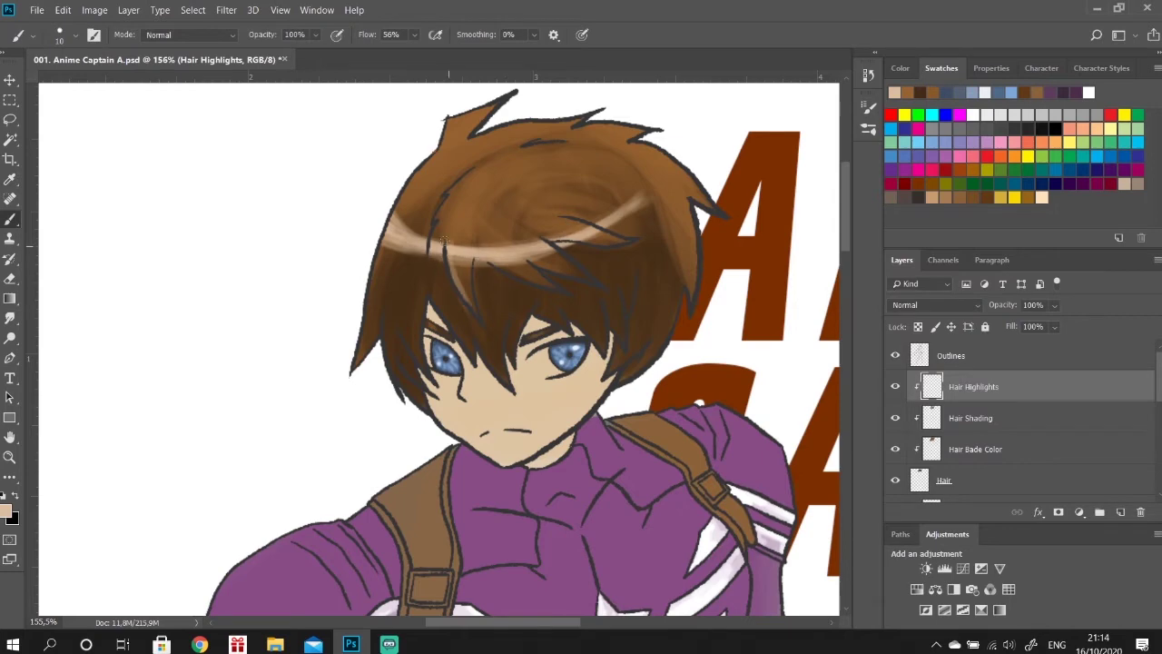
key("[")
key("[")
key("[")
left_click_drag(449, 227, 463, 304)
left_click_drag(590, 213, 490, 273)
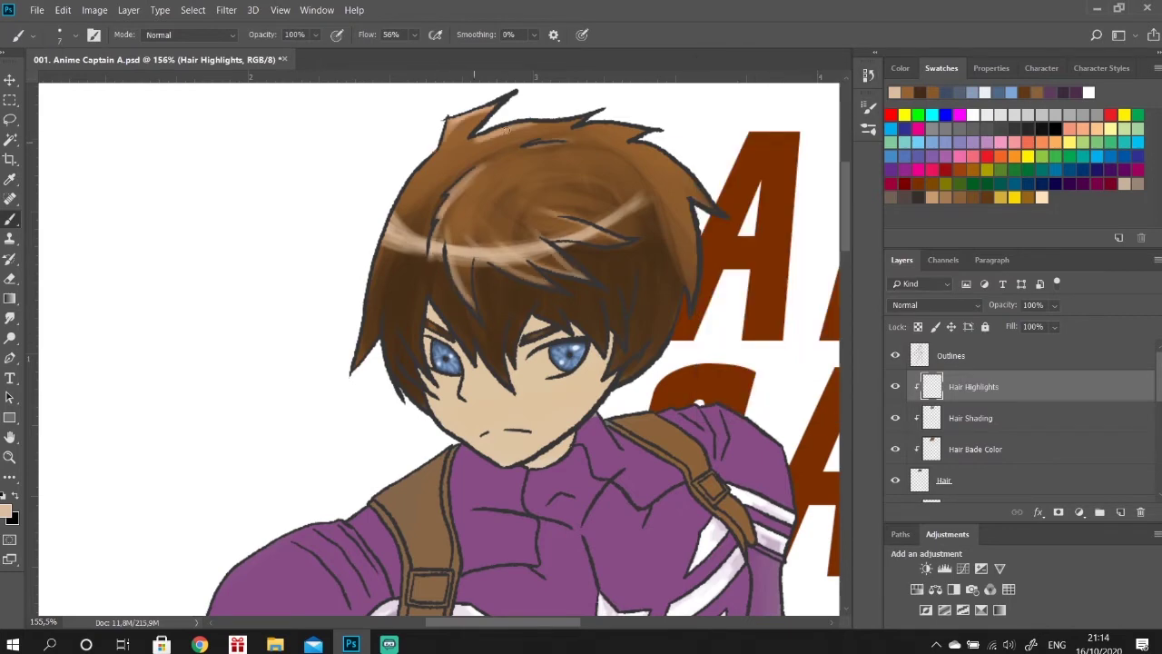
Add more highlight streaks along the hair's top edge, both sides and the fringe.
left_click_drag(473, 190, 640, 129)
left_click_drag(372, 236, 645, 359)
left_click_drag(658, 280, 636, 372)
left_click_drag(703, 186, 690, 299)
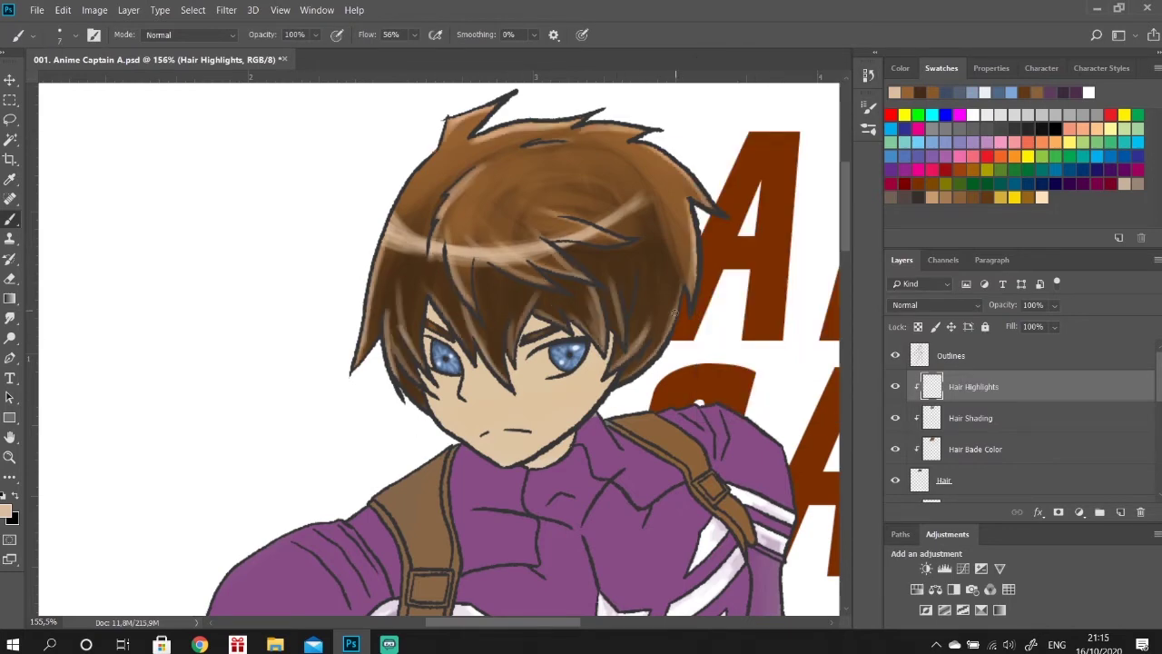
left_click_drag(631, 277, 622, 377)
left_click_drag(454, 127, 395, 223)
left_click_drag(427, 281, 421, 351)
scroll(421, 351, "down", 2)
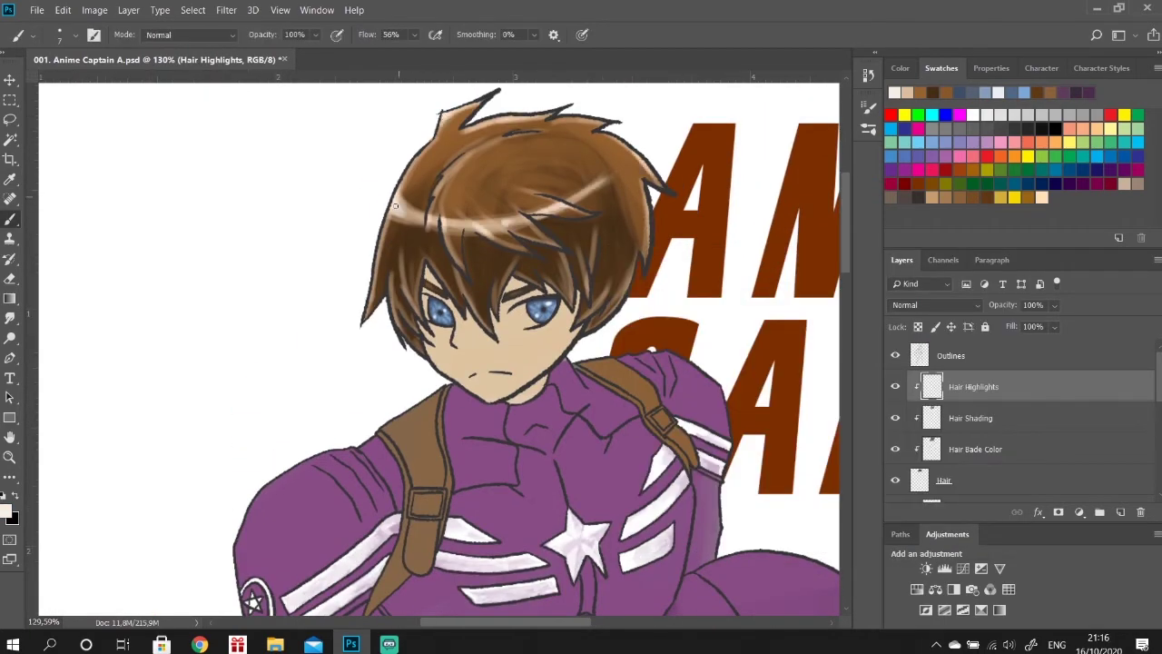
scroll(395, 207, "down", 4)
Select the Skin Shading layer and choose a skin tone for the shading colour.
scroll(563, 141, "up", 2)
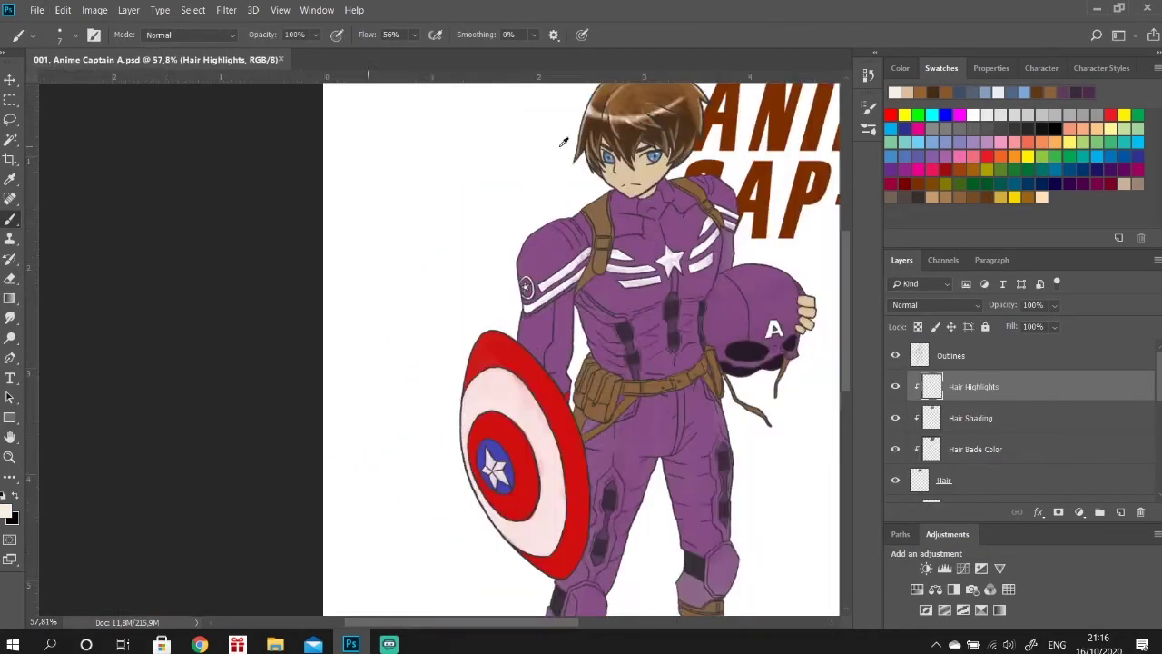
scroll(563, 141, "up", 4)
left_click(970, 417)
left_click(7, 511)
left_click(641, 257)
key("Return")
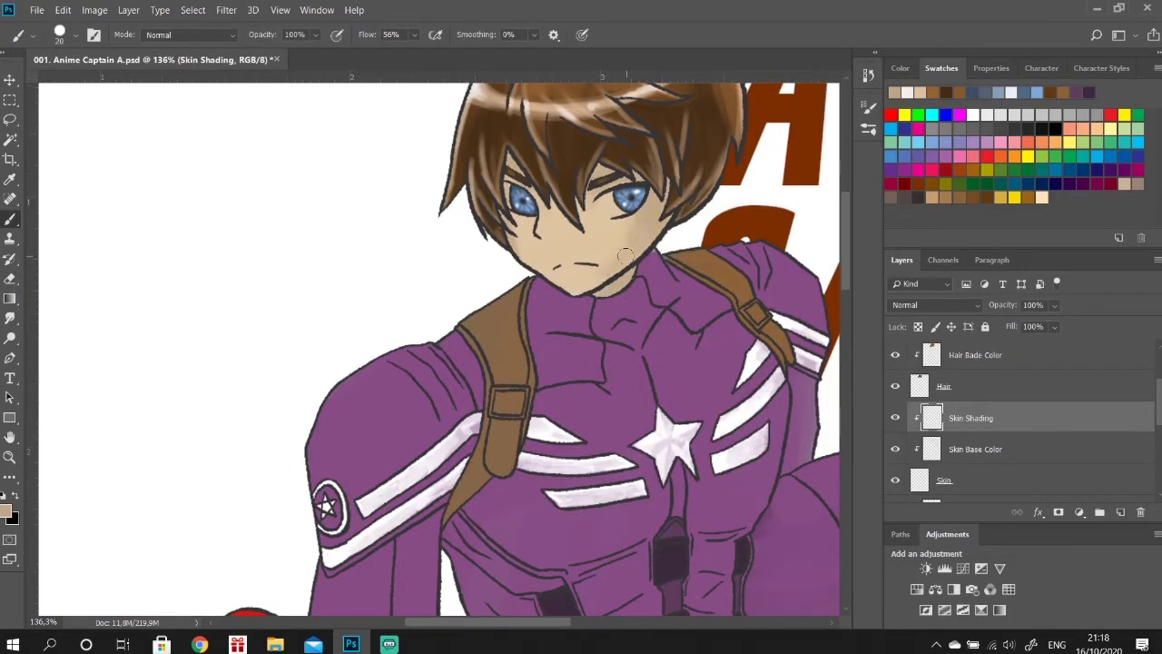
Paint a light highlight beside the right eye and erase excess shading beside the left eye.
left_click(993, 449)
scroll(563, 203, "up", 3)
key("bracketleft")
key("bracketleft")
key("bracketleft")
left_click_drag(599, 186, 635, 241)
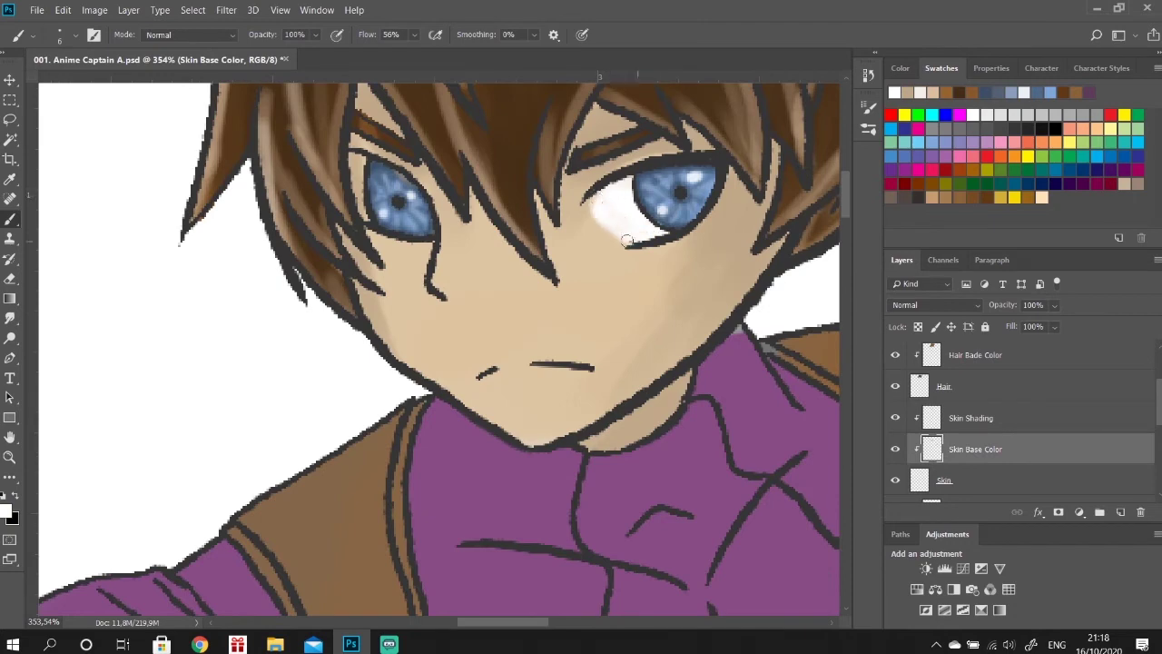
key("e")
key("alt+bracketright")
left_click_drag(356, 159, 362, 215)
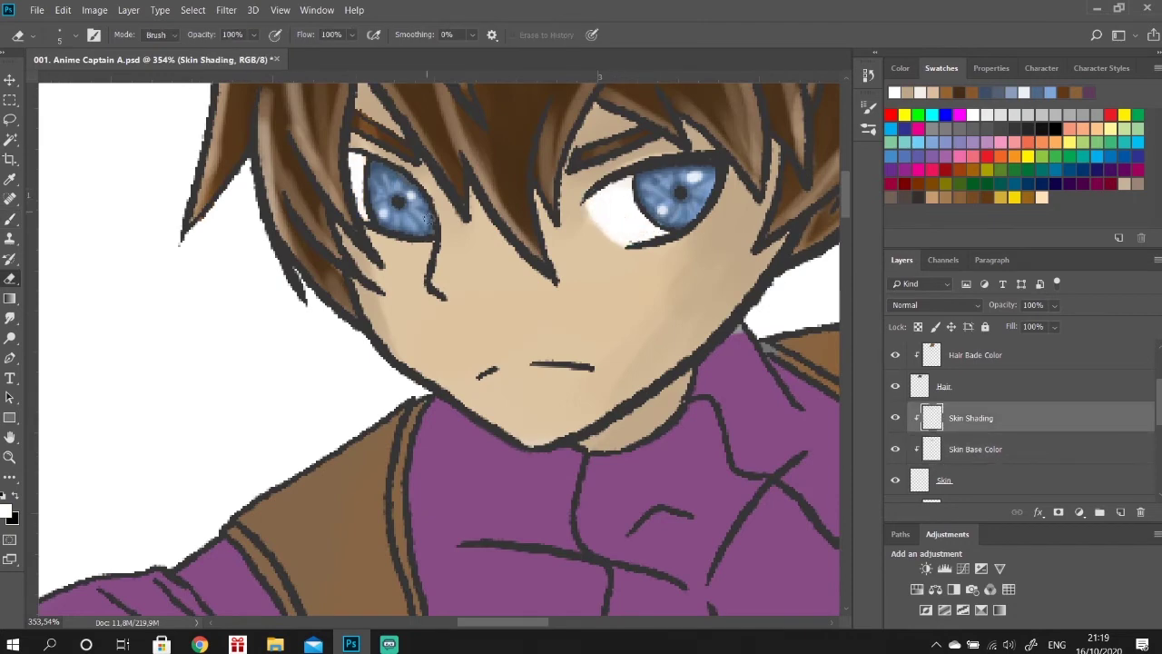
key("b")
Shade the fingers holding the helmet and add a Skin Highlights layer above Skin Shading.
scroll(623, 217, "down", 3)
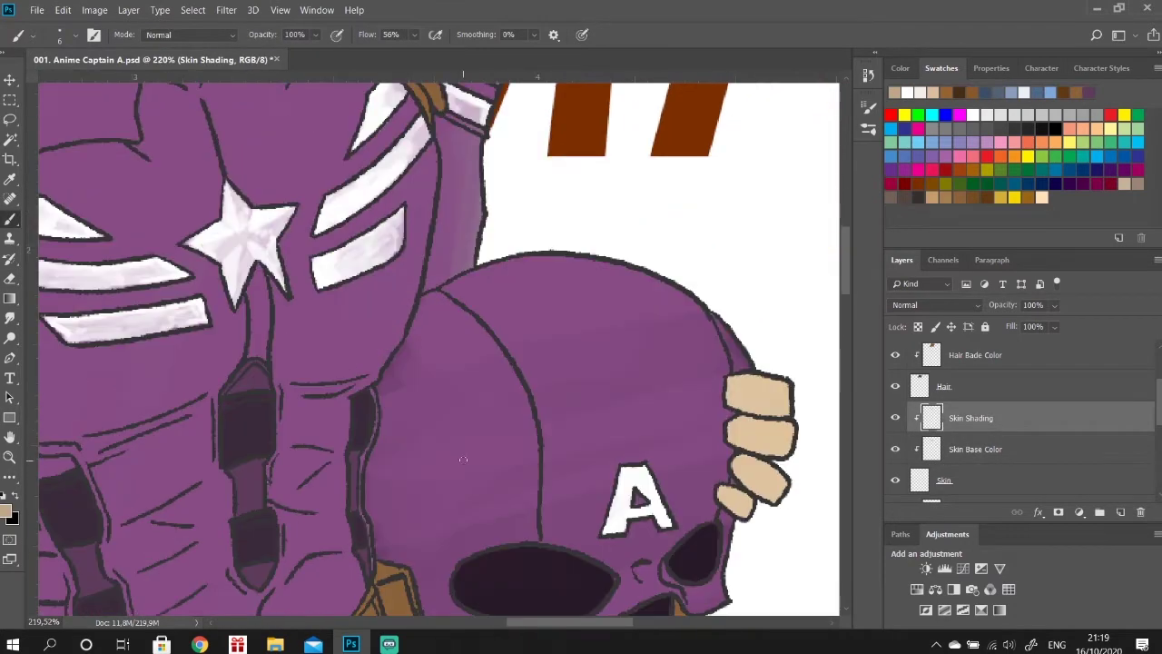
left_click_drag(754, 386, 759, 487)
left_click(1122, 513)
type("Skin Highlights")
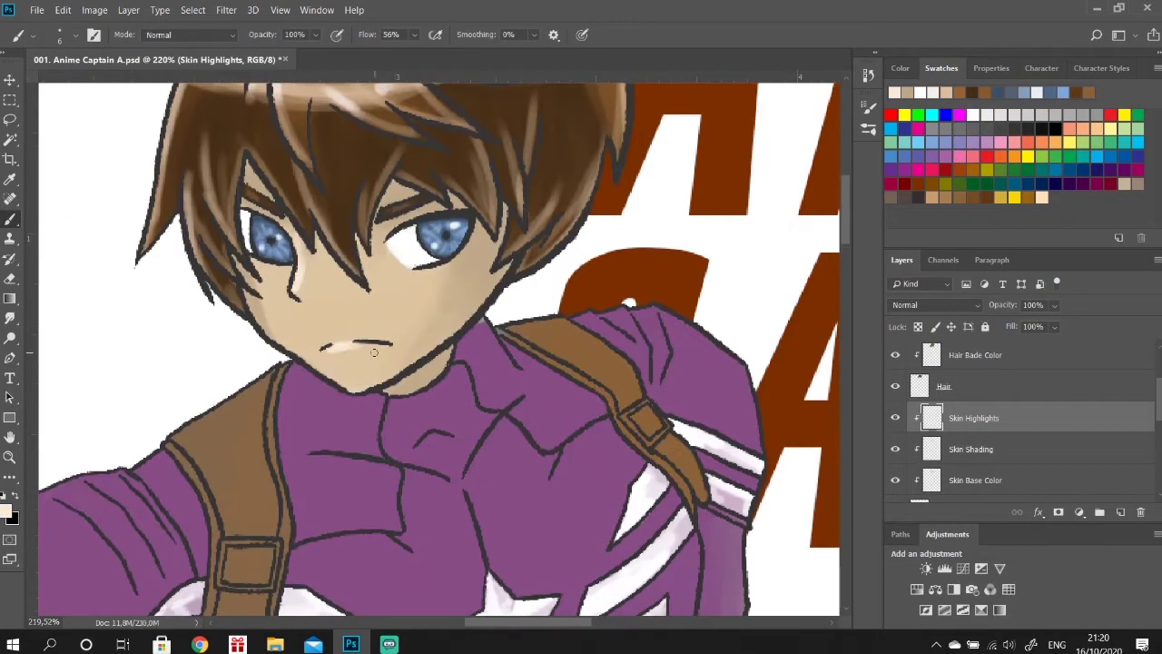
left_click(868, 74)
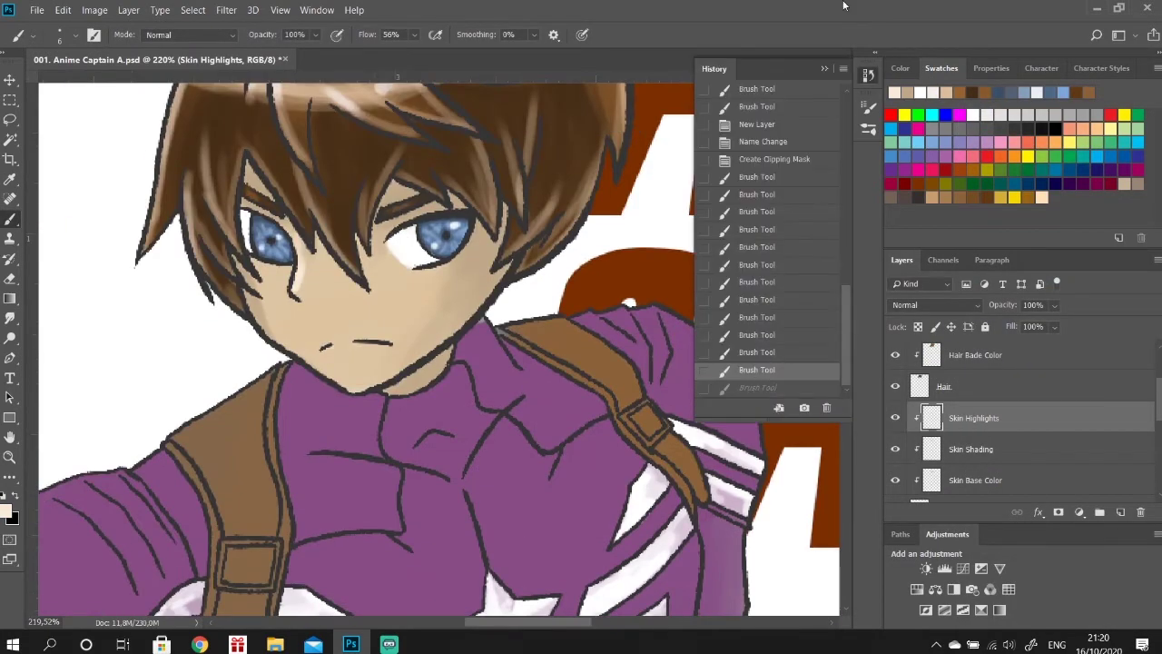
key("e")
Scroll down to the Shield Shading layer, opening and dismissing its layer options.
scroll(1017, 418, "down", 2)
right_click(950, 449)
key("Escape")
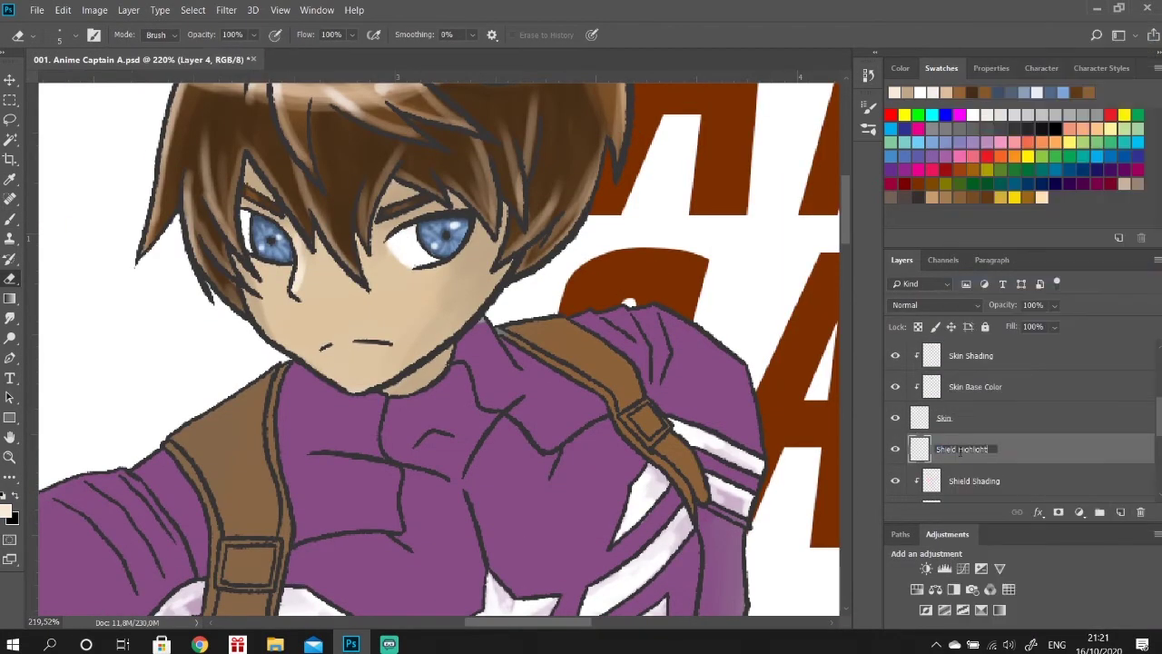
scroll(989, 409, "down", 3)
scroll(436, 345, "down", 5)
scroll(436, 345, "down", 4)
Try the Burn tool on the shield base colour, then revert it through History.
key("o")
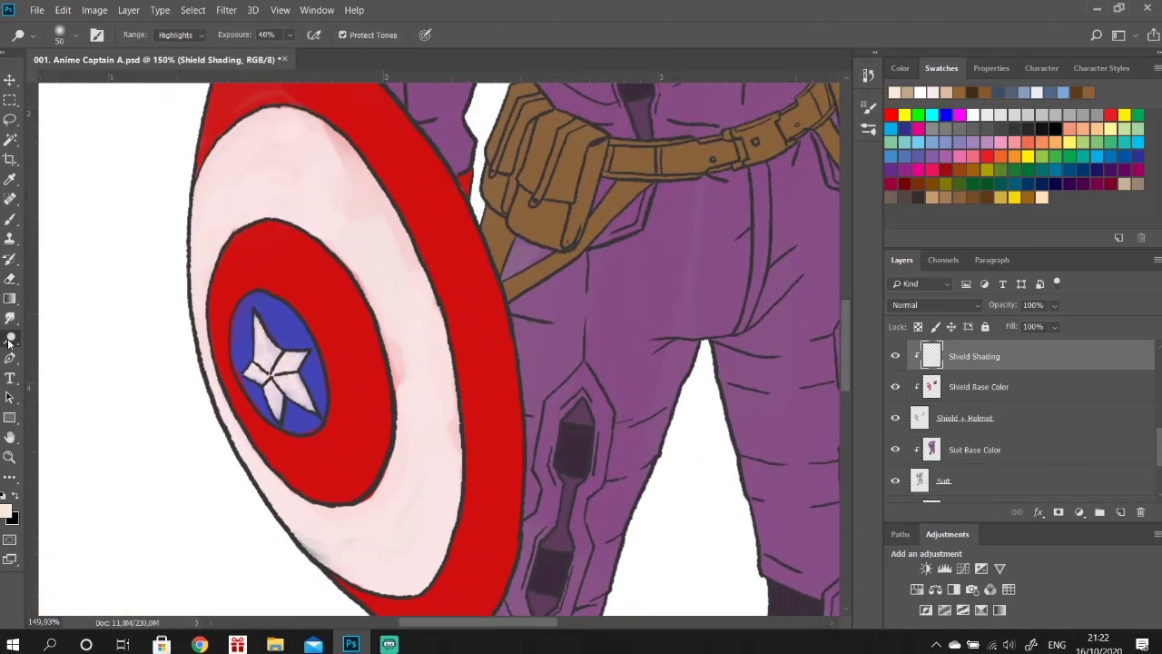
left_click(979, 386)
left_click(868, 75)
left_click(753, 298)
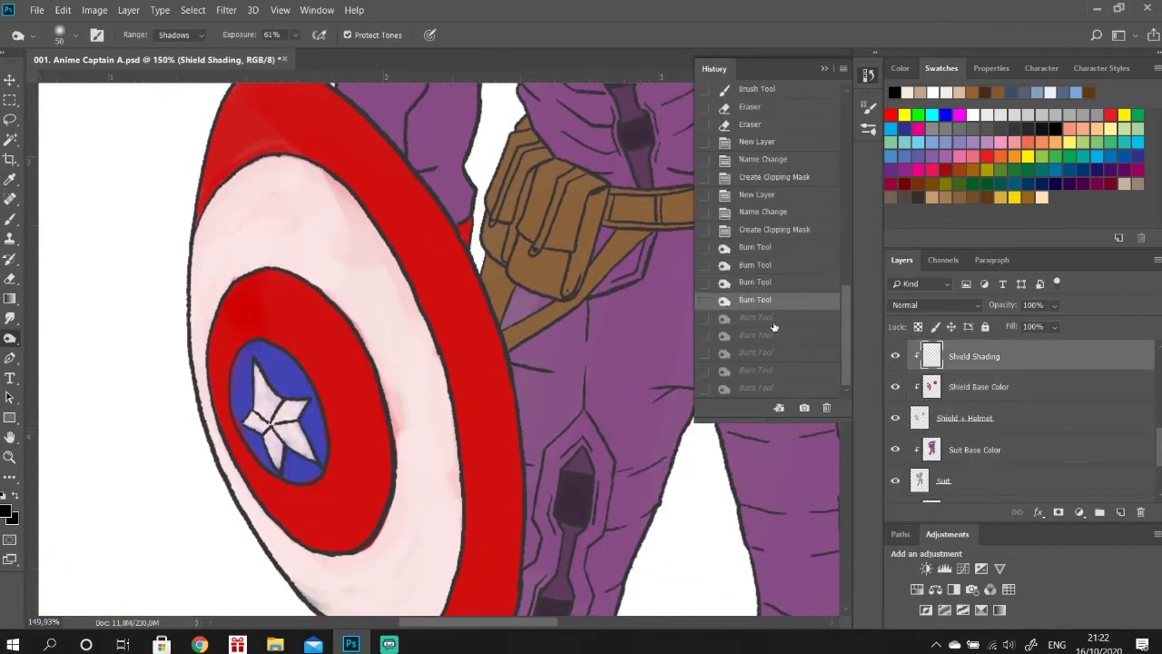
left_click(754, 231)
left_click(868, 75)
key("i")
left_click(7, 514)
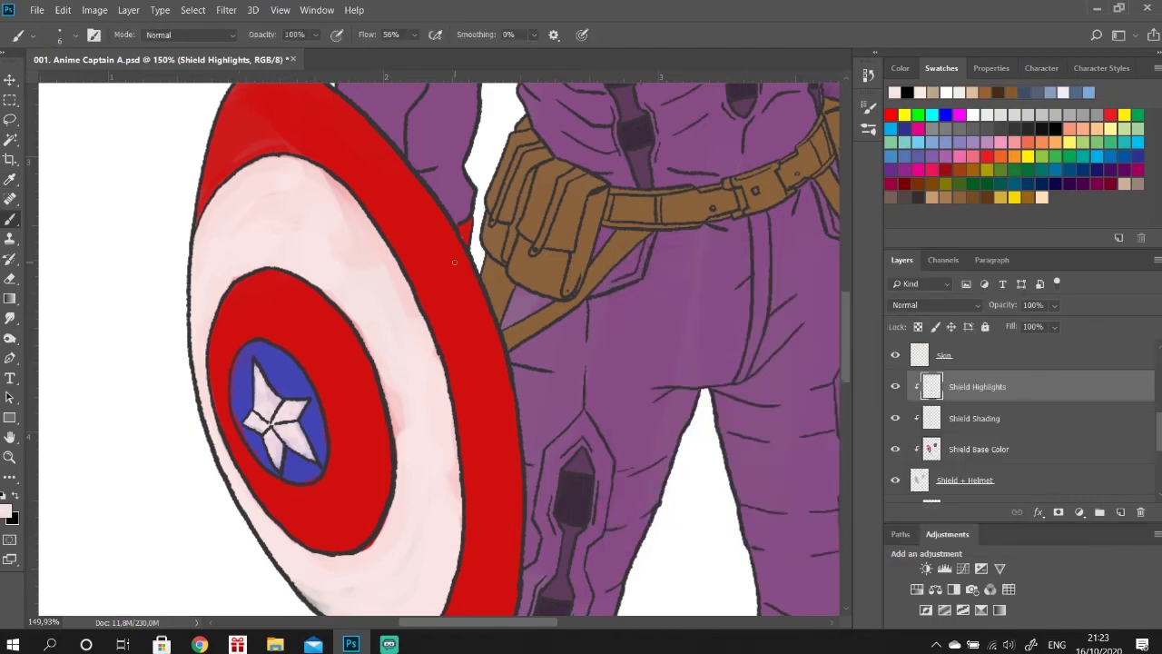
Paint small white glints and highlight dabs on the shield's red ring with a shrinking brush.
scroll(263, 454, "down", 4)
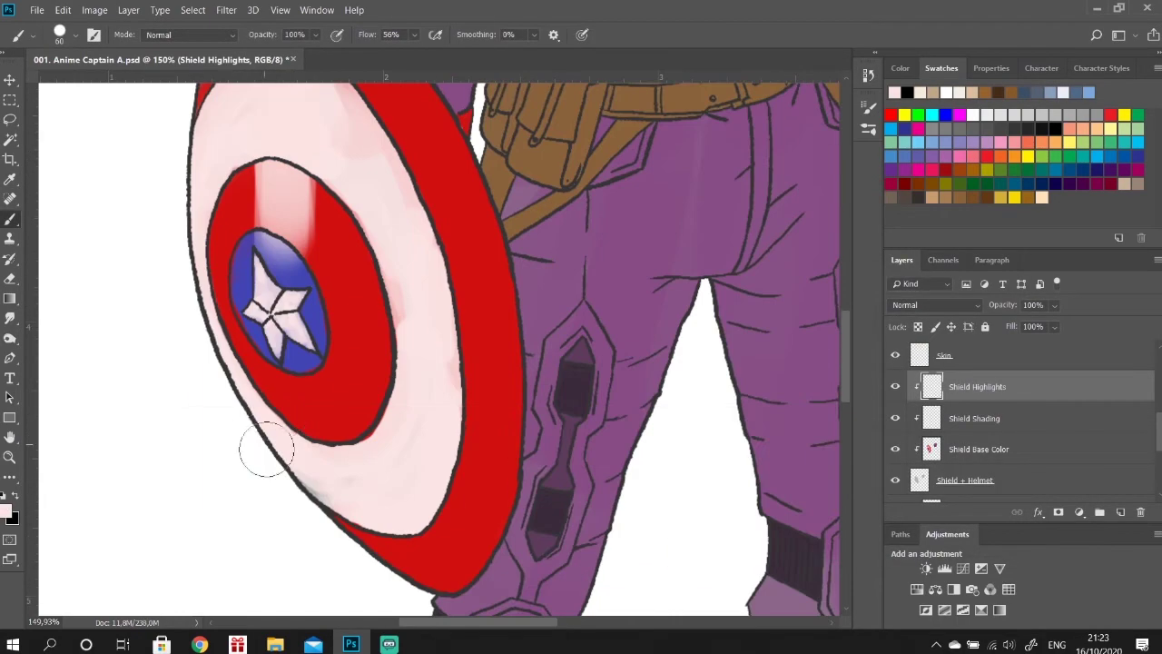
scroll(345, 363, "up", 3)
scroll(347, 312, "down", 2)
key("bracketleft")
key("bracketleft")
key("bracketleft")
left_click(343, 305)
key("bracketleft")
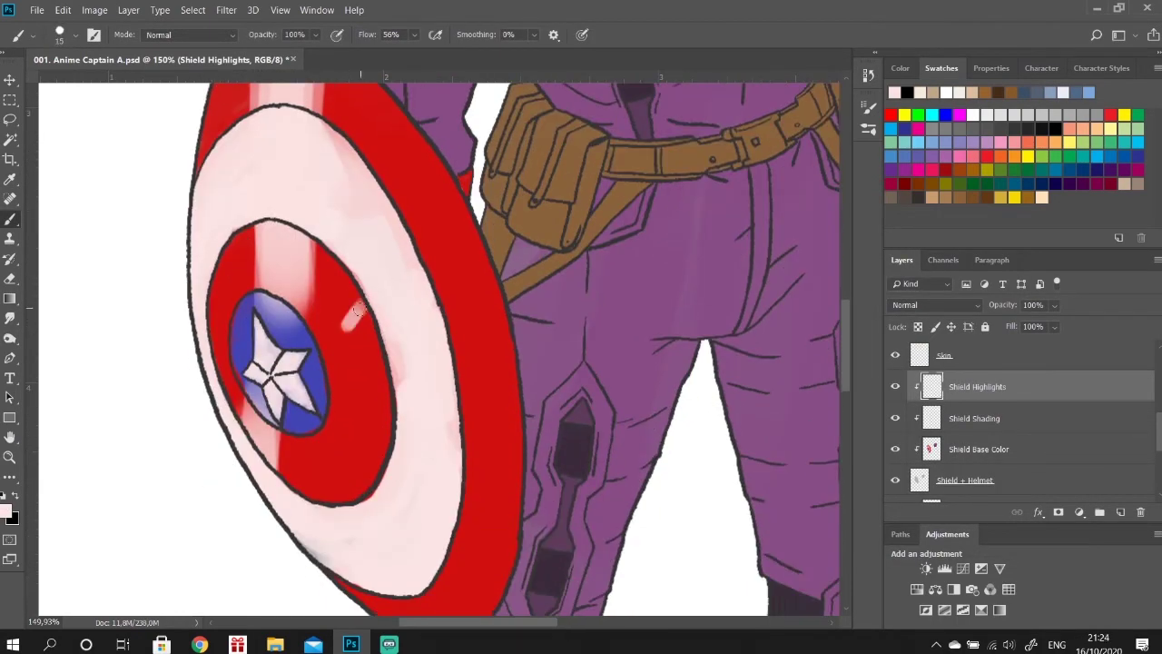
left_click(868, 107)
left_click(868, 74)
left_click(308, 487)
key("bracketleft")
key("bracketleft")
key("bracketleft")
scroll(227, 166, "up", 3)
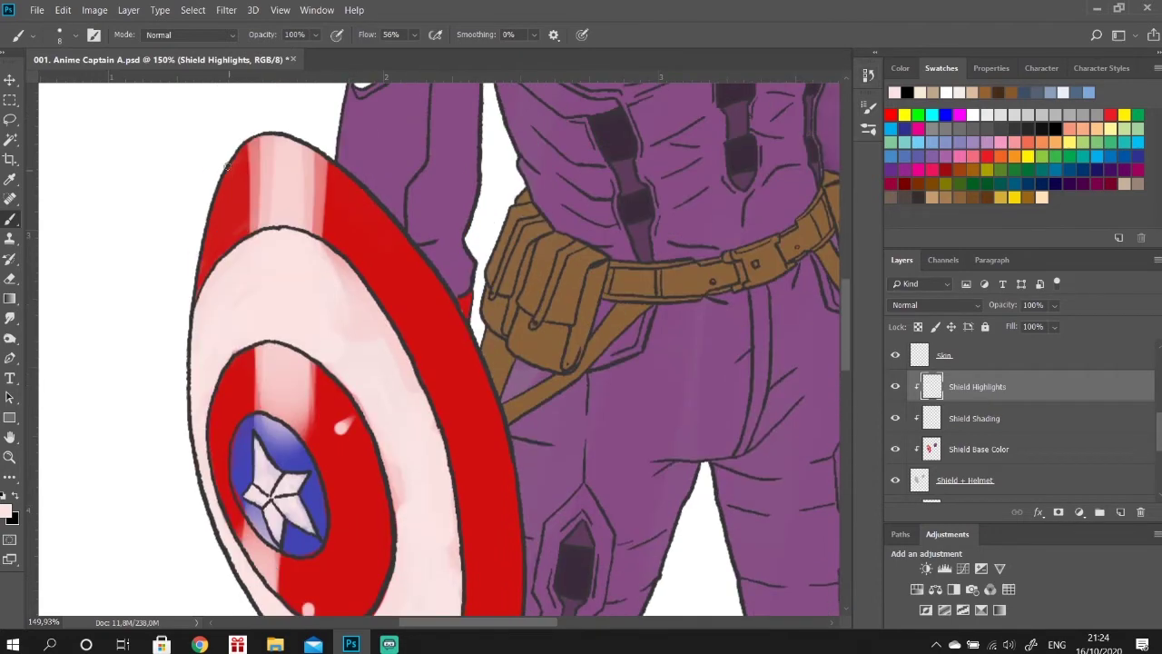
Paint white highlight streaks across the shield and along its lower rim.
left_click_drag(349, 175, 474, 354)
scroll(474, 354, "down", 1)
left_click_drag(495, 295, 513, 454)
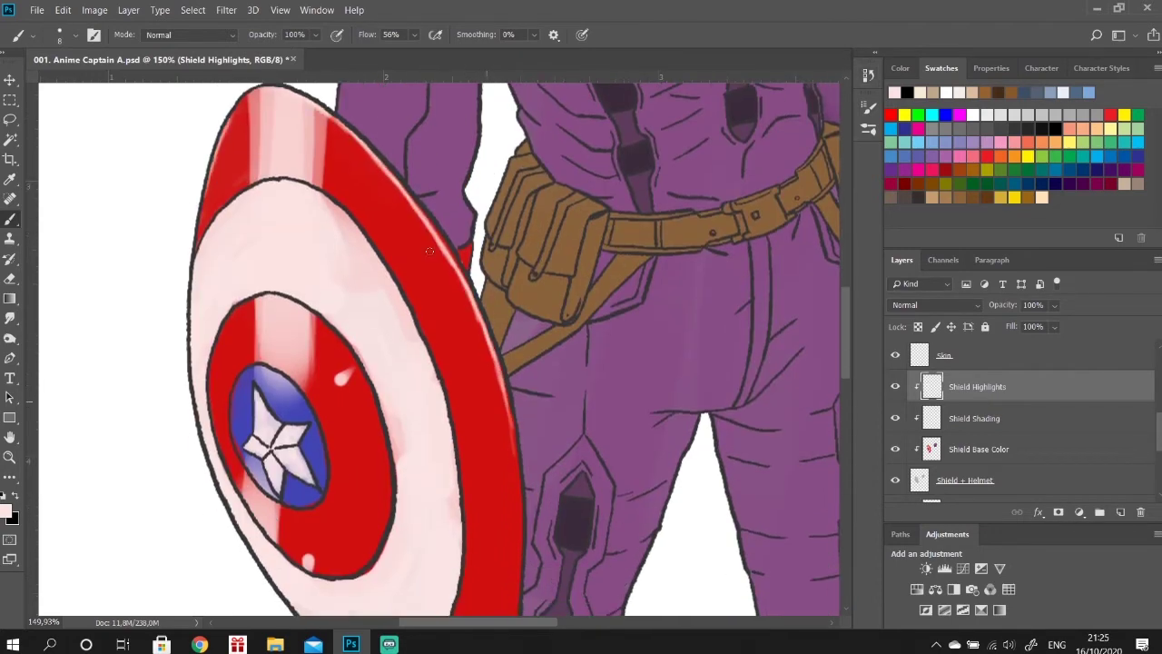
scroll(513, 409, "down", 5)
mouse_move(509, 272)
left_mouse_down()
mouse_move(398, 480)
mouse_move(449, 417)
left_mouse_up()
left_click(868, 74)
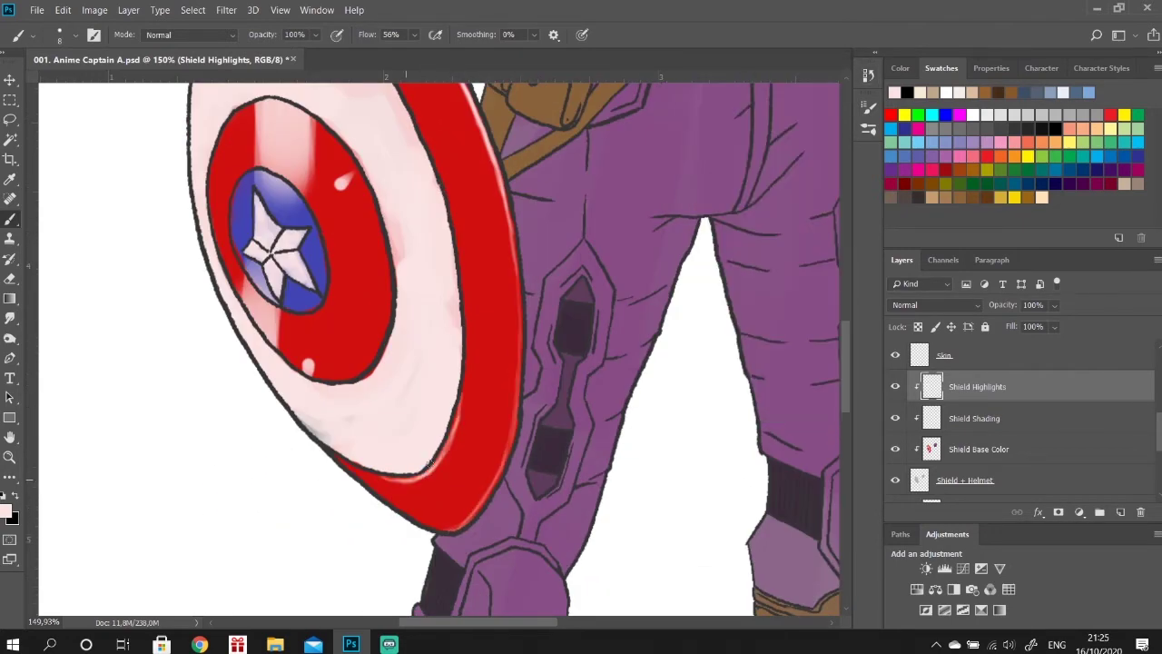
left_click_drag(399, 481, 467, 345)
scroll(360, 264, "up", 2)
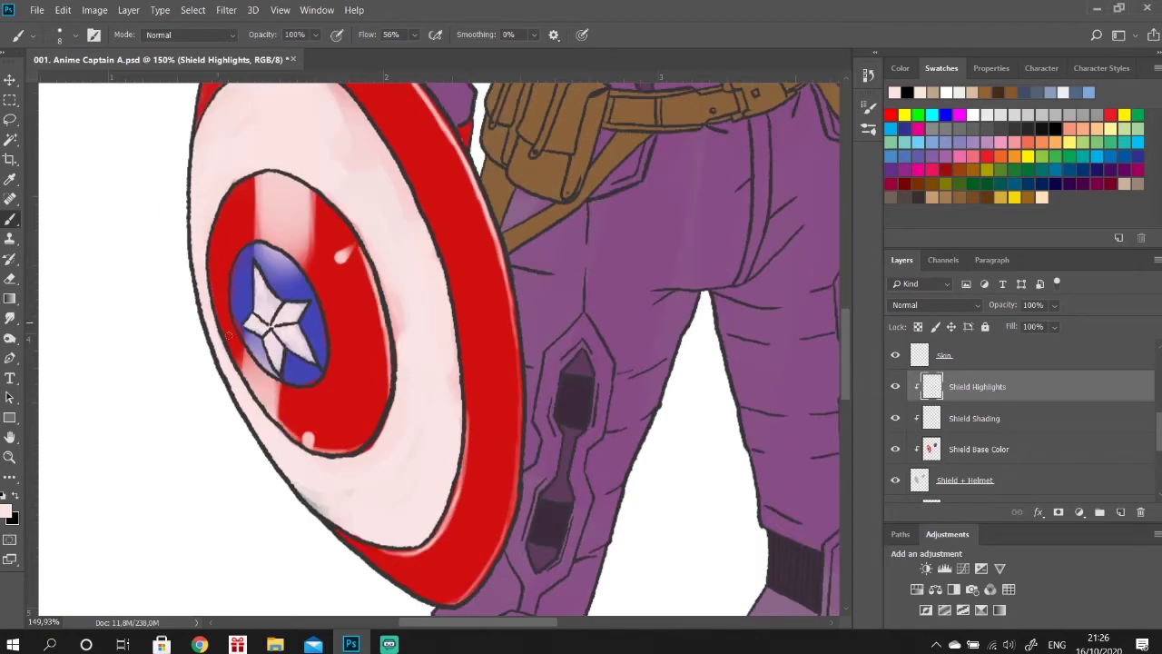
scroll(295, 167, "up", 3)
scroll(207, 173, "down", 1)
Pick a red and paint dark red shading on the shield's inner ring.
key("alt+bracketleft")
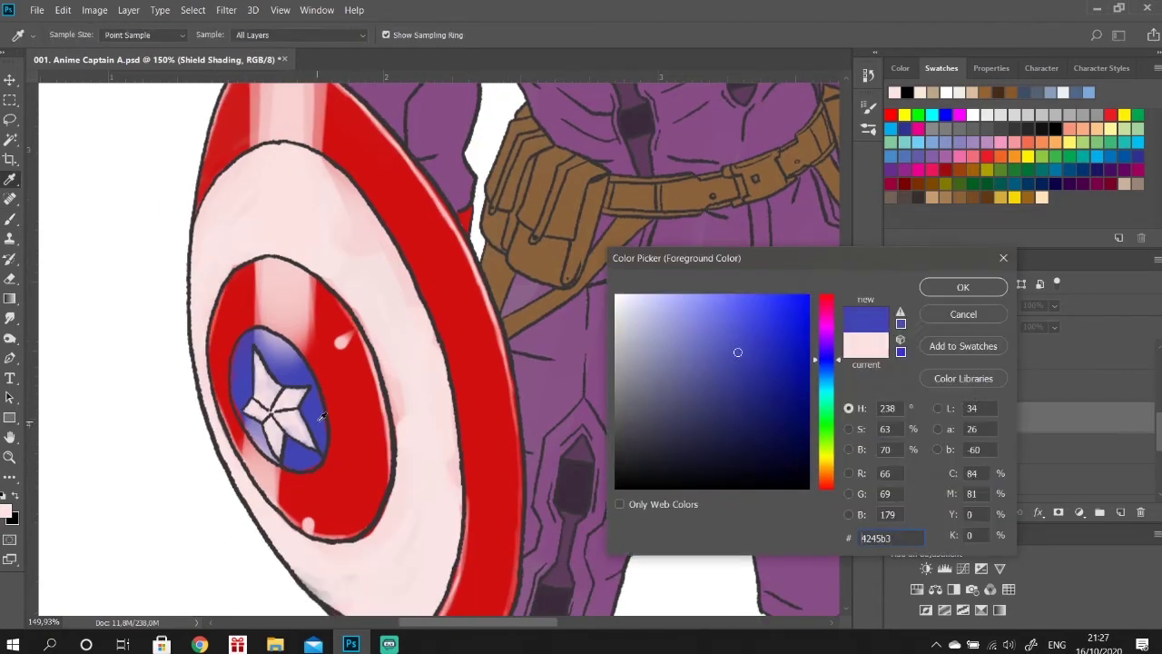
left_click(251, 354, "alt")
scroll(284, 460, "up", 1)
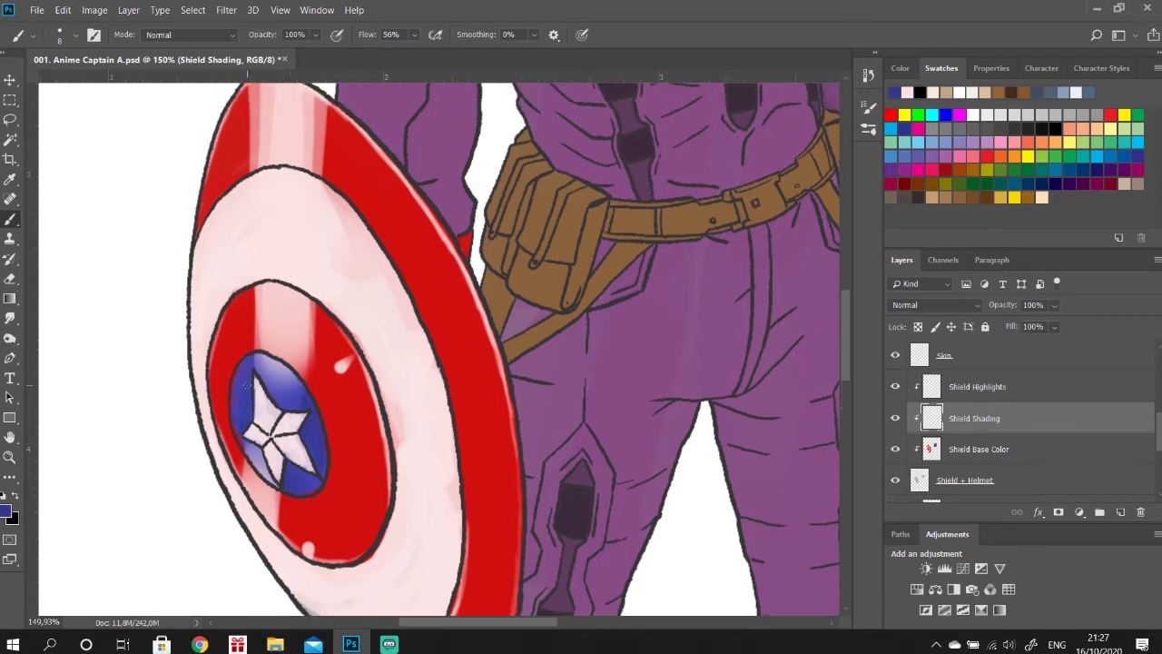
left_click(238, 313, "alt")
left_click_drag(238, 277, 232, 359)
key("e")
key("b")
left_click_drag(331, 300, 305, 359)
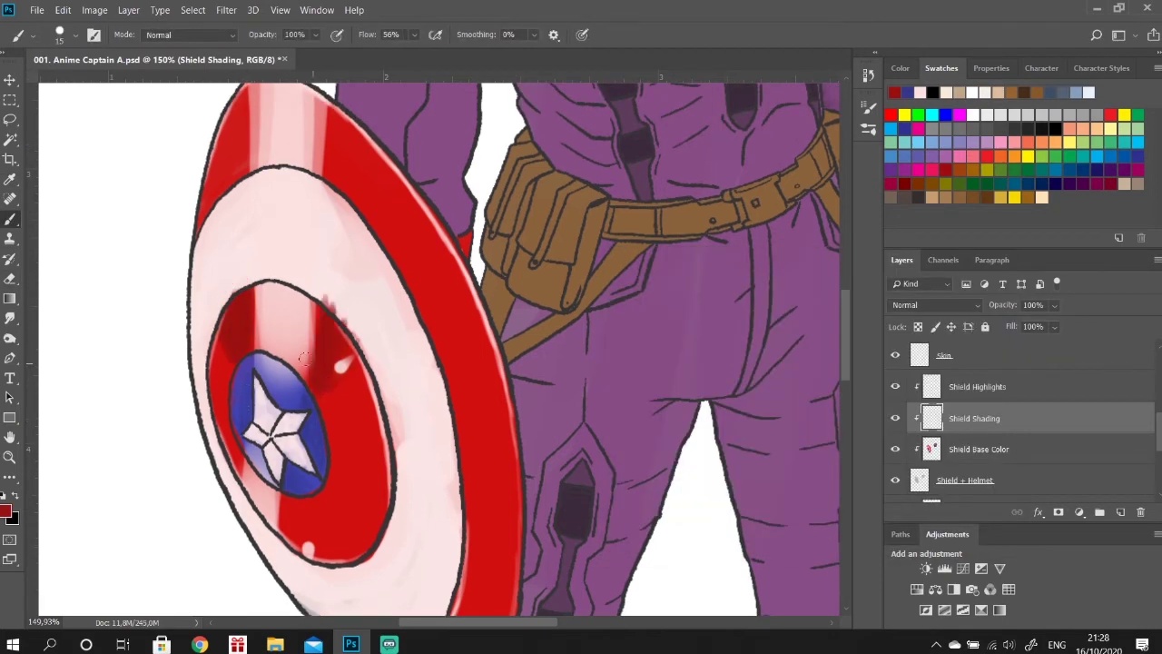
Add a short red shading stroke low on the ring and erase the excess.
scroll(337, 422, "down", 1)
key("e")
key("b")
left_click_drag(322, 443, 301, 498)
left_click(291, 409, "alt")
key("Return")
key("e")
key("b")
Darken the shield's outer red band and blend the shading smoothly with Smudge.
scroll(235, 214, "up", 2)
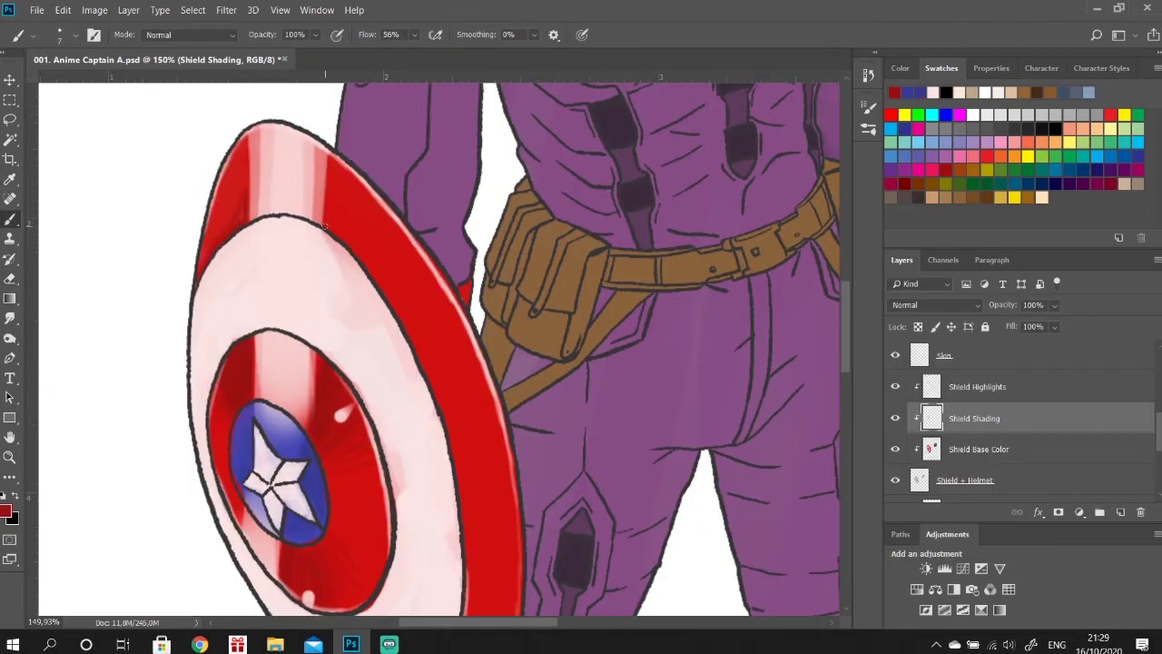
left_click_drag(403, 248, 430, 320)
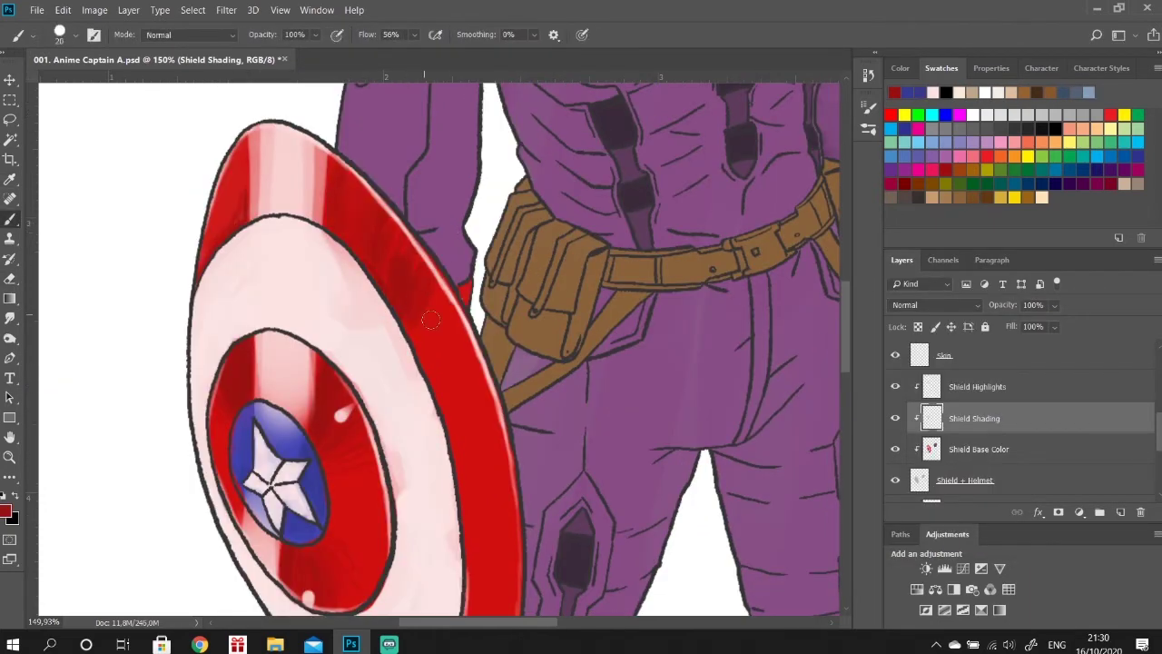
scroll(445, 272, "down", 2)
left_click(10, 318)
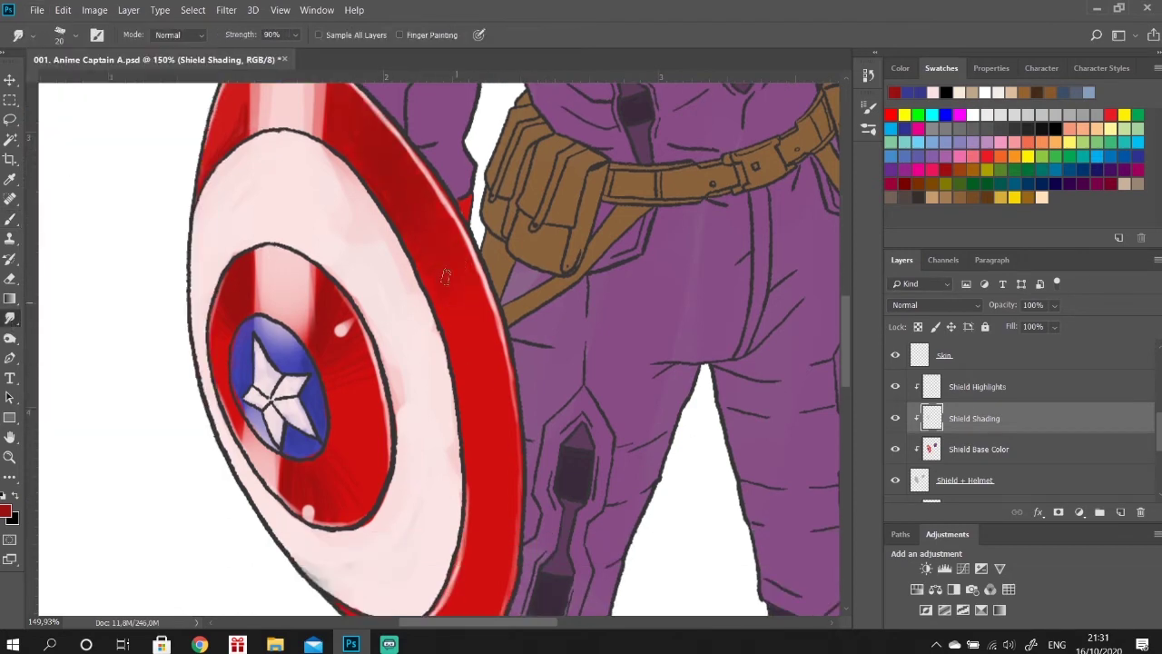
scroll(241, 130, "down", 3)
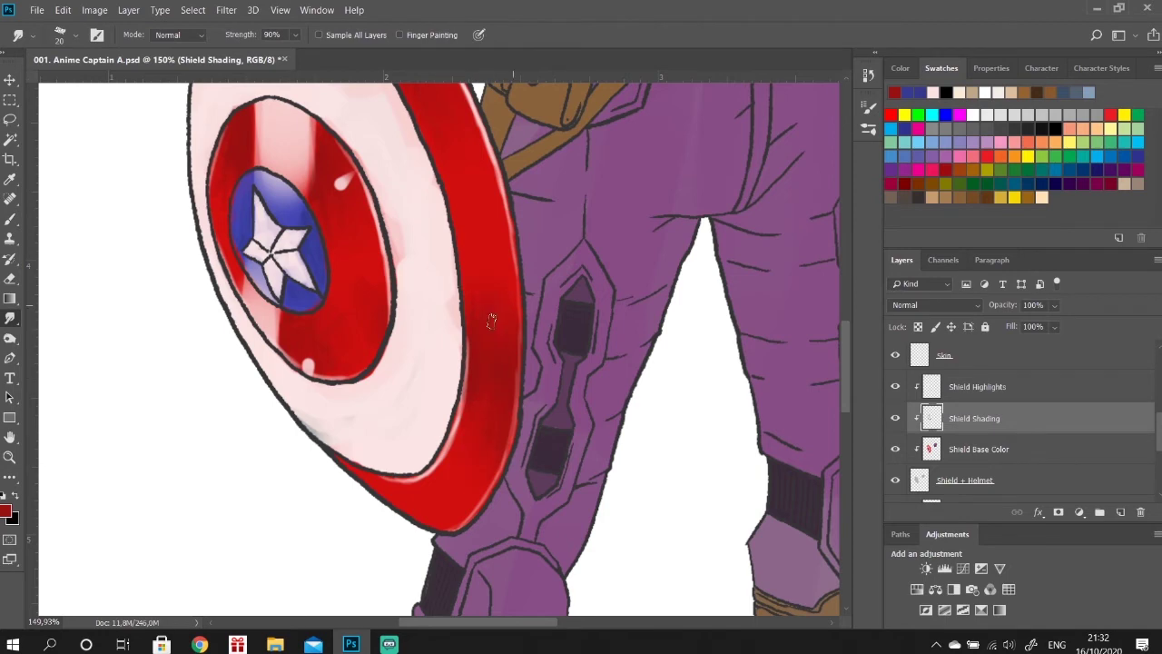
left_click(10, 218)
scroll(418, 401, "down", 2)
On the Shield Highlights layer, paint a white streak on the rim and tidy it.
key("alt+bracketright")
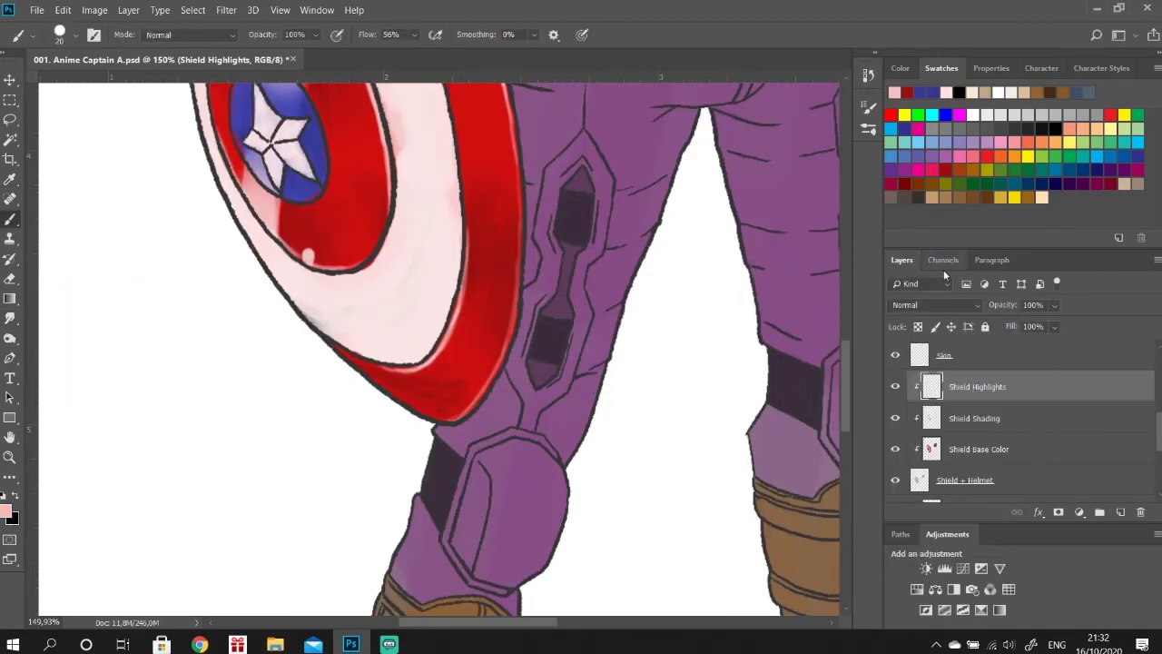
key("d")
key("x")
left_click_drag(401, 388, 386, 380)
scroll(388, 381, "up", 2)
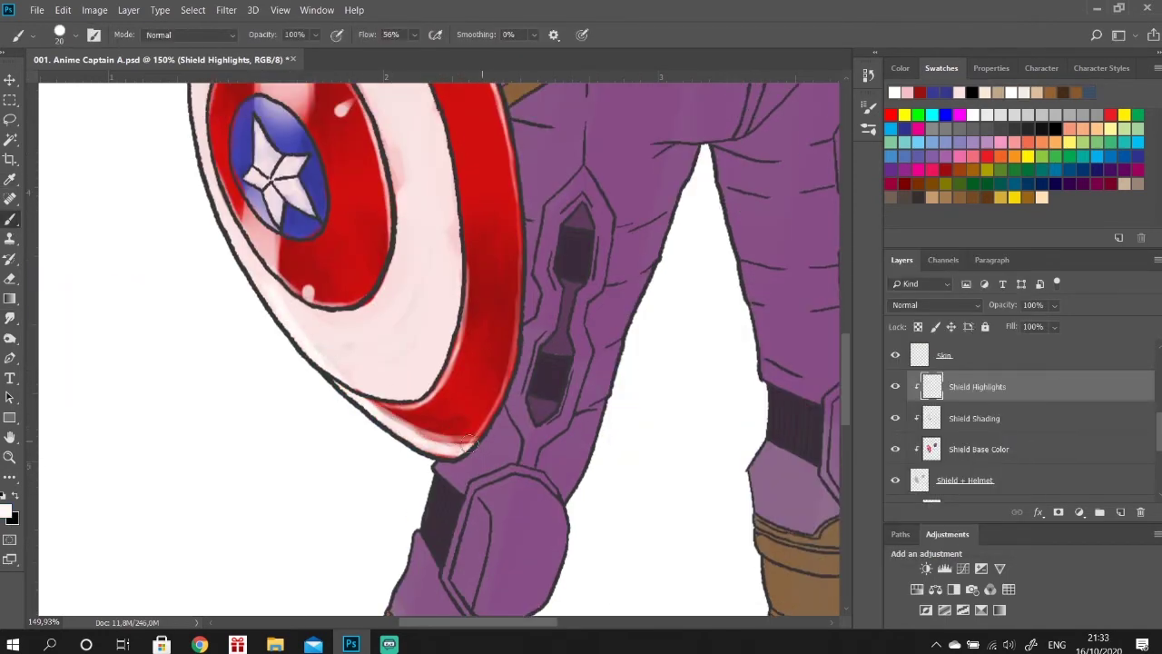
key("bracketleft")
key("bracketleft")
key("bracketleft")
scroll(386, 318, "up", 2)
scroll(382, 263, "up", 2)
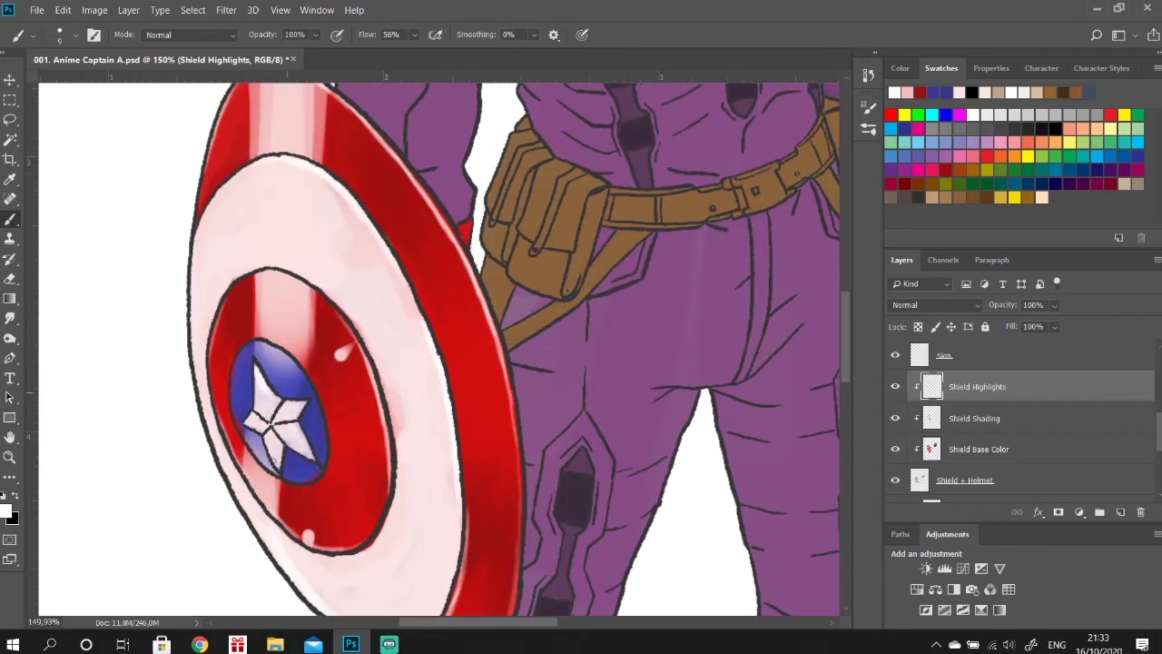
scroll(290, 440, "down", 1)
key("e")
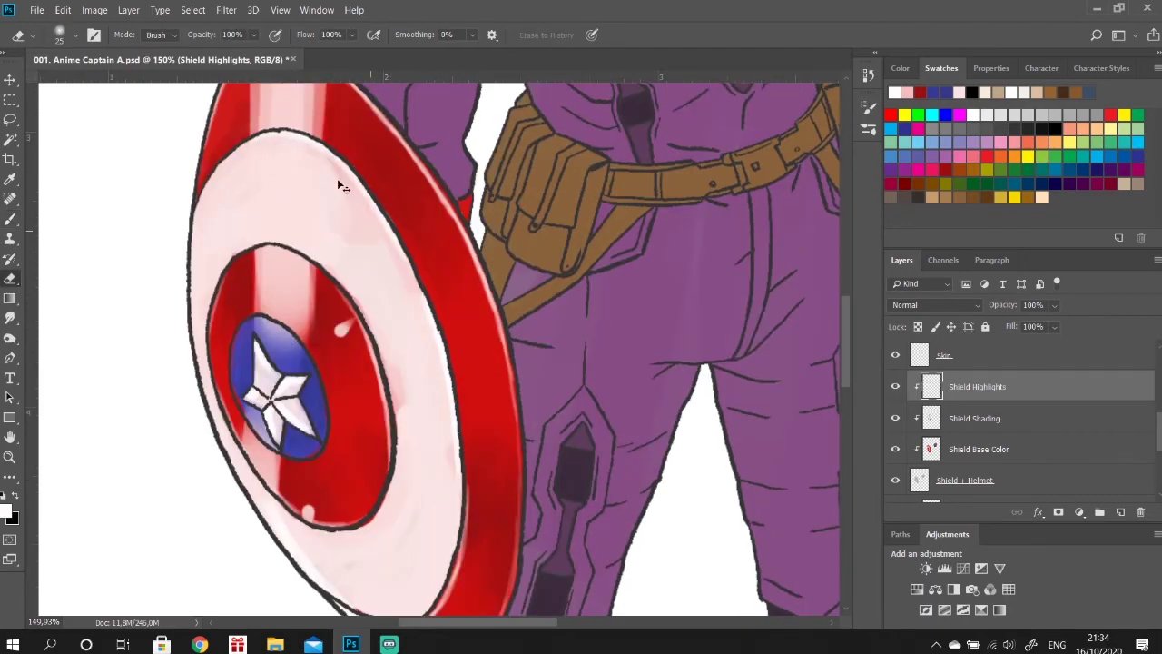
scroll(336, 185, "down", 5)
scroll(382, 436, "up", 4)
key("b")
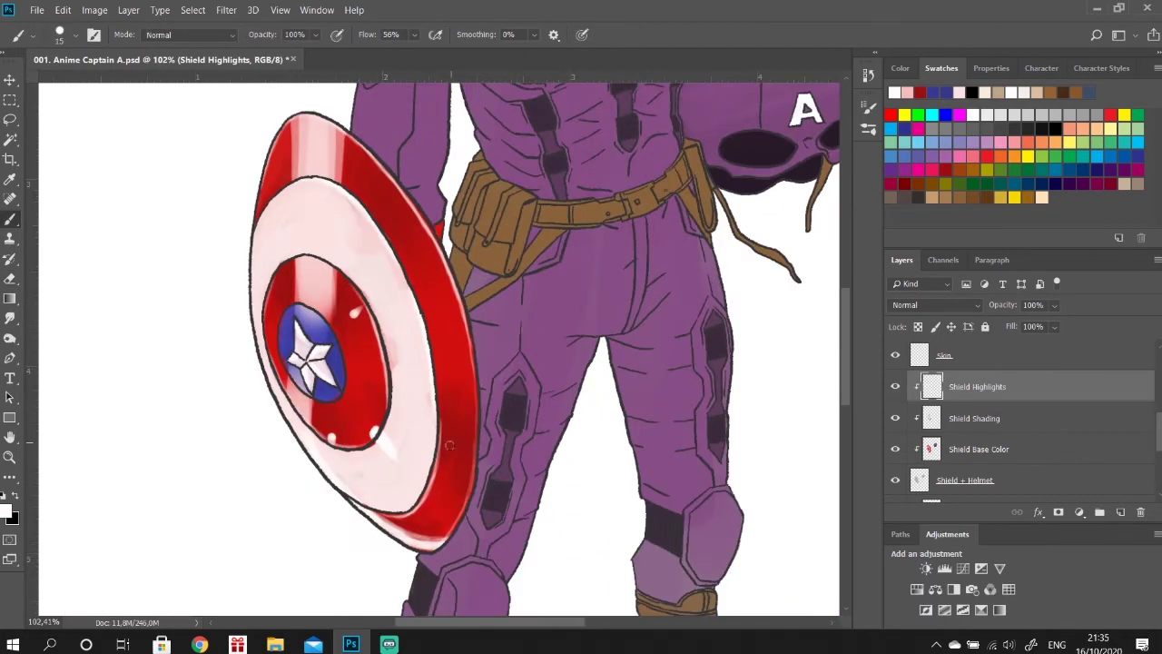
Lower brush opacity to 66% and brush a soft white highlight on the lower white ring.
right_click(291, 77)
left_click(429, 437)
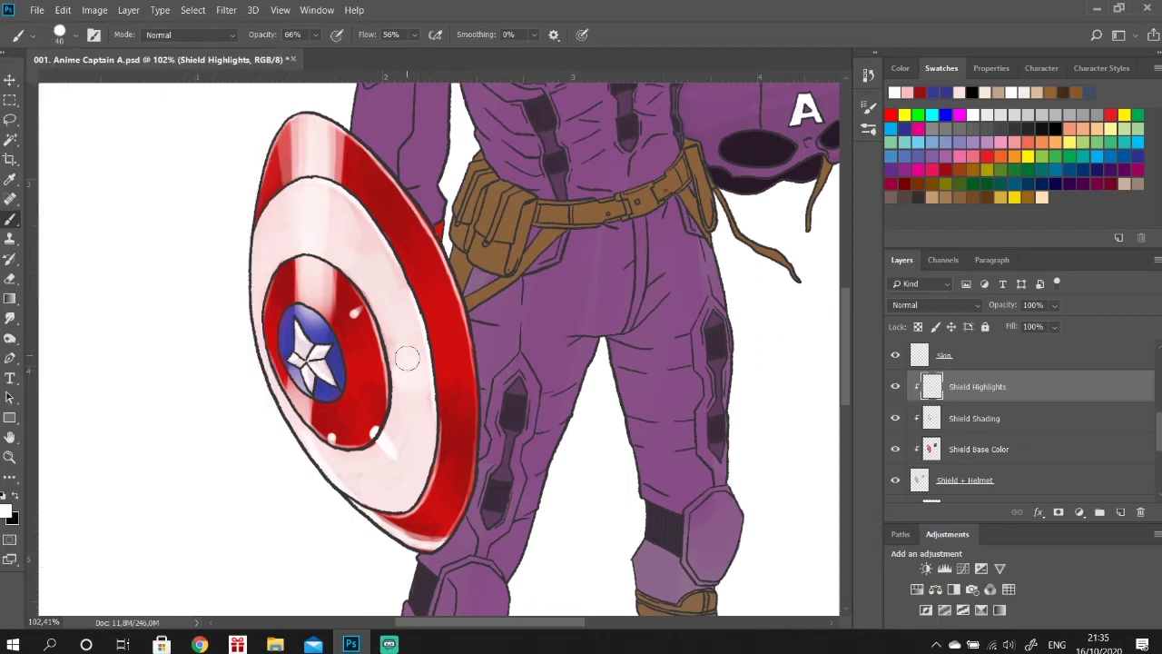
left_click_drag(398, 440, 399, 483)
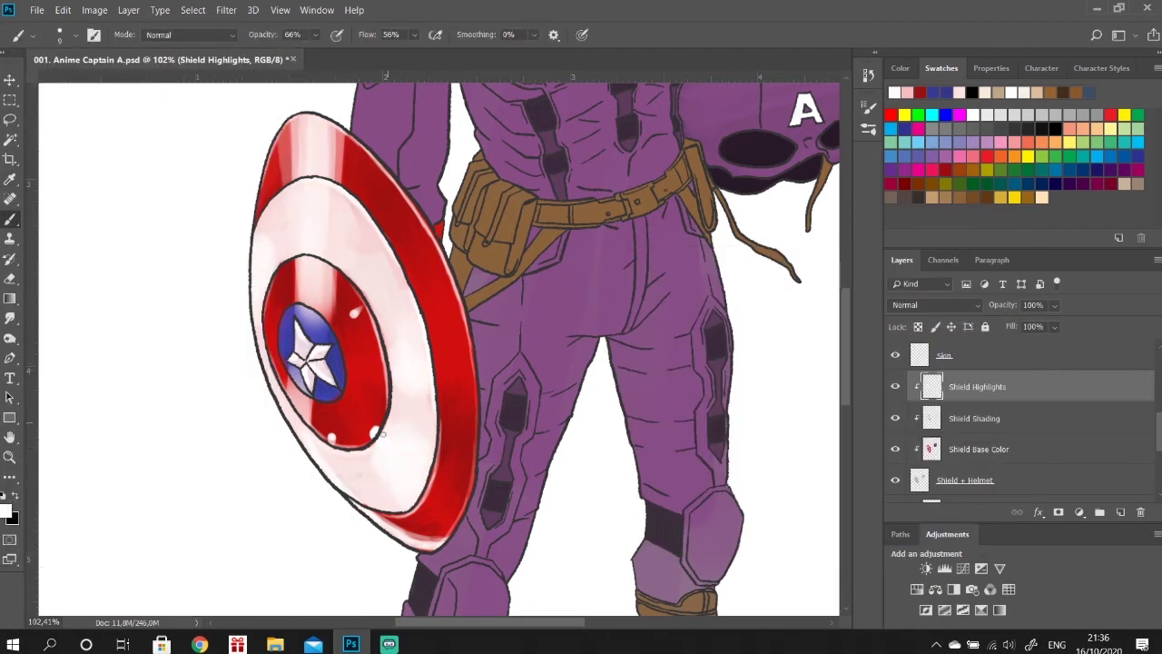
left_click(9, 513)
left_click(974, 418)
left_click(963, 285)
Fit the whole image on screen and save the document.
key("ctrl+0")
left_click(38, 10)
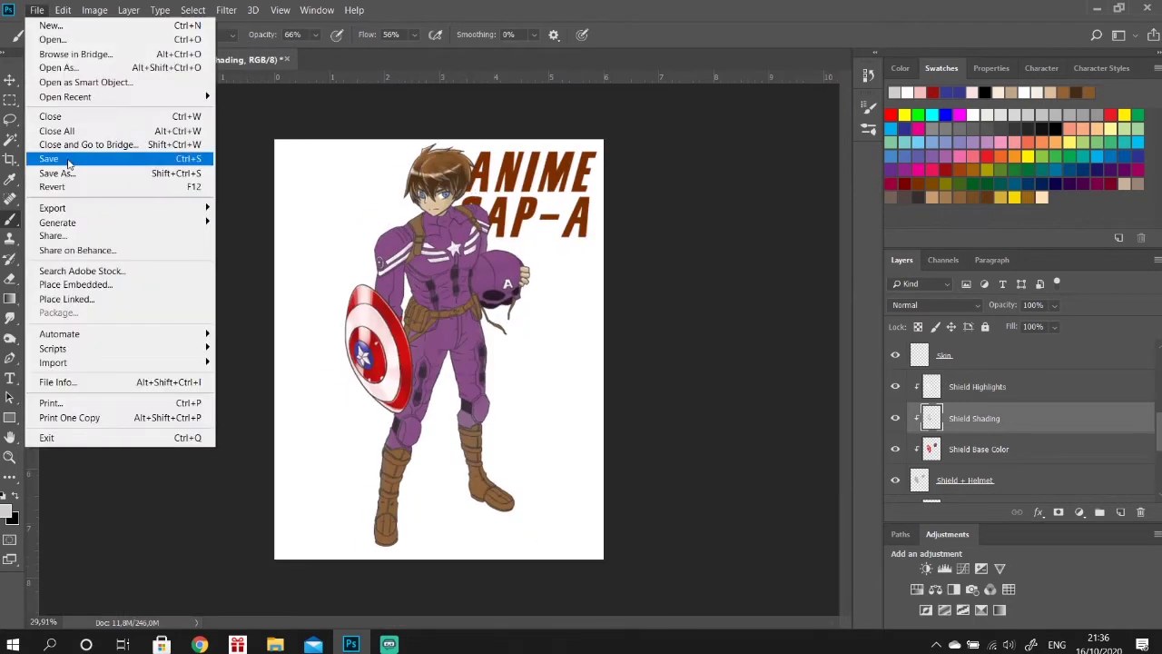
left_click(68, 161)
Shade the helmet's underside and upper dome in dark purple with a size-15 brush.
scroll(495, 286, "up", 5)
left_click(10, 513)
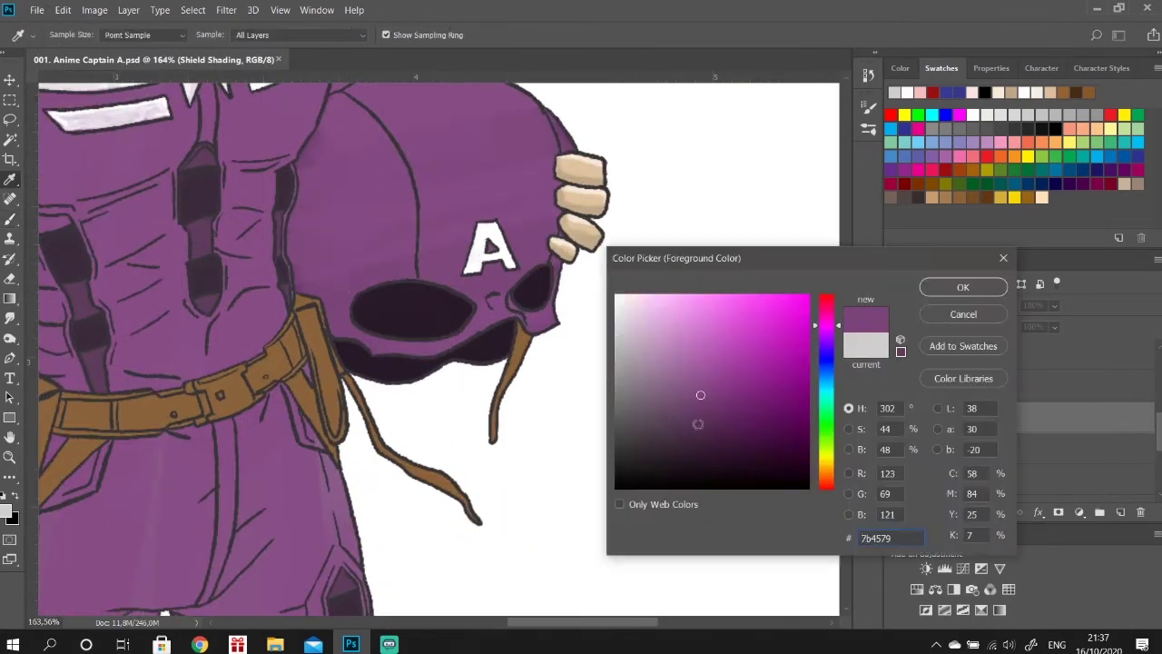
left_click(959, 285)
mouse_move(291, 191)
left_mouse_down()
mouse_move(327, 299)
mouse_move(552, 258)
left_mouse_up()
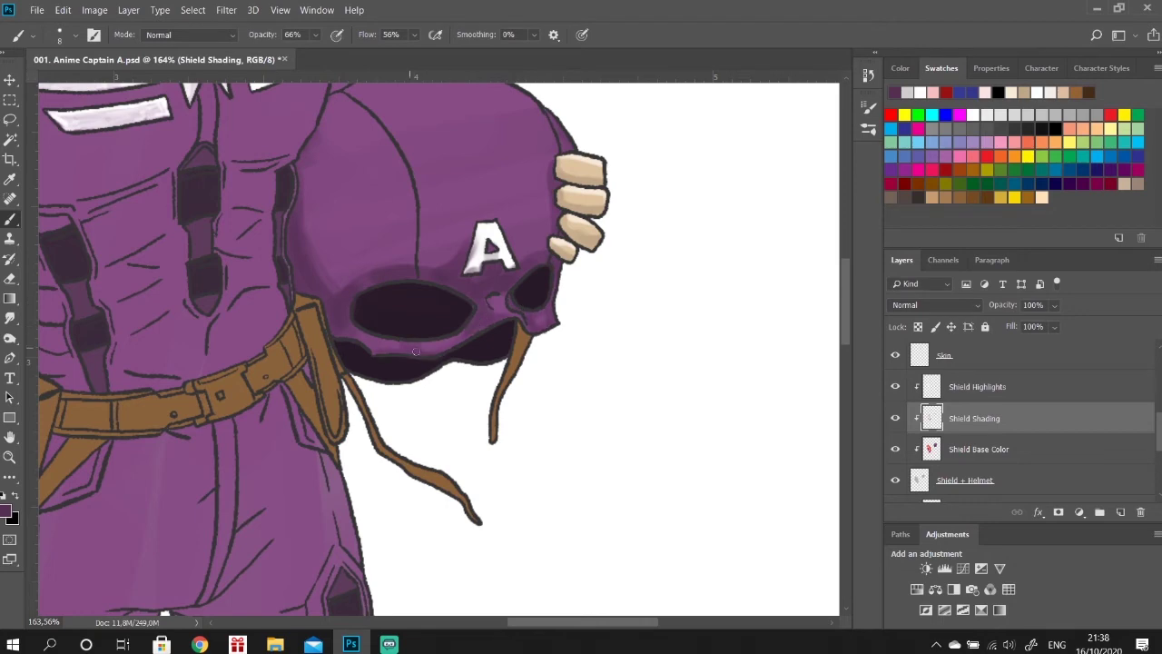
left_click(10, 513)
left_click(963, 285)
key("bracketright")
key("bracketright")
key("bracketright")
left_click_drag(318, 209, 545, 195)
left_click_drag(336, 236, 362, 221)
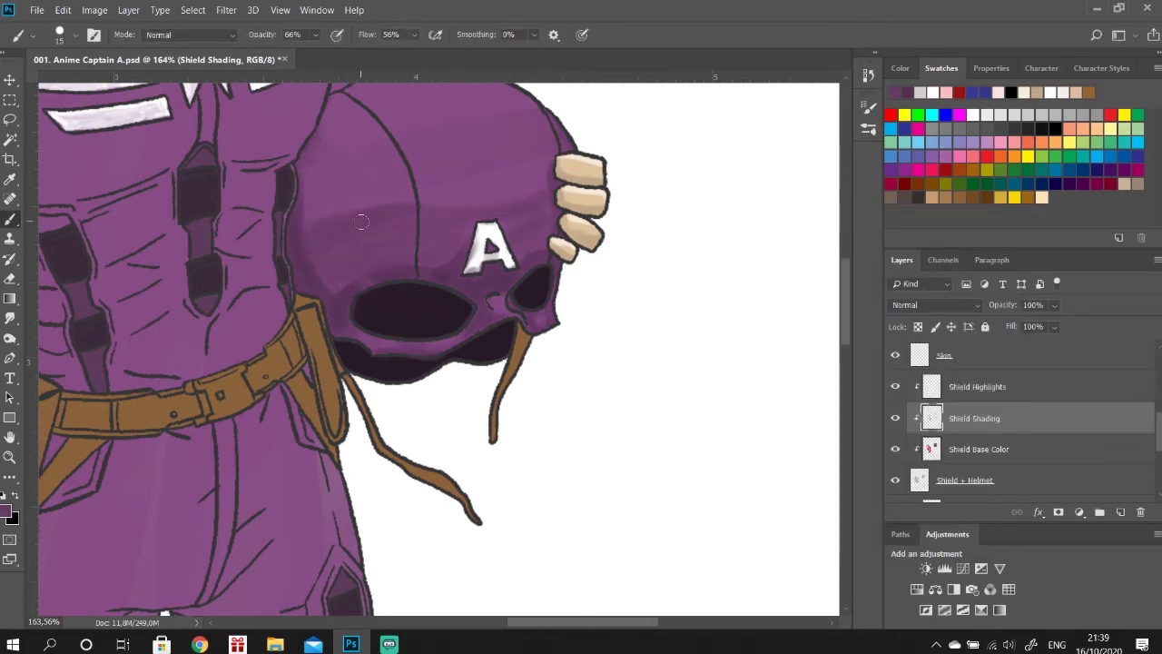
scroll(362, 221, "up", 2)
left_click(868, 75)
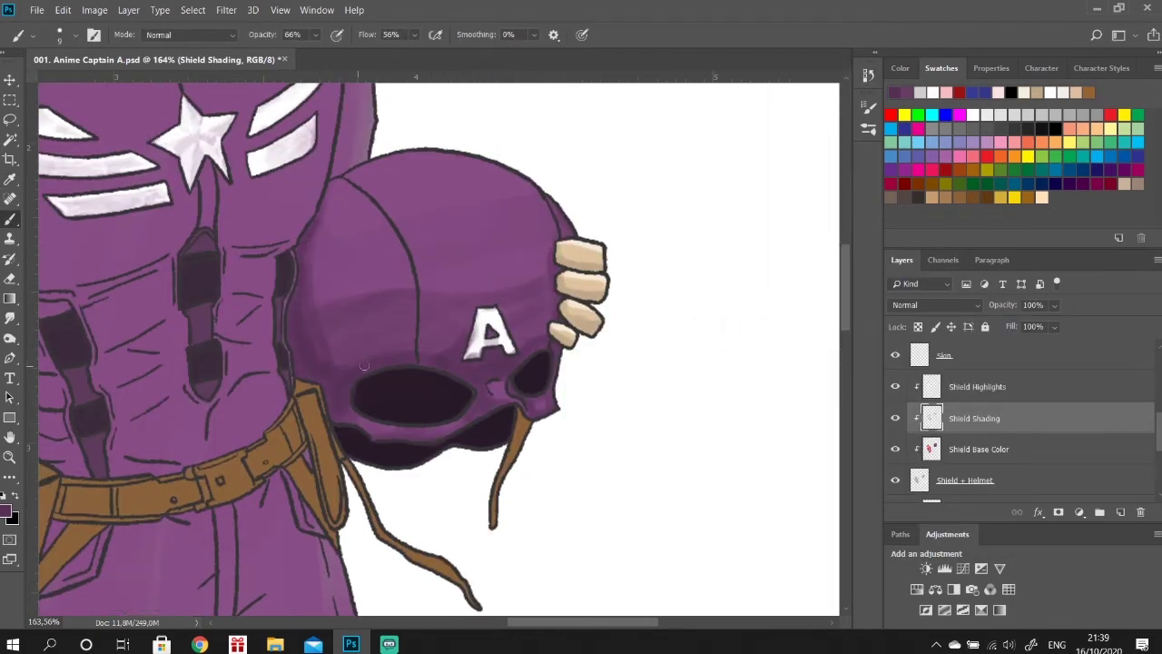
Paint a light purple highlight sheen across the top of the helmet.
left_click(977, 386)
left_click(9, 513)
left_click(963, 287)
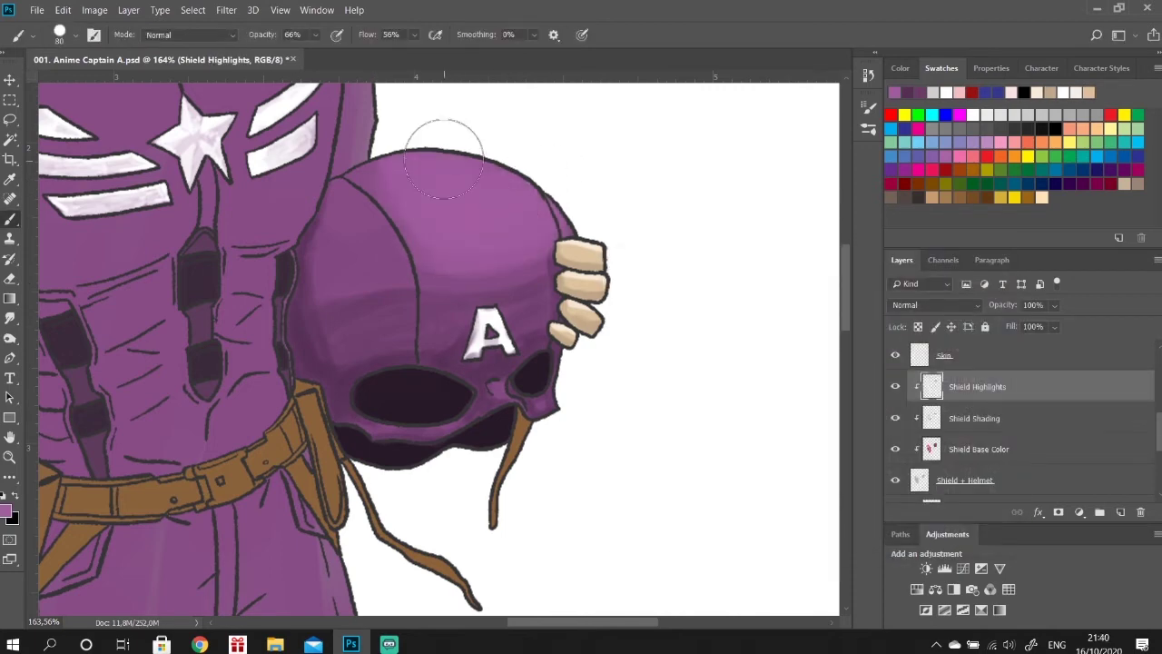
left_click(9, 513)
left_click(945, 288)
key("b")
left_click_drag(418, 191, 531, 177)
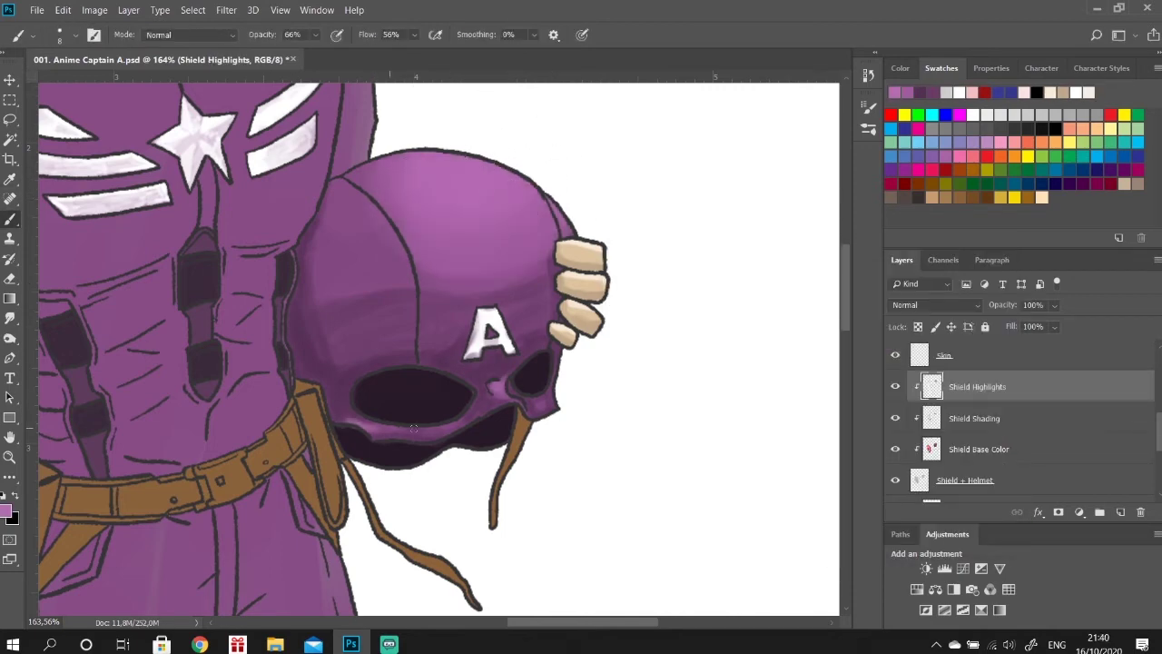
key("e")
Try lavender and brown paint colours, then fit the illustration and select Suit Shading.
key("alt+bracketleft")
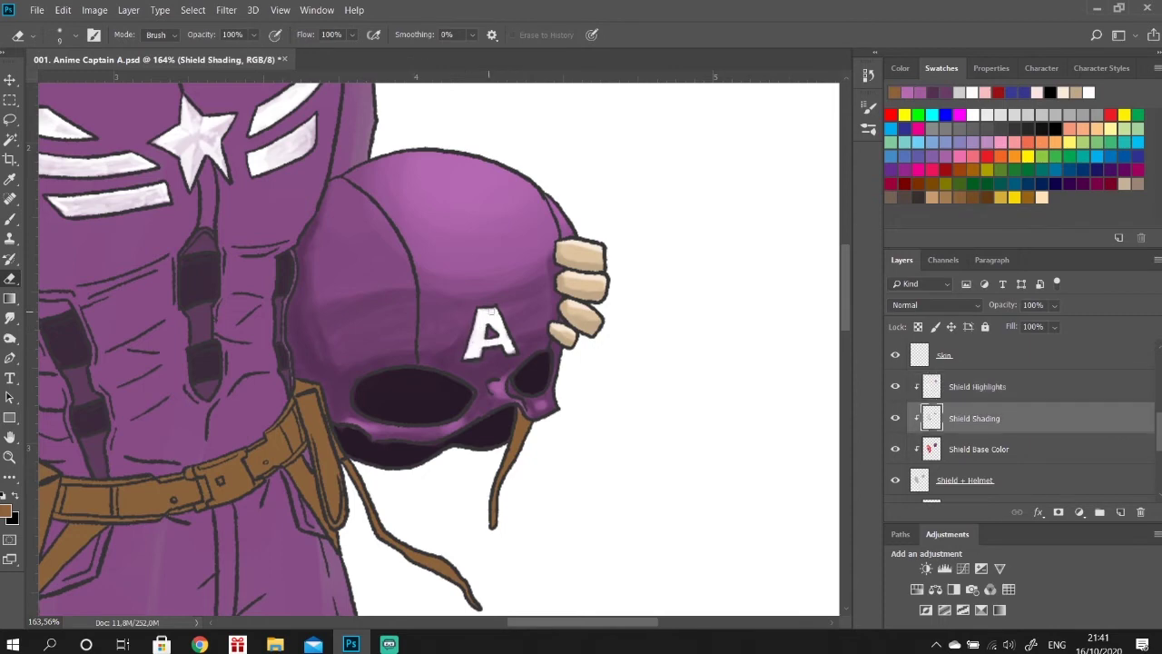
left_click(488, 332)
key("b")
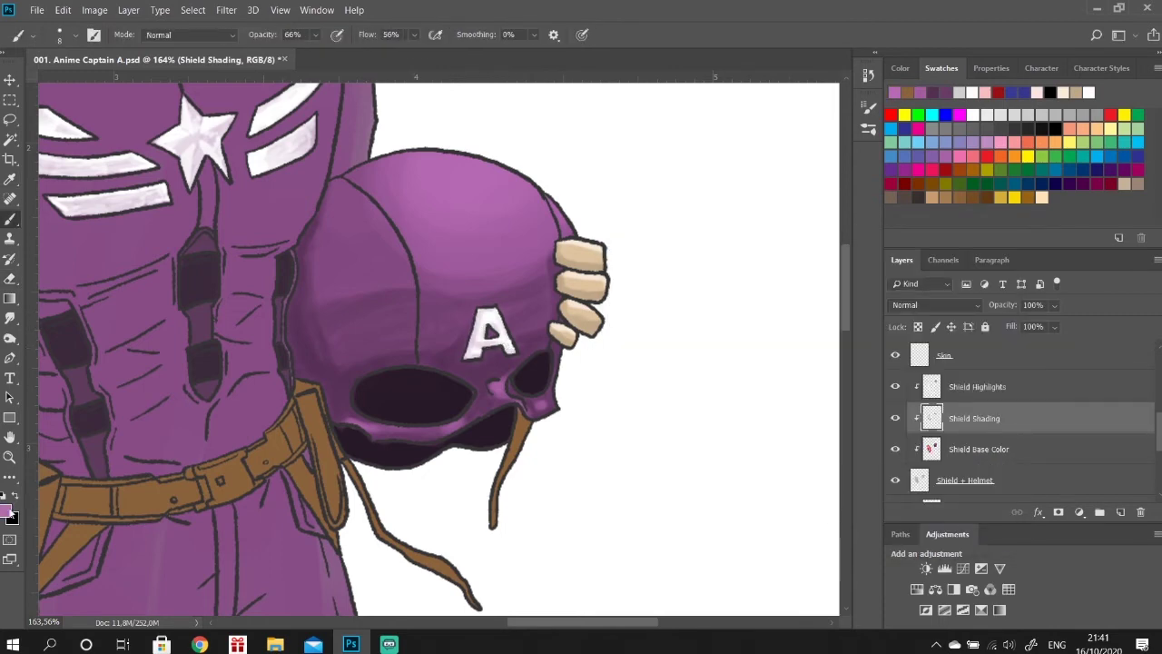
left_click(519, 435, "alt")
key("ctrl+0")
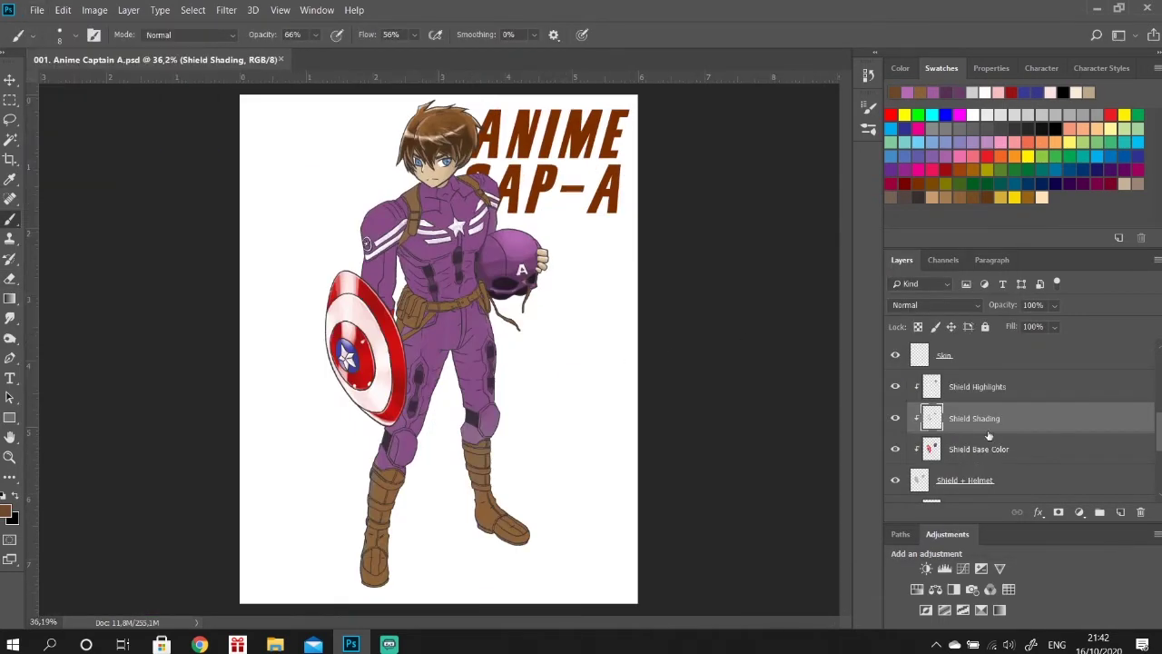
scroll(987, 436, "down", 3)
left_click(973, 418)
Shade the suit's left arm and the upper arm near the shoulder emblem in dark purple.
key("alt+bracketleft")
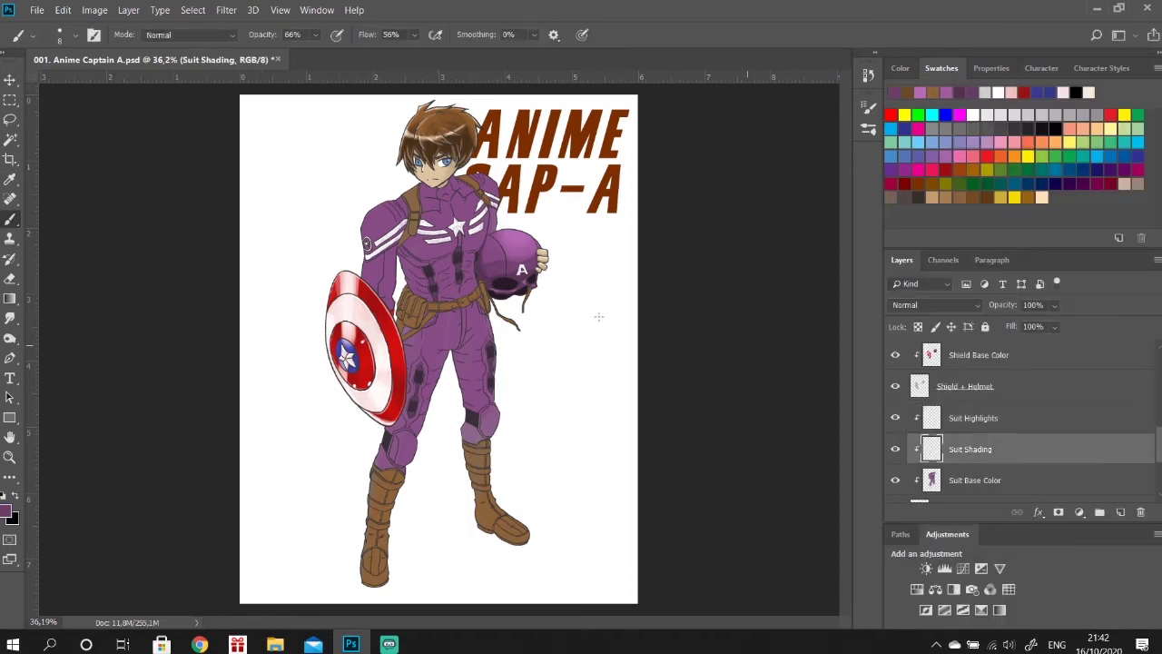
scroll(367, 247, "up", 5)
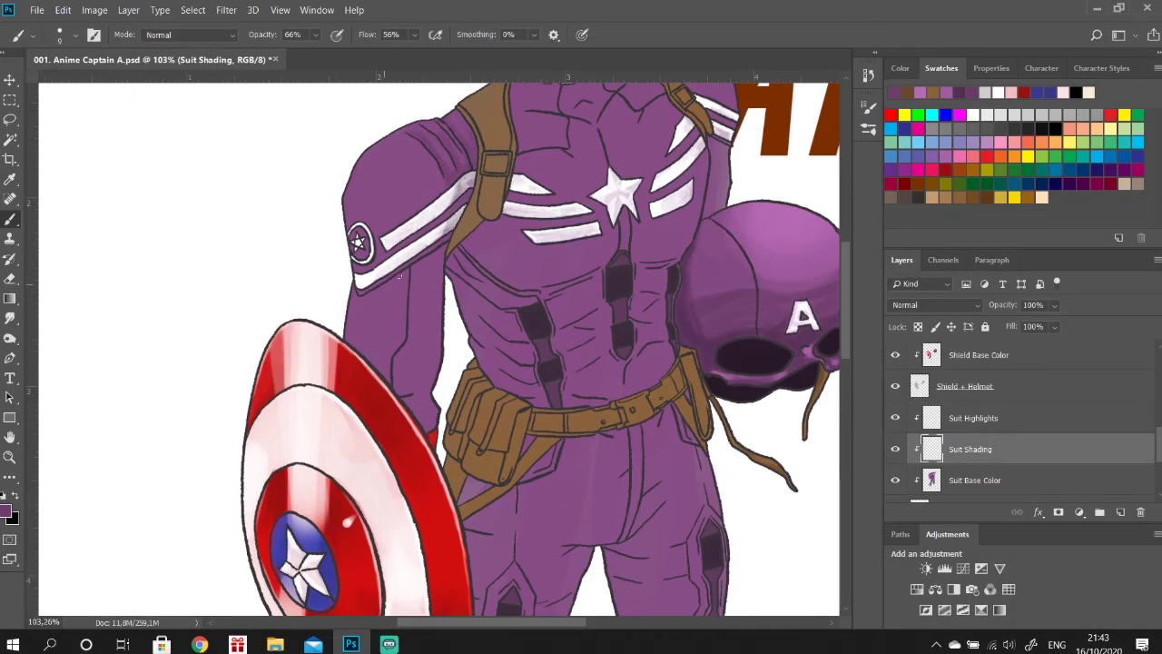
left_click_drag(438, 252, 407, 427)
key("bracketleft")
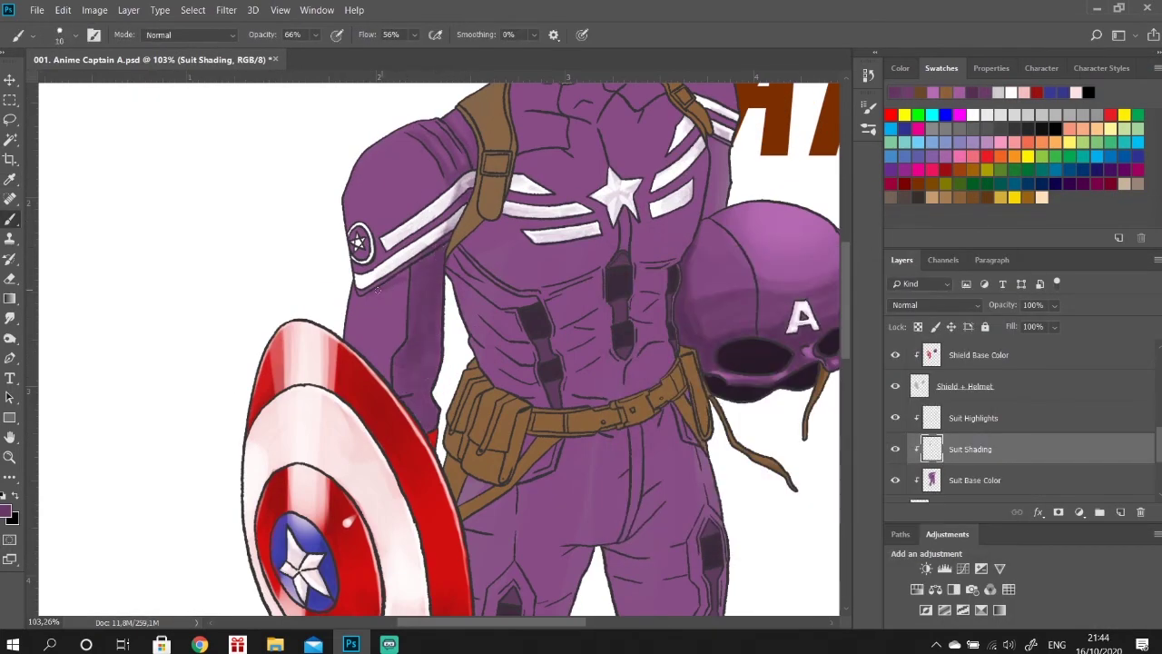
key("bracketright")
left_click_drag(427, 168, 363, 263)
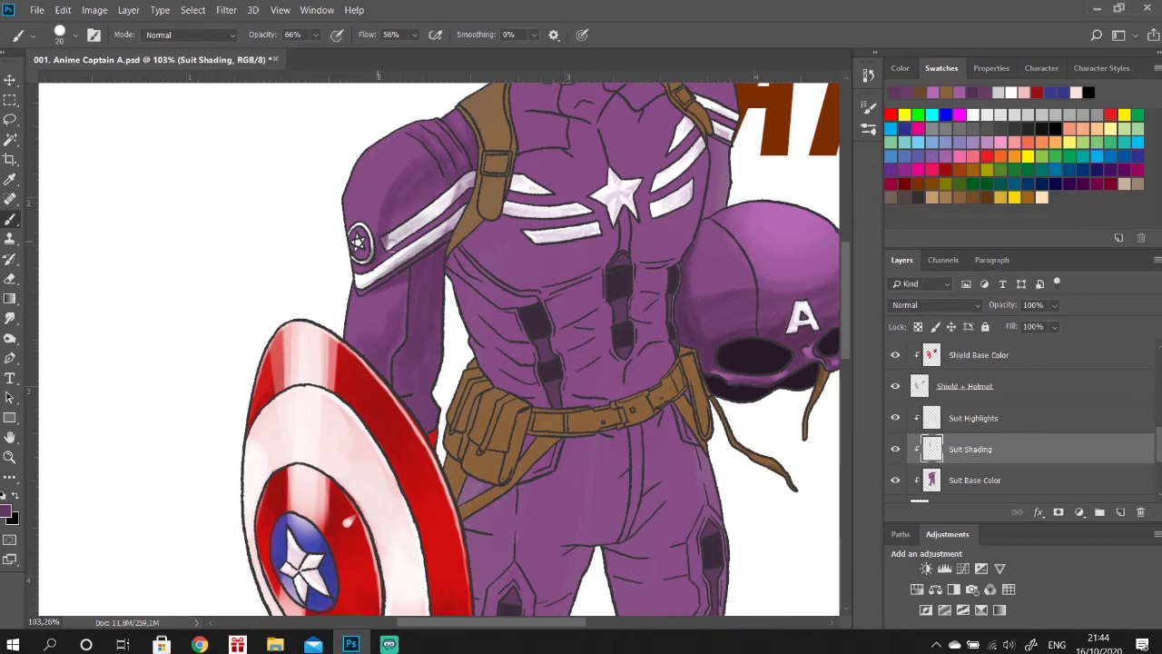
left_click_drag(435, 255, 426, 426)
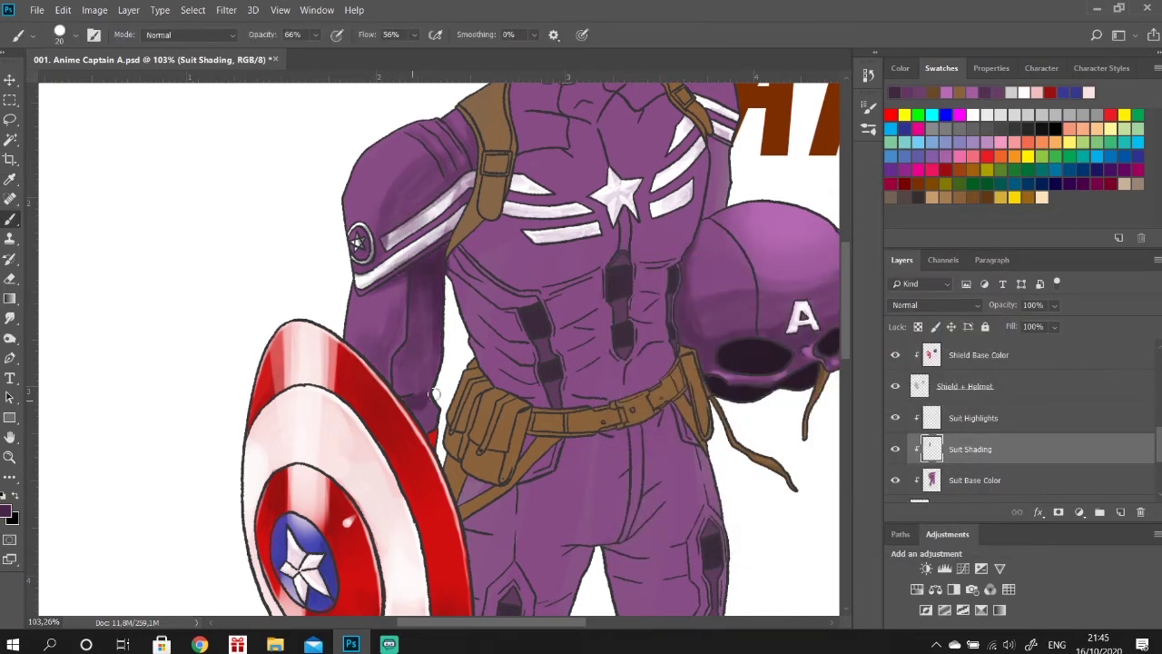
left_click_drag(409, 314, 402, 382)
Brush light lavender highlights over the left shoulder and upper arm on Suit Highlights.
key("alt+bracketright")
left_click(772, 227, "alt")
left_click_drag(449, 127, 350, 340)
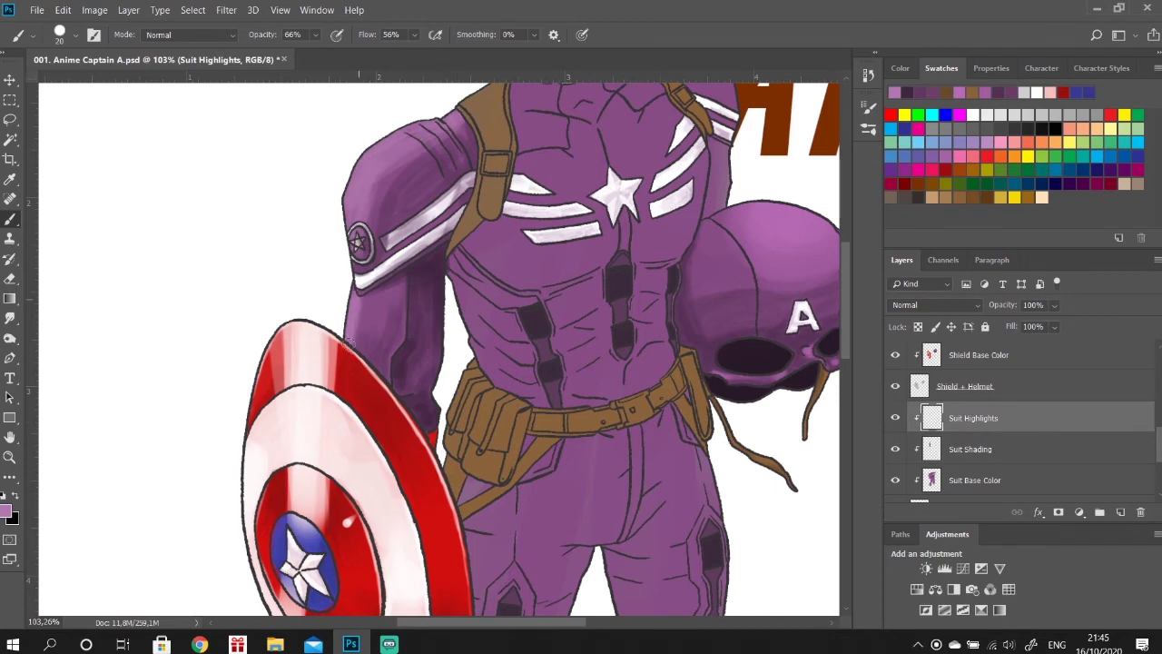
left_click_drag(463, 131, 350, 313)
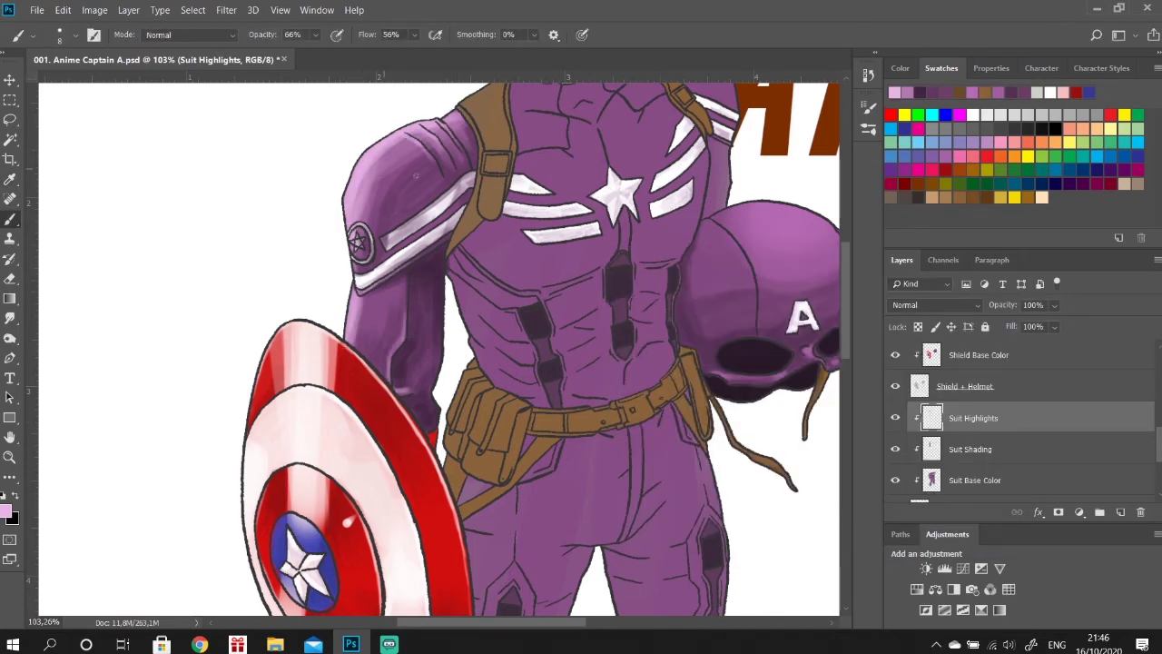
key("alt+bracketleft")
key("e")
key("alt+bracketright")
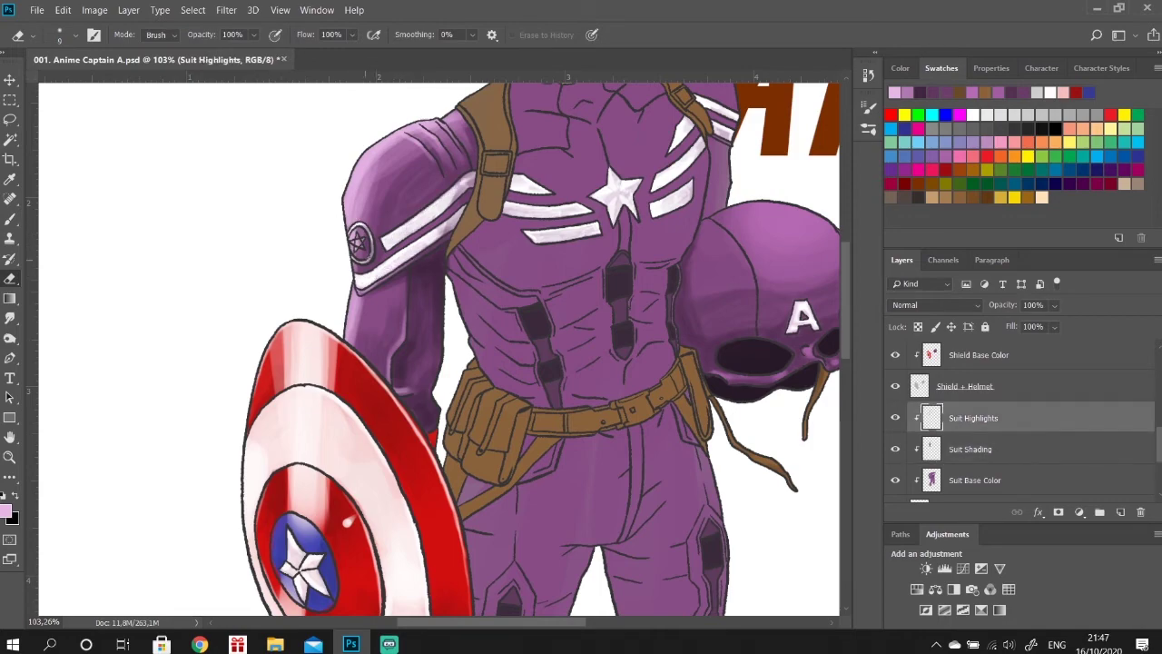
key("alt+bracketleft")
scroll(361, 233, "down", 5, "alt")
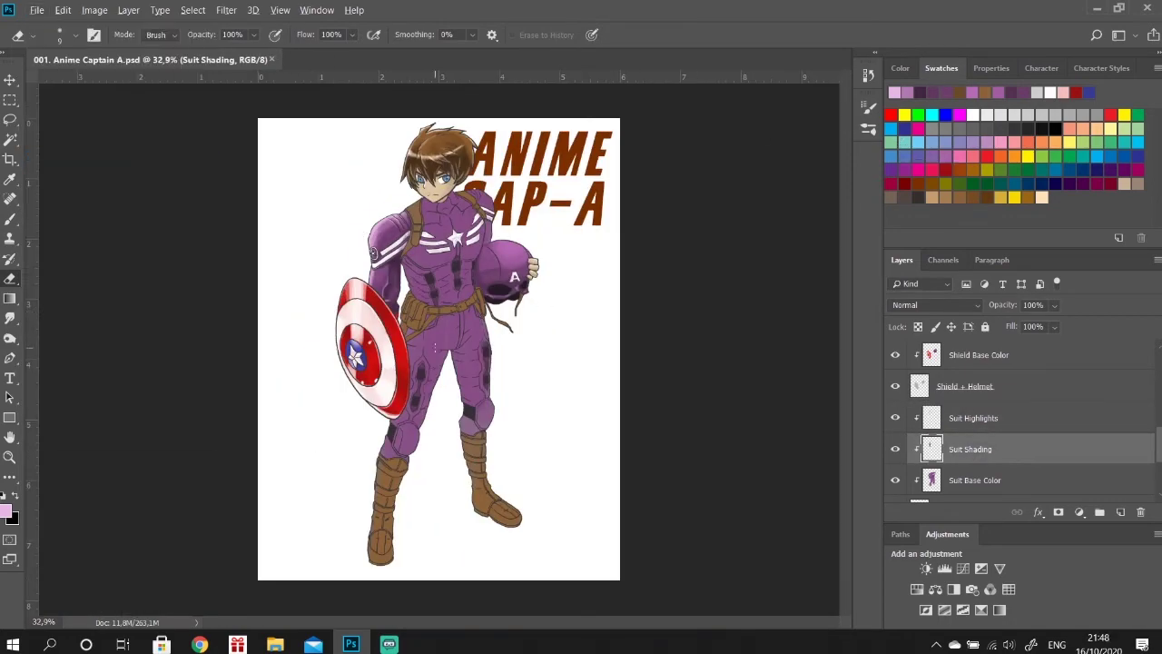
Shade the neck, upper chest and area around the star down to the lower abdomen.
scroll(434, 345, "up", 5, "alt")
left_click(11, 220)
mouse_move(426, 214)
left_mouse_down()
mouse_move(545, 154)
mouse_move(545, 209)
left_mouse_up()
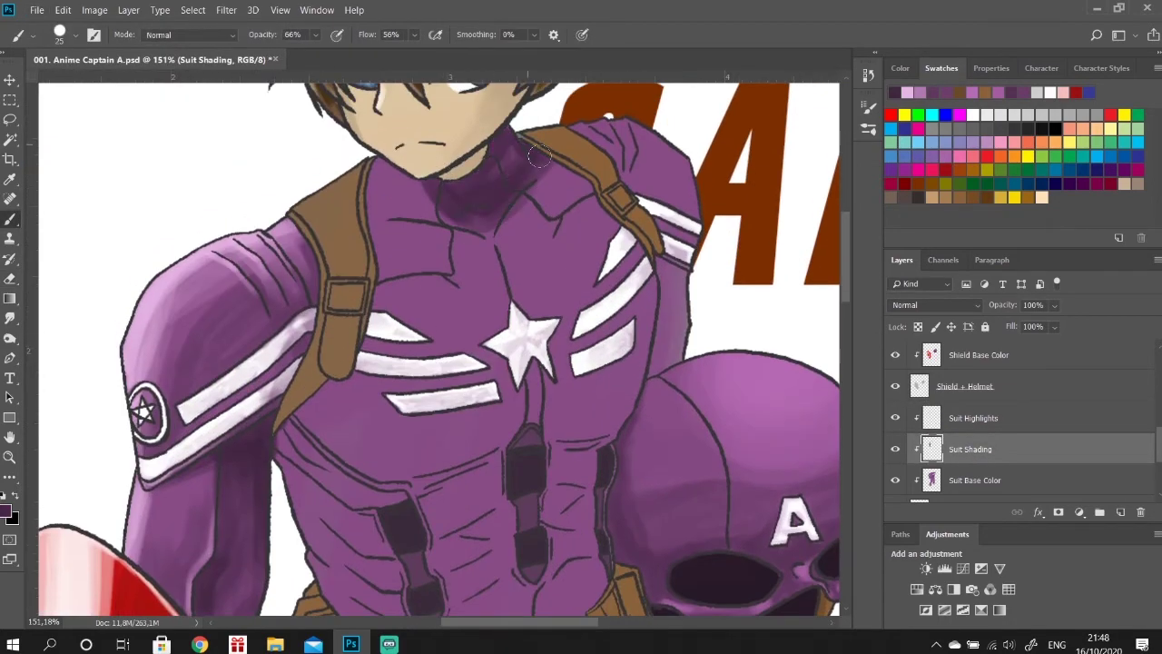
left_click_drag(536, 154, 591, 213)
mouse_move(481, 272)
left_mouse_down()
mouse_move(365, 181)
mouse_move(450, 288)
left_mouse_up()
mouse_move(486, 200)
left_mouse_down()
mouse_move(508, 336)
mouse_move(417, 332)
mouse_move(525, 386)
left_mouse_up()
mouse_move(363, 408)
left_mouse_down()
mouse_move(300, 454)
mouse_move(400, 495)
left_mouse_up()
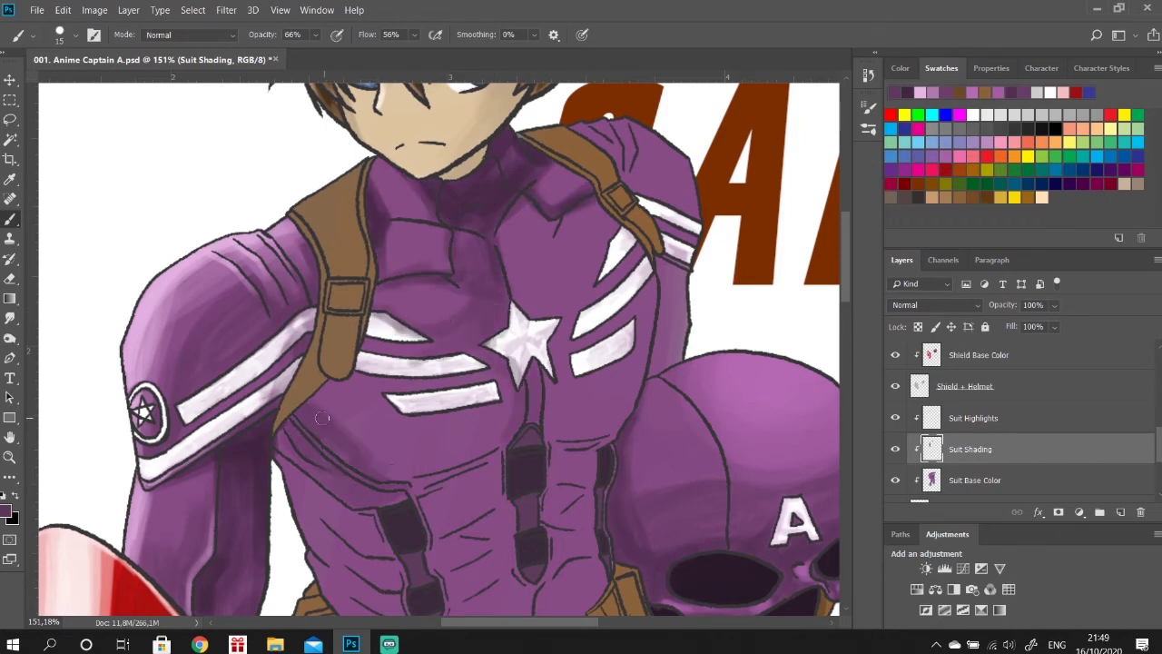
scroll(427, 445, "down", 3)
mouse_move(490, 390)
left_mouse_down()
mouse_move(382, 517)
mouse_move(400, 567)
left_mouse_up()
scroll(390, 526, "down", 1)
left_click_drag(436, 490, 499, 563)
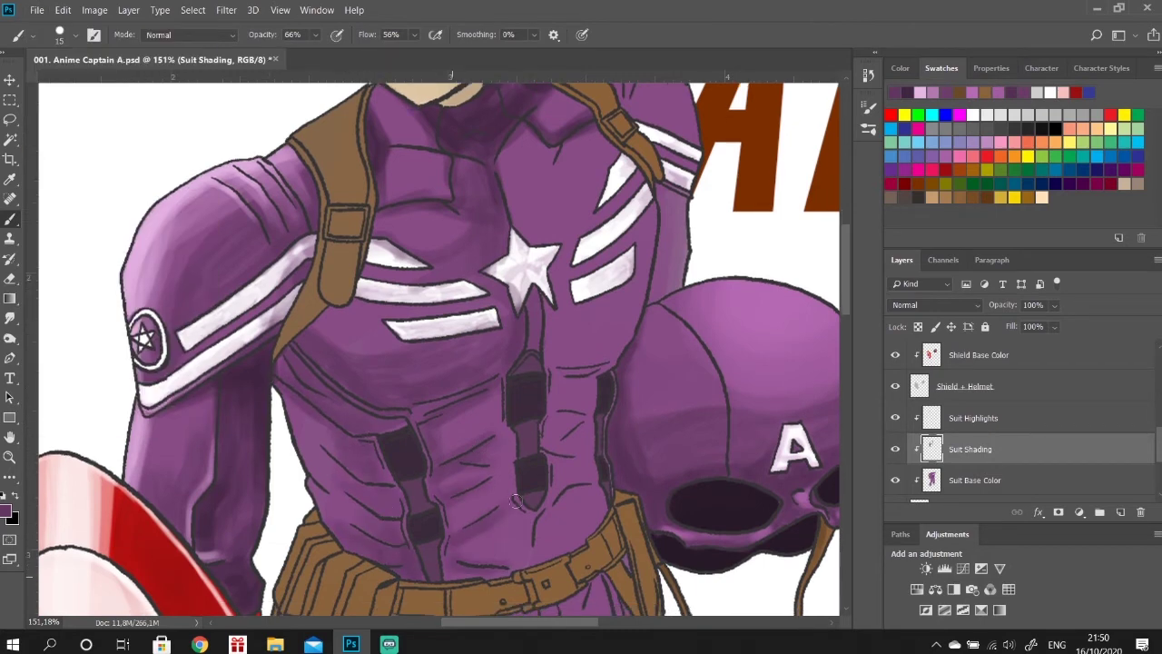
mouse_move(515, 501)
left_mouse_down()
mouse_move(544, 526)
mouse_move(599, 518)
left_mouse_up()
Darken the right side of the chest, abdomen and ribs with more purple shading.
left_click(869, 74)
scroll(530, 106, "up", 3)
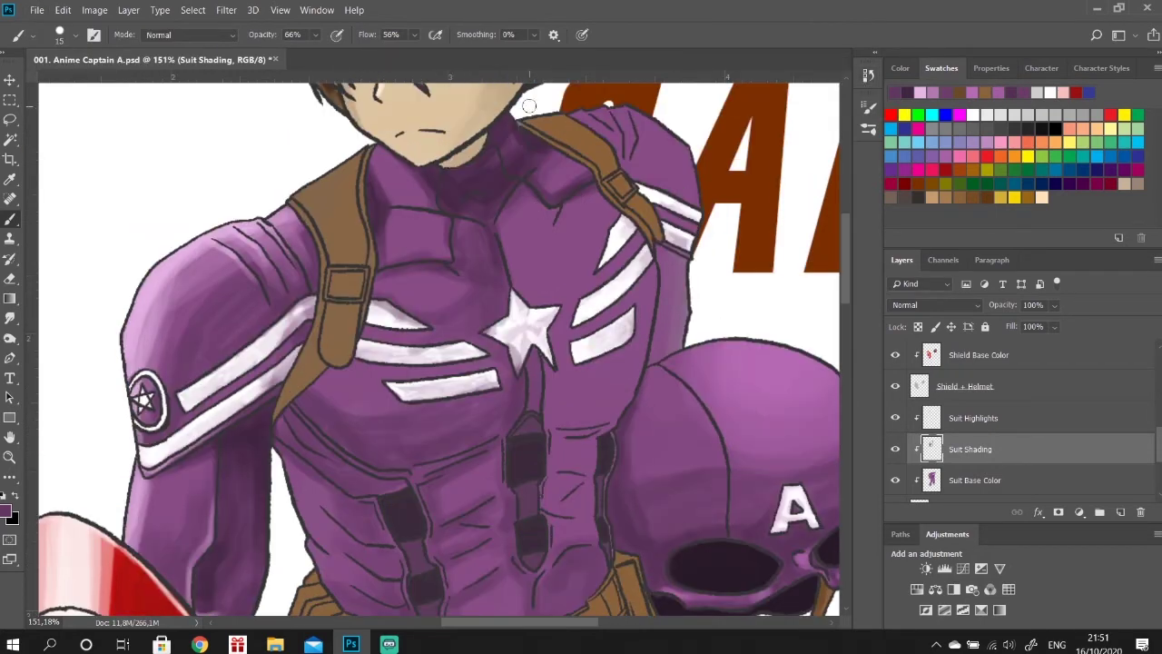
left_click_drag(545, 199, 581, 300)
left_click_drag(581, 236, 635, 354)
left_click_drag(641, 273, 554, 544)
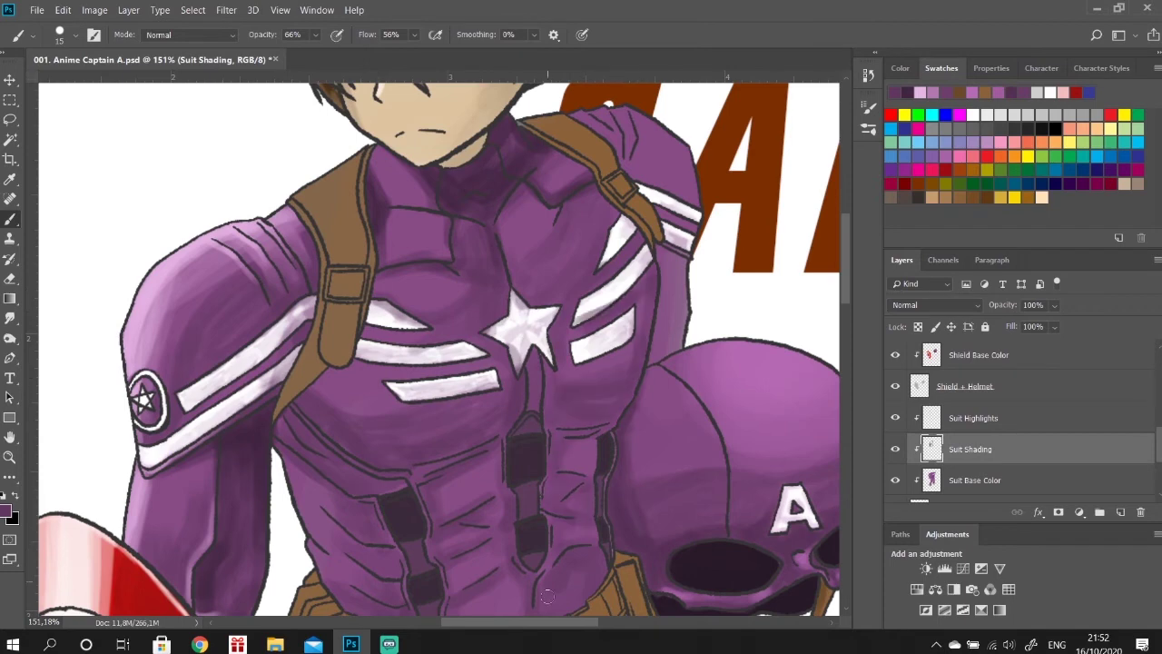
scroll(548, 594, "down", 2)
left_click_drag(533, 300, 533, 361)
mouse_move(299, 363)
left_mouse_down()
mouse_move(345, 427)
mouse_move(517, 409)
mouse_move(618, 352)
mouse_move(519, 272)
left_mouse_up()
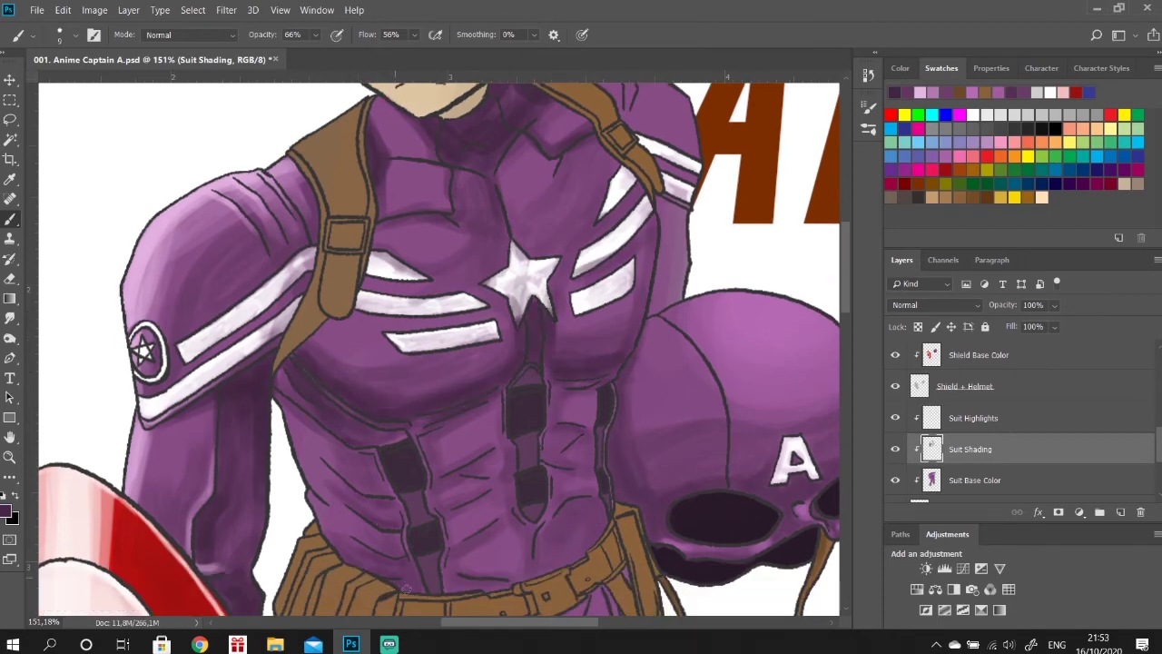
scroll(406, 588, "down", 5)
left_click_drag(540, 459, 587, 437)
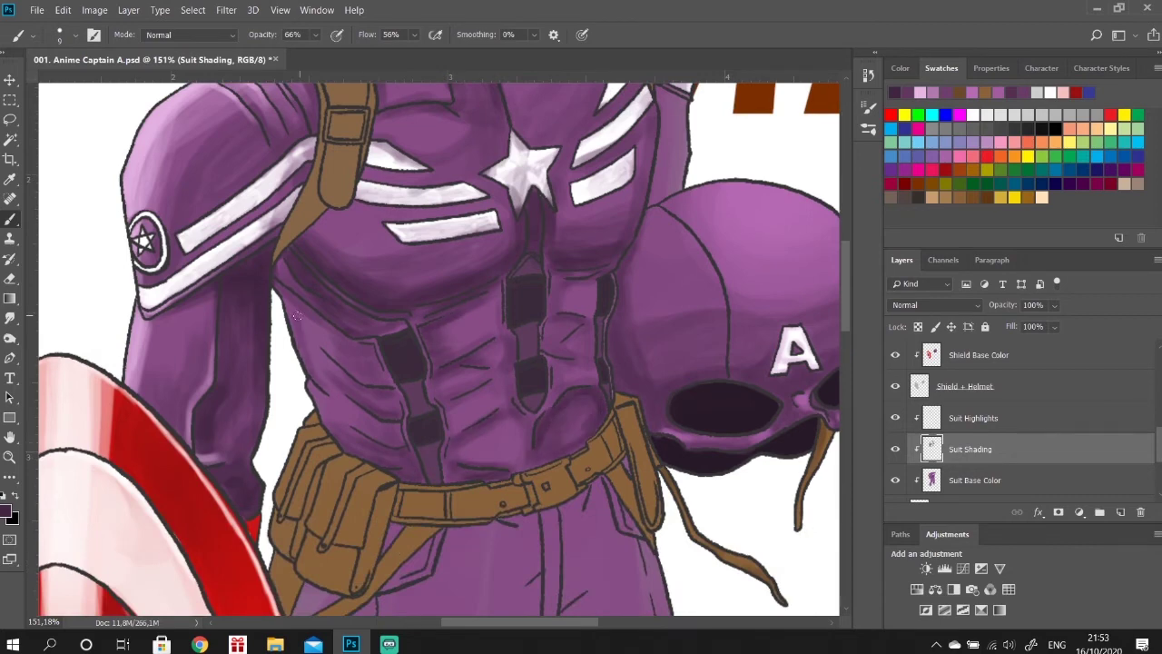
scroll(380, 183, "up", 4)
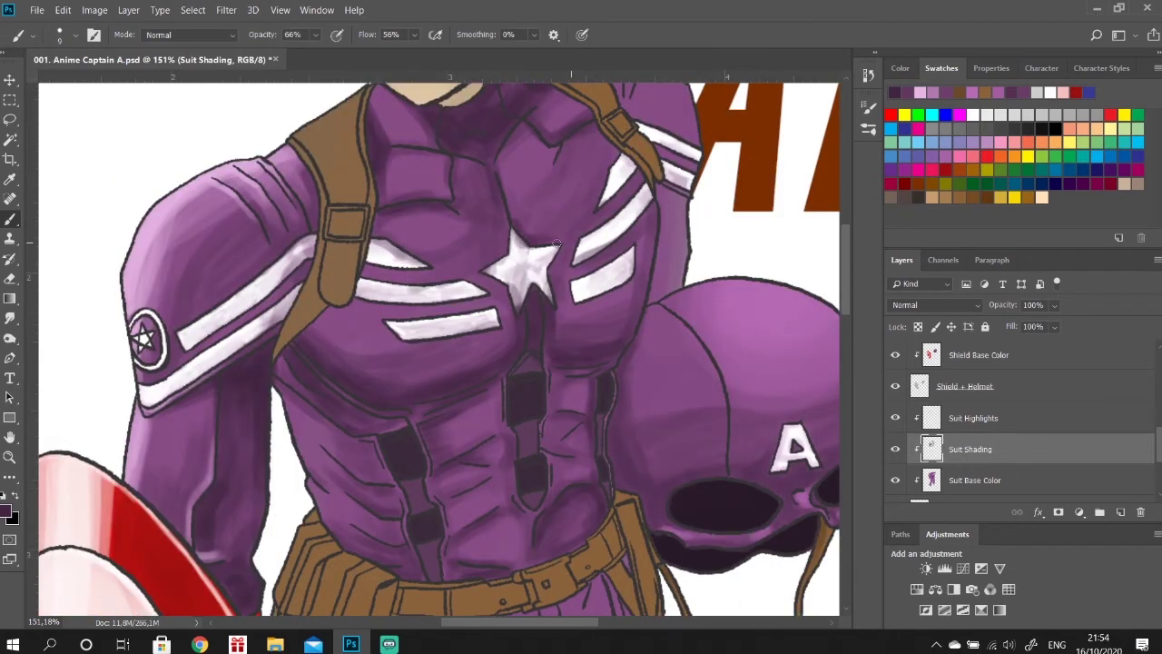
scroll(622, 150, "up", 3)
scroll(427, 306, "down", 4)
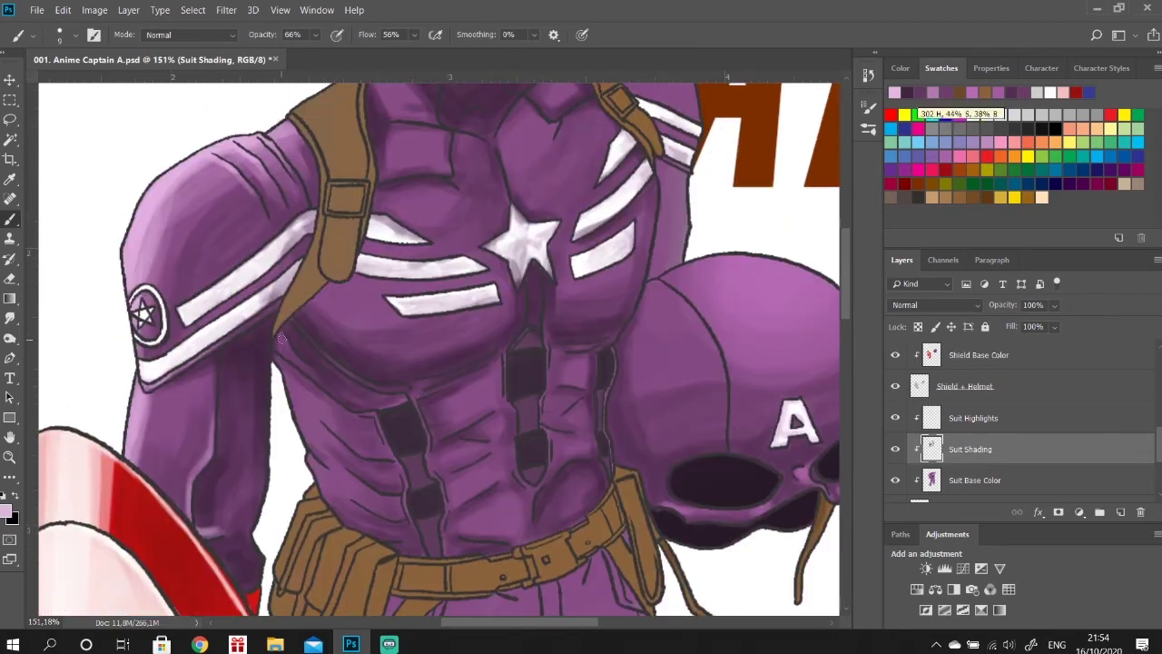
key("alt+bracketright")
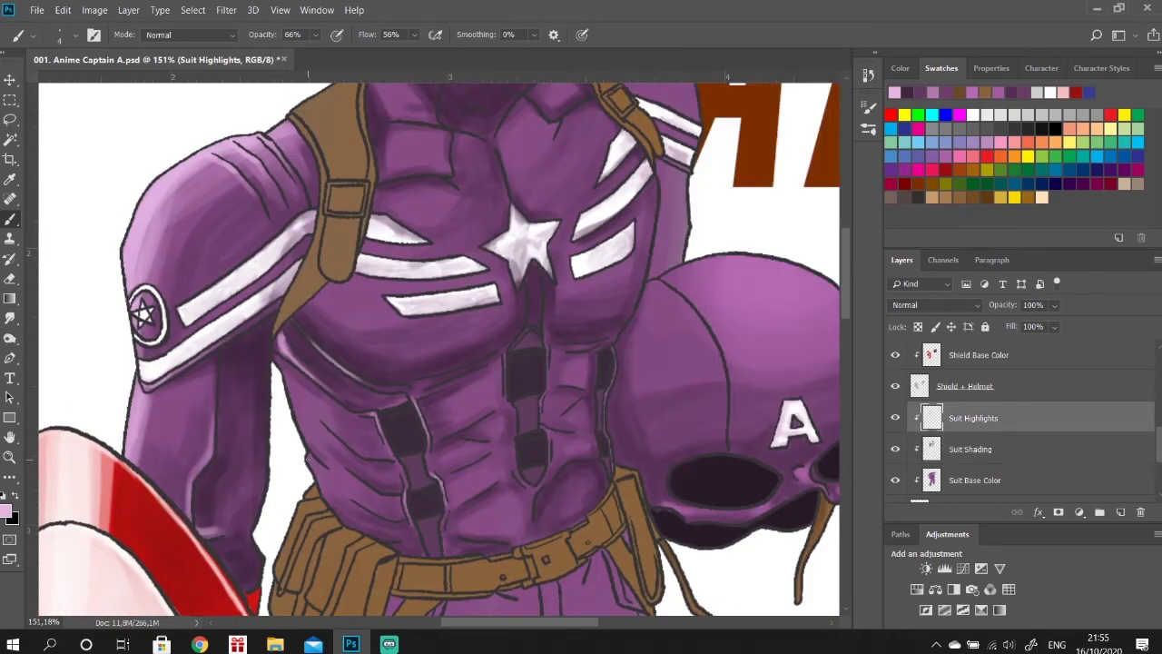
Add light pink highlights along the left torso and upper chest.
left_click_drag(278, 376, 290, 385)
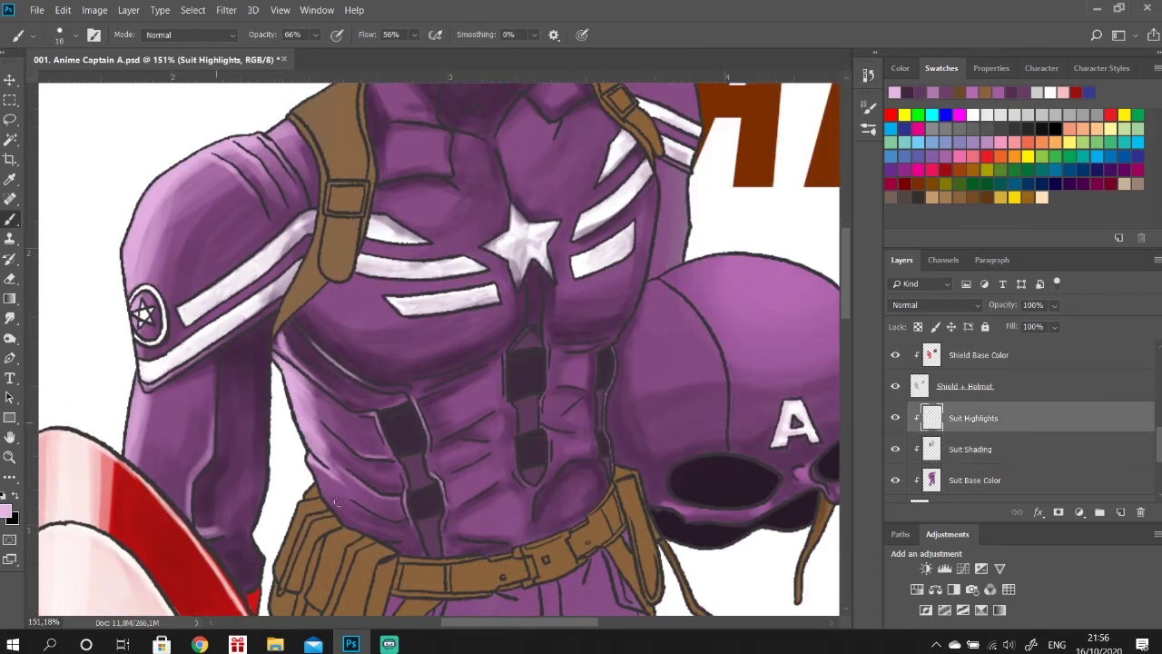
scroll(336, 502, "up", 1)
scroll(336, 502, "up", 2)
left_click_drag(389, 207, 434, 234)
left_click_drag(507, 234, 525, 202)
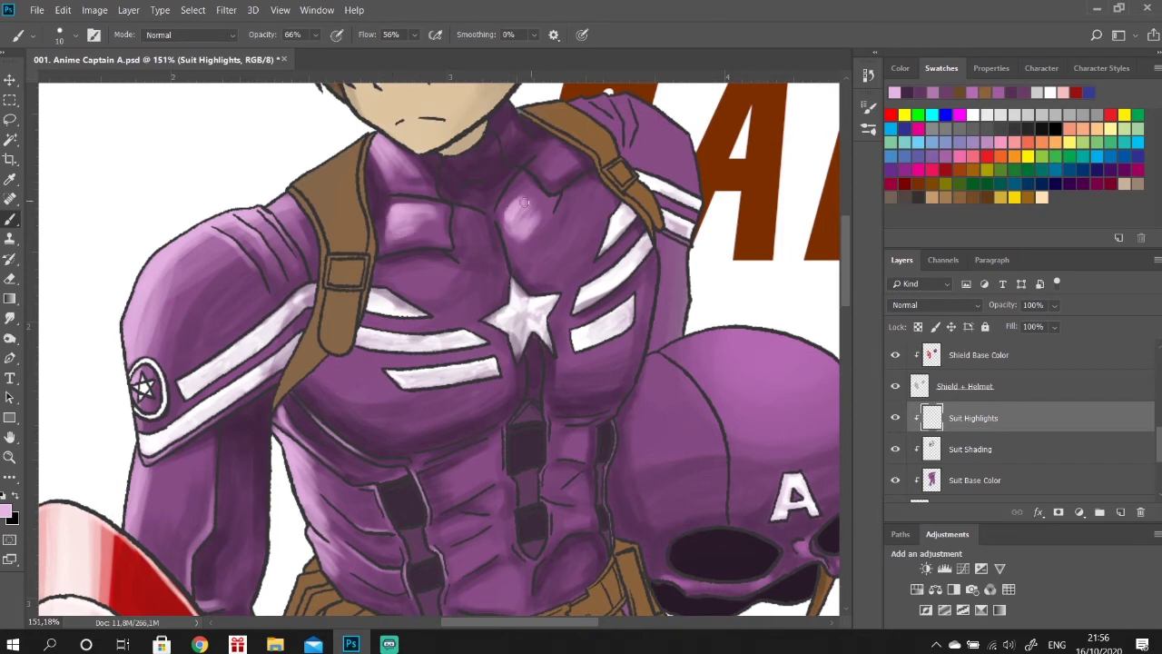
Highlight the lower chest near the stripe at brush size 25 and the abdomen muscles at 15.
key("bracketright")
scroll(524, 201, "down", 3)
key("bracketright")
key("bracketright")
left_click_drag(336, 299, 406, 320)
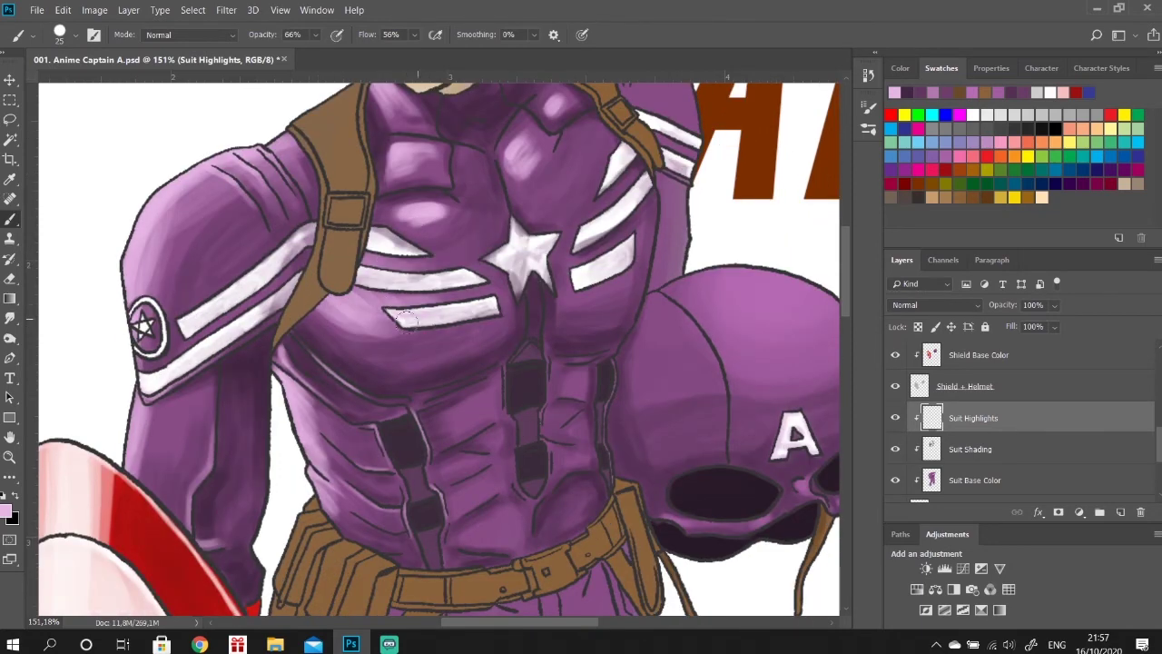
key("bracketleft")
key("bracketleft")
scroll(481, 340, "down", 3)
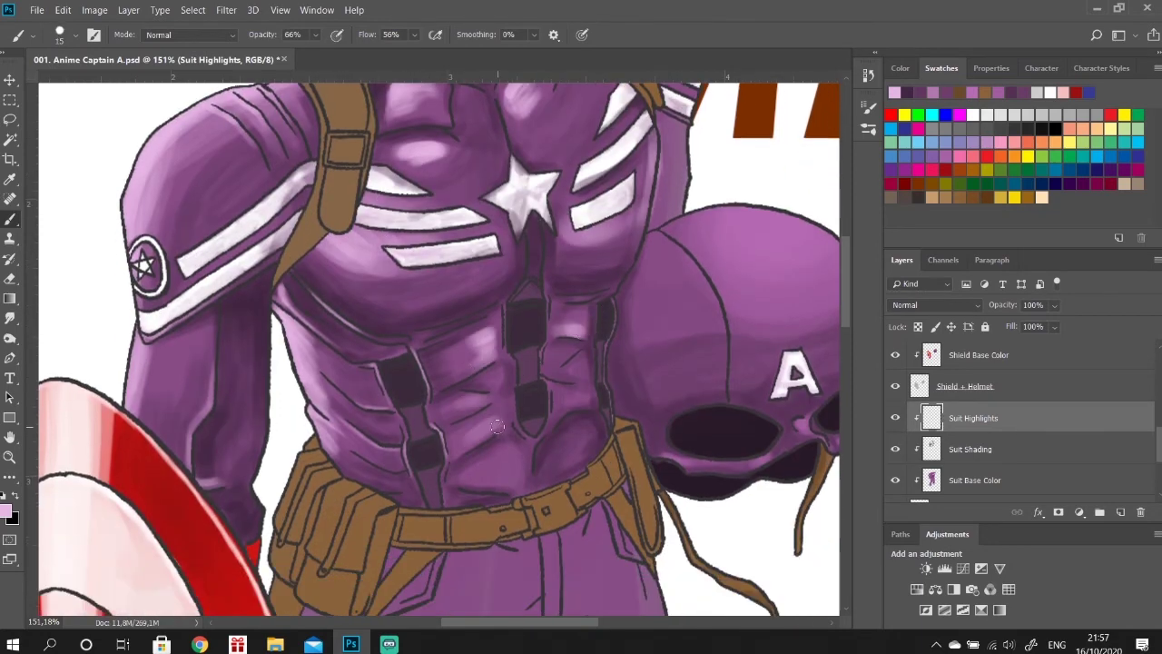
left_click_drag(497, 426, 463, 448)
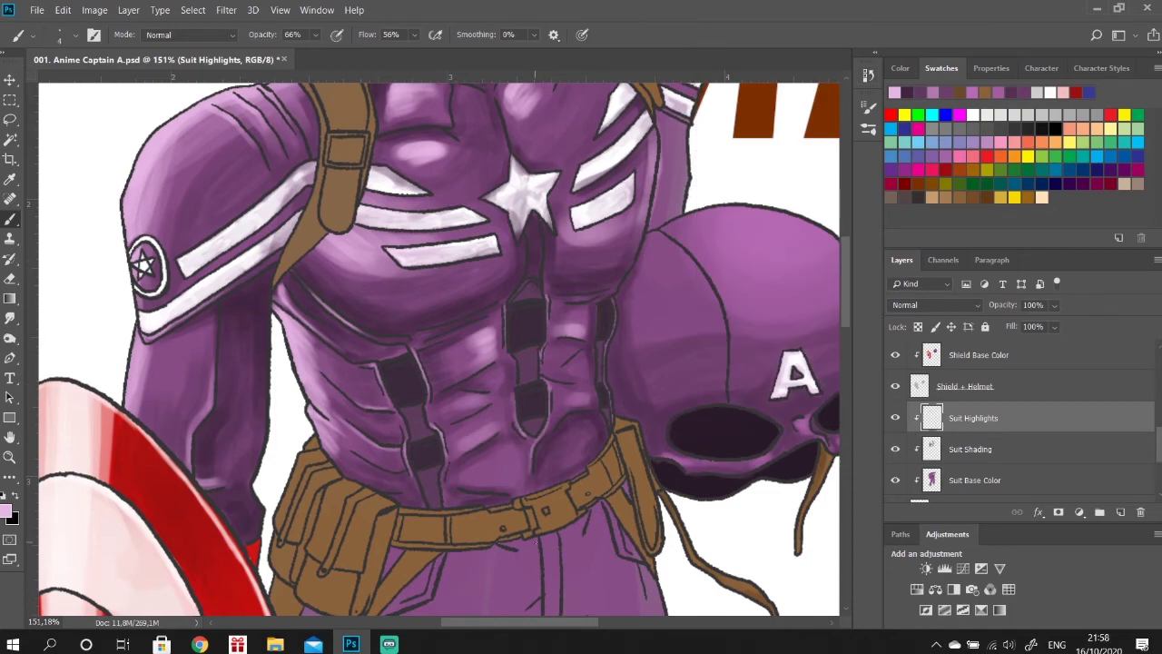
scroll(436, 345, "up", 6)
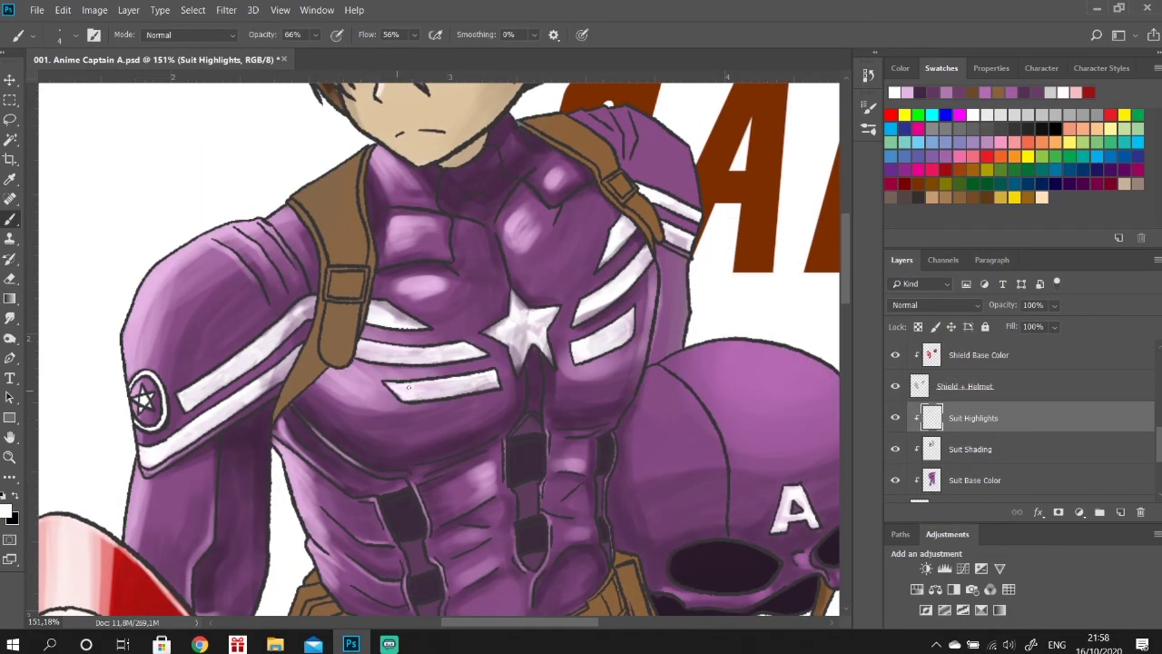
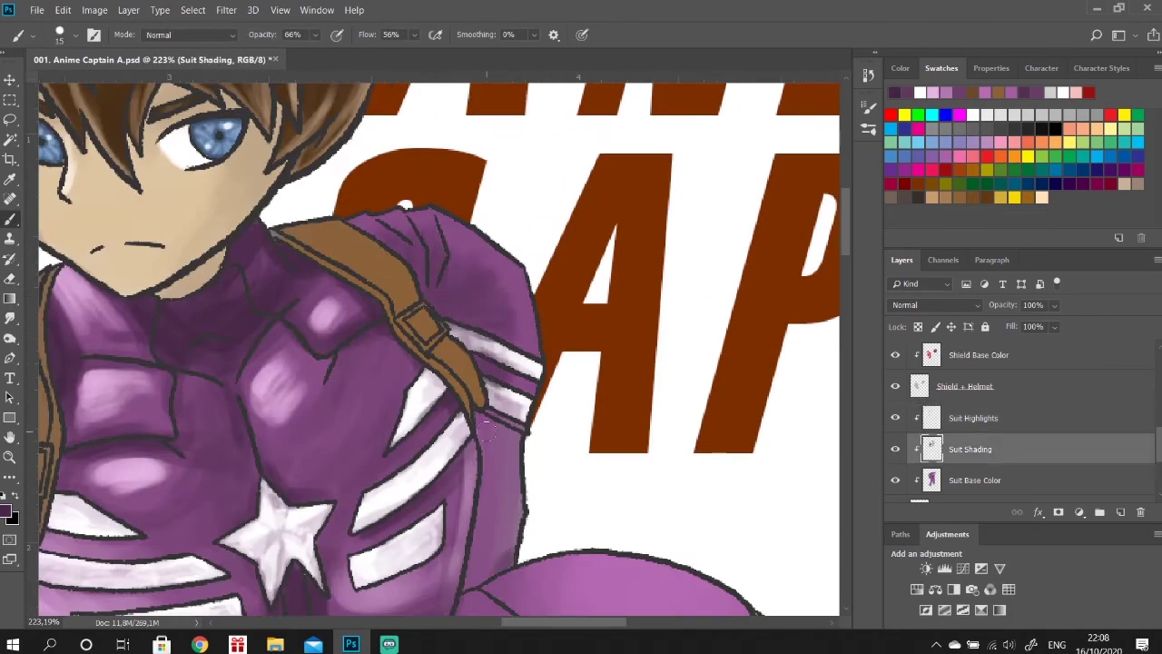
Paint dark shading along the suit's right edge and tidy the shoulder highlight.
mouse_move(486, 432)
left_mouse_down()
mouse_move(504, 545)
mouse_move(510, 535)
left_mouse_up()
key("alt+bracketright")
key("e")
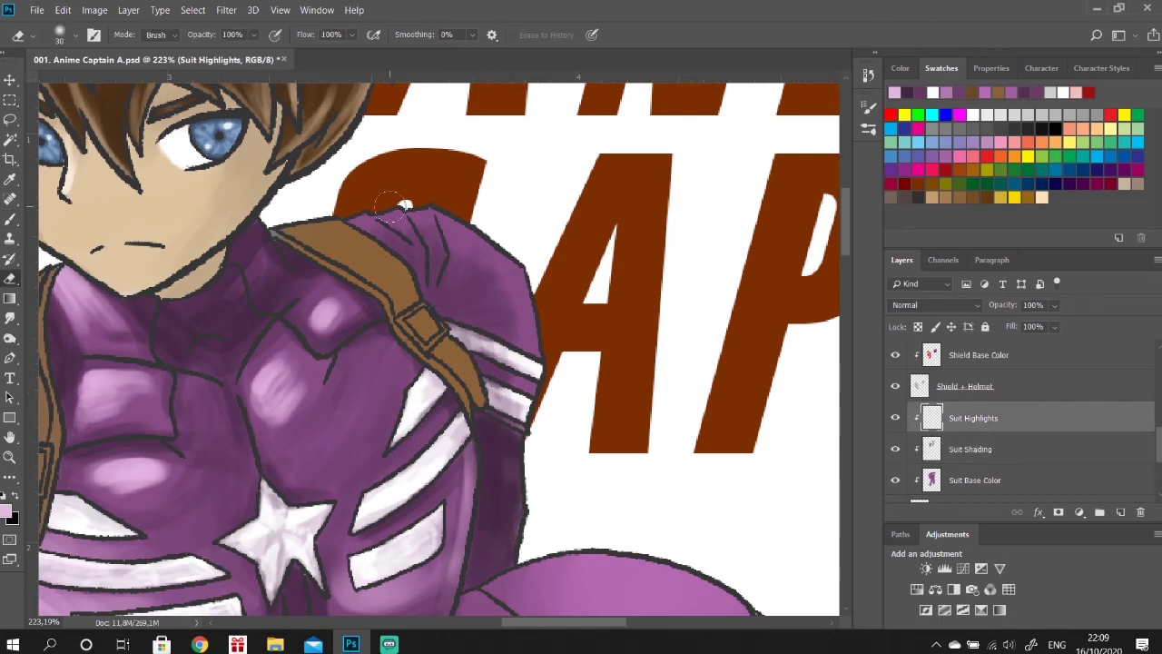
key("b")
left_click_drag(393, 208, 525, 573)
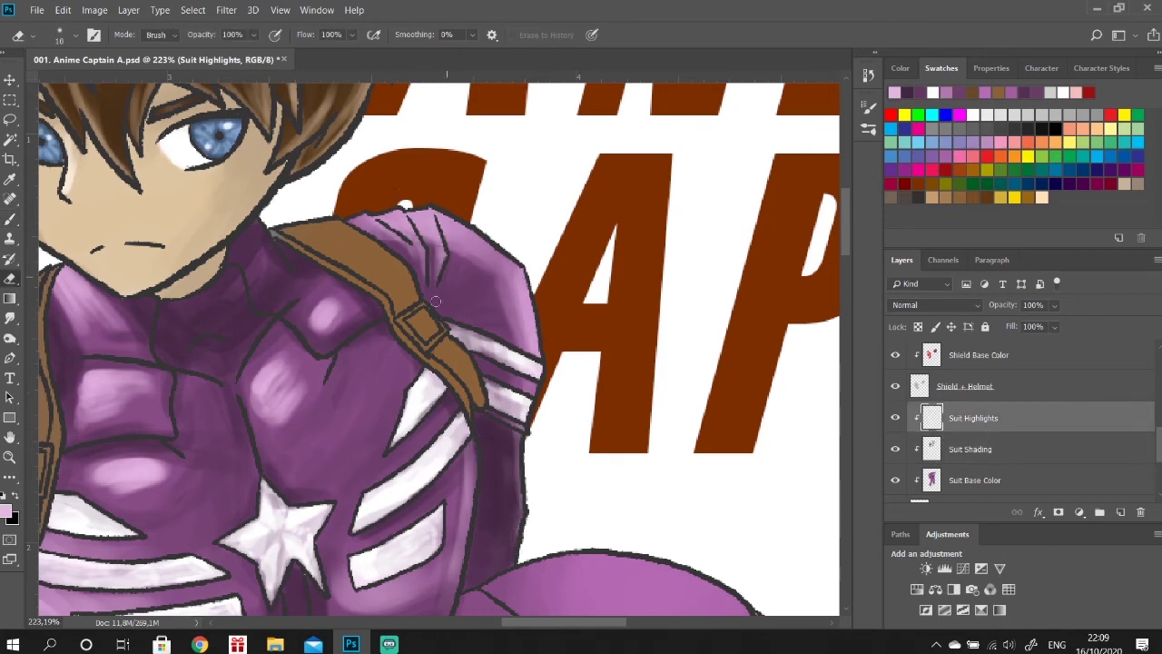
scroll(575, 378, "down", 2)
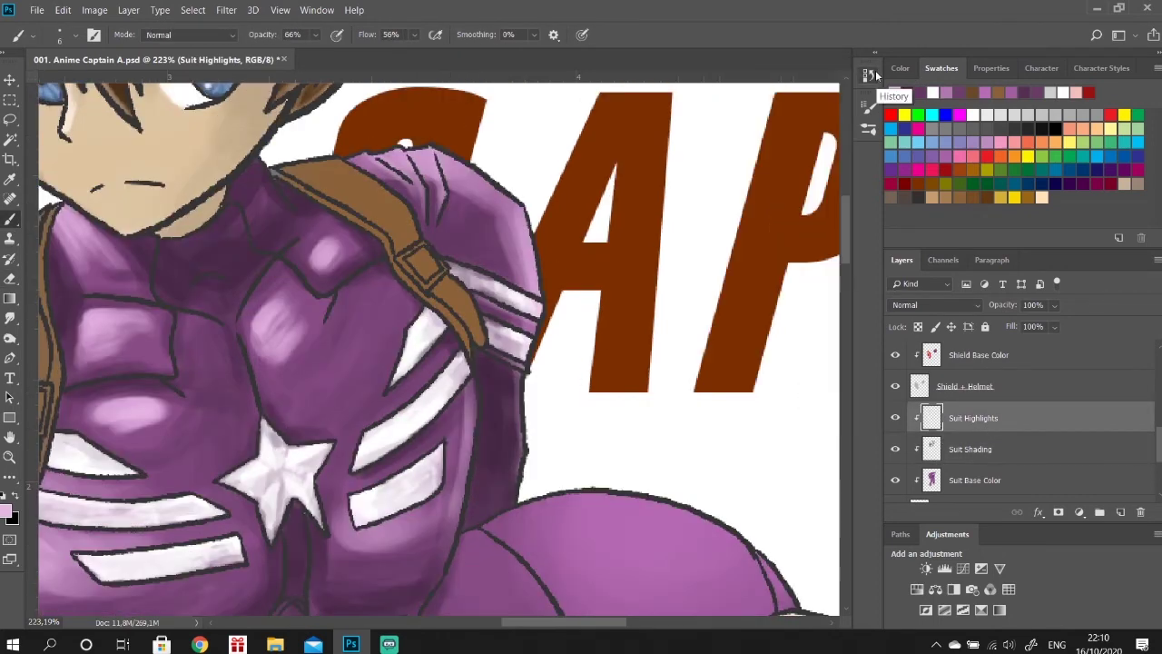
scroll(411, 260, "down", 5)
On Suit Shading, shade the left leg's inner edge with a larger brush.
key("alt+bracketleft")
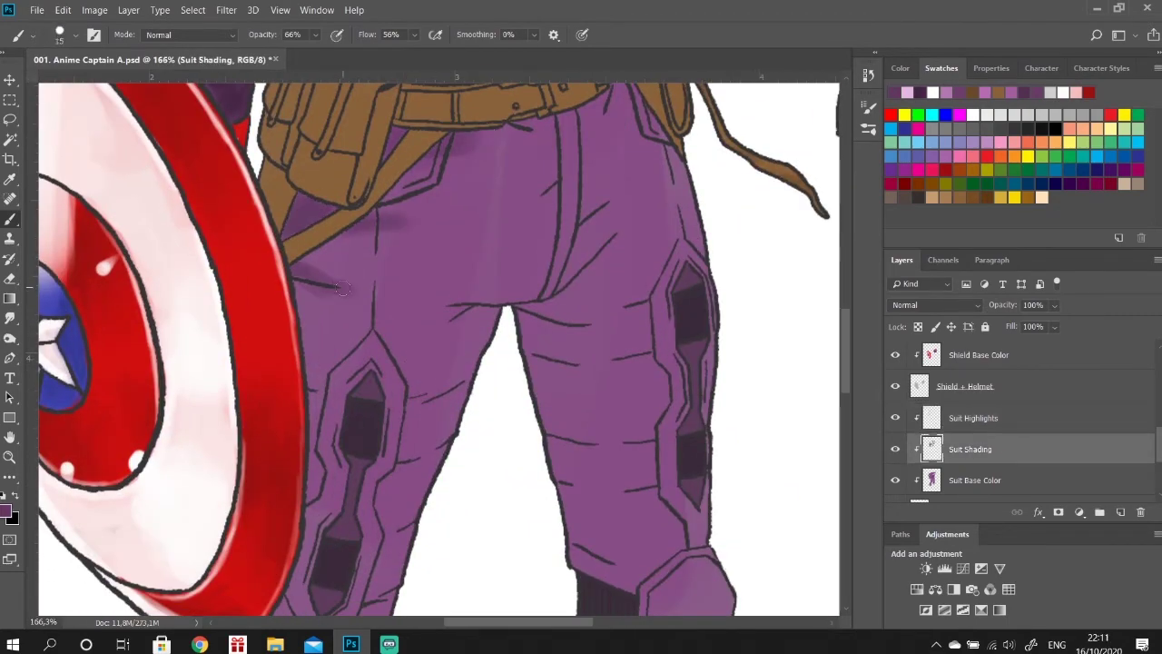
scroll(343, 289, "down", 2)
key("bracketright")
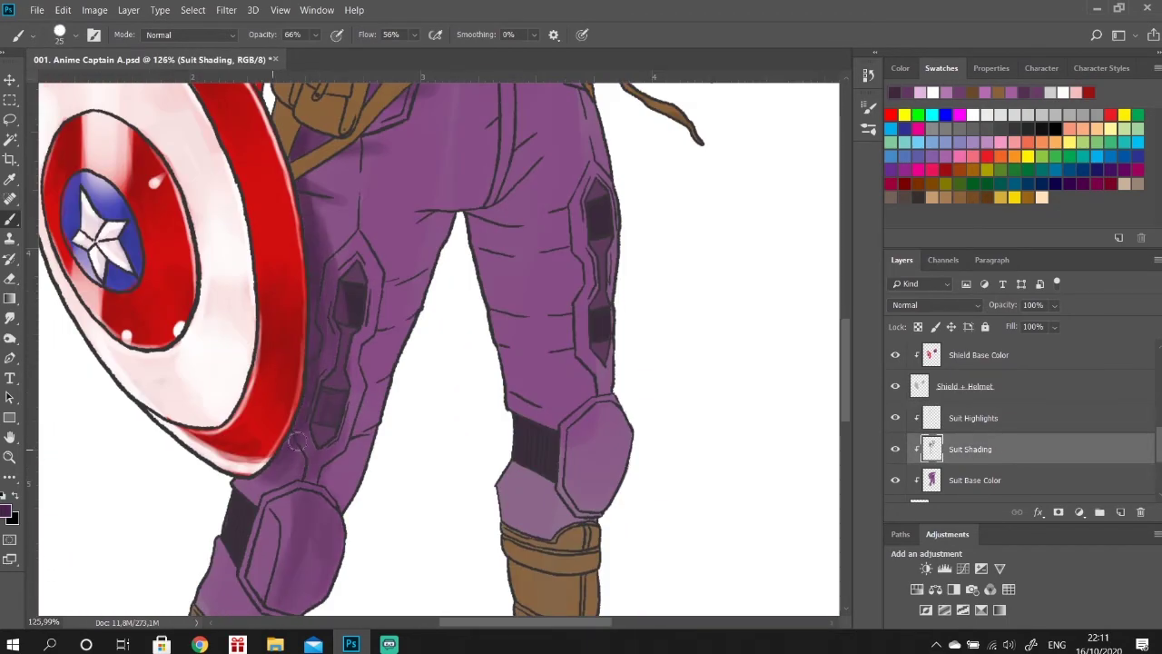
left_click_drag(297, 442, 322, 209)
left_click_drag(332, 372, 363, 499)
key("bracketleft")
key("bracketleft")
key("bracketleft")
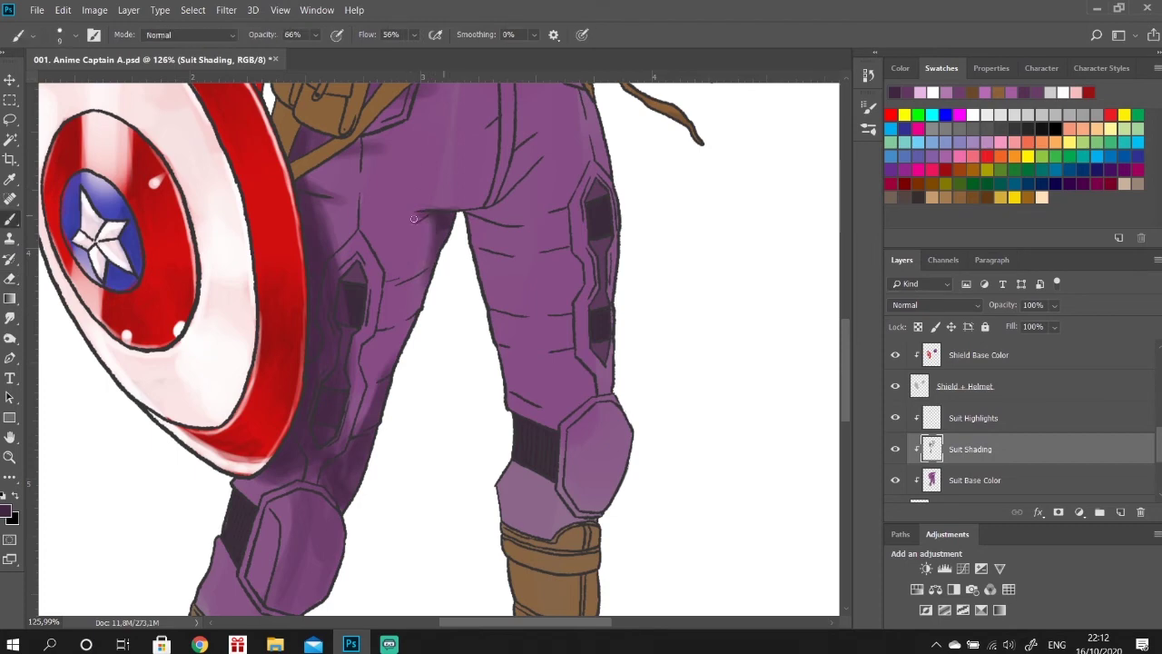
Shade the right hip, both inner leg lines and the right leg above the knee guard.
scroll(415, 218, "up", 2)
key("bracketright")
key("bracketright")
key("bracketright")
scroll(493, 269, "up", 2)
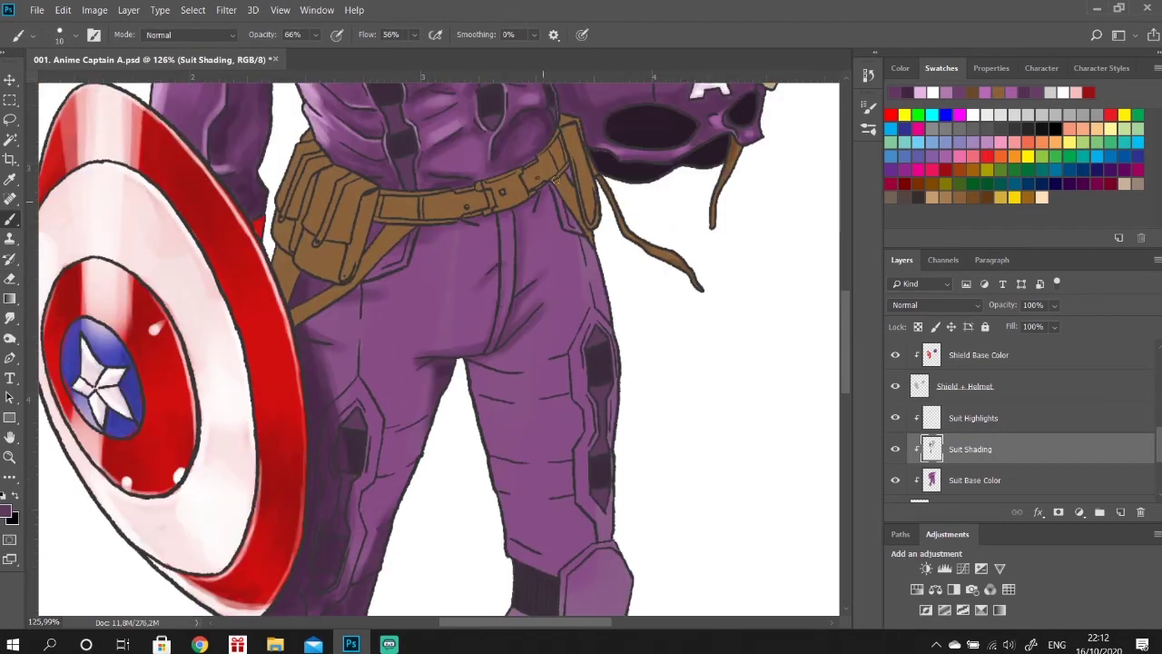
key("bracketright")
key("bracketright")
key("bracketright")
left_click_drag(555, 179, 604, 318)
left_click_drag(368, 272, 388, 413)
left_click_drag(411, 374, 359, 558)
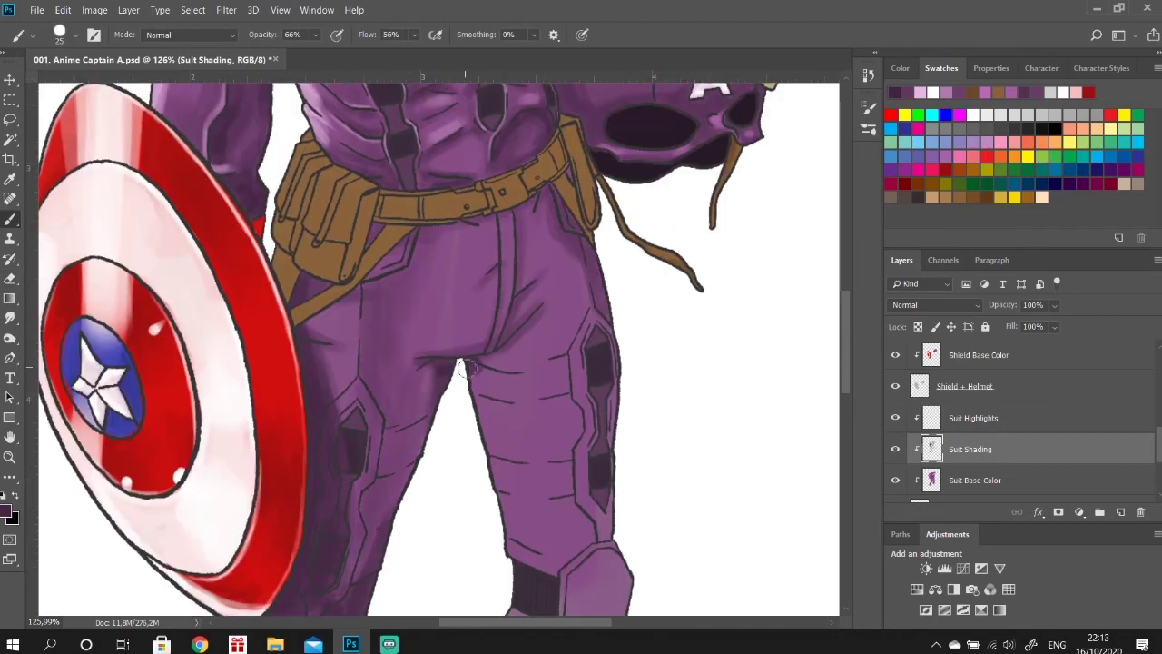
left_click_drag(488, 373, 572, 545)
left_click_drag(585, 359, 550, 568)
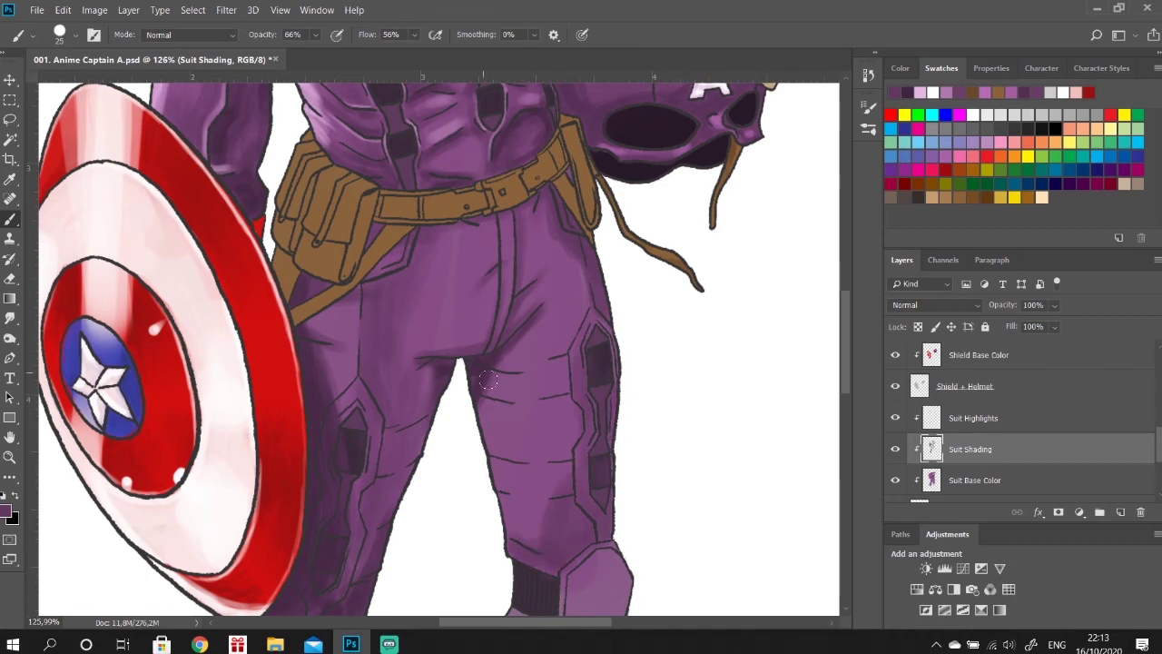
Shade the right knee guard and fill the gap under the shield.
scroll(472, 209, "down", 1)
scroll(354, 327, "down", 4)
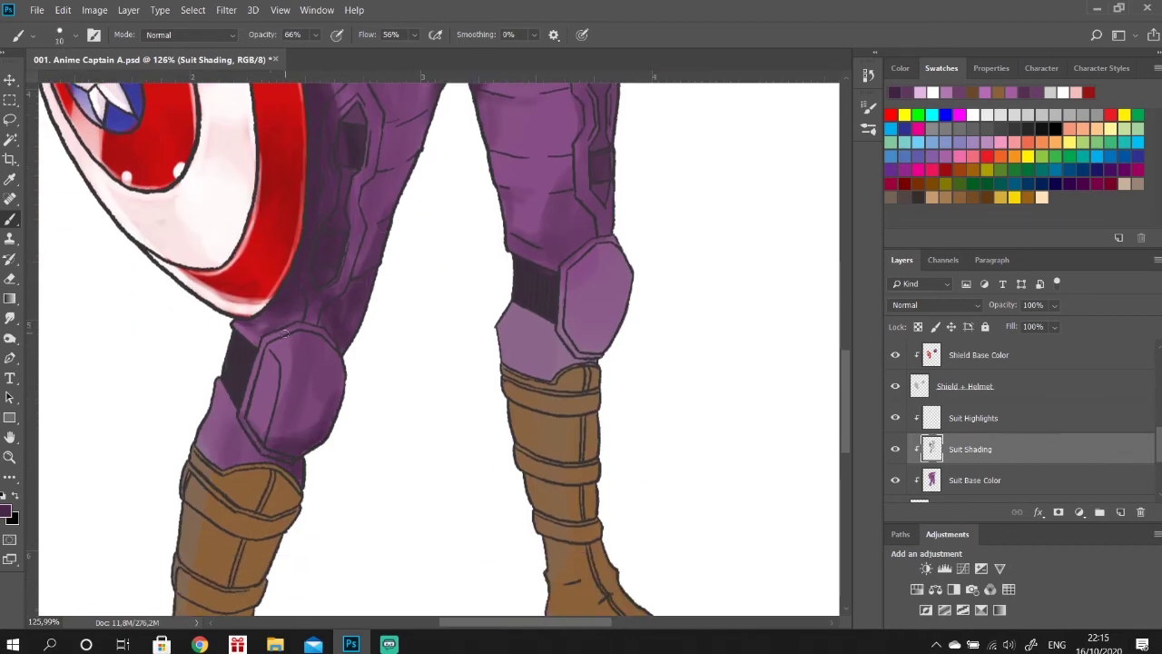
key("bracketright")
key("bracketright")
key("bracketright")
mouse_move(626, 263)
left_mouse_down()
mouse_move(508, 367)
mouse_move(527, 363)
left_mouse_up()
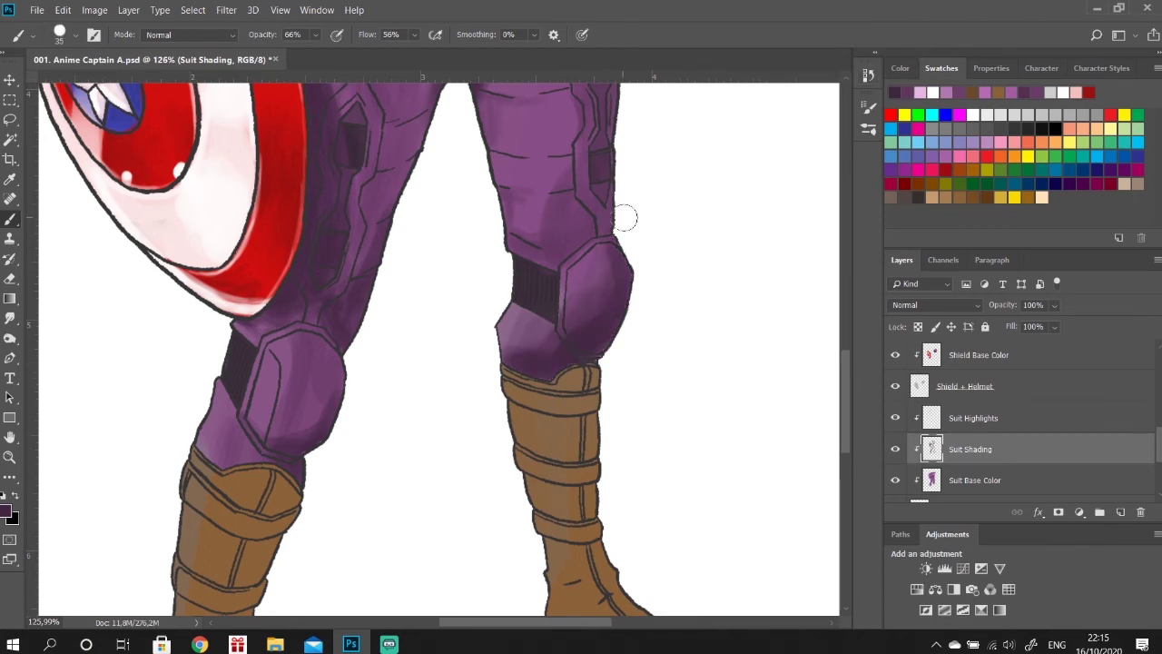
scroll(583, 180, "down", 1)
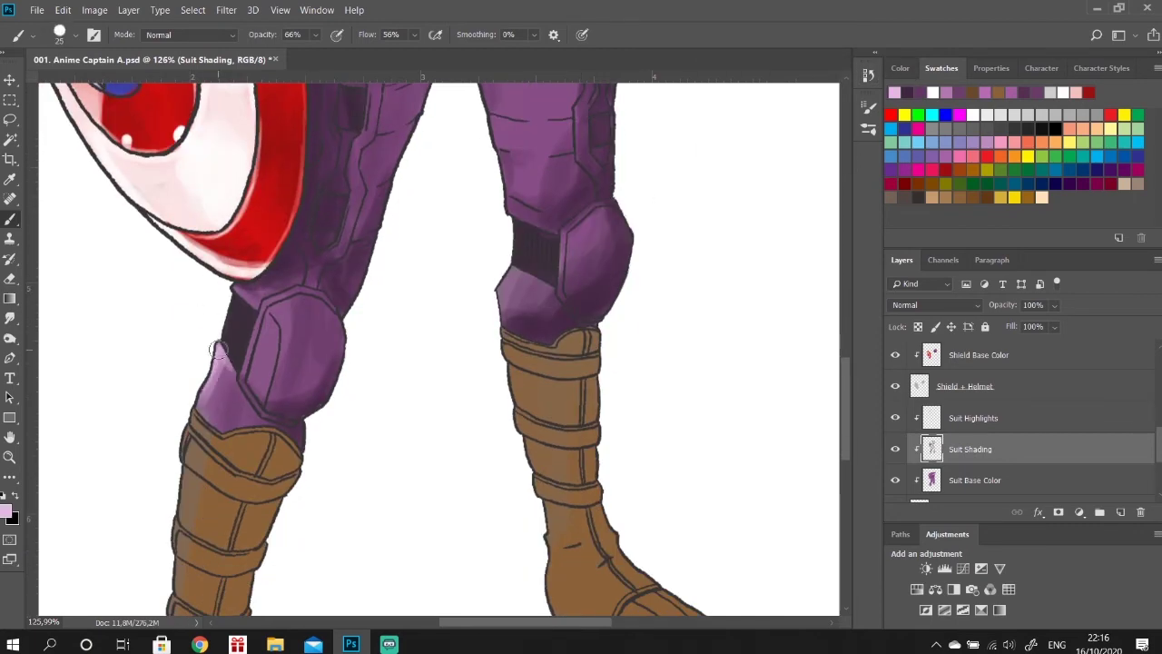
mouse_move(236, 285)
left_mouse_down()
mouse_move(250, 349)
mouse_move(220, 363)
left_mouse_up()
left_click(868, 75)
left_click(973, 418)
key("bracketright")
key("bracketright")
key("bracketright")
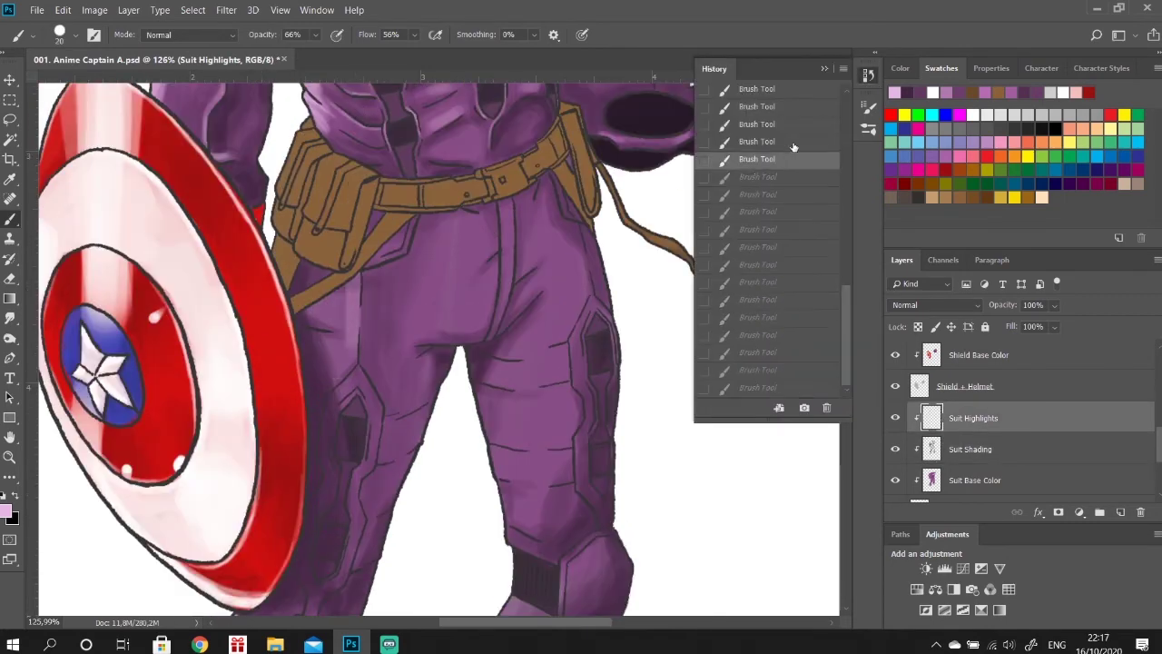
Confirm a light highlight colour and inspect the painted legs.
left_click(964, 289)
left_click(869, 76)
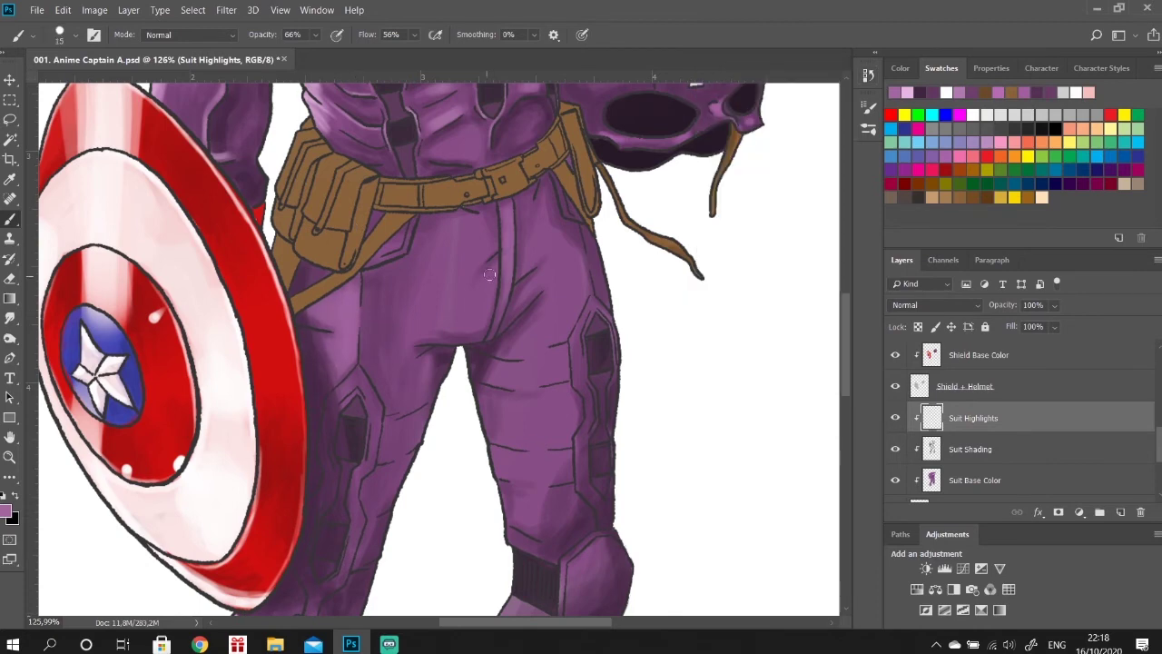
scroll(539, 354, "down", 3)
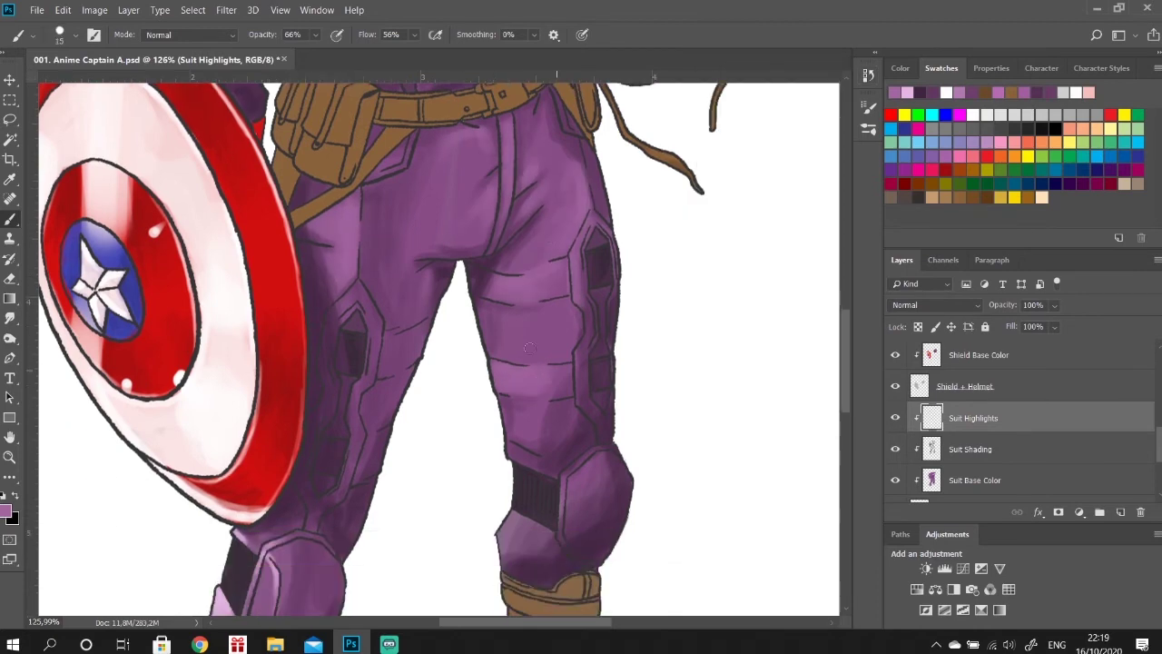
scroll(562, 284, "down", 6)
scroll(554, 254, "up", 2)
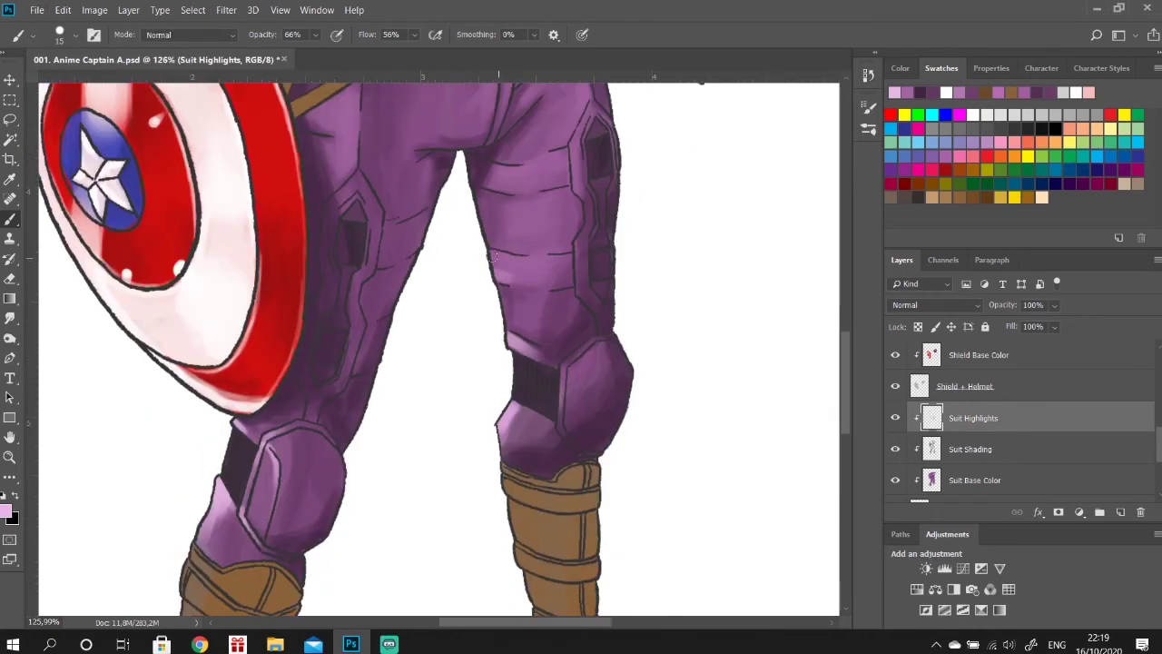
scroll(599, 255, "down", 2)
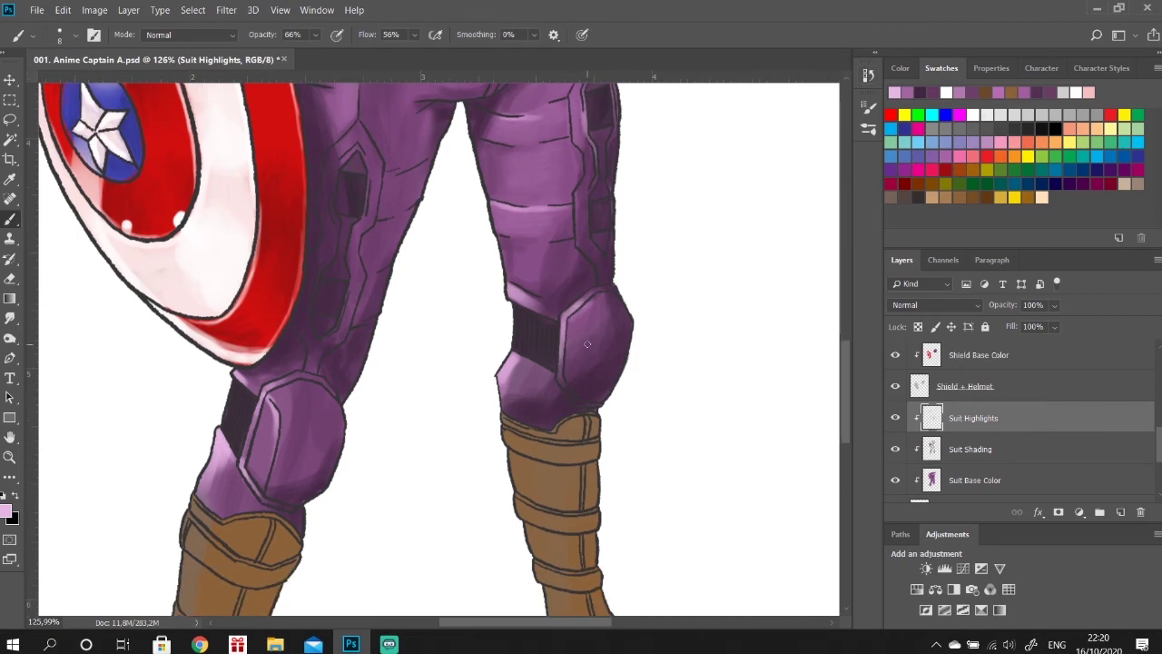
scroll(587, 344, "up", 8)
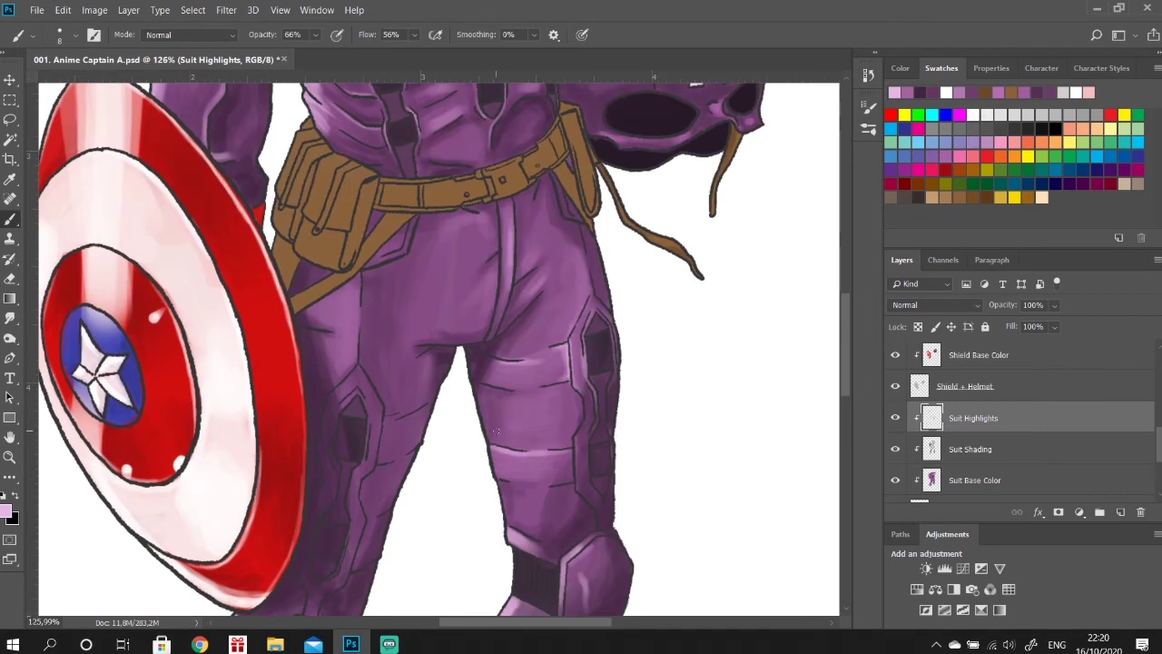
Revert to an earlier painting state and pick a new light purple highlight colour.
left_click(868, 74)
left_click(762, 158)
left_click(570, 342, "alt")
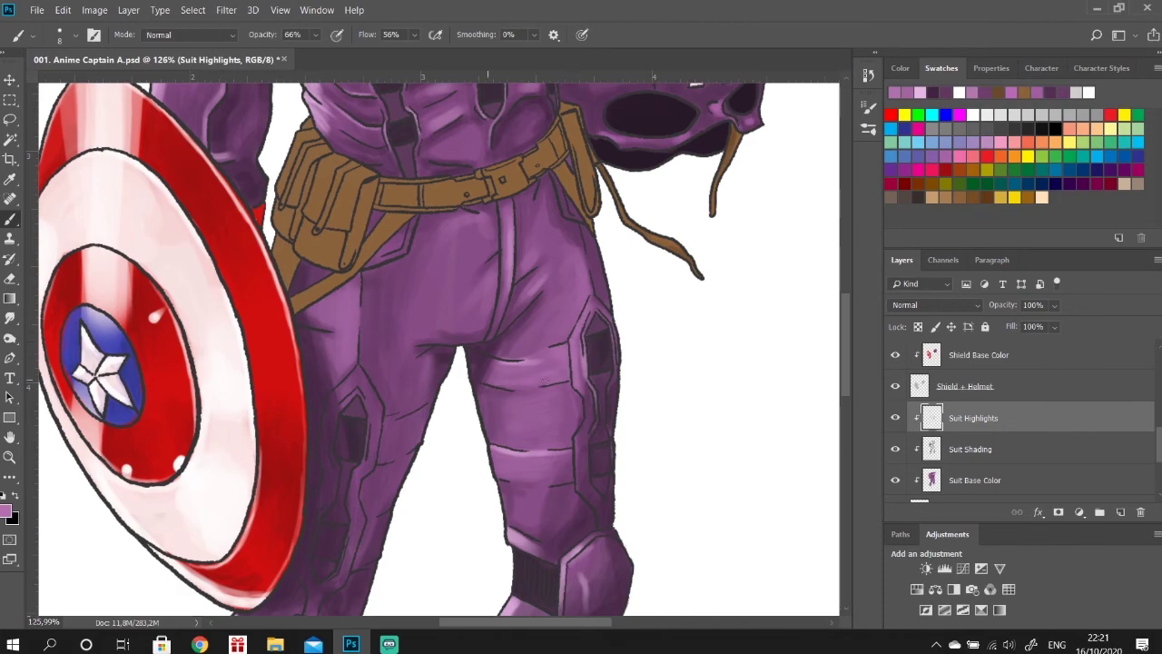
scroll(529, 478, "down", 4)
scroll(586, 371, "down", 3)
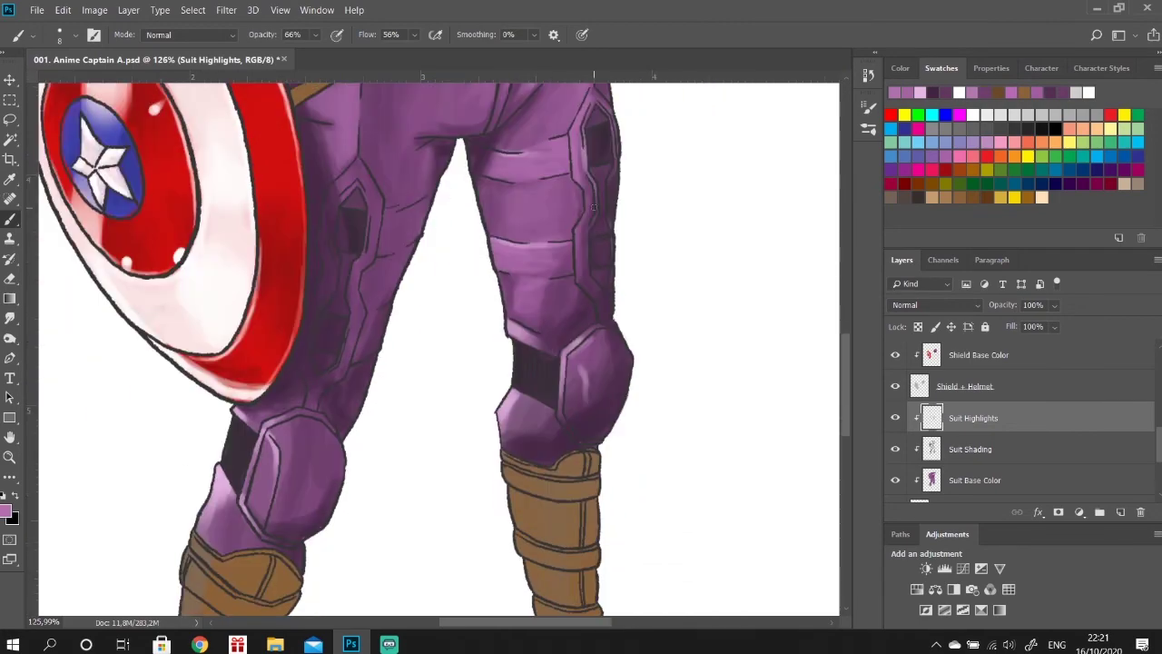
scroll(355, 275, "up", 4)
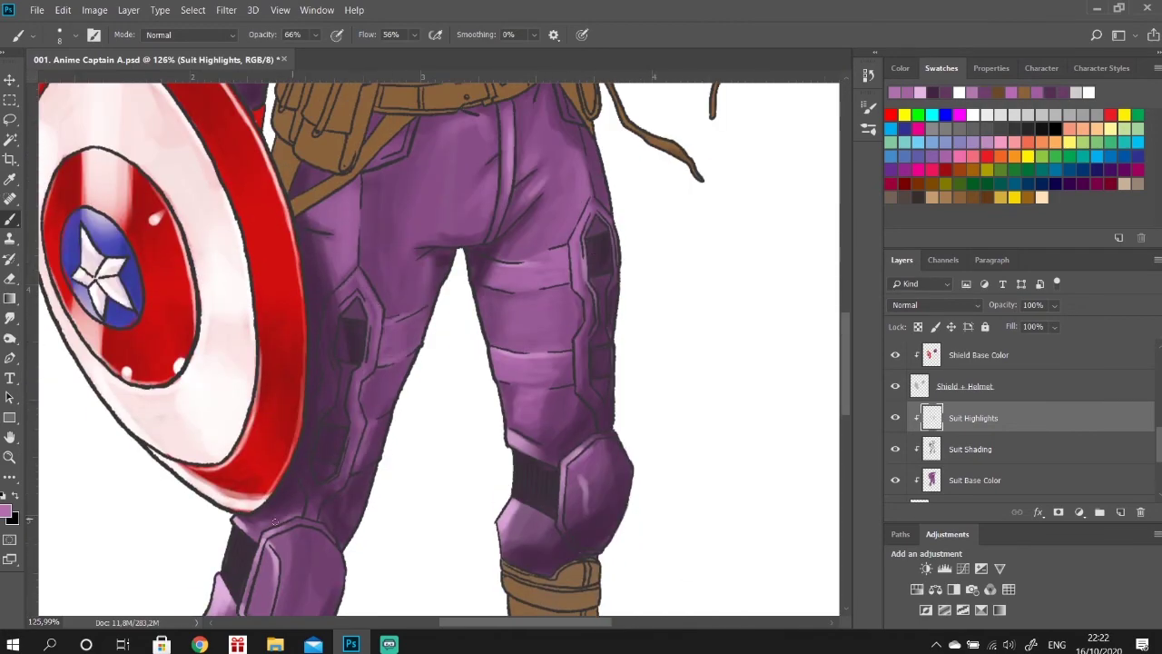
scroll(274, 521, "down", 10)
scroll(559, 203, "up", 15)
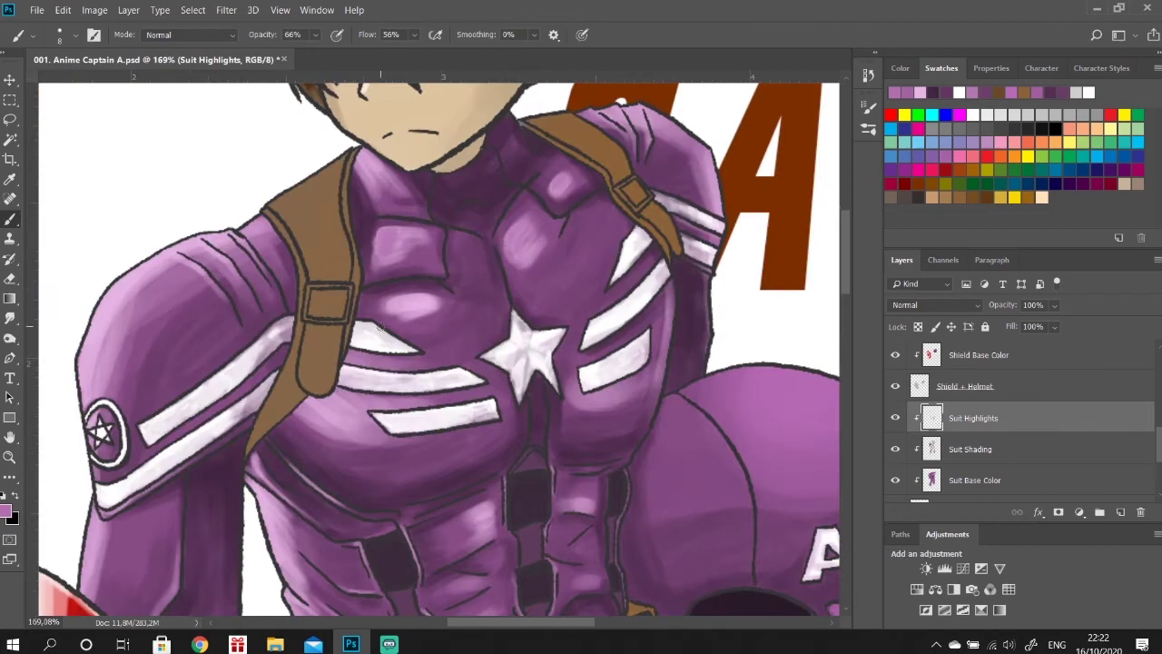
left_click(6, 511)
left_click(962, 286)
scroll(556, 188, "down", 8)
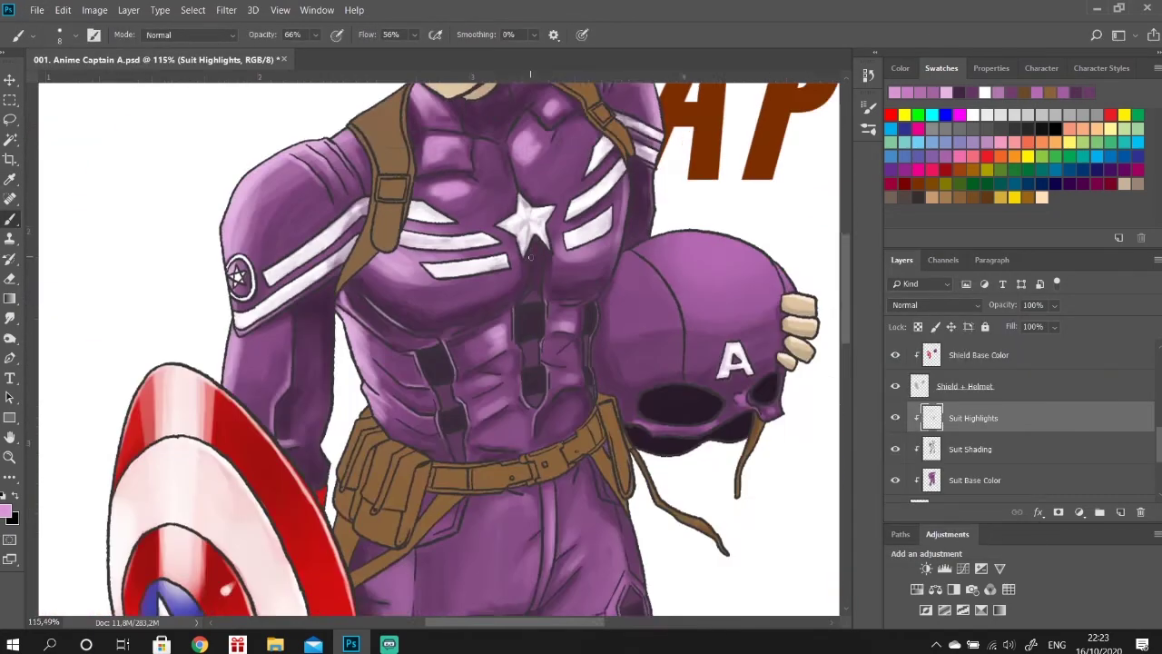
Create a 'Boots Highlights' layer above Boots Shading and choose a colour for it.
left_click(974, 449)
left_click(1123, 511)
type("Boots Highlights")
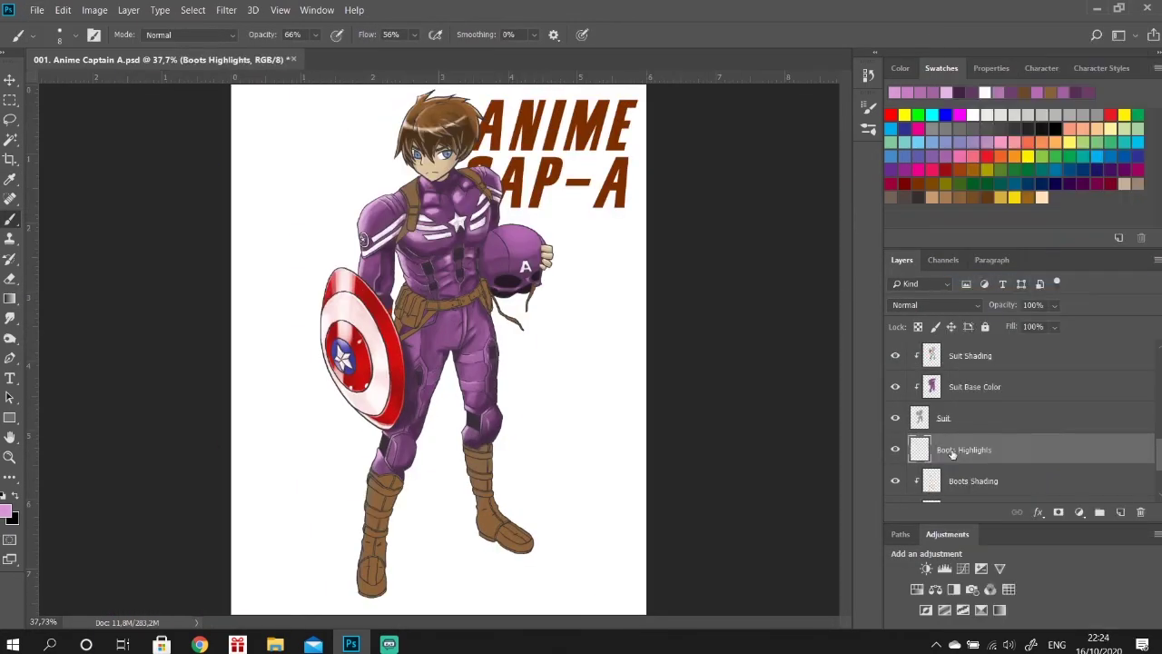
left_click(6, 510)
left_click(960, 285)
scroll(545, 227, "up", 10)
left_click_drag(359, 218, 341, 265)
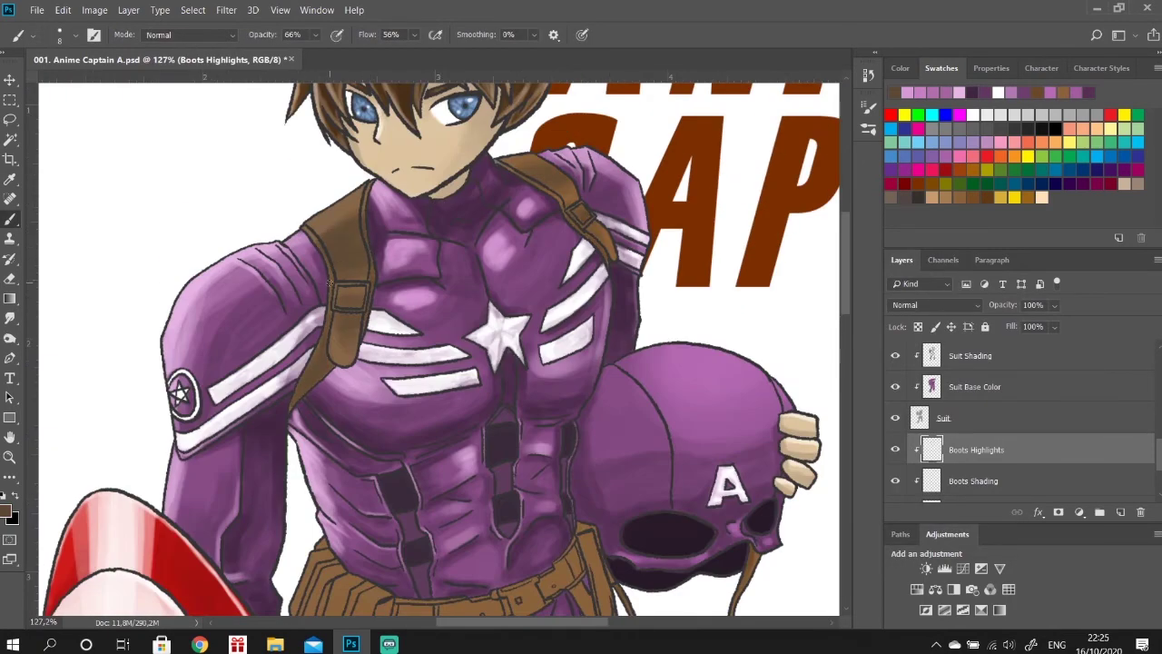
Undo the strap stroke and accidental duplicate layer, then set a light peach colour.
key("ctrl+x")
left_click(974, 480)
key("v")
key("ctrl+0")
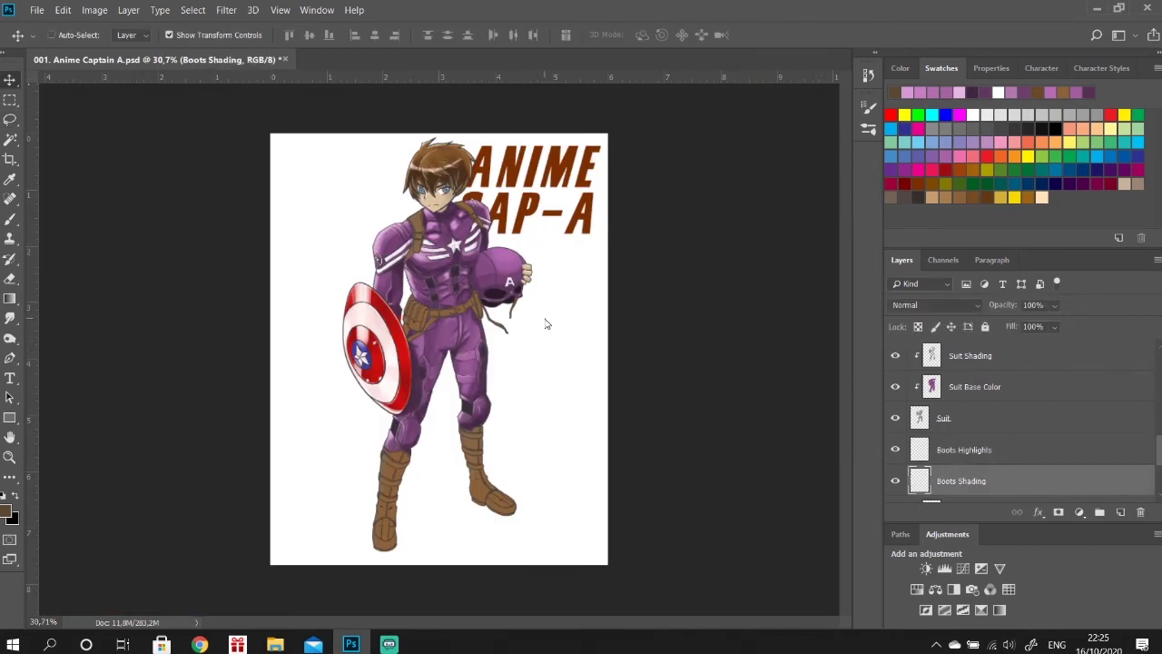
key("ctrl+j")
left_click(868, 75)
left_click(759, 361)
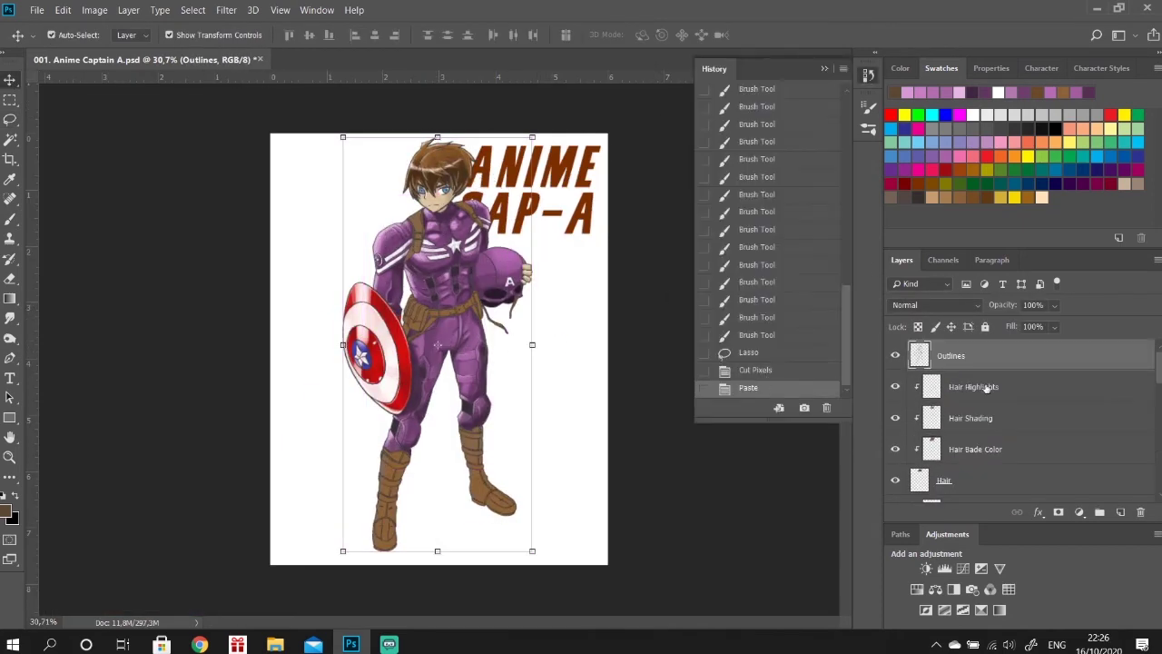
key("ctrl+alt+z")
key("ctrl+alt+z")
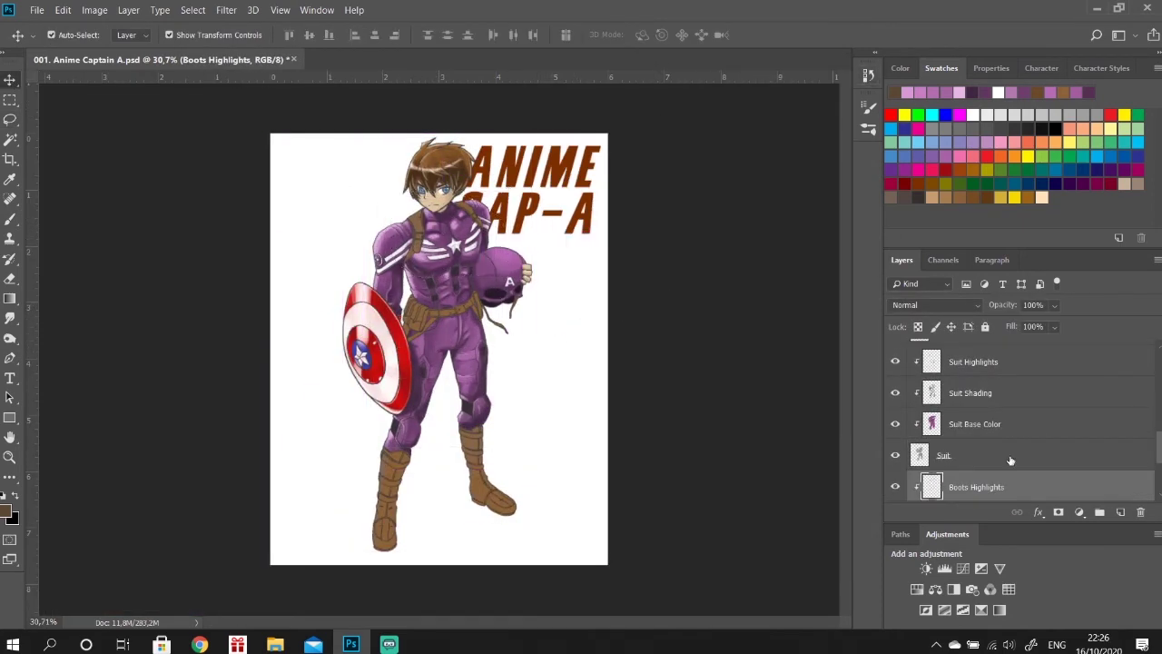
key("ctrl+alt+z")
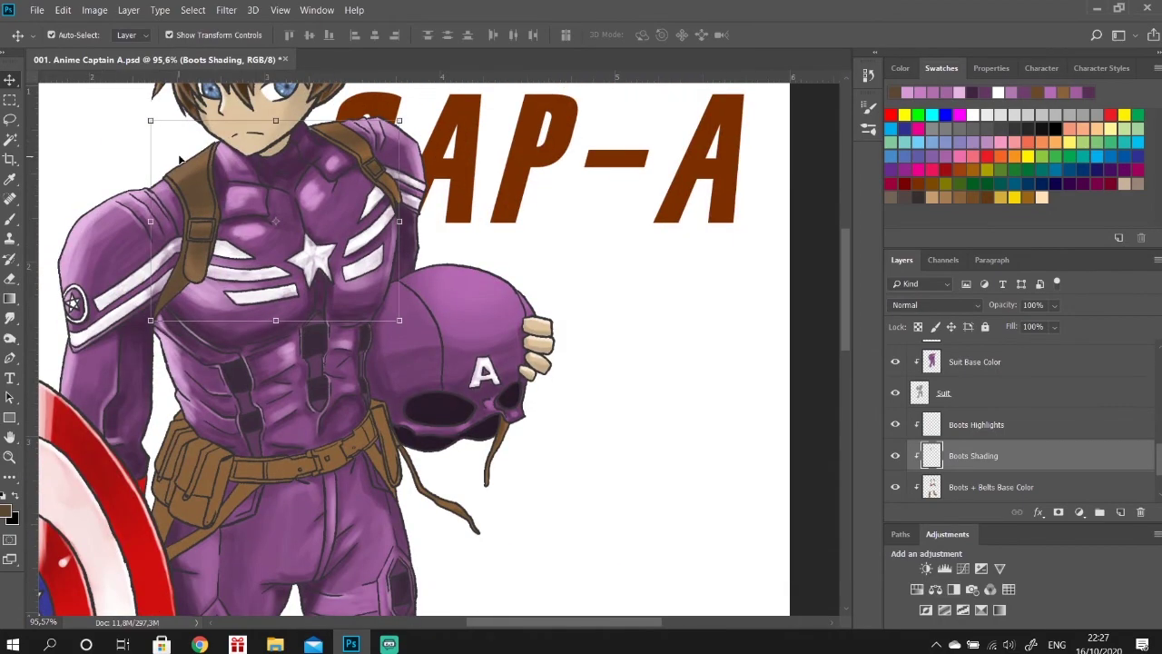
key("Return")
On Boots Shading, darken the buckle, pouch and right strap, and highlight the pouch top.
key("b")
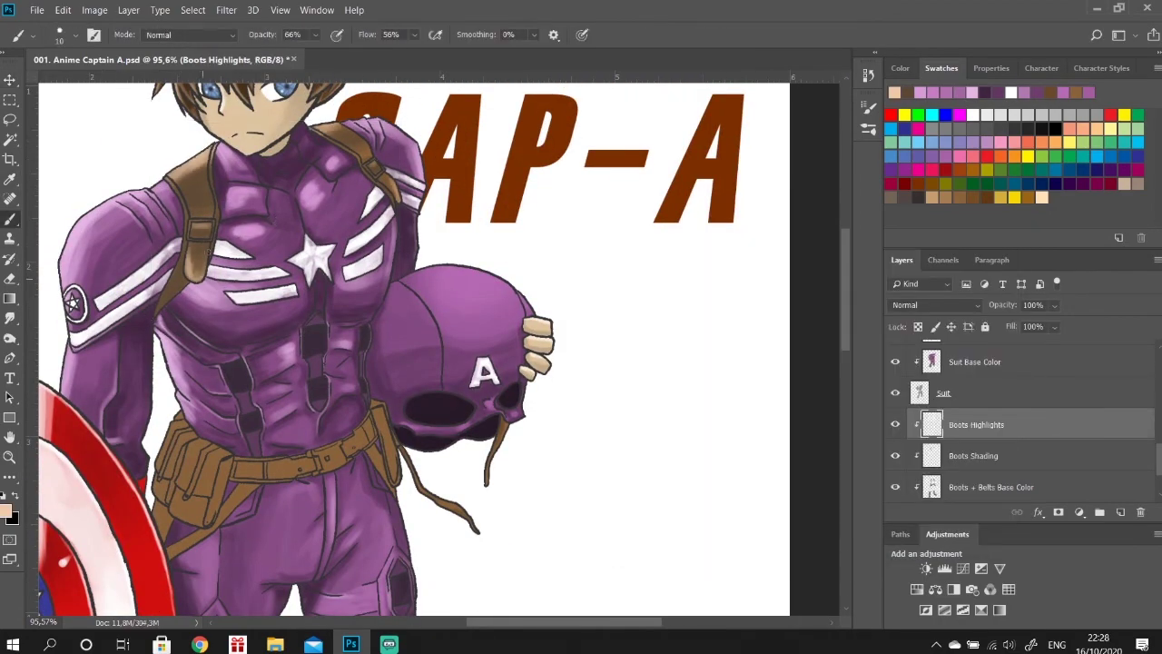
scroll(232, 215, "up", 3)
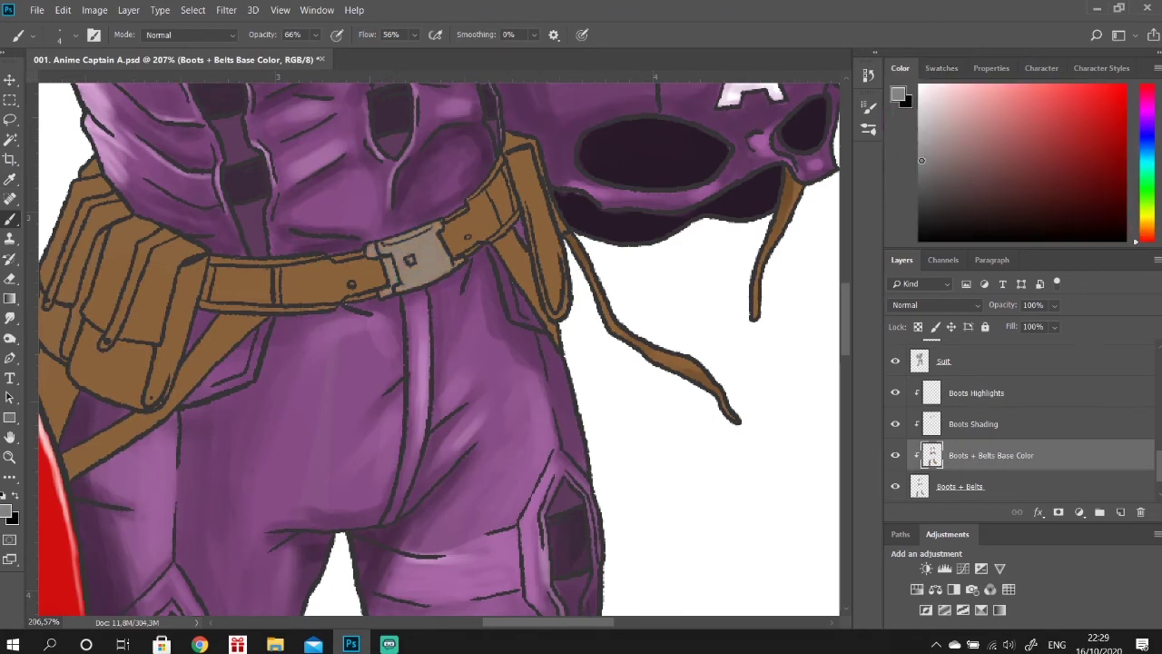
key("alt+bracketright")
left_click_drag(392, 290, 438, 280)
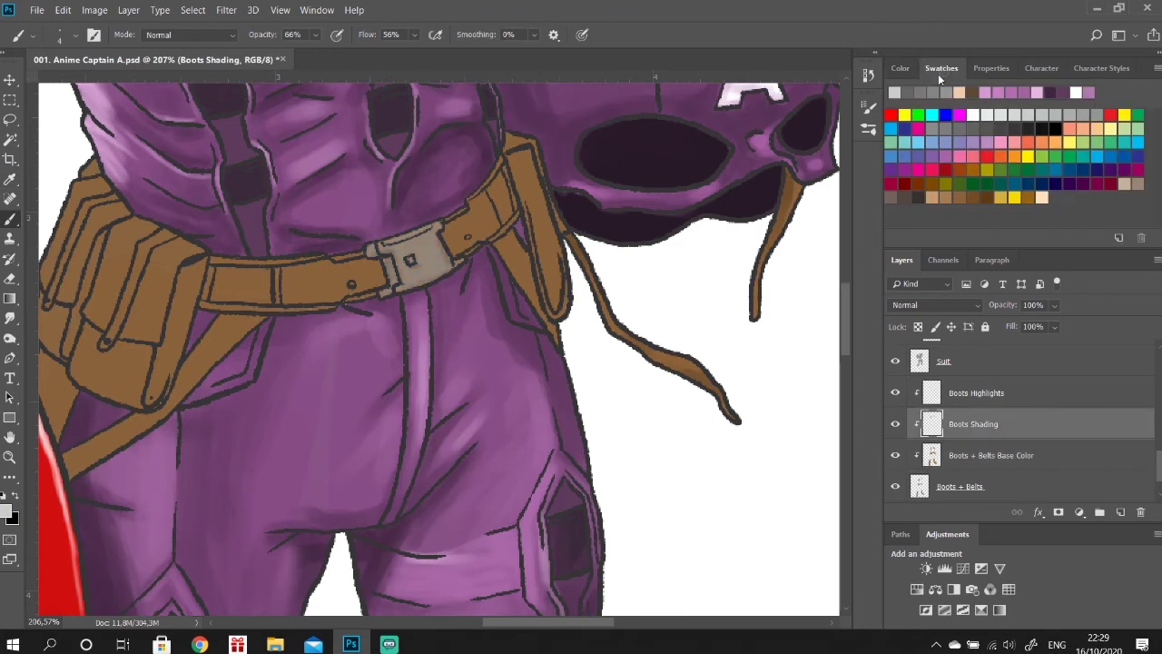
scroll(189, 348, "left", 3)
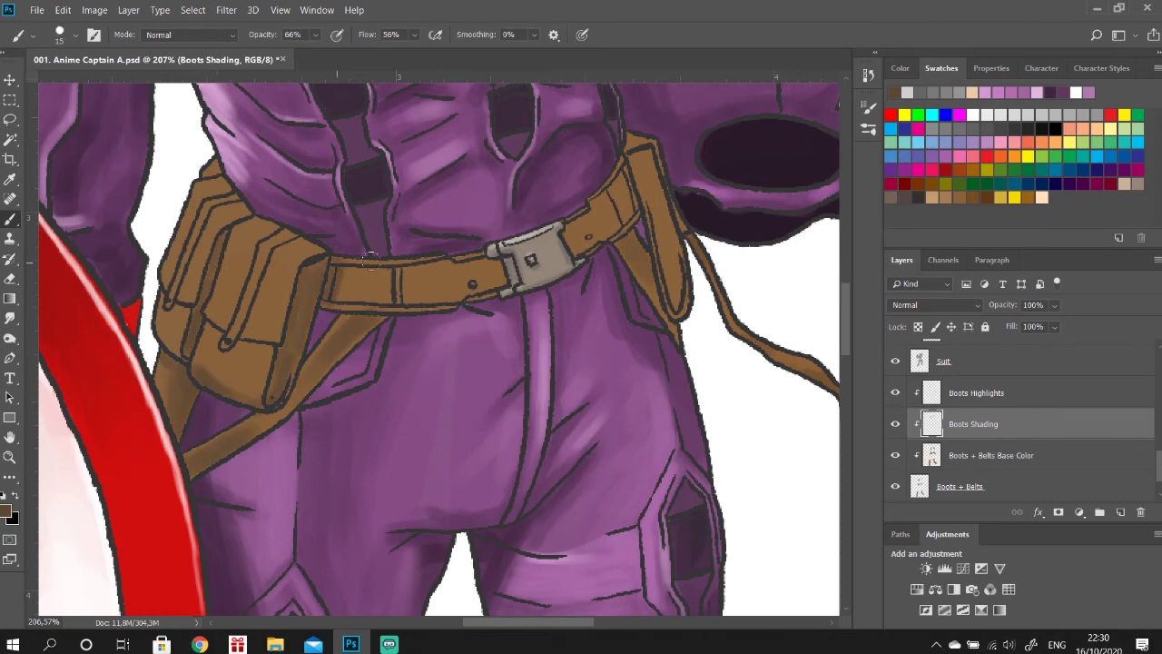
left_click_drag(234, 243, 263, 334)
left_click_drag(178, 322, 195, 205)
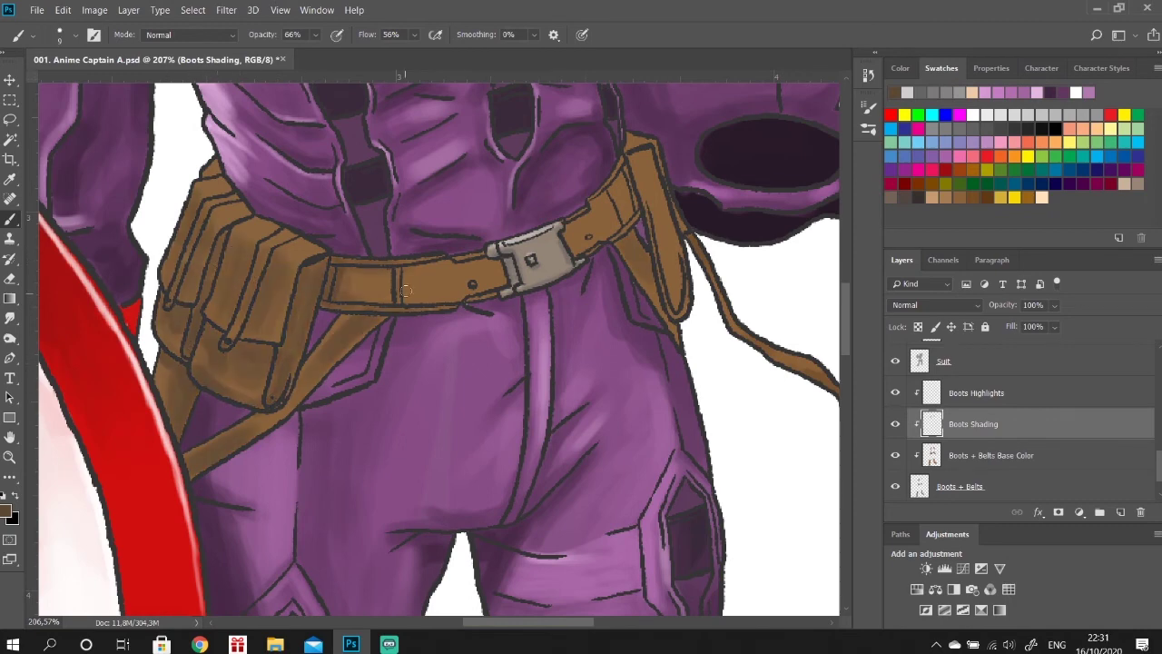
left_click_drag(676, 304, 667, 157)
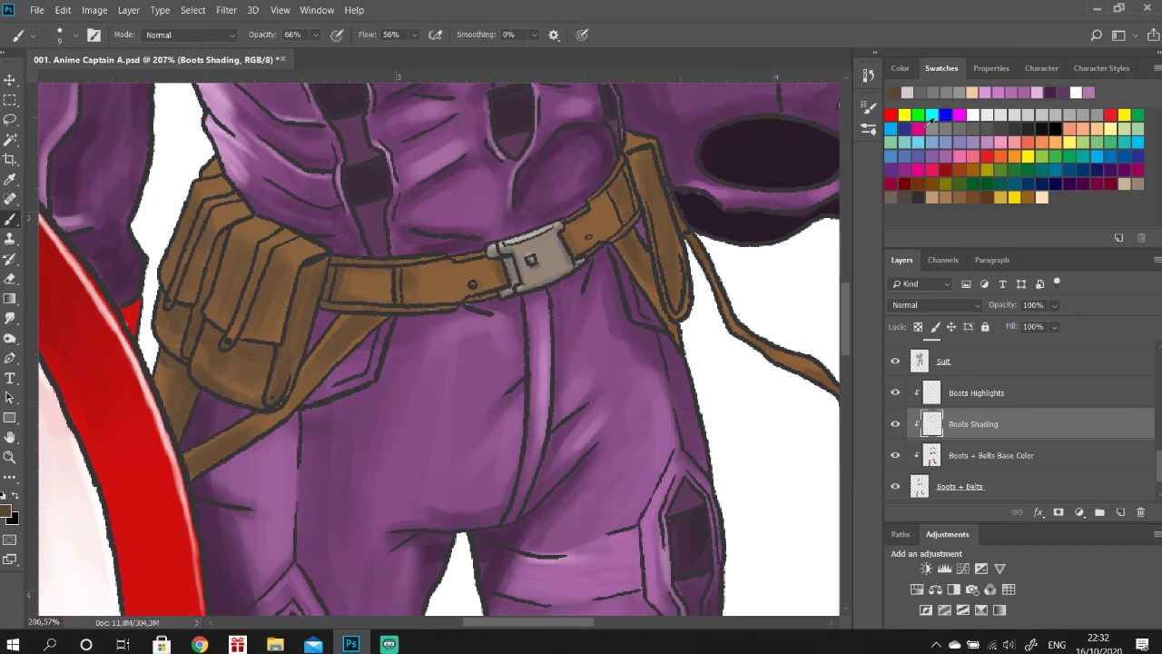
left_click_drag(216, 160, 317, 251)
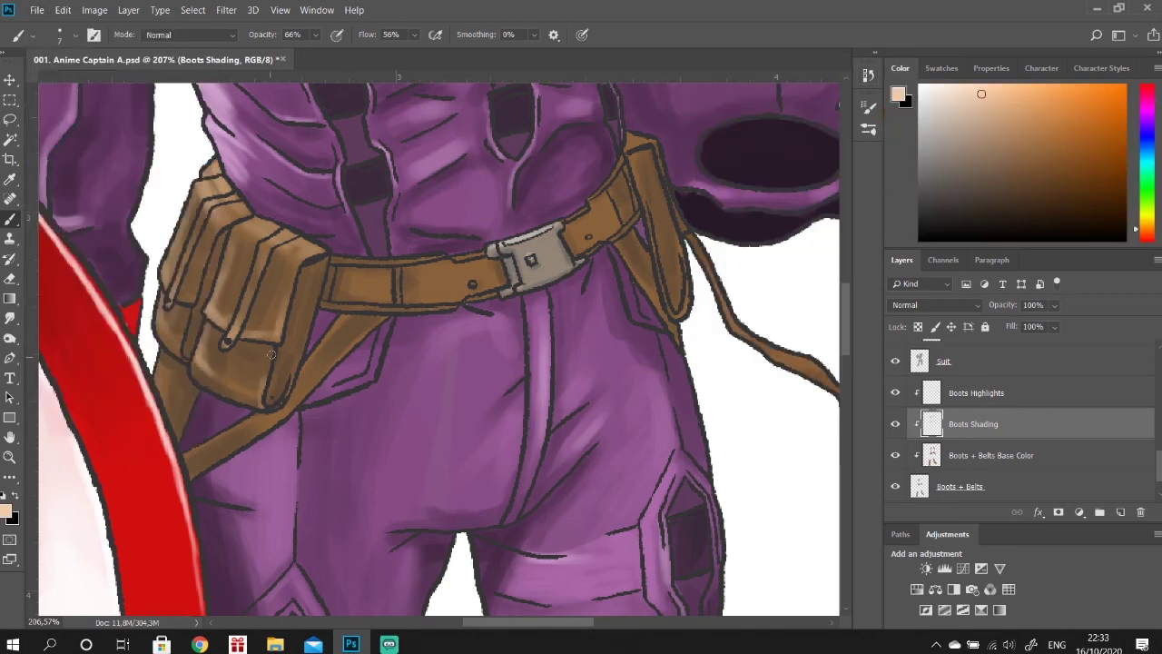
left_click(899, 397)
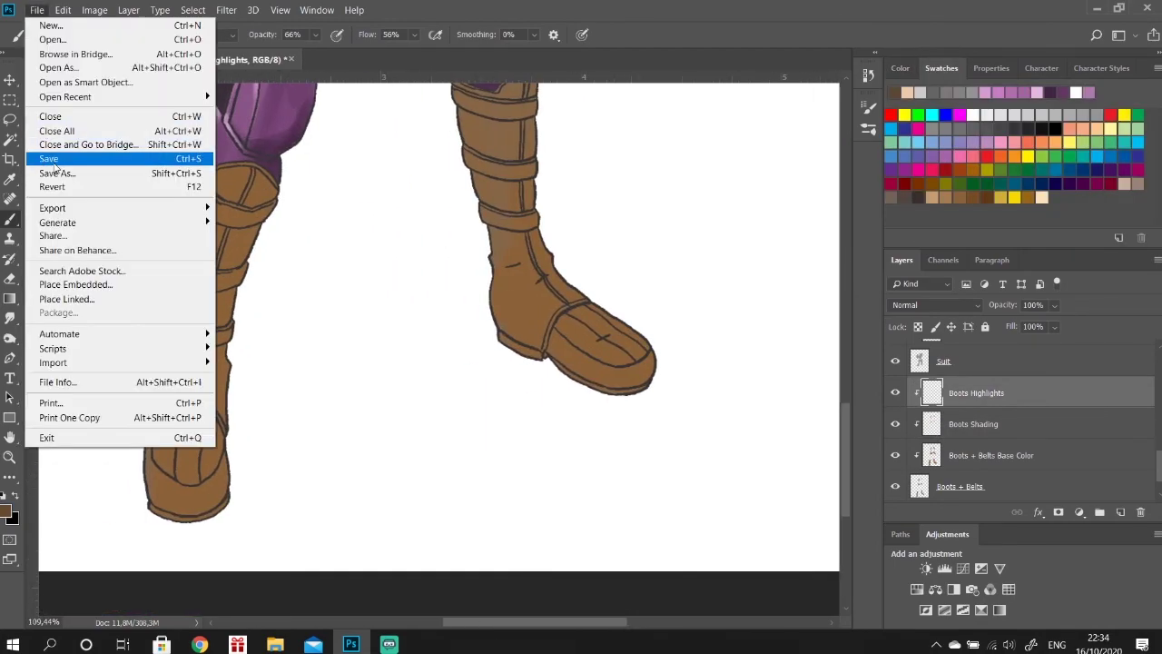
Shade the left boot, merge Layer 4 into Boots Shading, and add lighter strokes down both boots.
left_click_drag(278, 199, 218, 427)
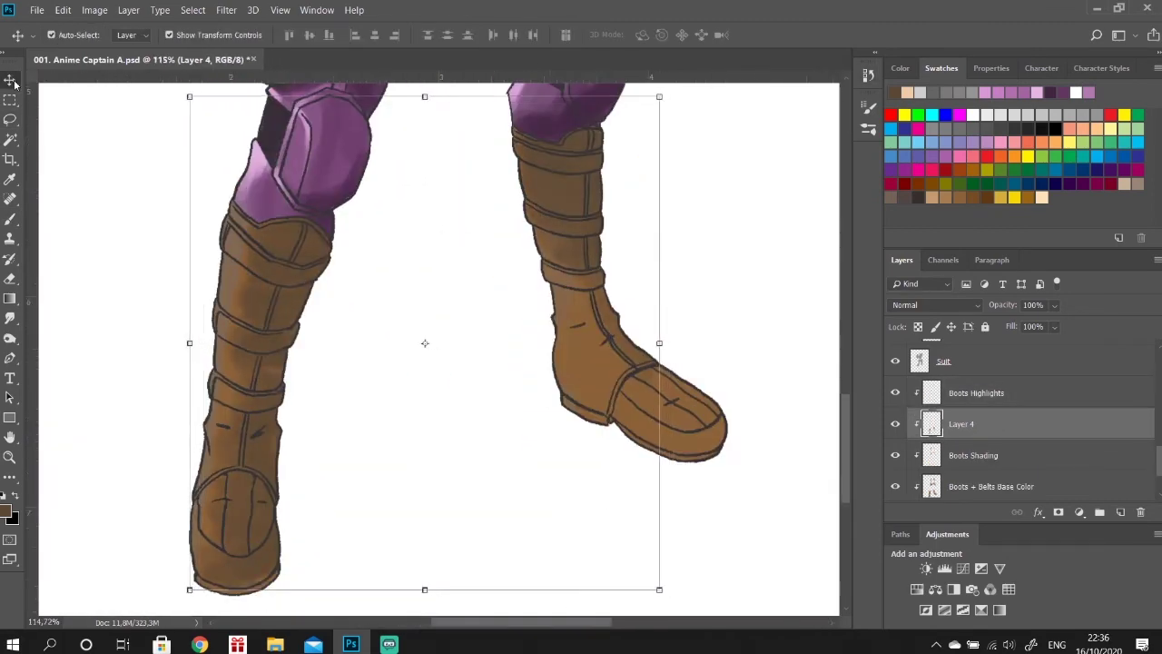
key("ctrl+e")
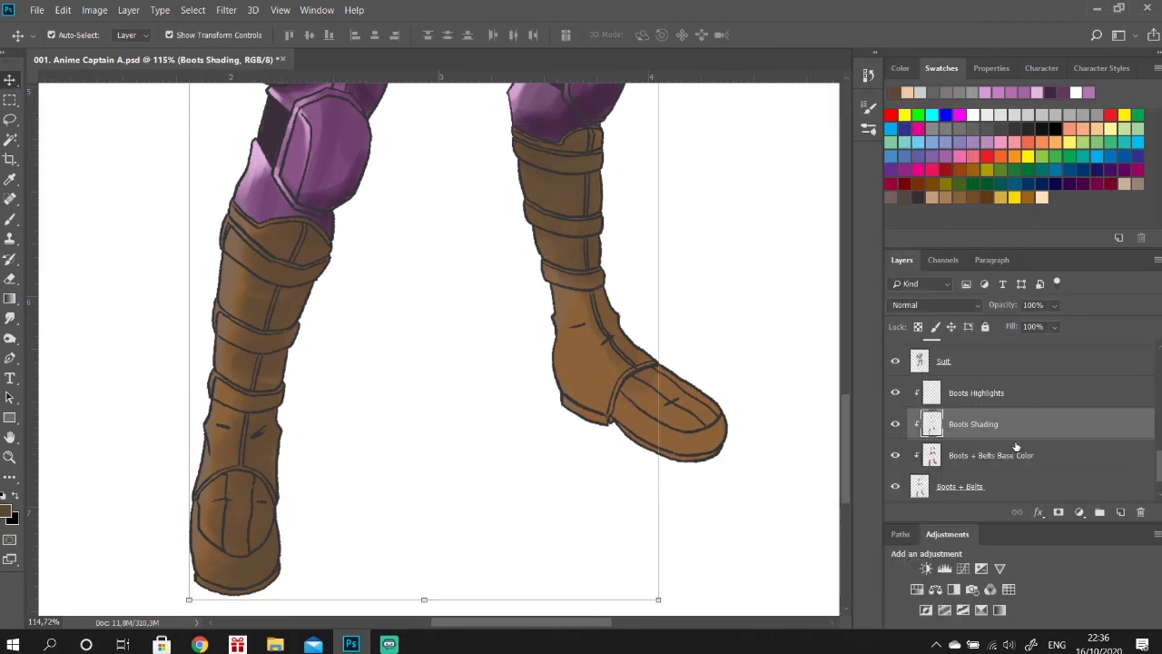
key("b")
left_click_drag(530, 137, 567, 328)
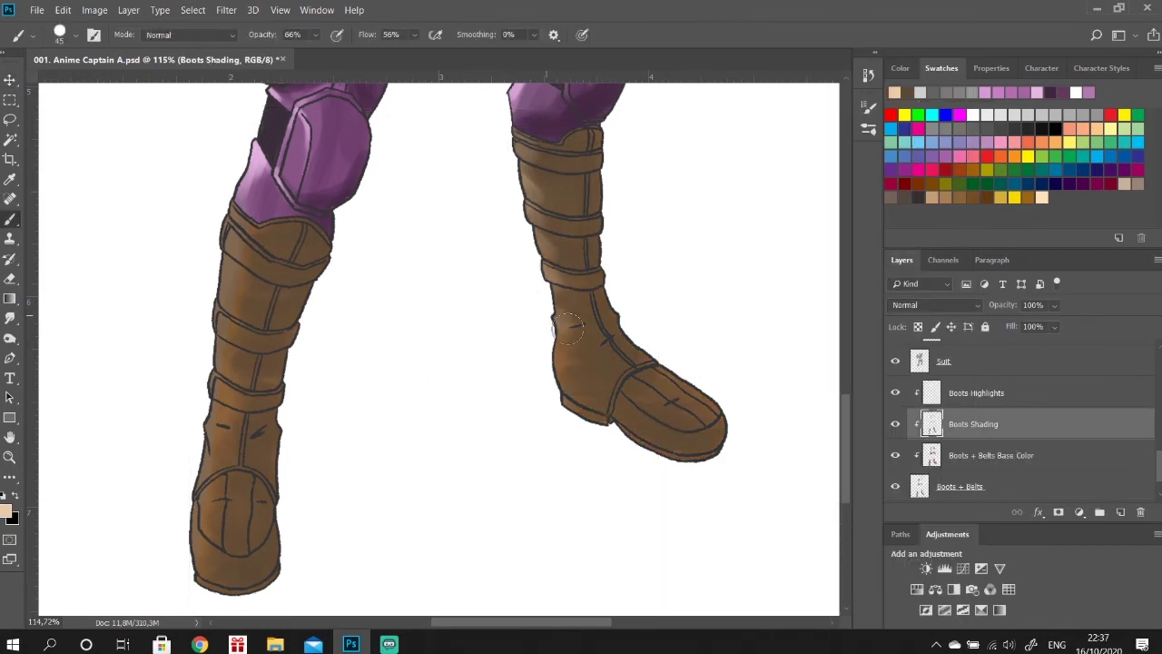
left_click_drag(250, 234, 195, 576)
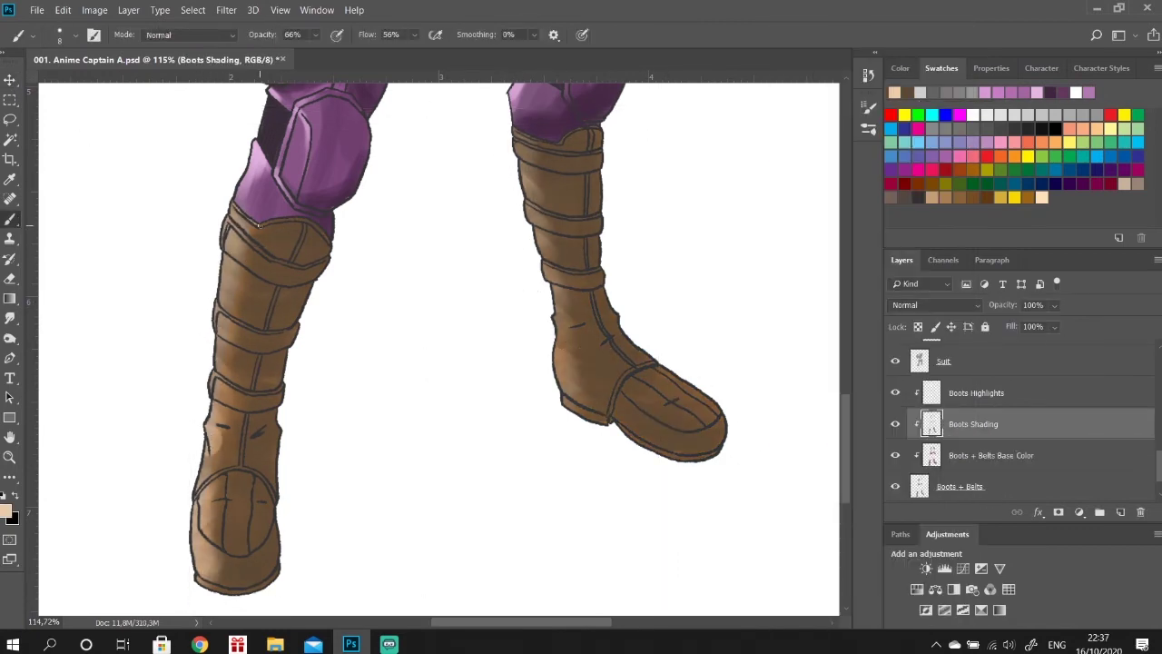
key("bracketleft")
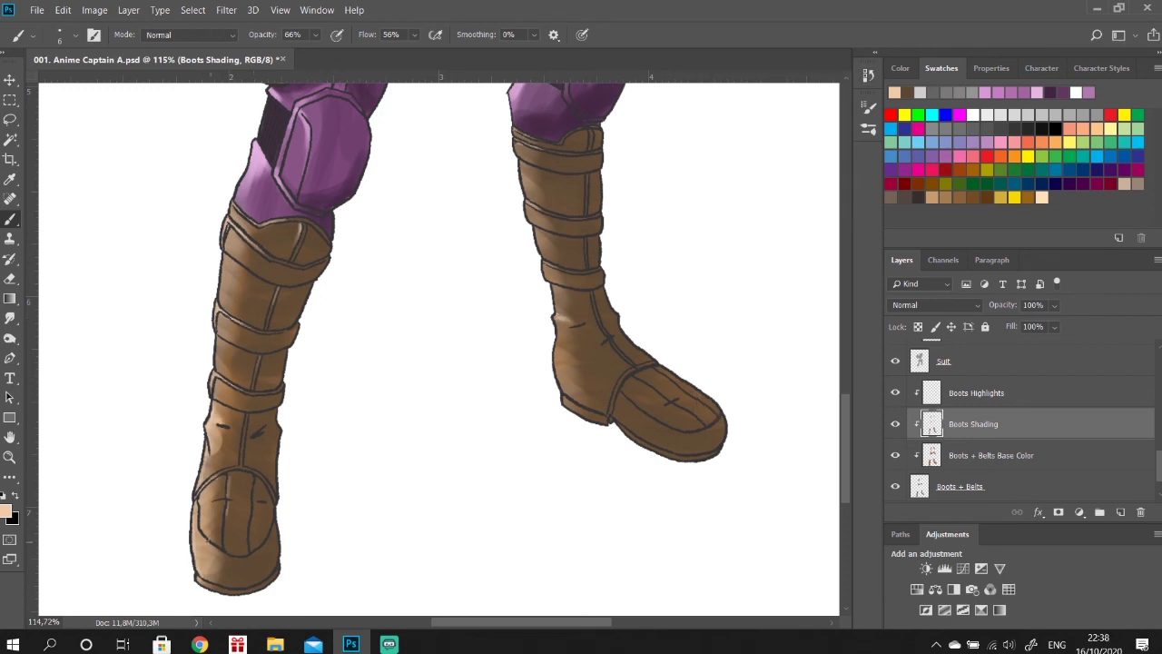
left_click(976, 393)
Lasso and slightly scale the eye on the Outlines layer, then begin renaming the first layer group.
key("ctrl+0")
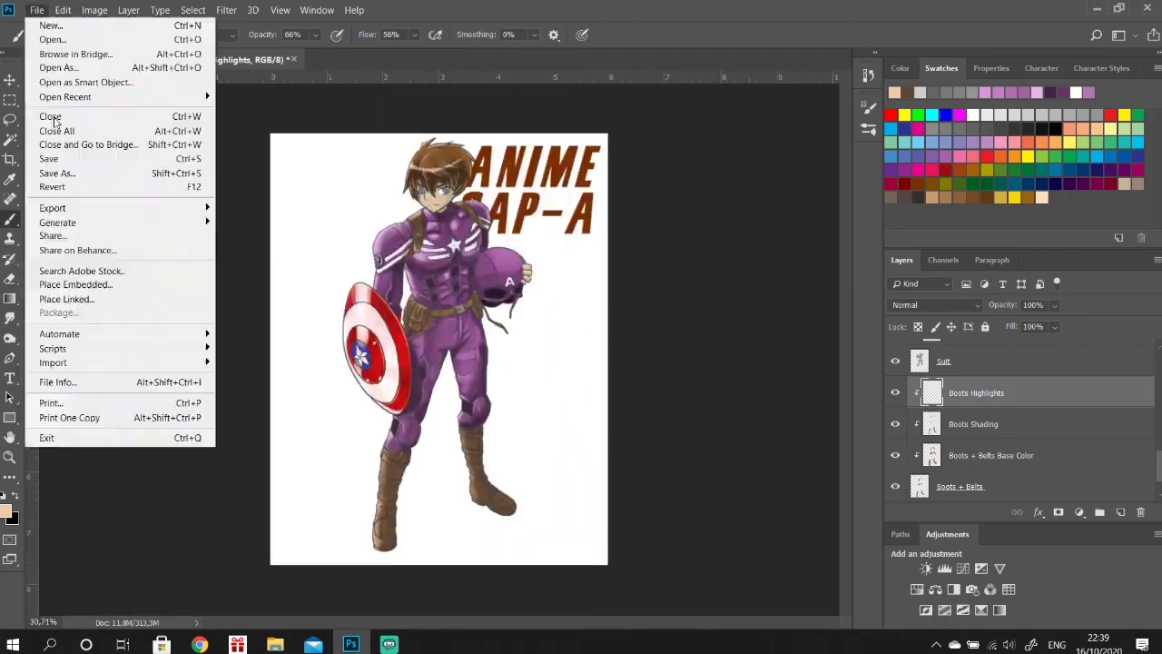
left_click(394, 189, "ctrl")
scroll(394, 189, "up", 5)
key("l")
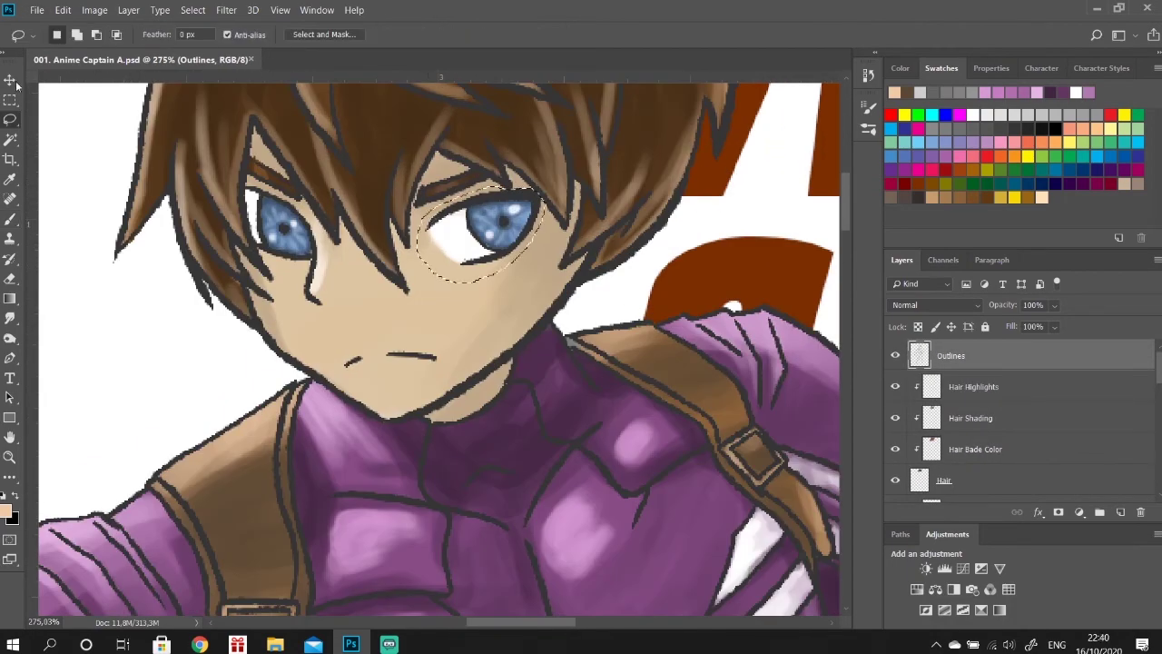
key("ctrl+t")
key("Return")
left_click(10, 81)
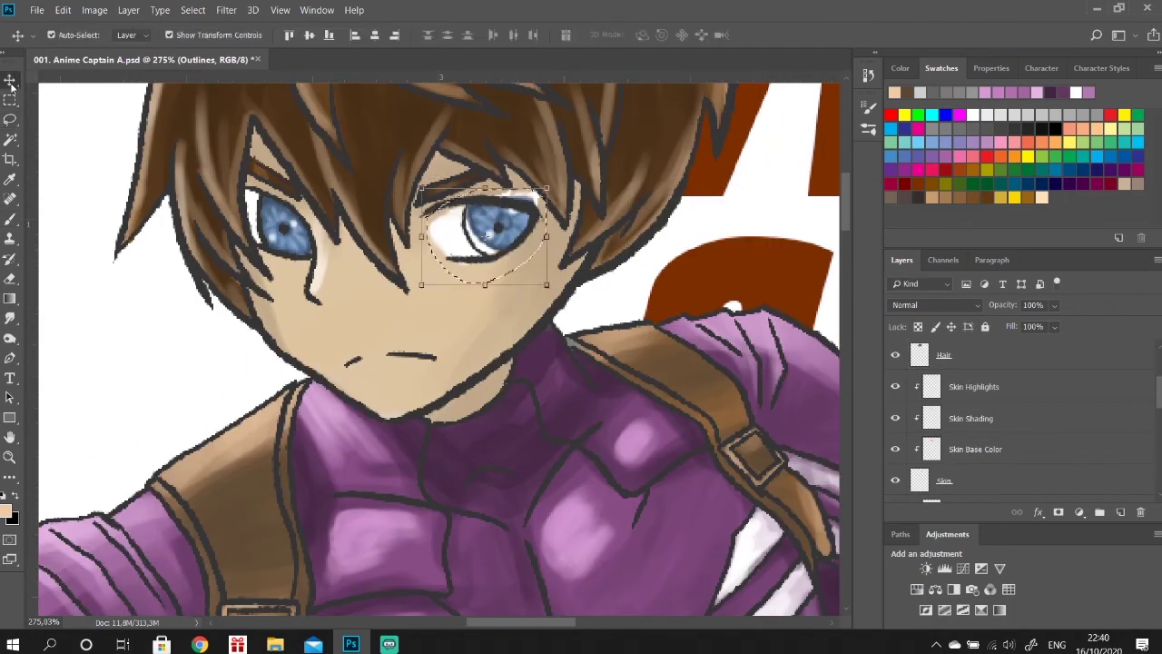
left_click_drag(485, 284, 482, 273)
left_click(976, 449)
left_click(544, 251)
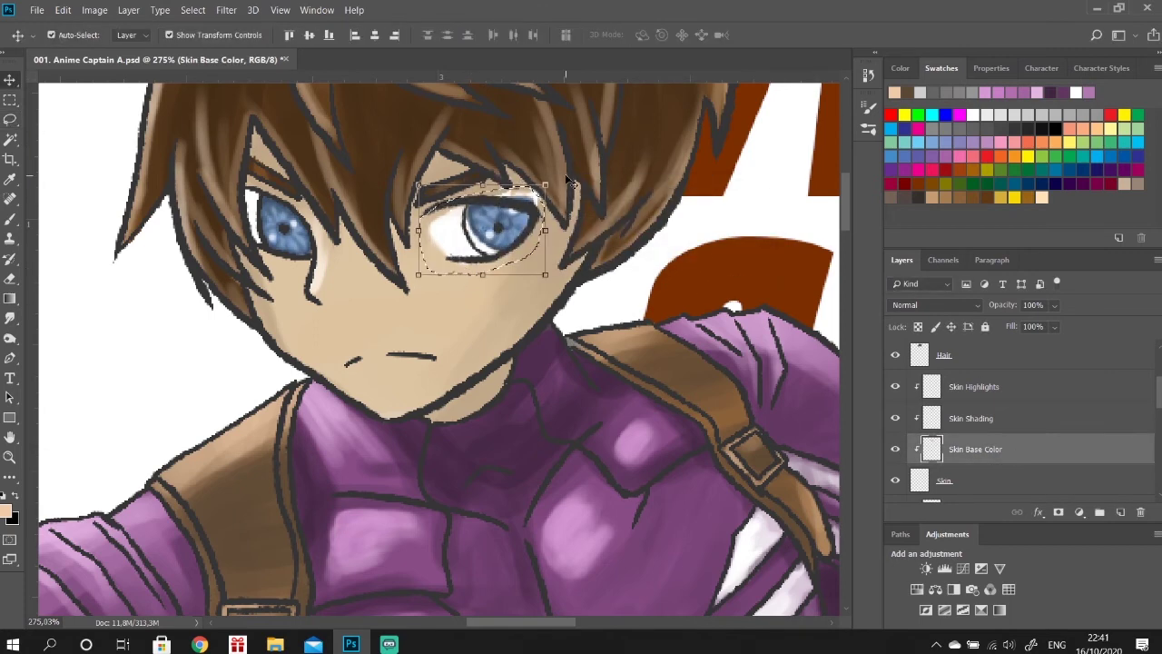
key("ctrl+d")
key("b")
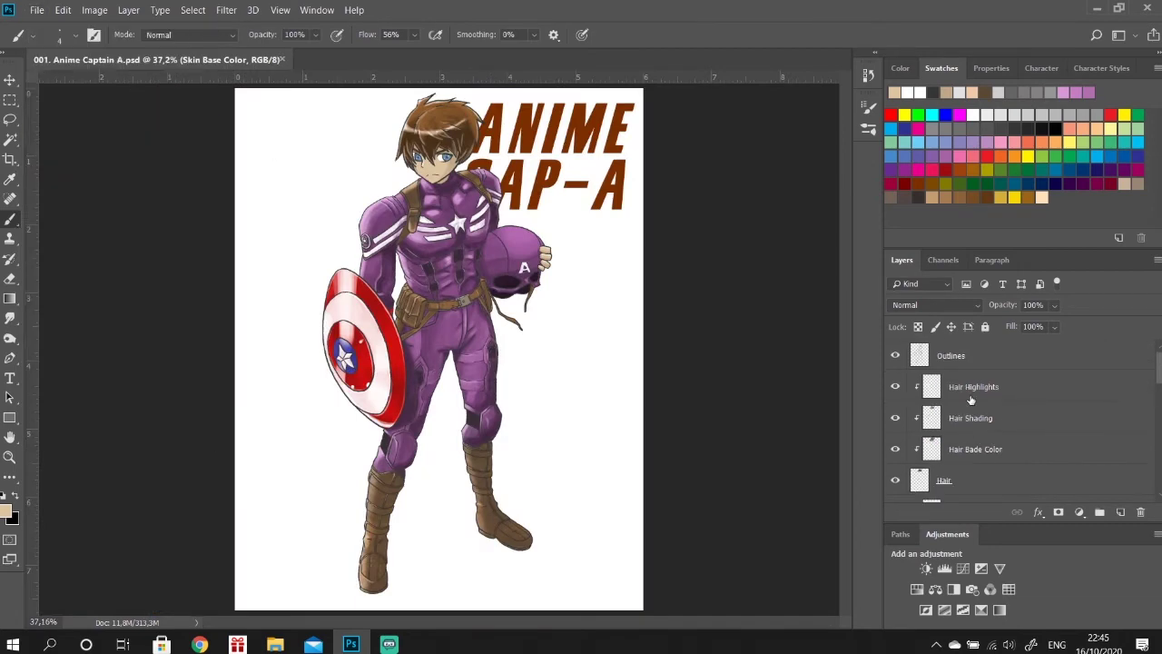
double_click(953, 380)
type("Floor Shadow")
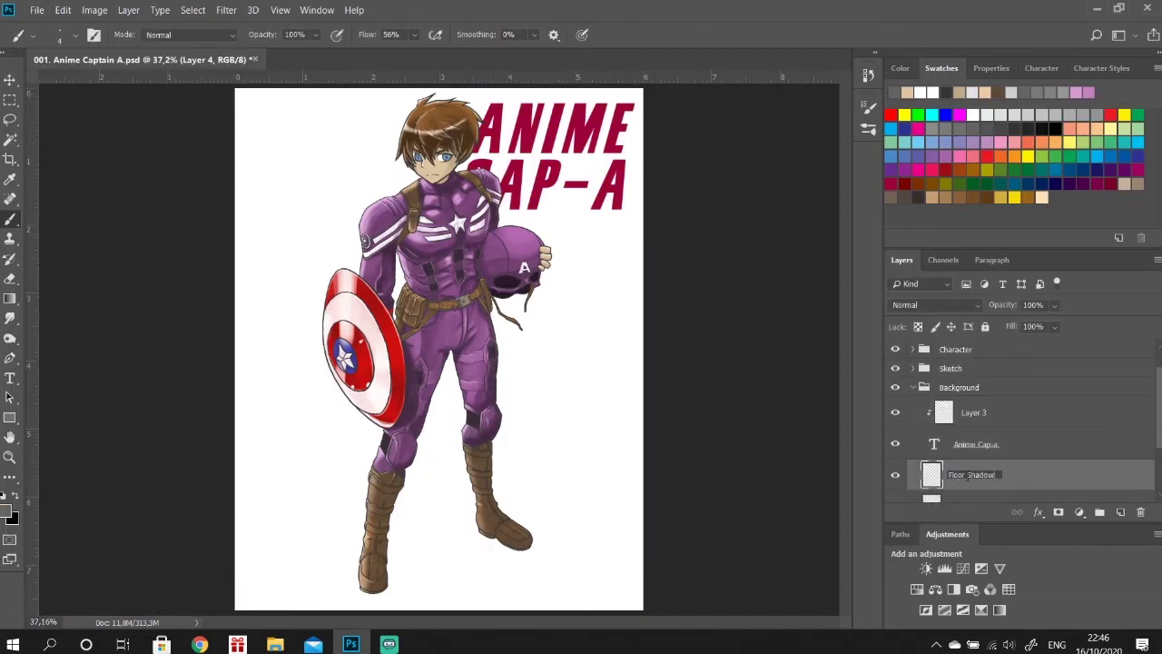
Brush a soft grey floor shadow under the boots and fill the panel light blue.
mouse_move(381, 574)
left_mouse_down()
mouse_move(418, 545)
mouse_move(354, 576)
left_mouse_up()
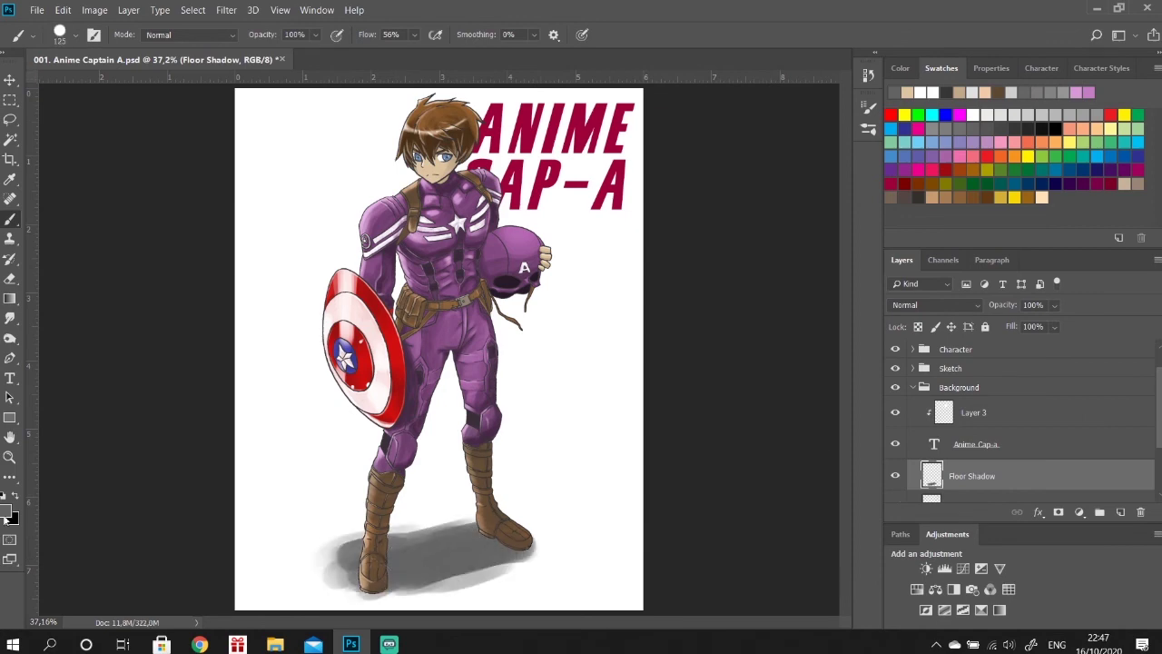
scroll(416, 557, "down", 4)
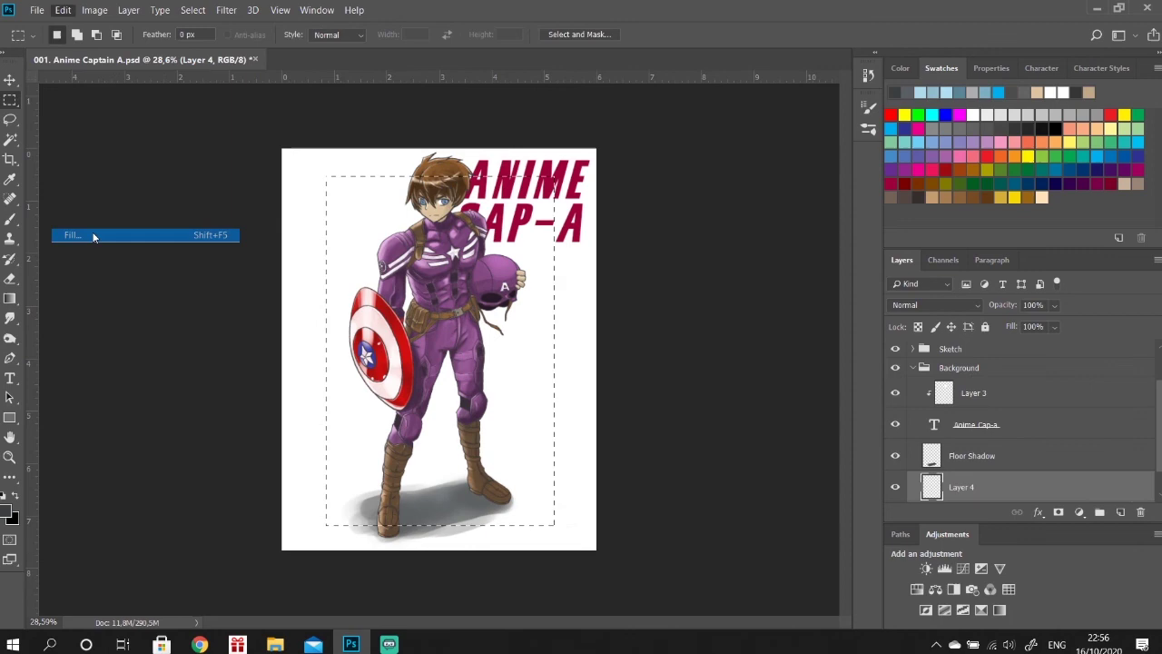
left_click(93, 236)
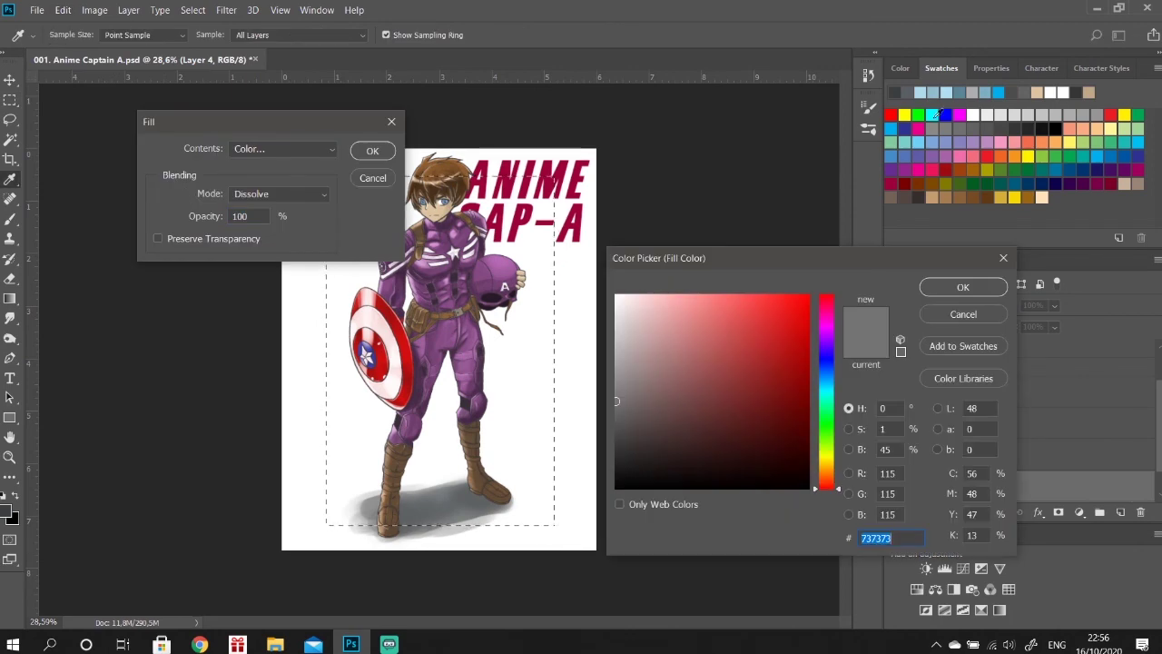
Rename Layer 4 to 'Background Color' and select the Suit Base Color layer.
key("v")
double_click(961, 486)
type("Background Color")
key("Return")
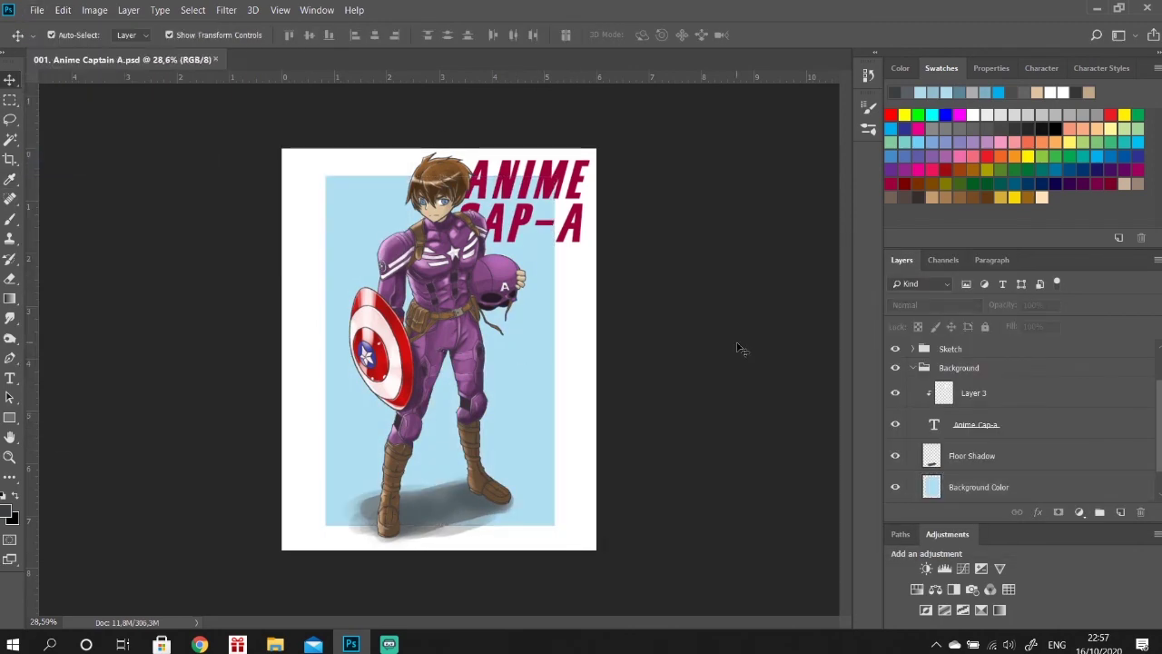
left_click(427, 300)
left_click(128, 10)
Try Color Balance and Curves on the suit base, cancelling both.
key("ctrl+b")
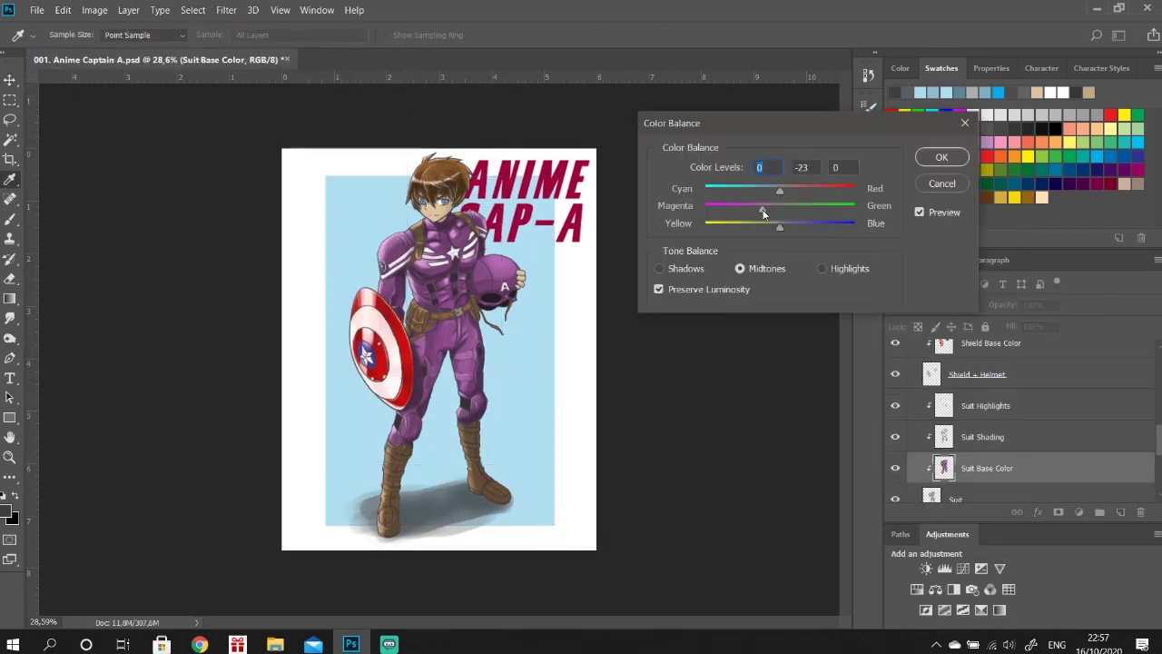
key("Escape")
left_click(95, 10)
left_click(277, 73)
left_click_drag(745, 284, 745, 301)
mouse_move(835, 194)
left_mouse_down()
mouse_move(834, 215)
mouse_move(835, 204)
mouse_move(757, 207)
mouse_move(807, 199)
left_mouse_up()
left_click(1068, 135)
Darken the suit with Hue/Saturation, hue +34 and Lightness -18.
left_click(94, 10)
left_click(282, 131)
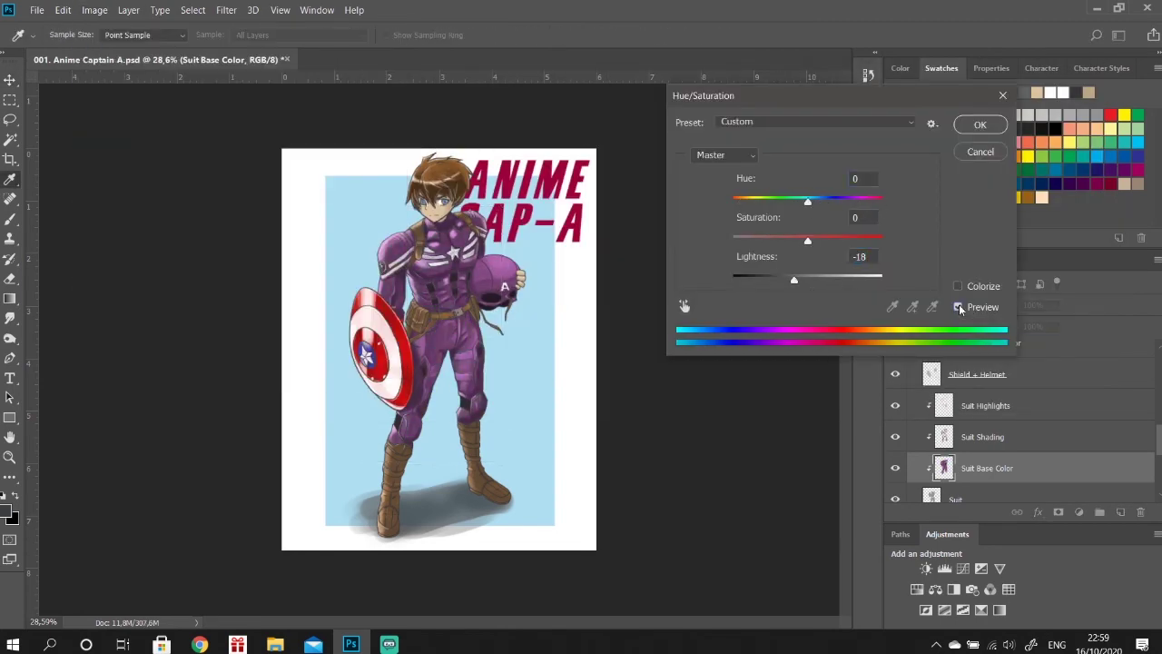
key("Escape")
left_click(94, 10)
left_click(987, 468)
key("i")
Nudge Suit Base Color slightly toward blue and lower Exposure to -0.52.
left_click(94, 10)
left_click(317, 137)
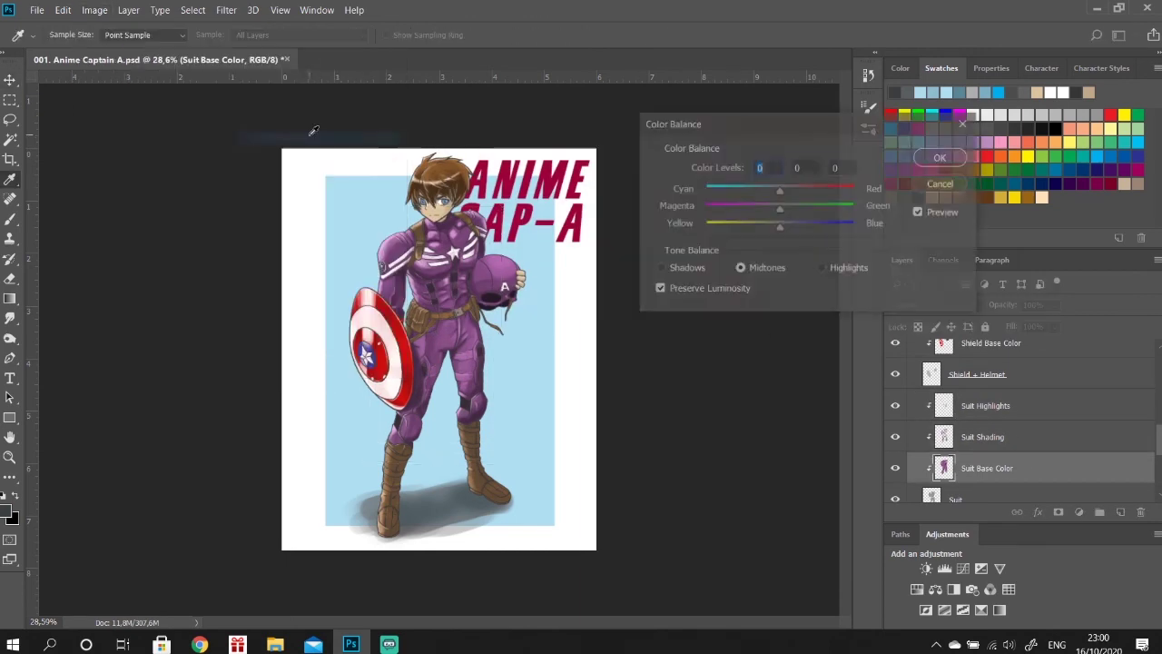
left_click_drag(779, 223, 782, 231)
left_click(941, 157)
left_click(95, 10)
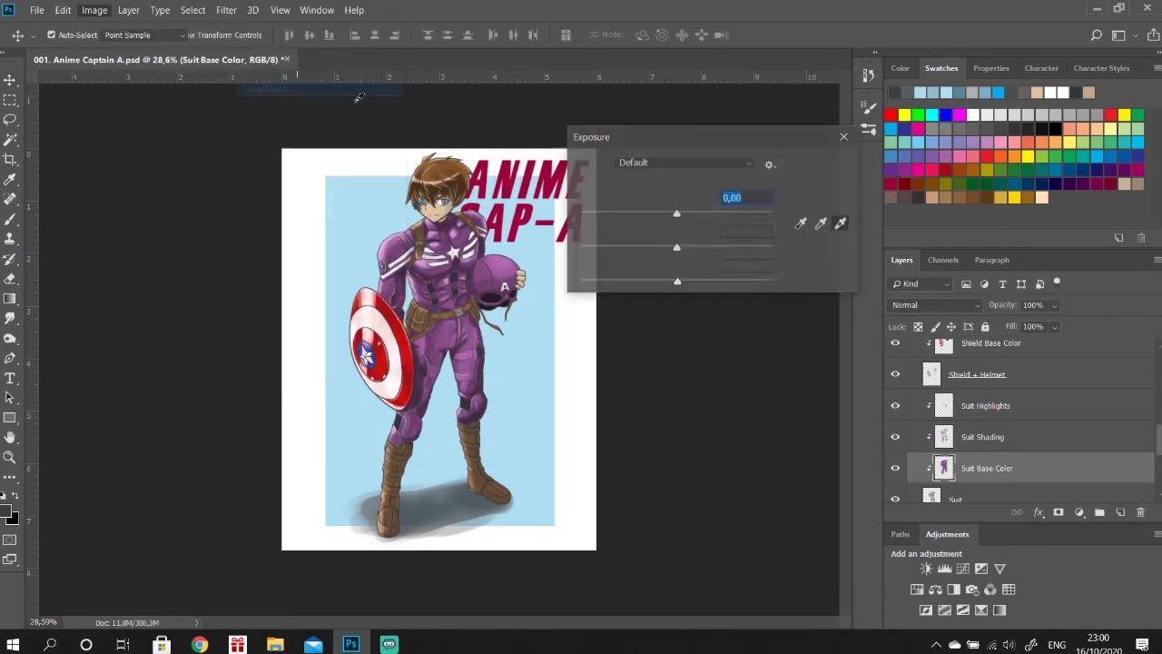
left_click(353, 96)
left_click_drag(677, 214, 670, 215)
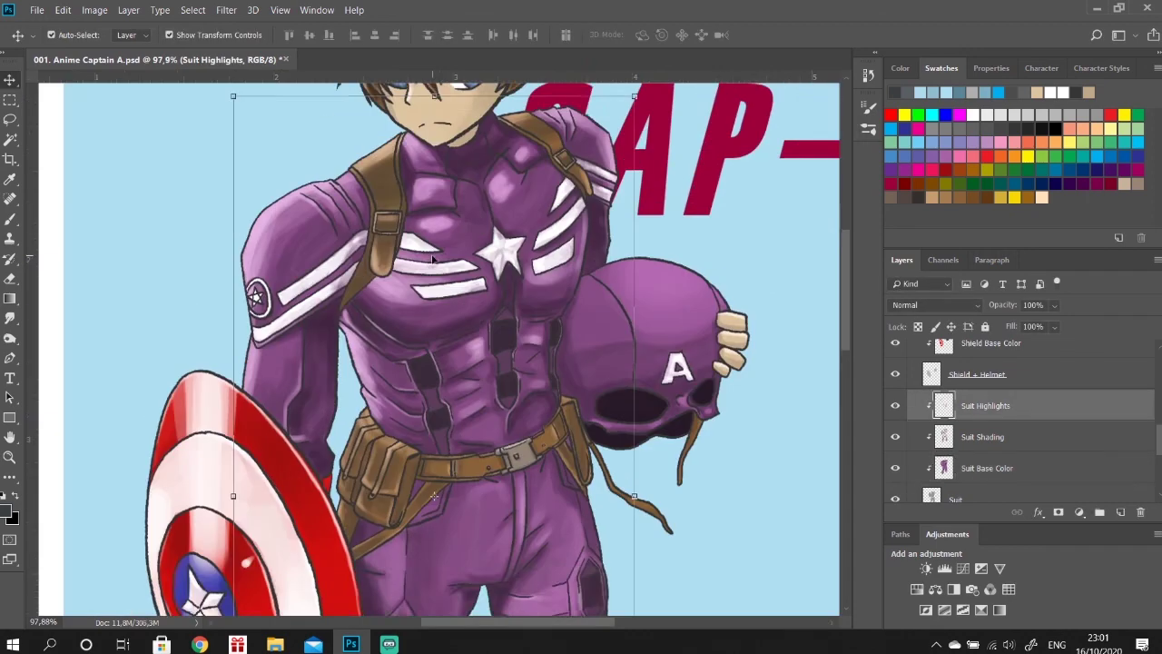
Set the eraser opacity to 51%, then return to the Brush.
key("5")
key("1")
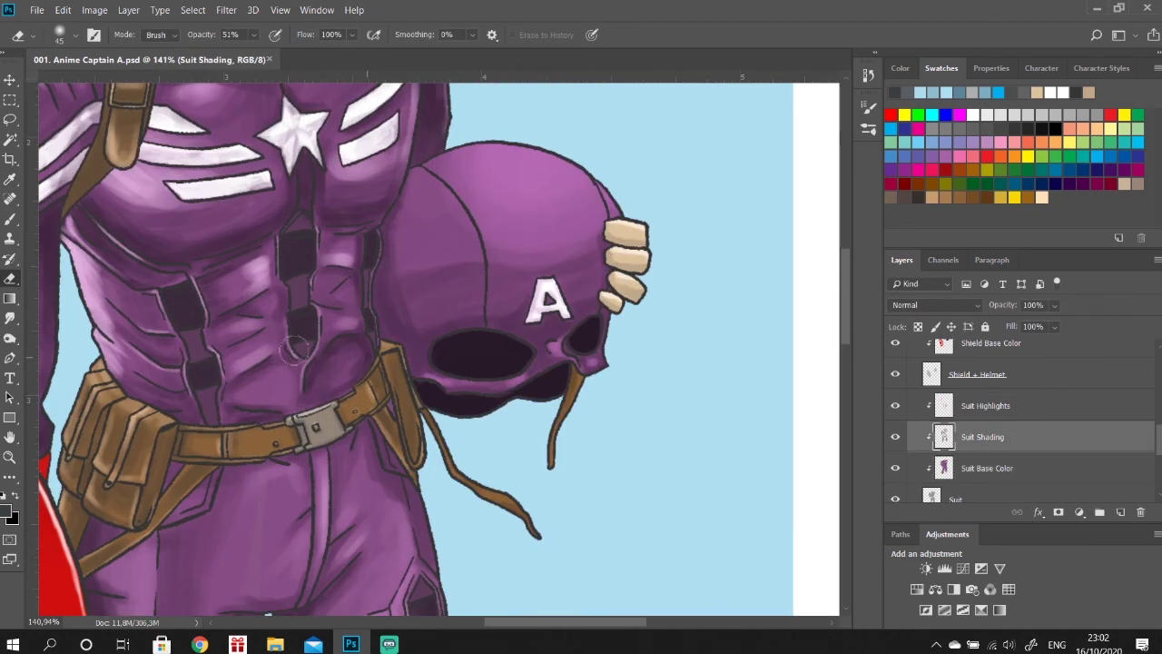
key("b")
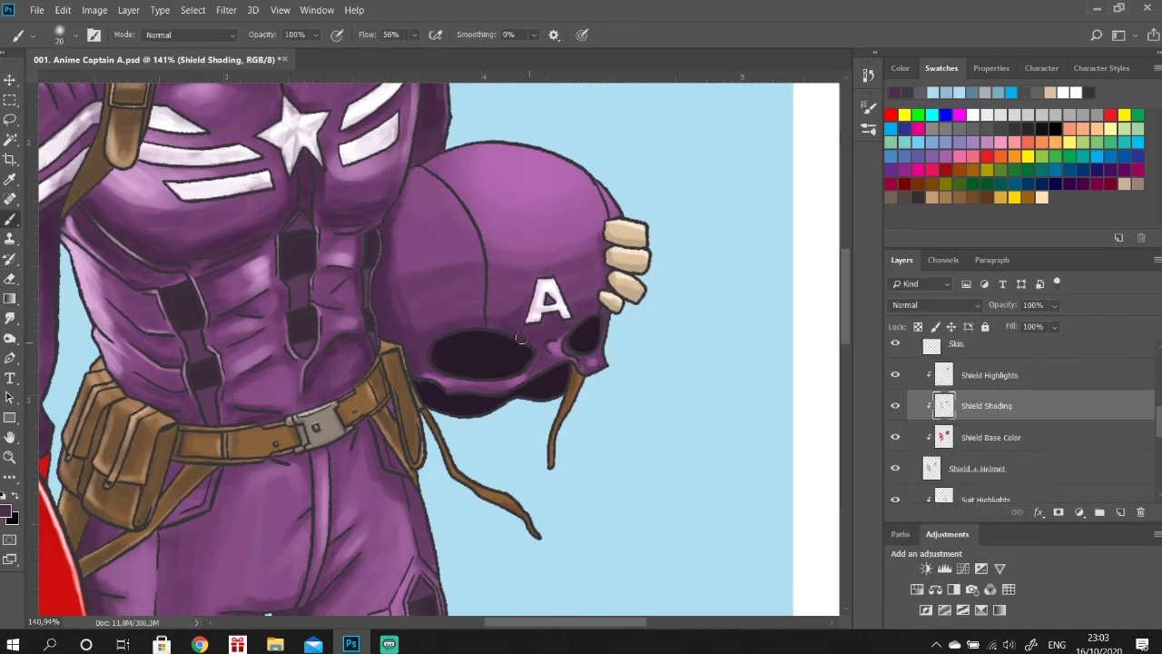